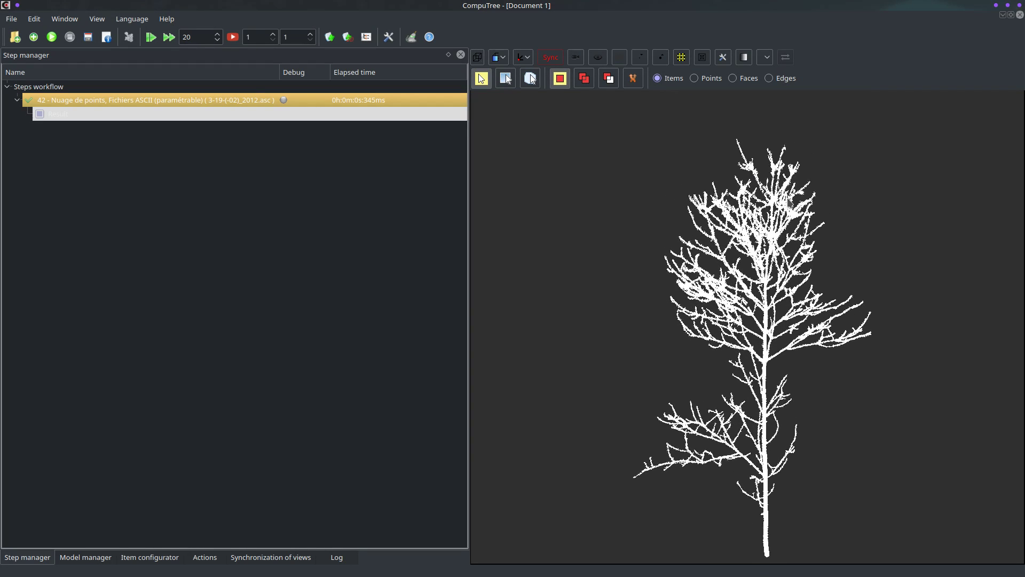
Inspect the loaded tree point cloud from several distances and viewing angles
scroll(801, 221, down, 2)
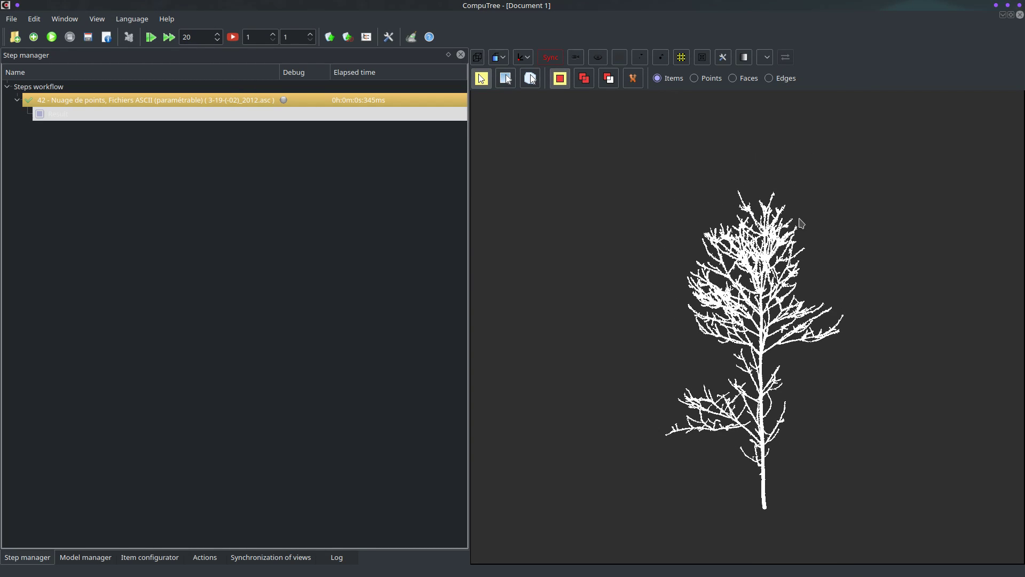
scroll(797, 286, up, 2)
drag(797, 285, 799, 311)
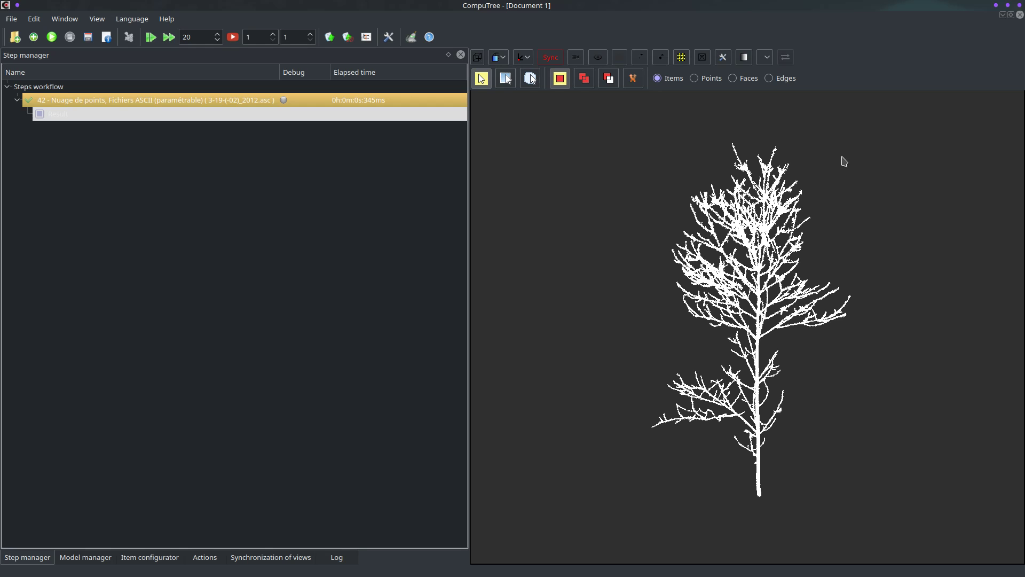
mouse_move(824, 301)
mouse_down()
mouse_move(807, 304)
mouse_move(825, 304)
mouse_up()
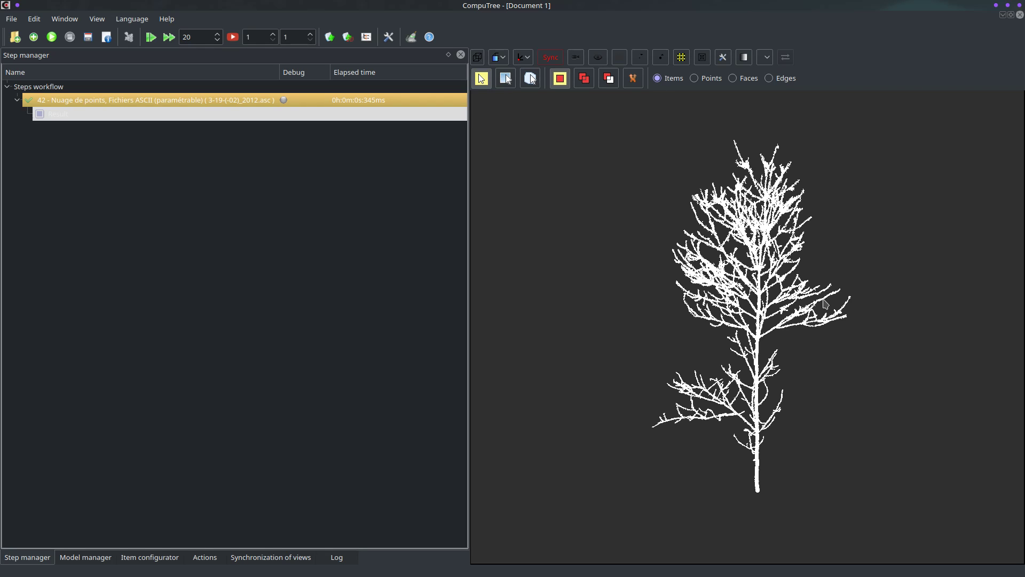
mouse_move(812, 327)
mouse_down()
mouse_move(662, 353)
mouse_move(517, 337)
mouse_move(844, 318)
mouse_move(824, 323)
mouse_move(856, 288)
mouse_move(825, 313)
mouse_up()
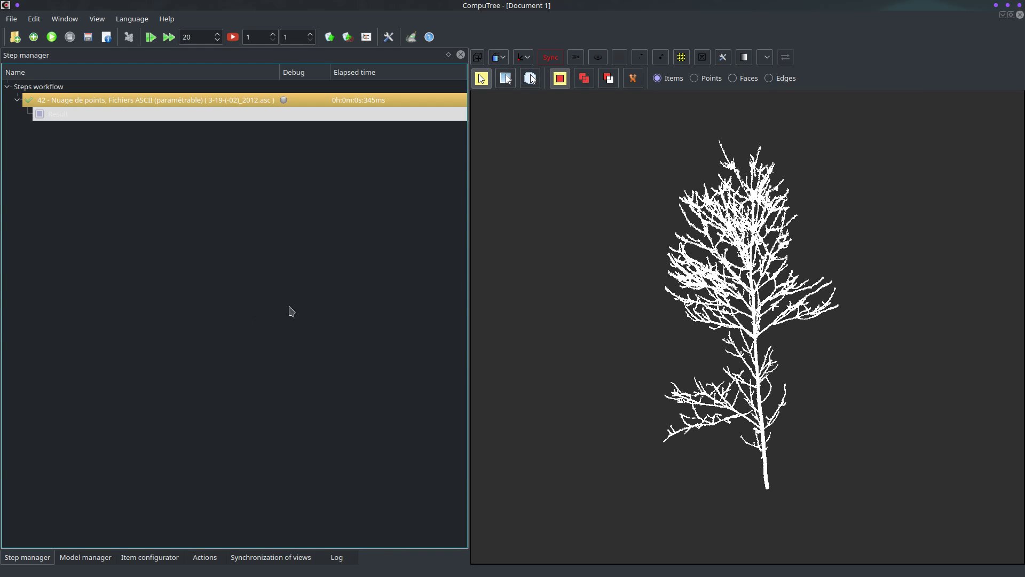
mouse_move(705, 283)
mouse_down()
mouse_move(773, 288)
mouse_move(702, 268)
mouse_up()
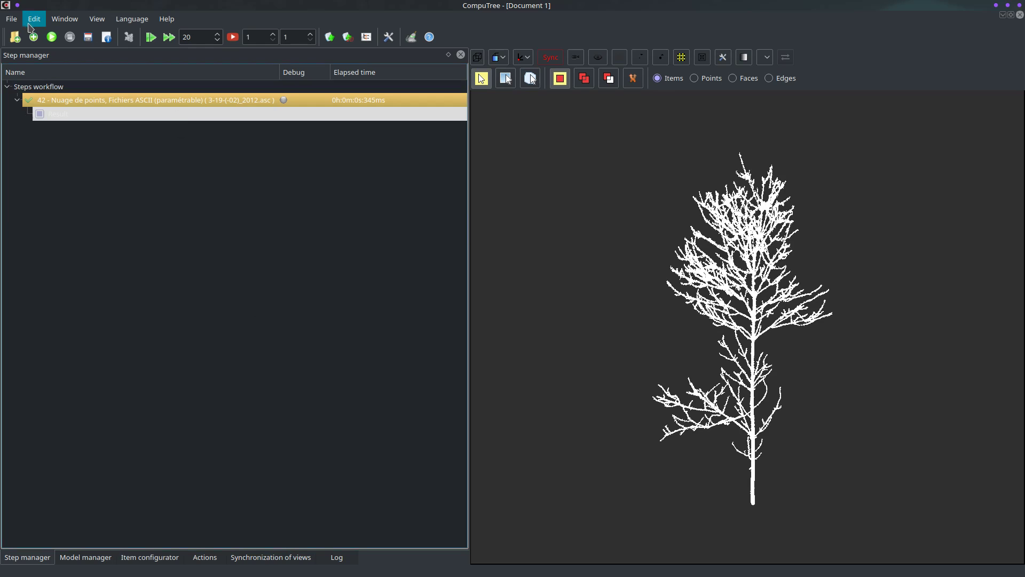
Look through the available QSM steps under 3D geometry and search the step list for "qsm"
click(33, 38)
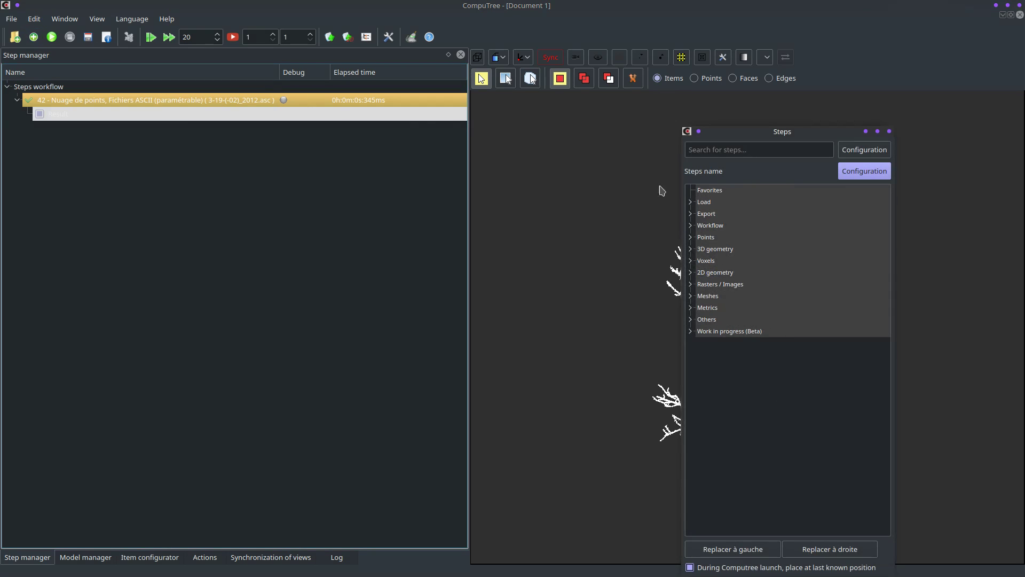
click(691, 249)
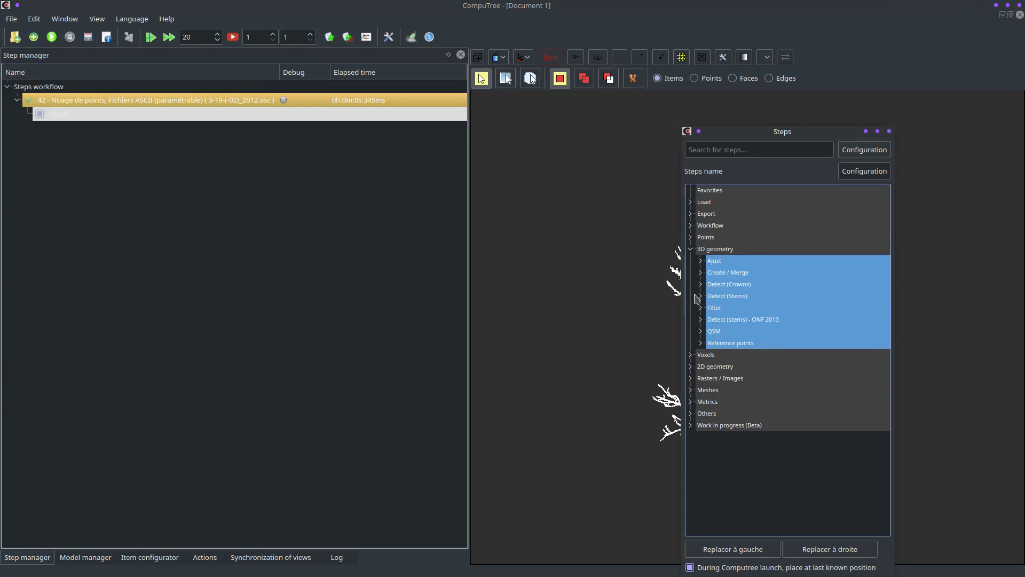
click(700, 332)
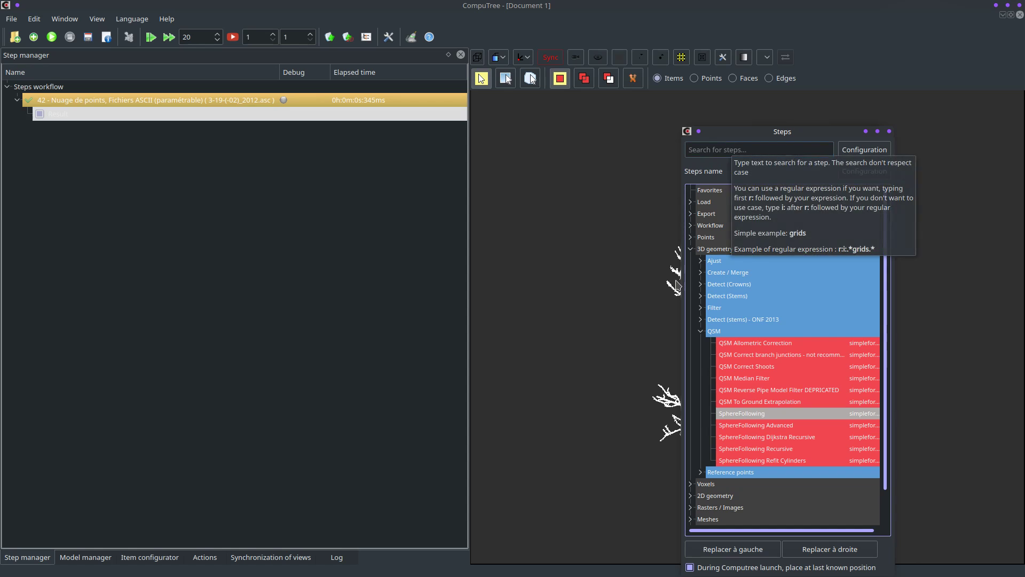
click(717, 152)
click(717, 152)
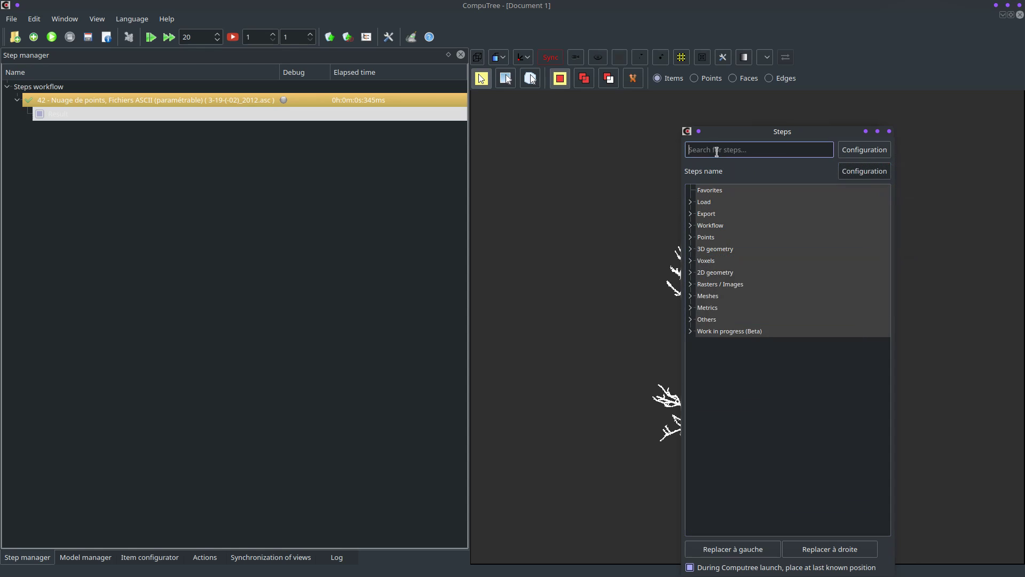
text(qsm)
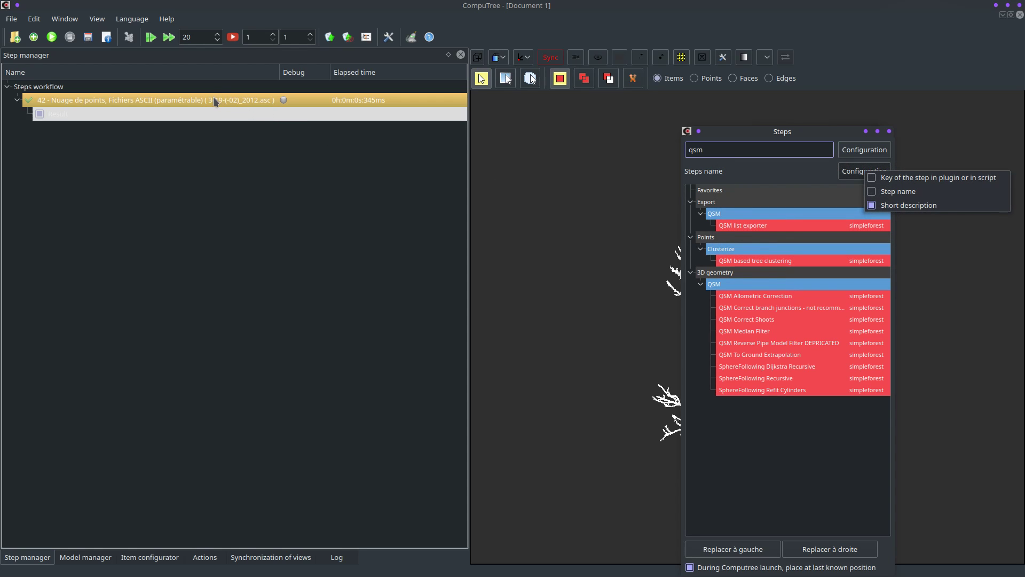
click(206, 110)
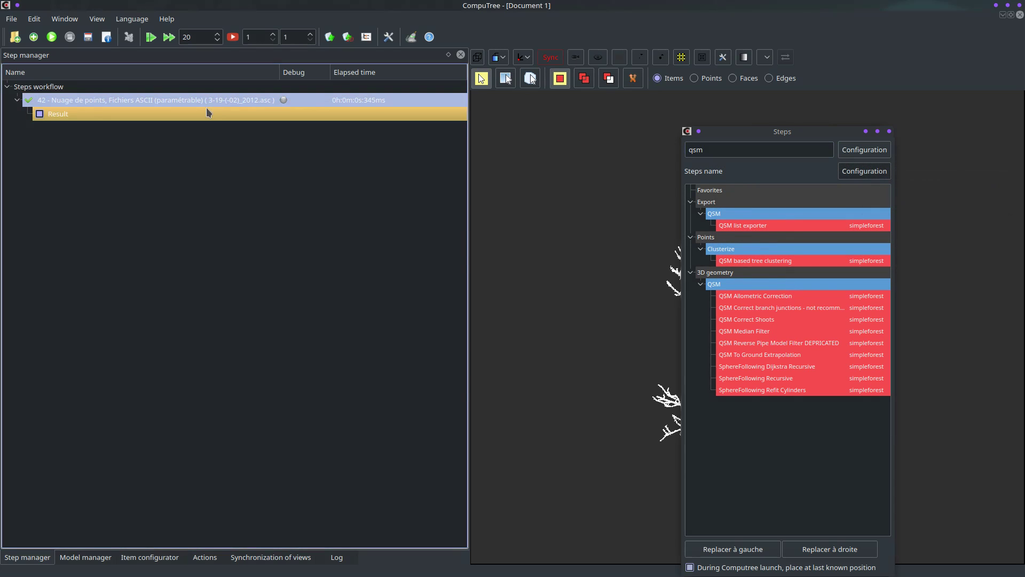
click(169, 101)
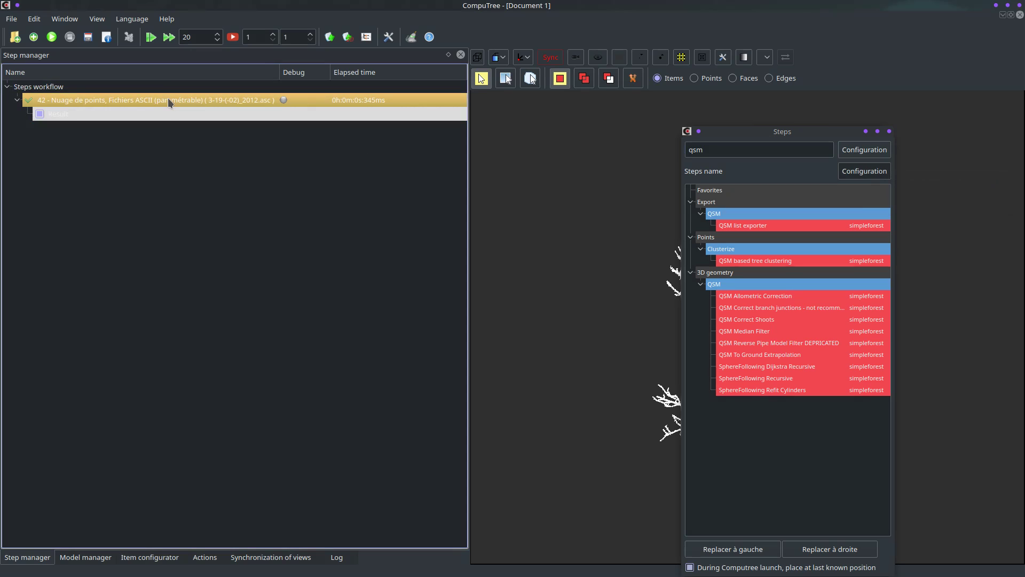
click(762, 319)
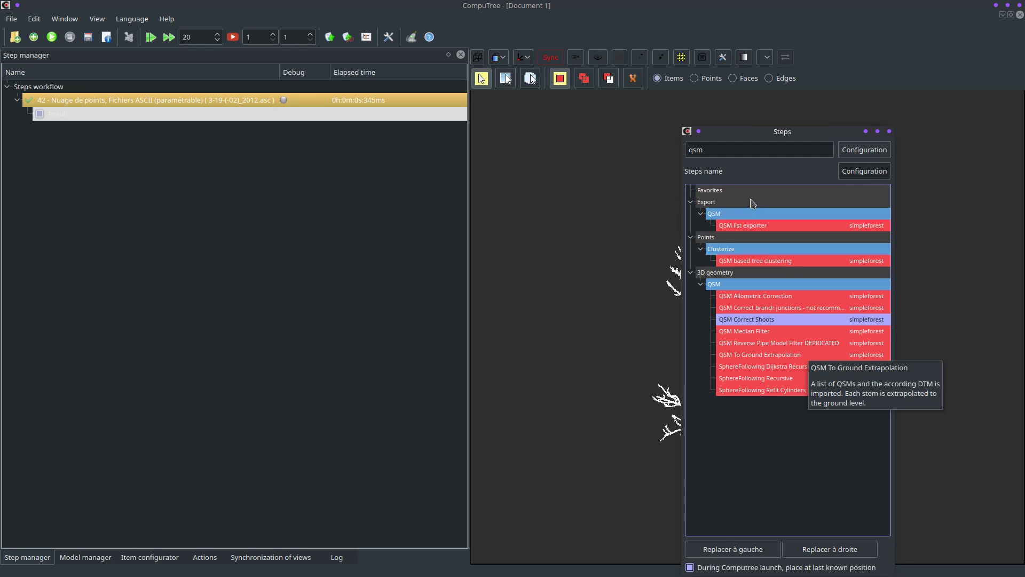
Search the step list for "spherefollowing", add the SphereFollowing step after the point cloud import, and continue in expert mode to its parameters
double_click(726, 150)
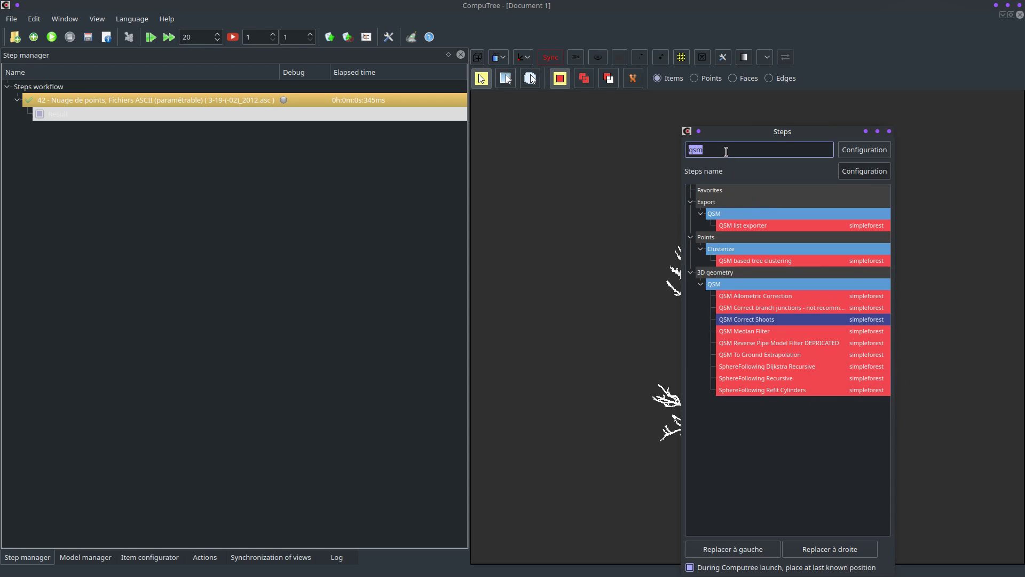
text(spherefollowing)
click(746, 240)
click(745, 241)
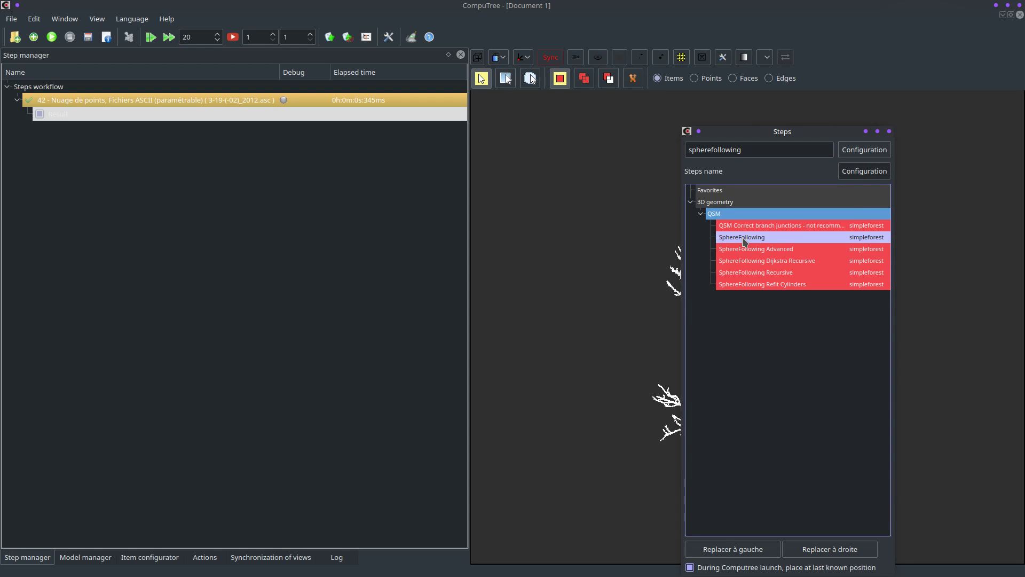
double_click(745, 241)
drag(724, 148, 631, 163)
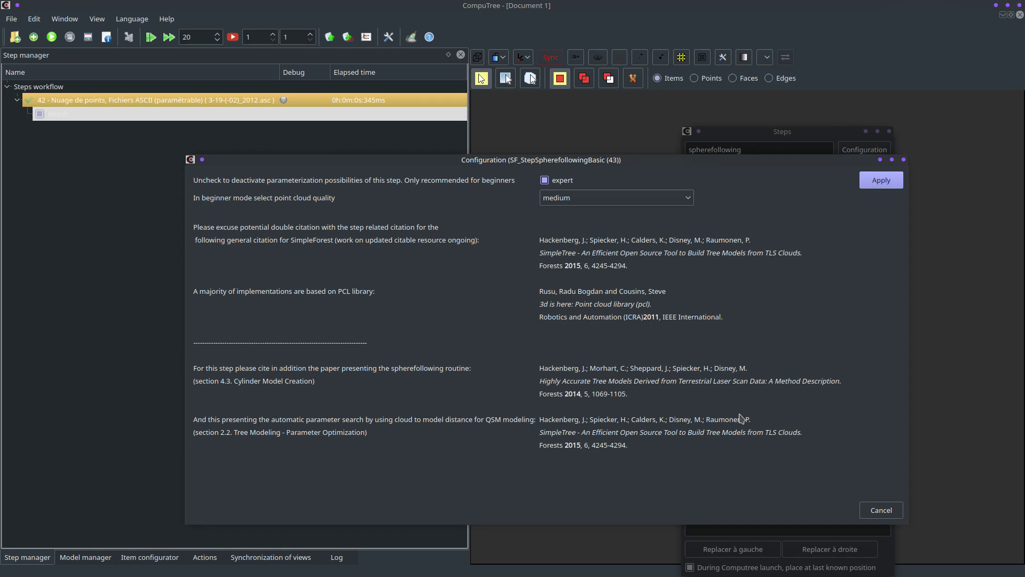
click(880, 183)
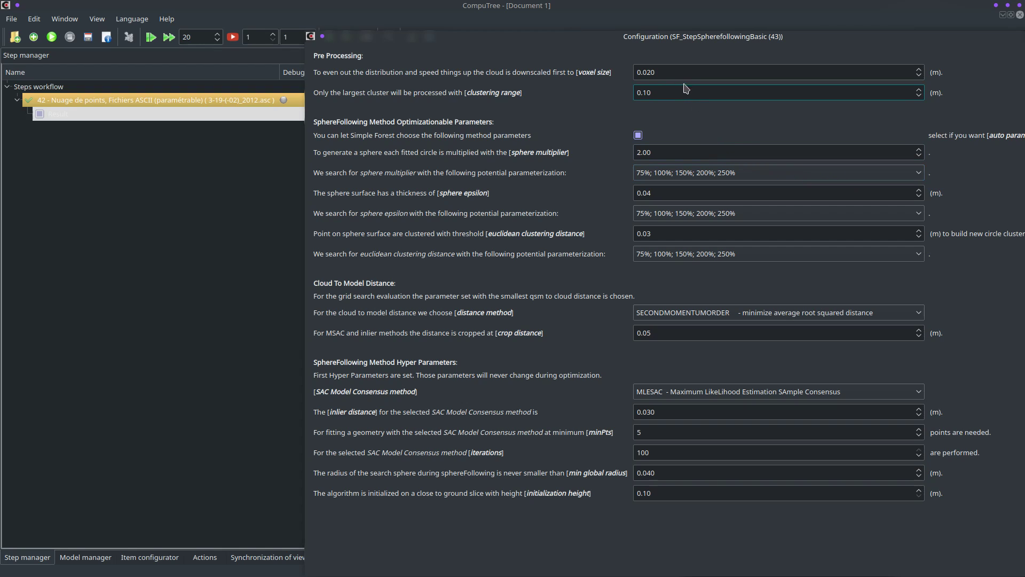
Examine the pre-processing parameters voxel size and clustering range, keeping the whole configuration dialog in view
click(662, 73)
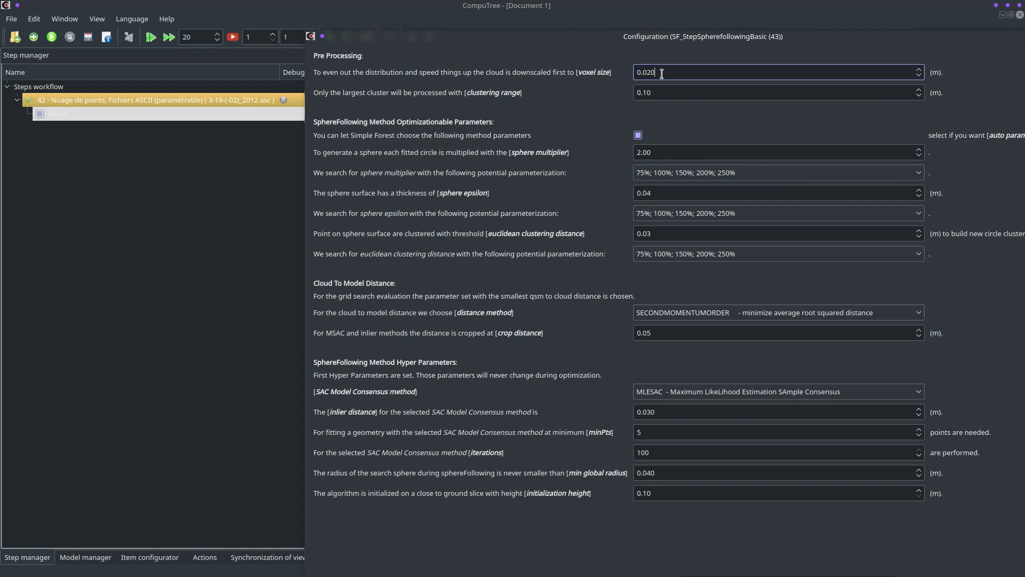
drag(664, 39, 231, 50)
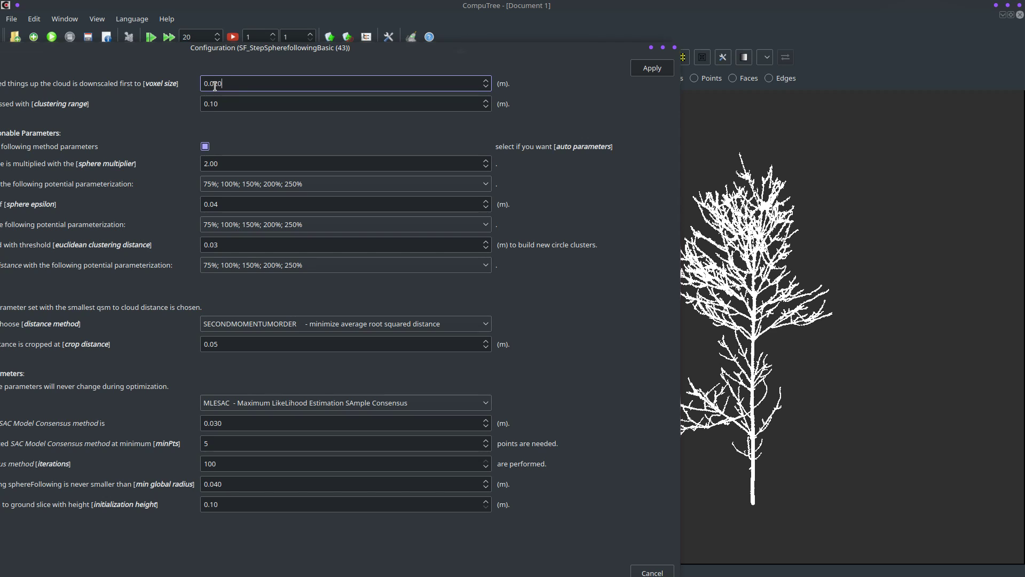
click(236, 102)
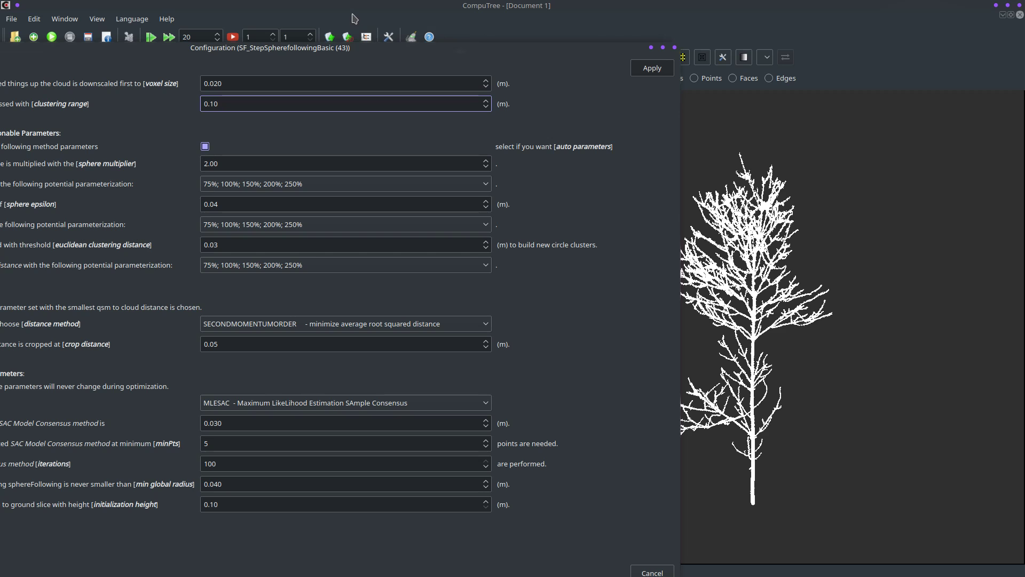
drag(364, 47, 523, 36)
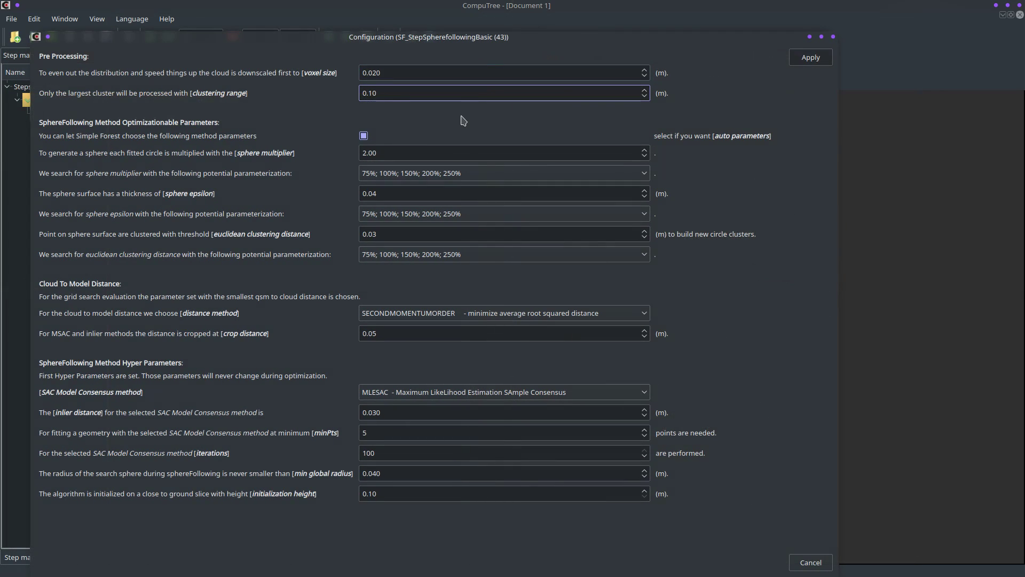
Examine the auto parameters option and the sphere multiplier, sphere epsilon and euclidean clustering distance values
click(364, 136)
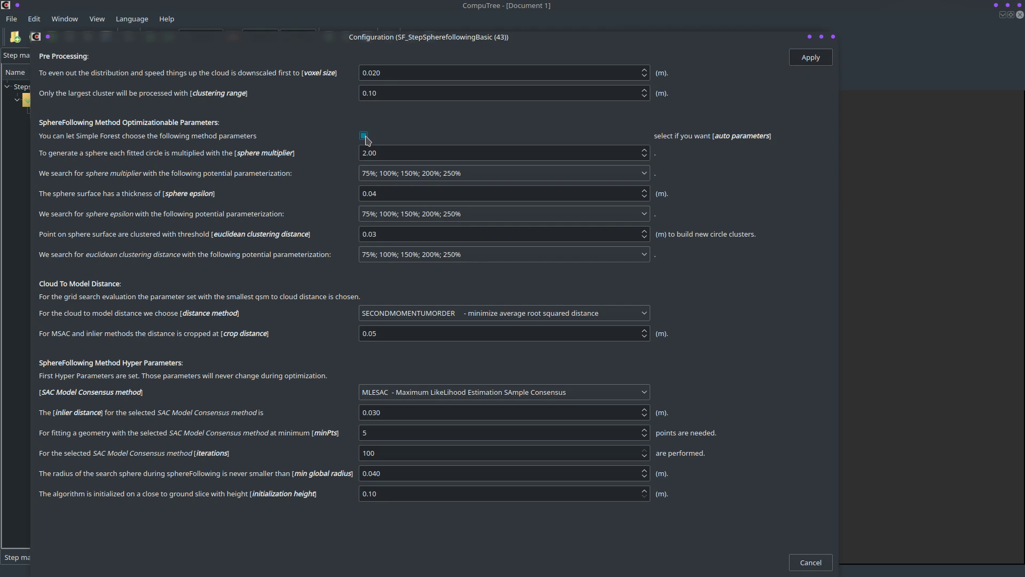
triple_click(416, 154)
triple_click(417, 194)
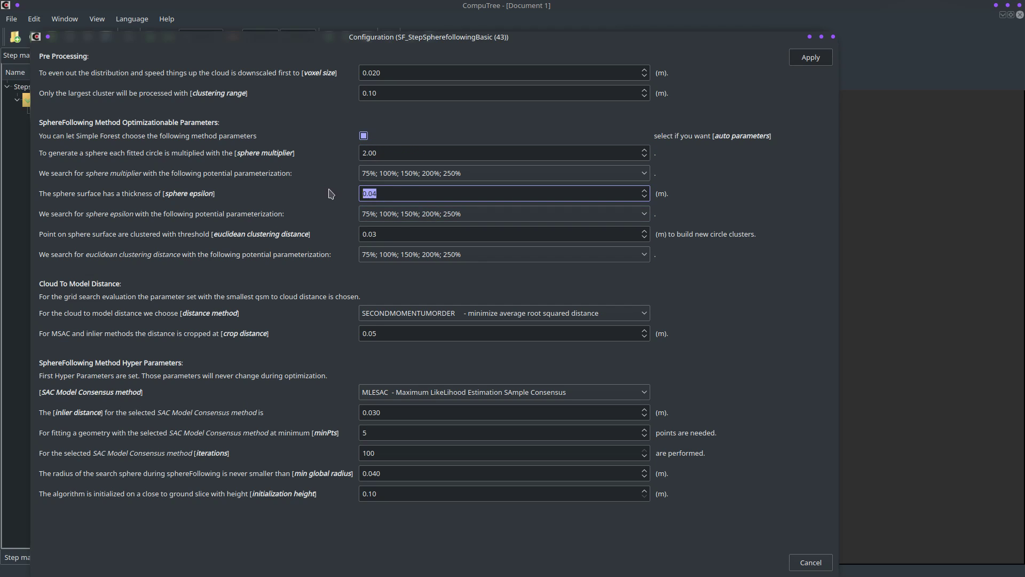
triple_click(398, 233)
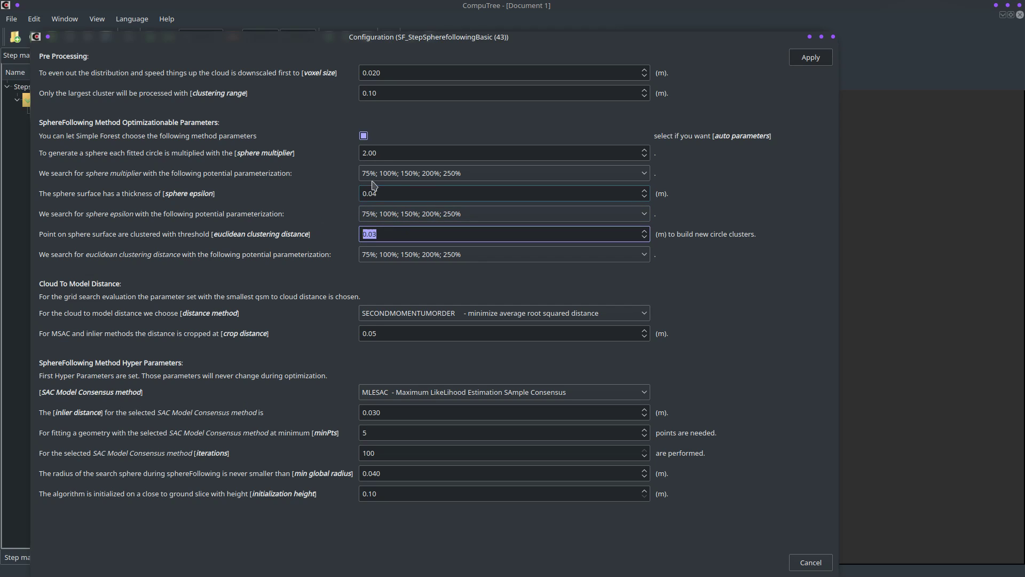
triple_click(390, 153)
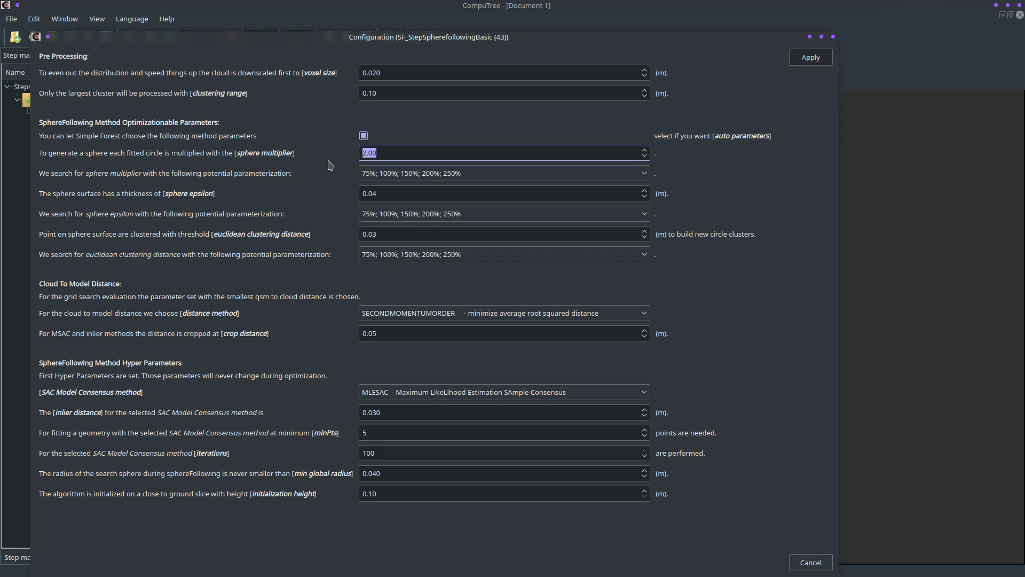
triple_click(409, 193)
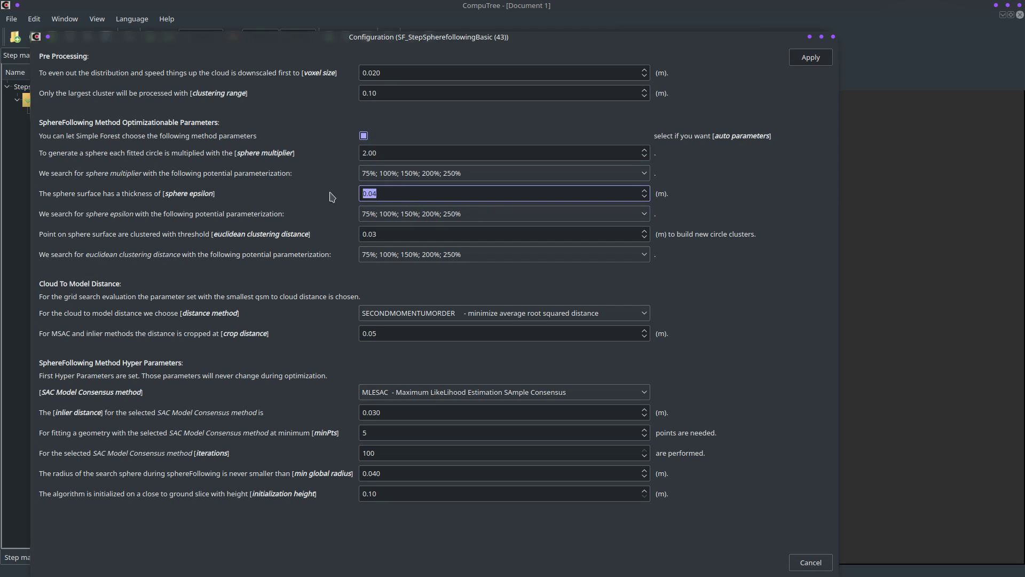
triple_click(399, 235)
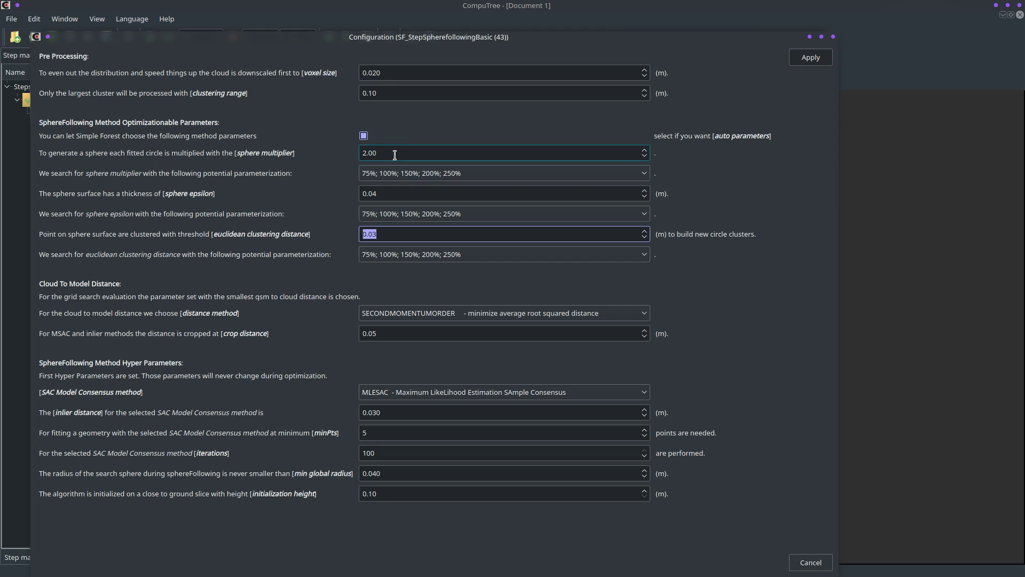
Examine the potential parameterization choices for the sphere multiplier and sphere epsilon searches, keeping 75%; 100%; 150%; 200%; 250%
click(436, 178)
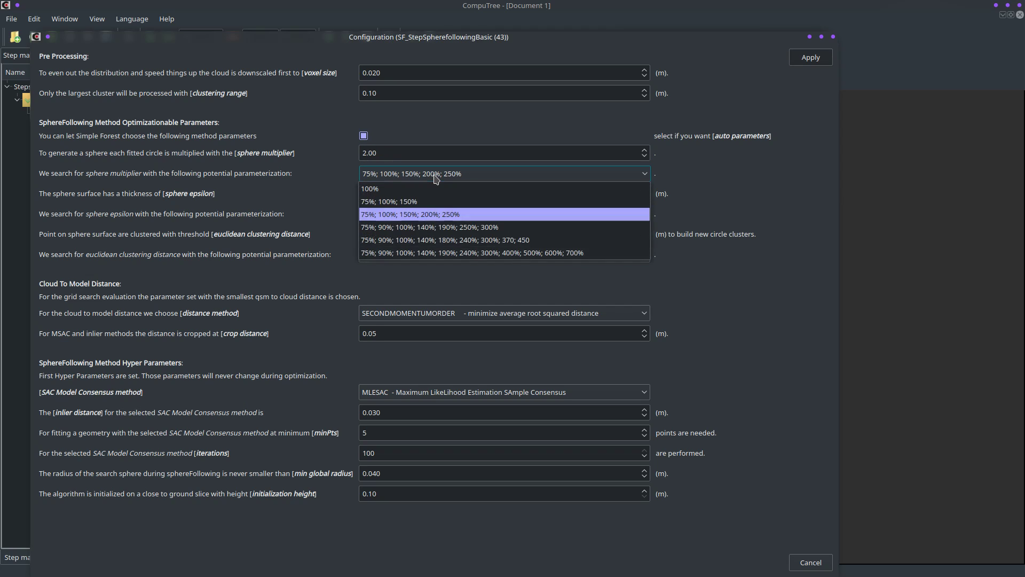
click(436, 178)
click(436, 179)
click(436, 179)
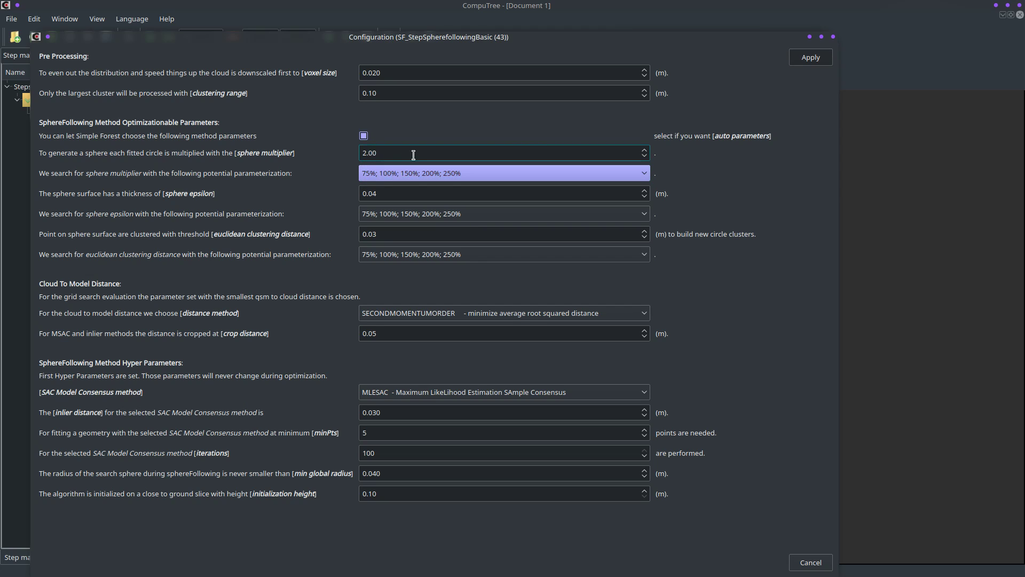
drag(413, 155, 344, 153)
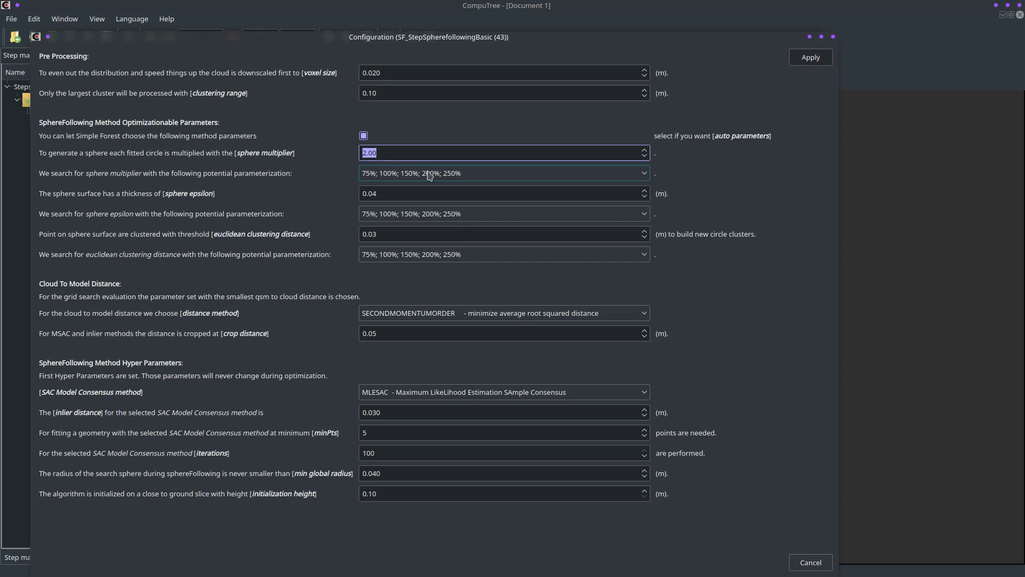
click(469, 174)
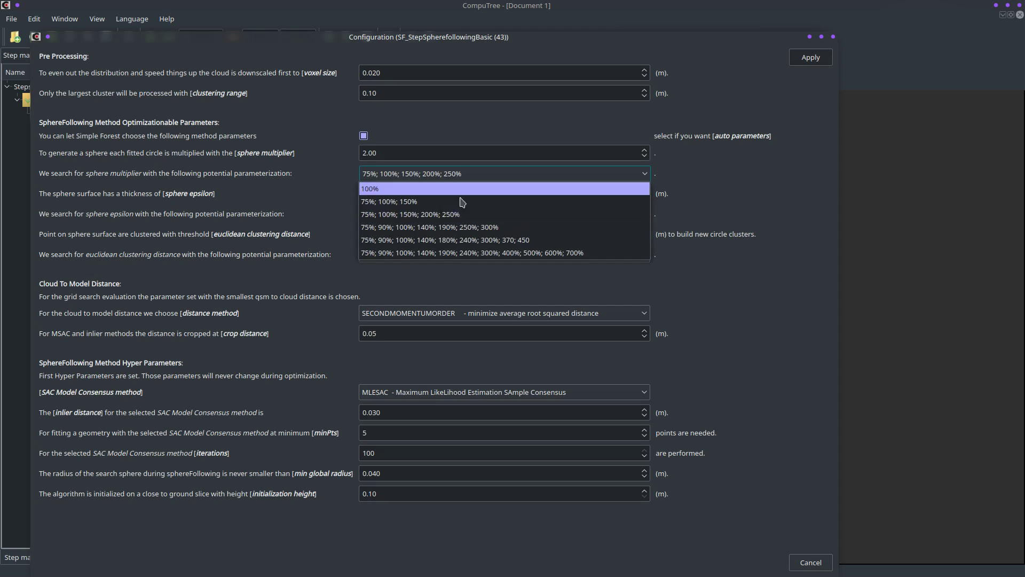
click(454, 215)
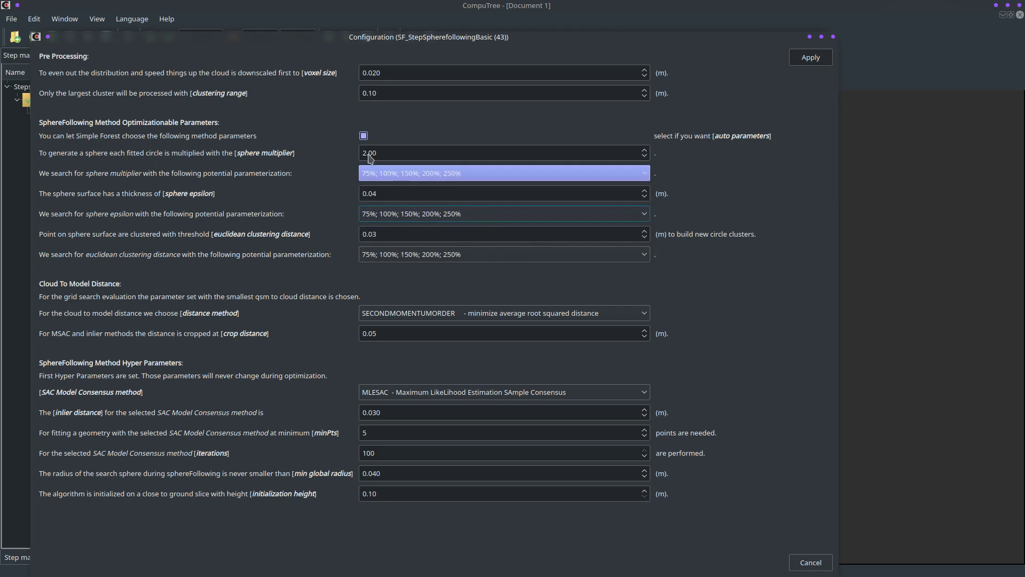
double_click(390, 154)
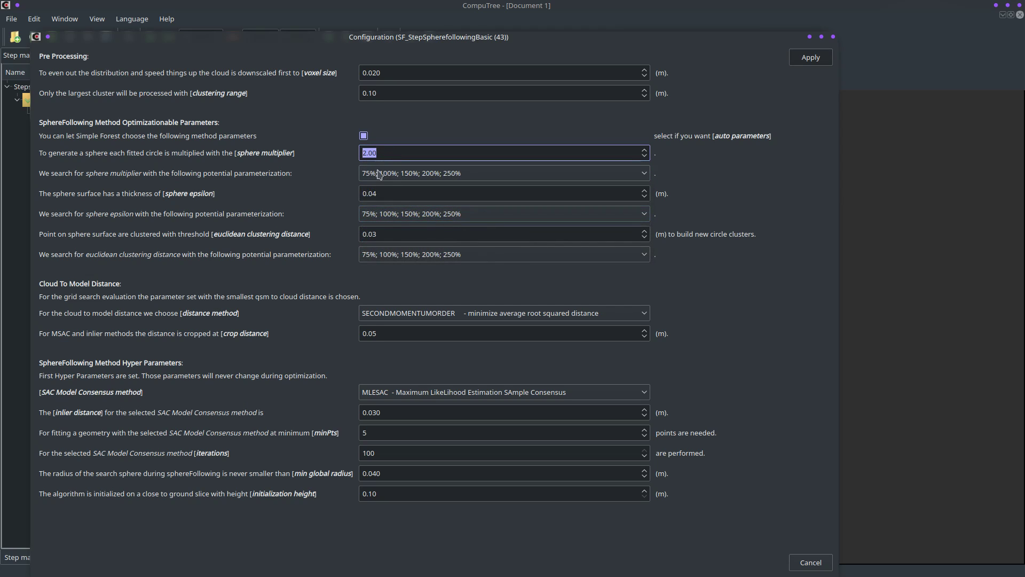
click(442, 213)
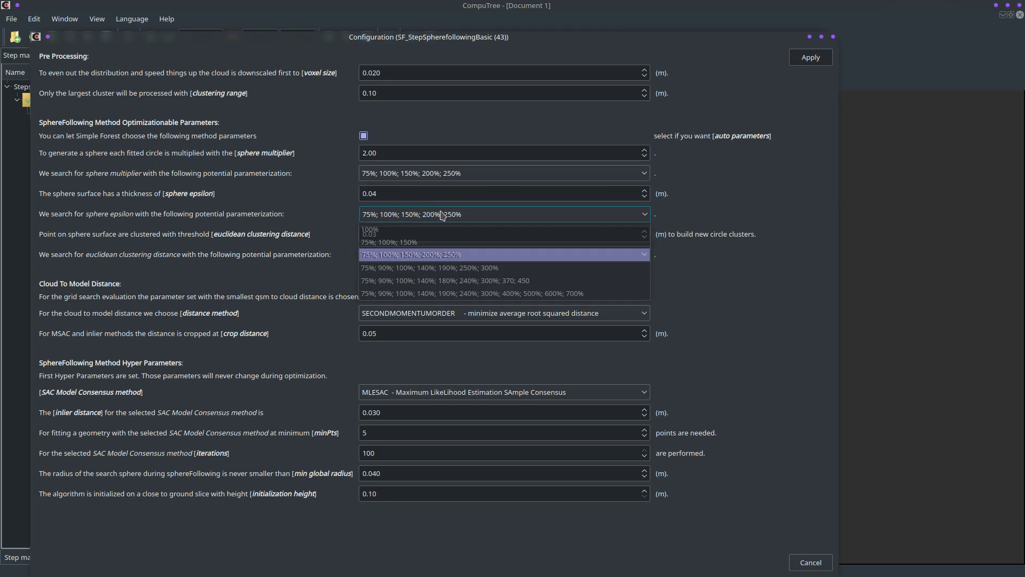
click(442, 214)
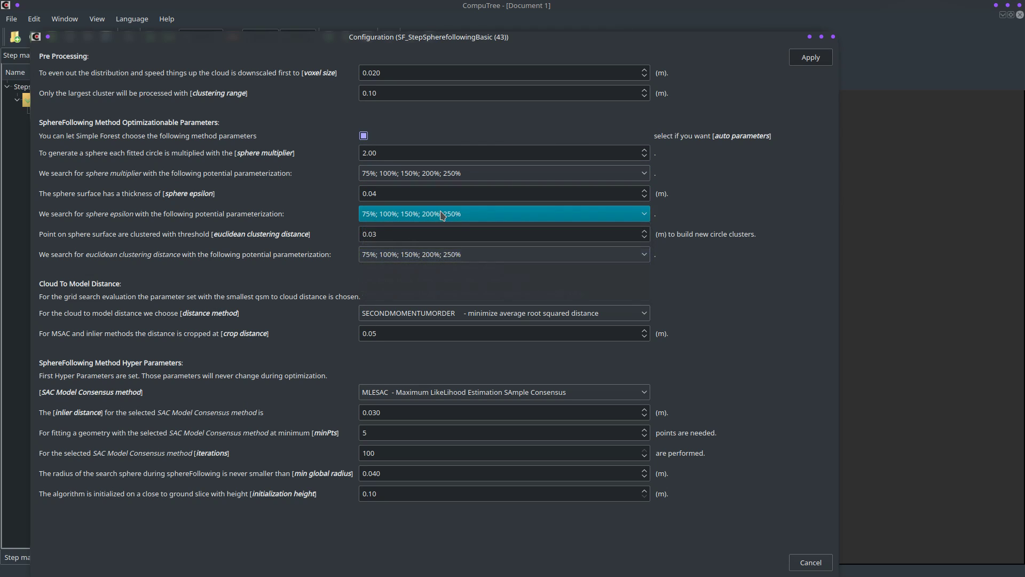
Examine the potential parameterization choices for the euclidean clustering distance search
click(437, 255)
click(438, 258)
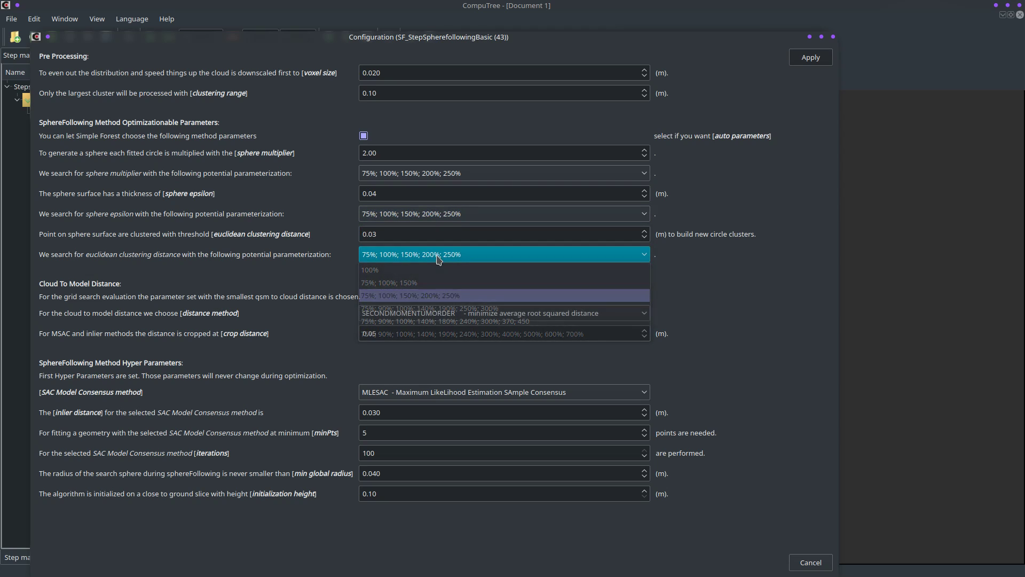
click(438, 258)
click(439, 259)
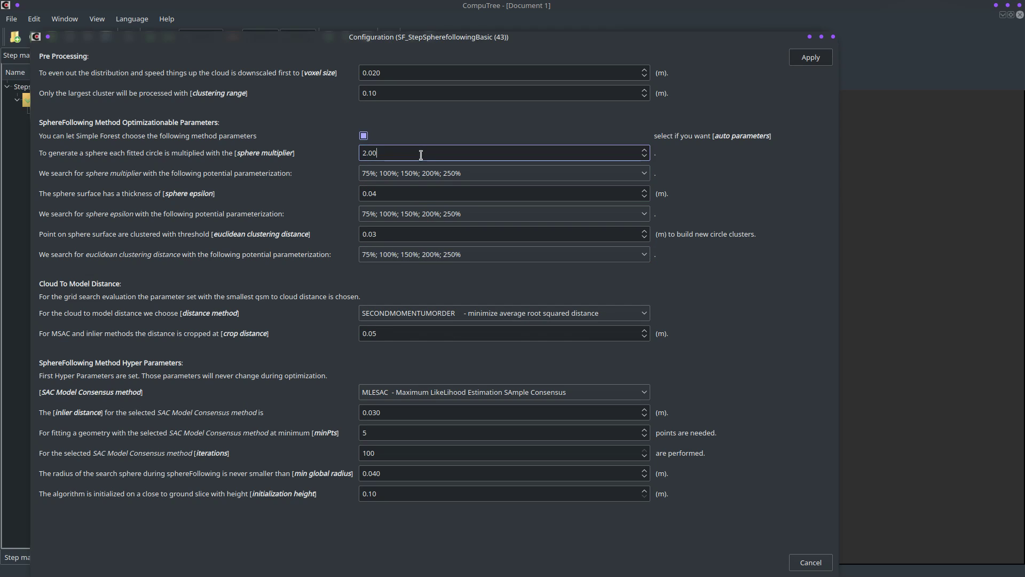
Review the sphere multiplier, sphere epsilon and euclidean clustering distance values in the SphereFollowing optimization parameters
click(398, 195)
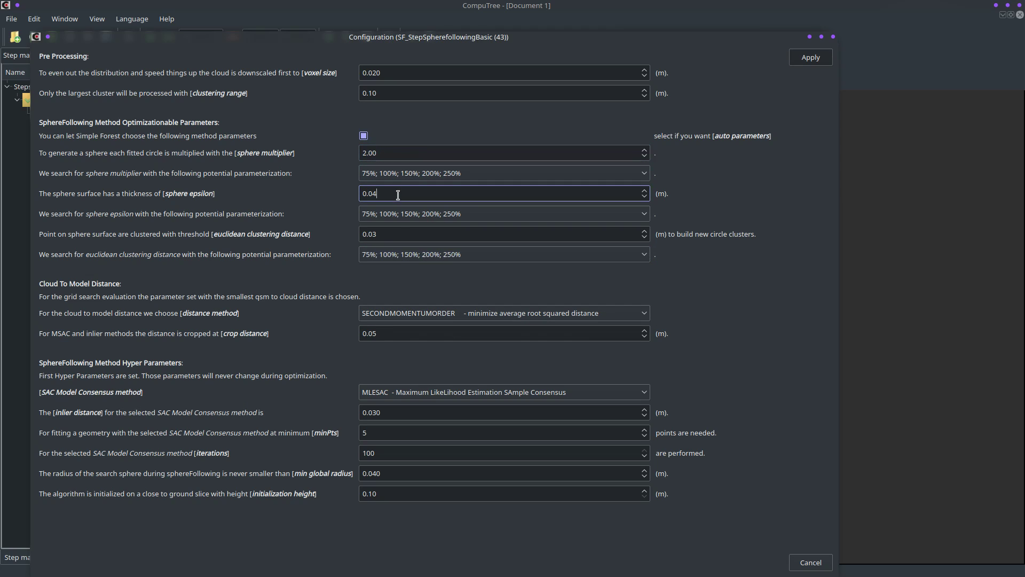
click(392, 233)
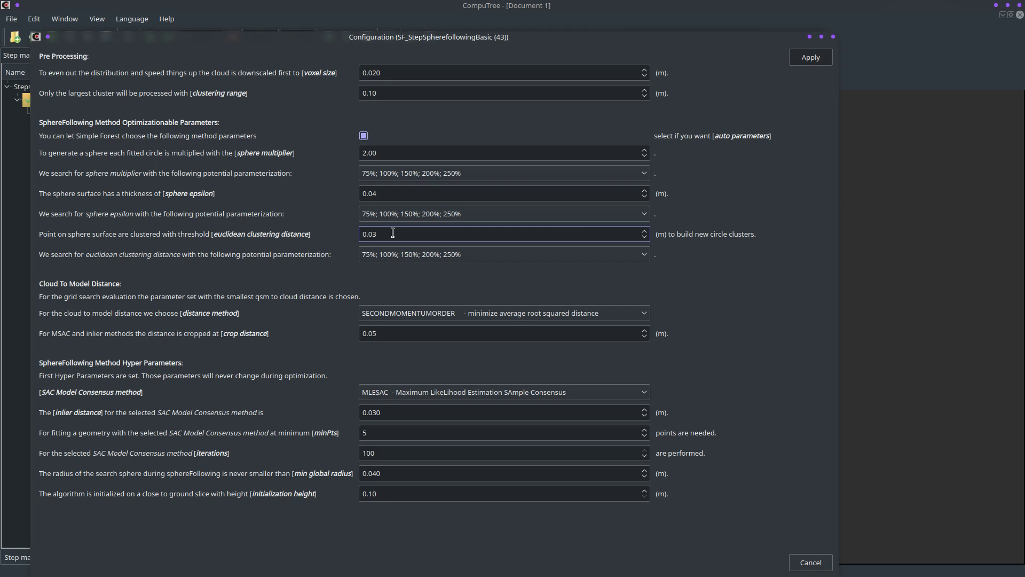
click(395, 192)
click(397, 152)
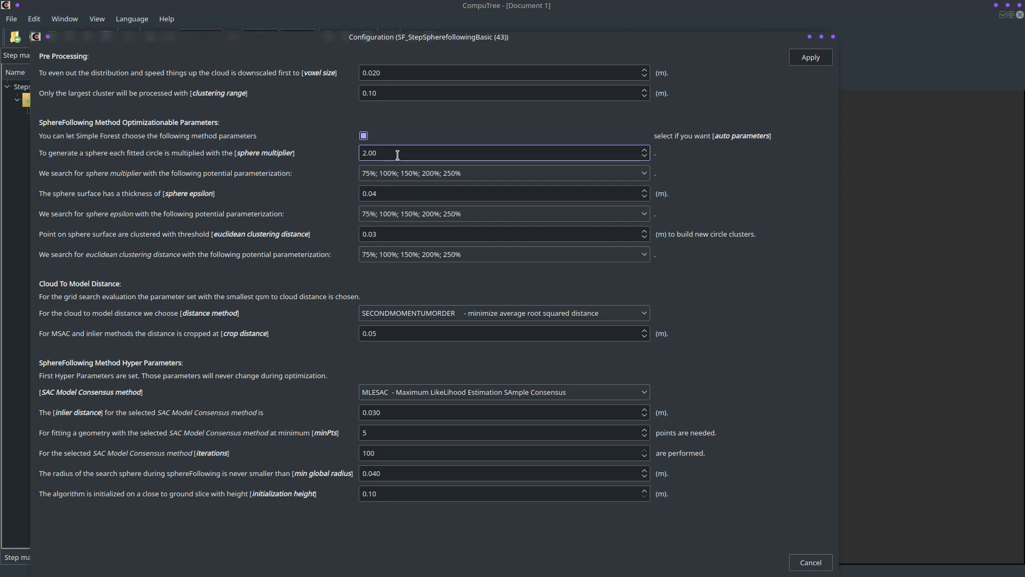
click(394, 195)
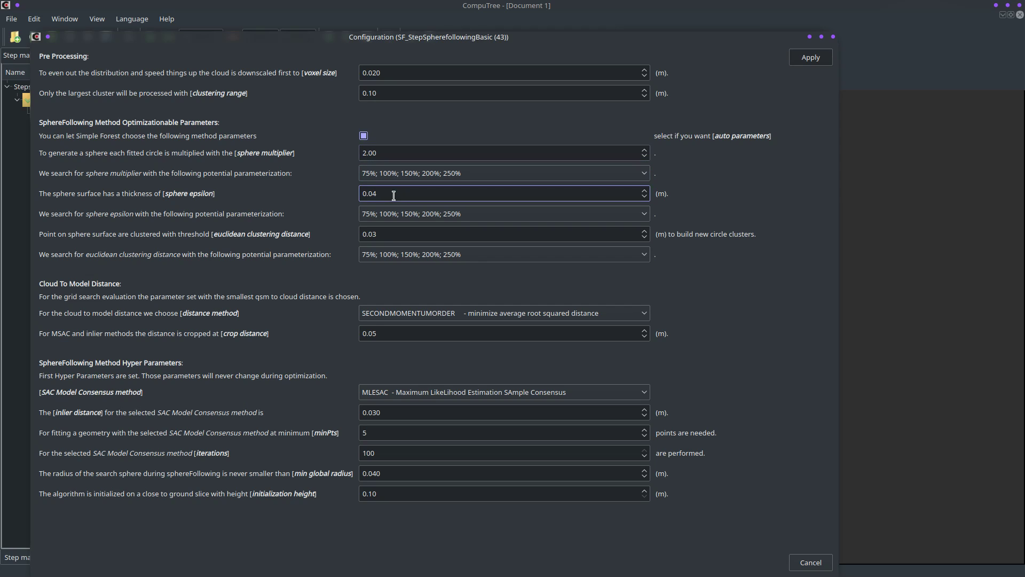
drag(394, 194, 352, 193)
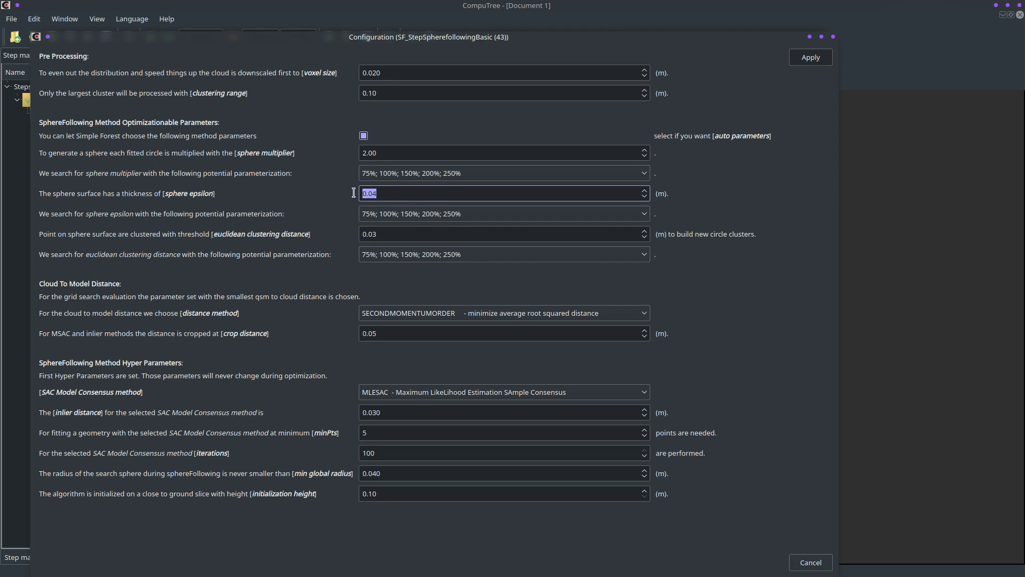
click(400, 234)
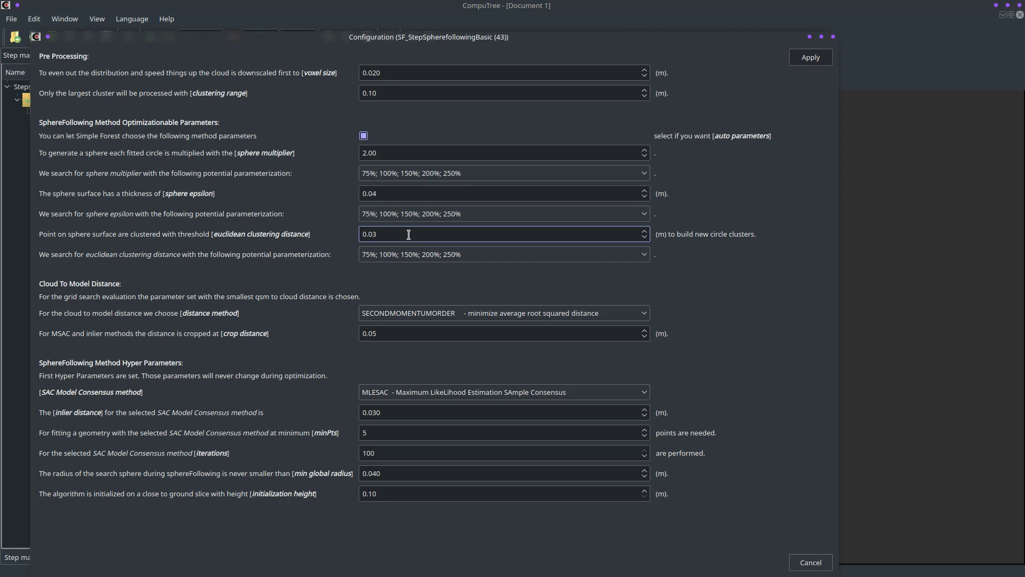
drag(409, 234, 335, 236)
Set the parameterizations for euclidean clustering distance, sphere epsilon and sphere multiplier to 75%; 100%; 150%
click(434, 257)
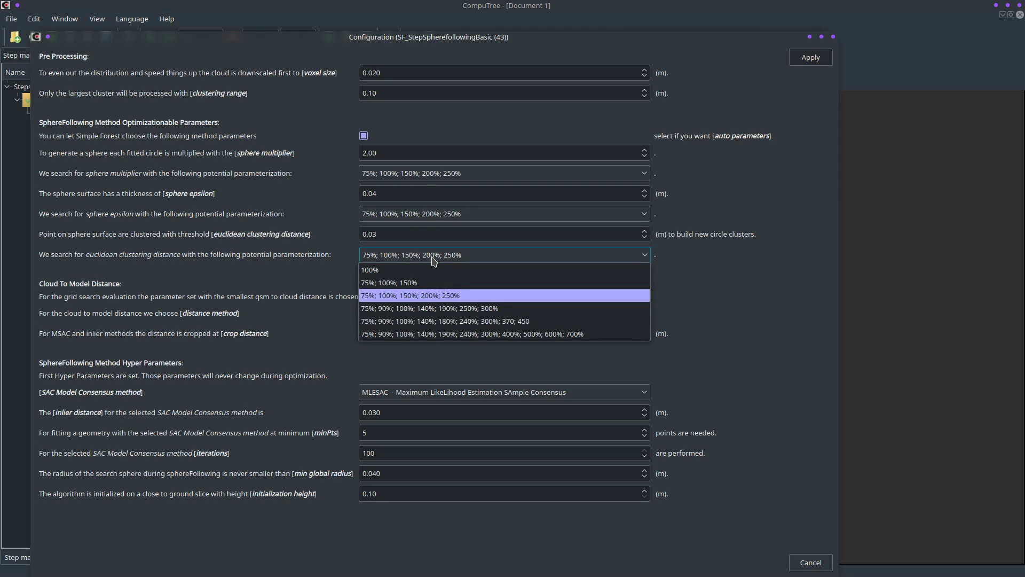
click(409, 282)
click(443, 216)
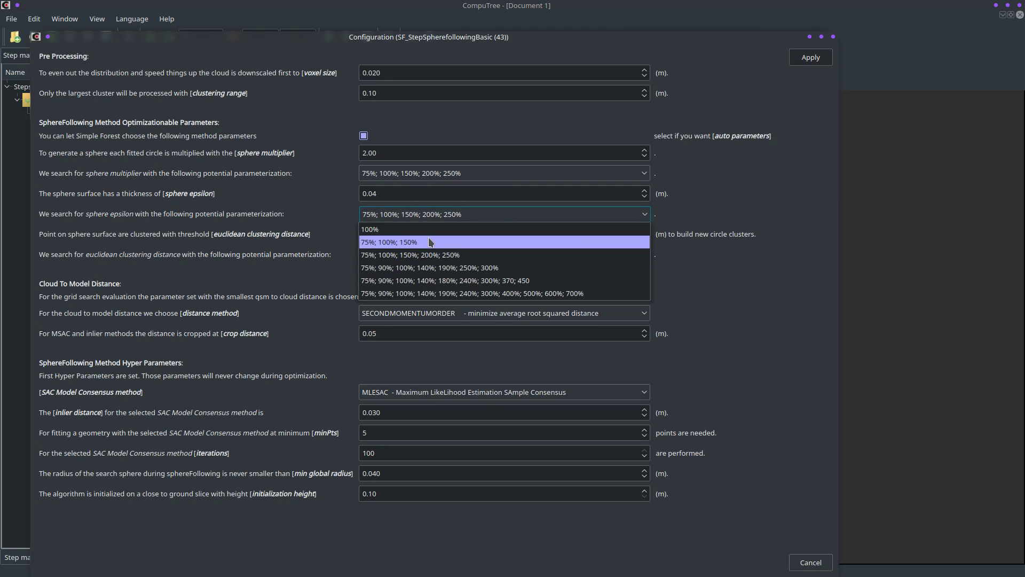
click(438, 238)
click(442, 174)
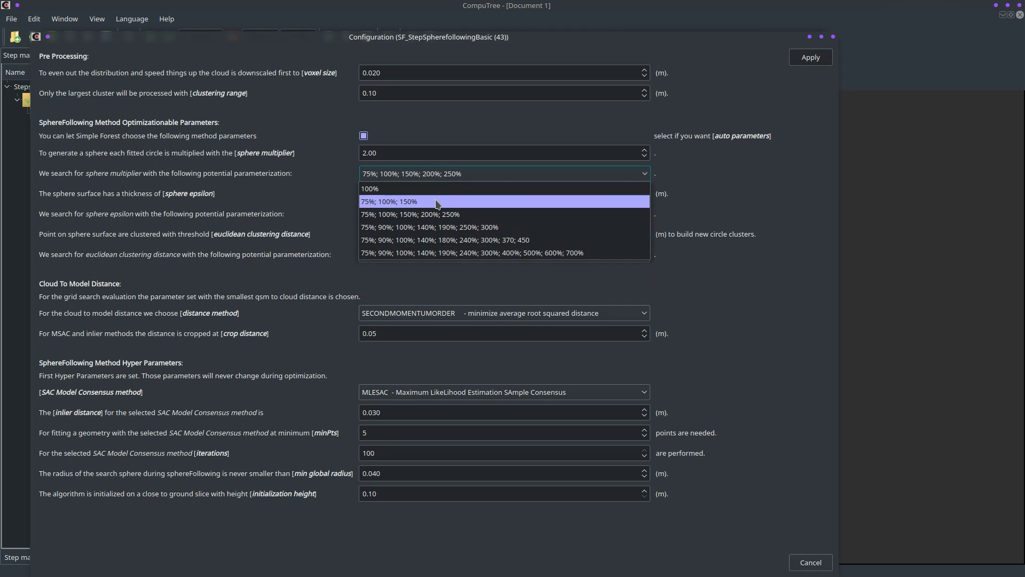
click(435, 202)
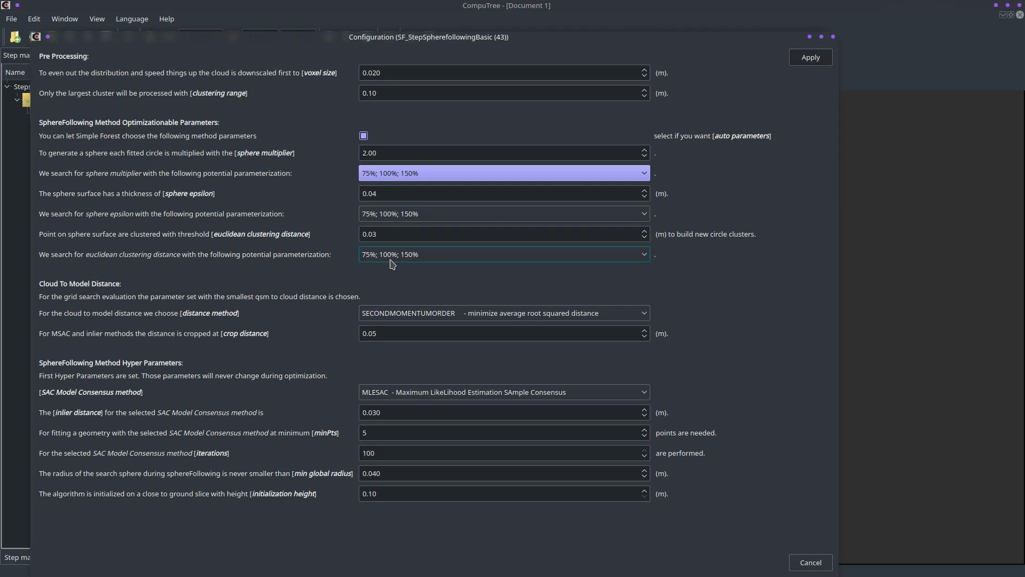
Set the euclidean clustering distance, sphere epsilon and sphere multiplier parameterizations to 75%; 100%; 150%; 200%; 250%
click(418, 259)
click(416, 294)
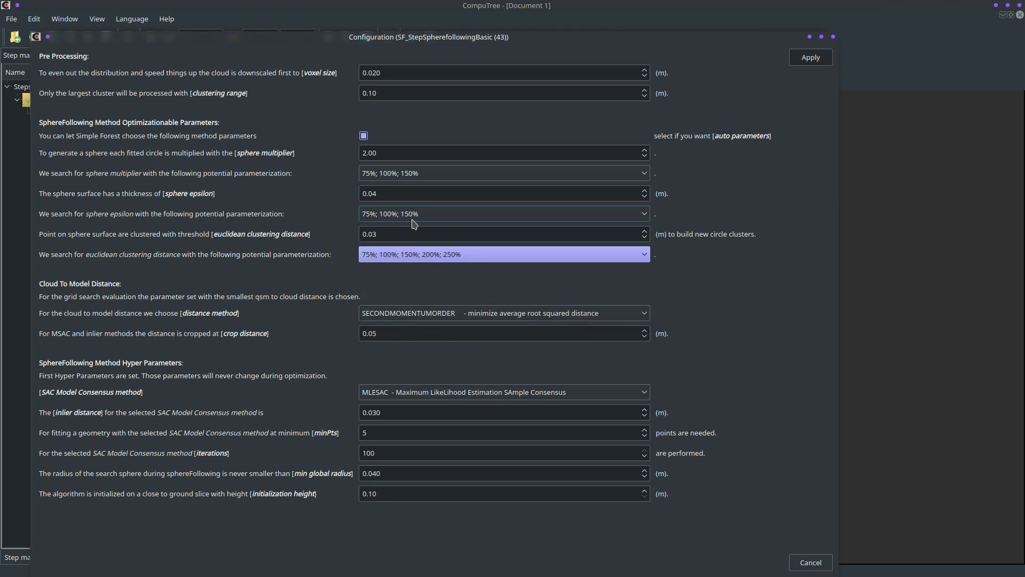
click(413, 219)
click(417, 251)
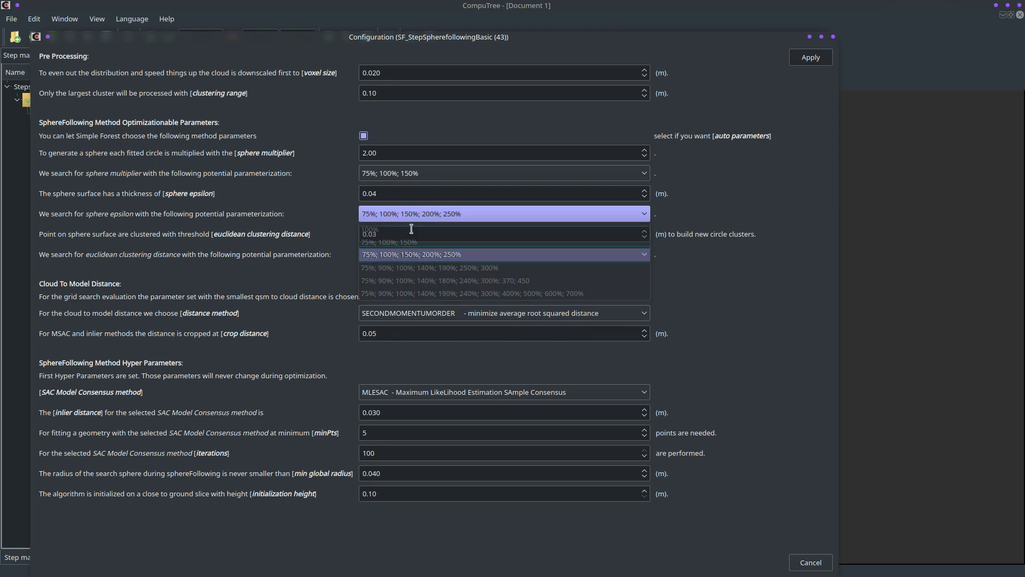
click(431, 176)
click(420, 217)
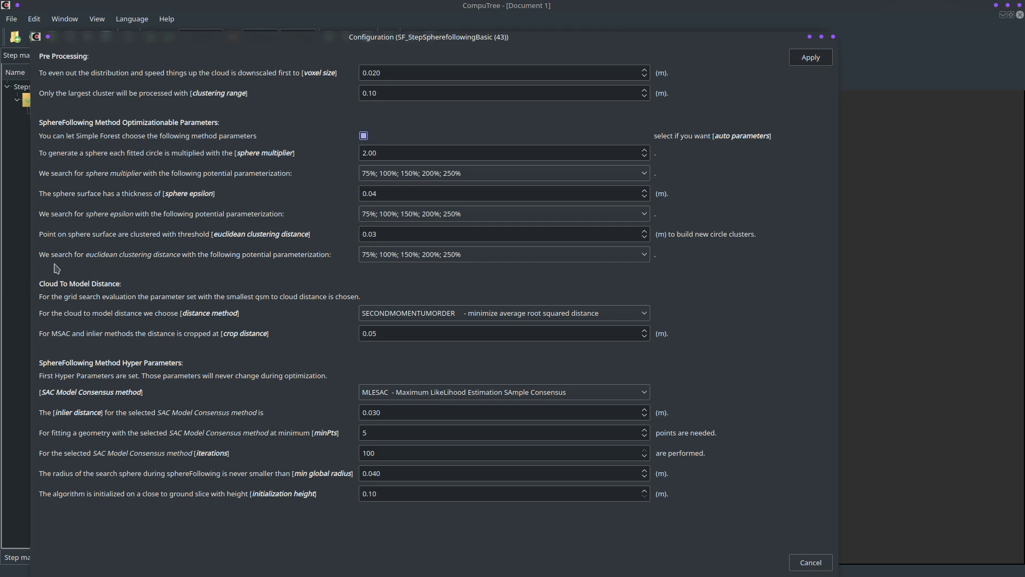
Choose SECONDMOMENTUMORDERMSAC as the cloud to model distance method and review the crop distance
click(466, 315)
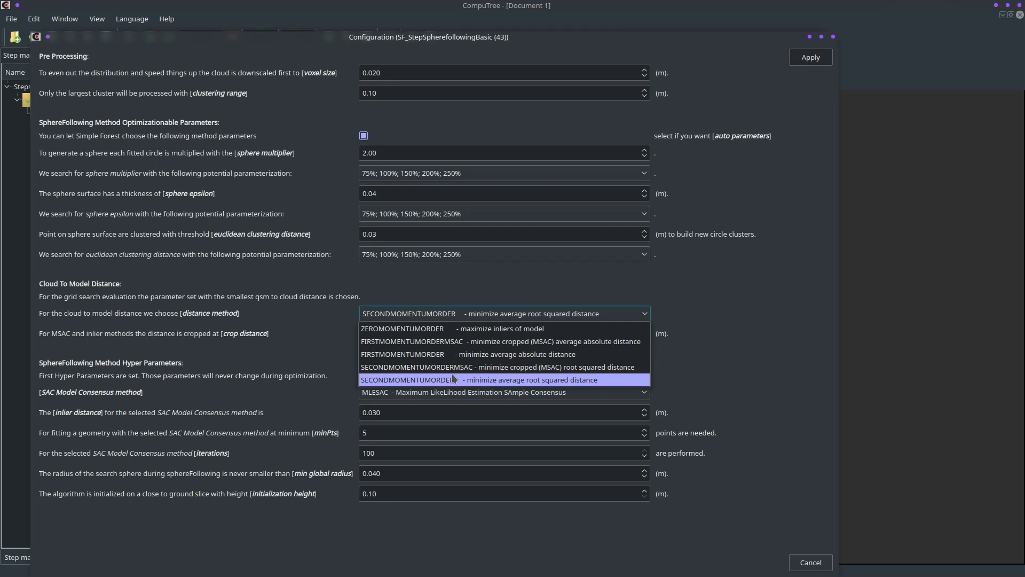
click(456, 367)
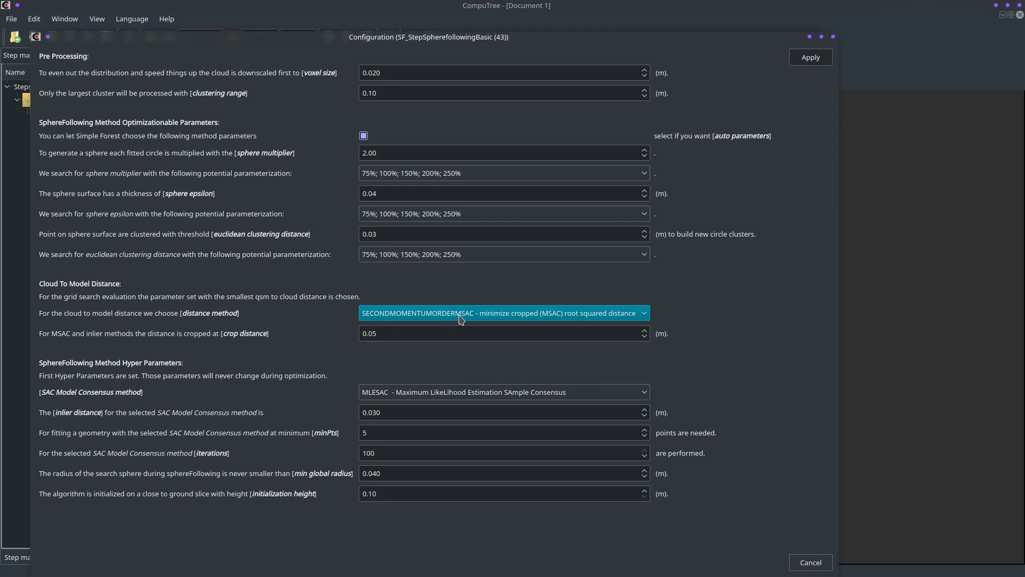
click(422, 334)
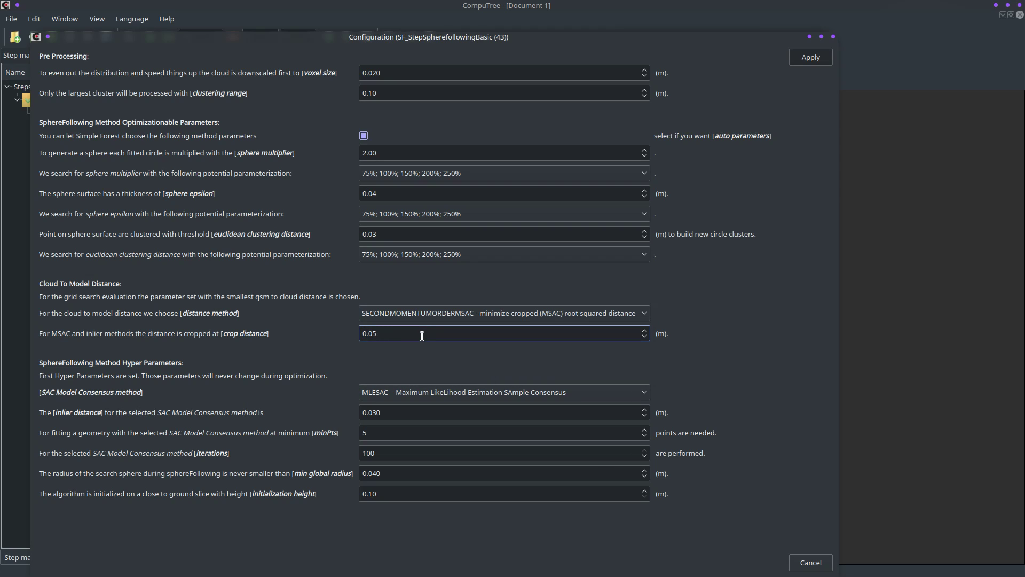
triple_click(421, 335)
click(422, 335)
Try the FIRSTMOMENTUMORDERMSAC distance method and return to SECONDMOMENTUMORDERMSAC
click(458, 314)
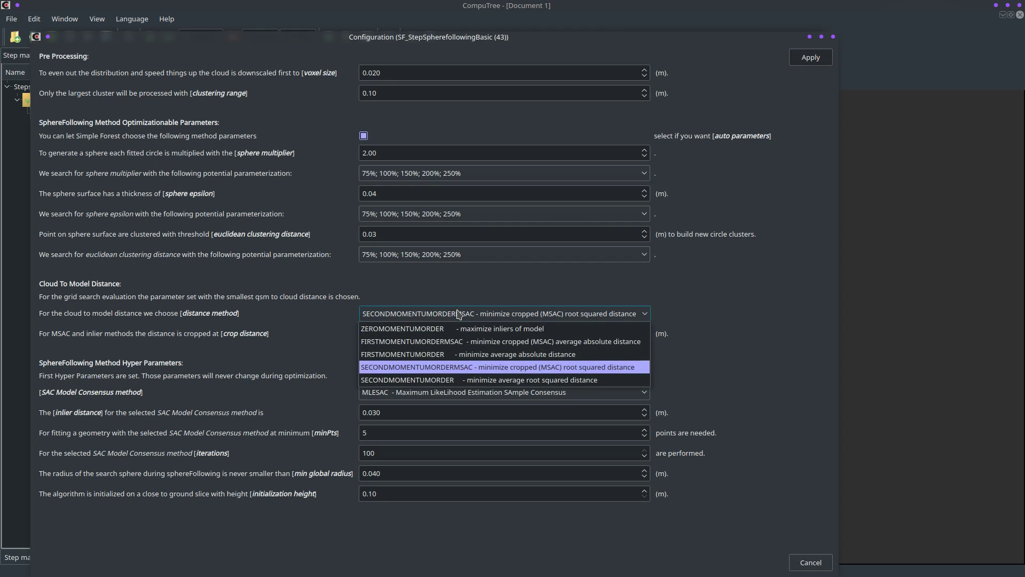
click(453, 347)
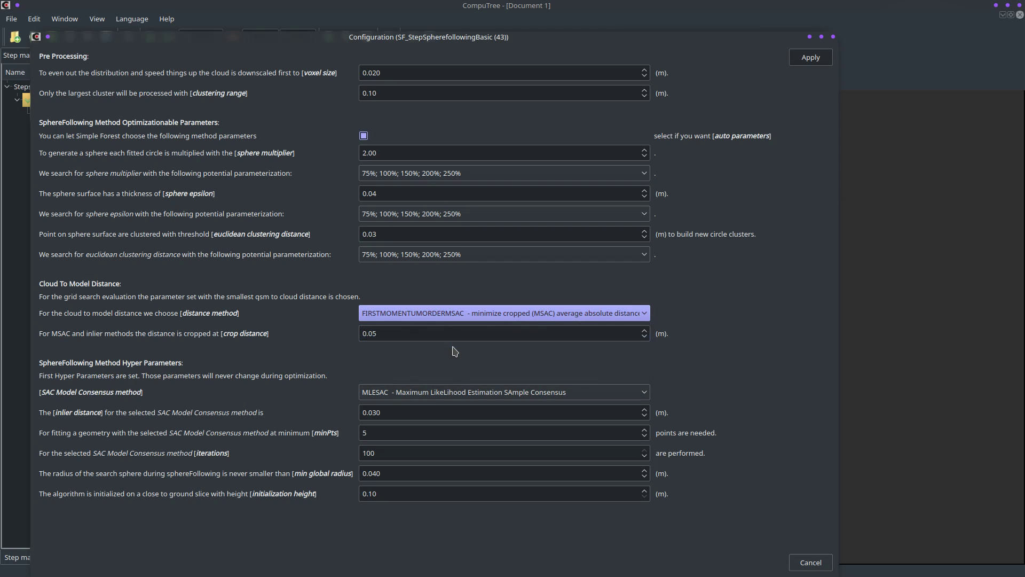
click(469, 323)
click(456, 366)
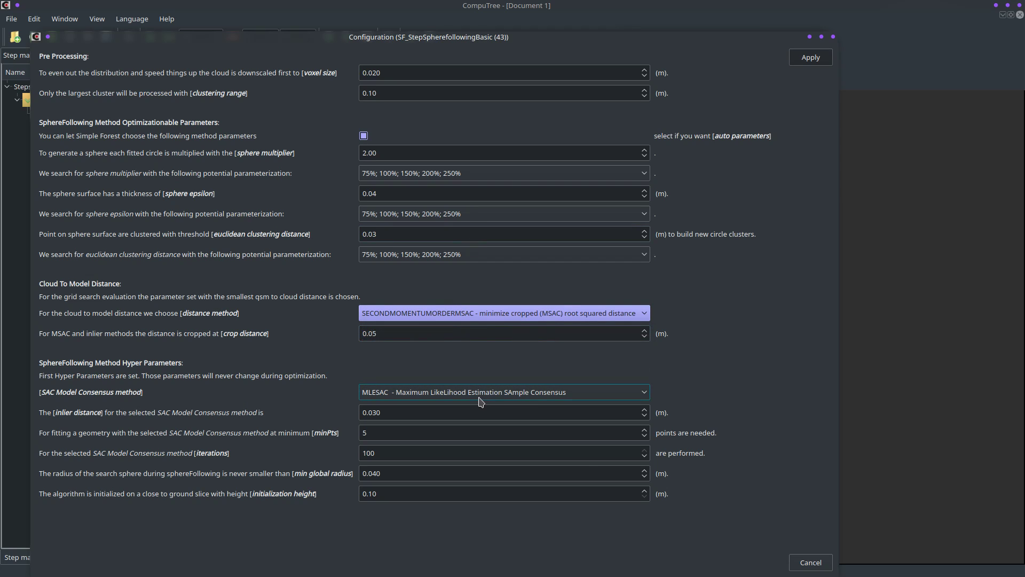
Examine the available SAC Model Consensus methods in the SphereFollowing hyper parameters
click(644, 395)
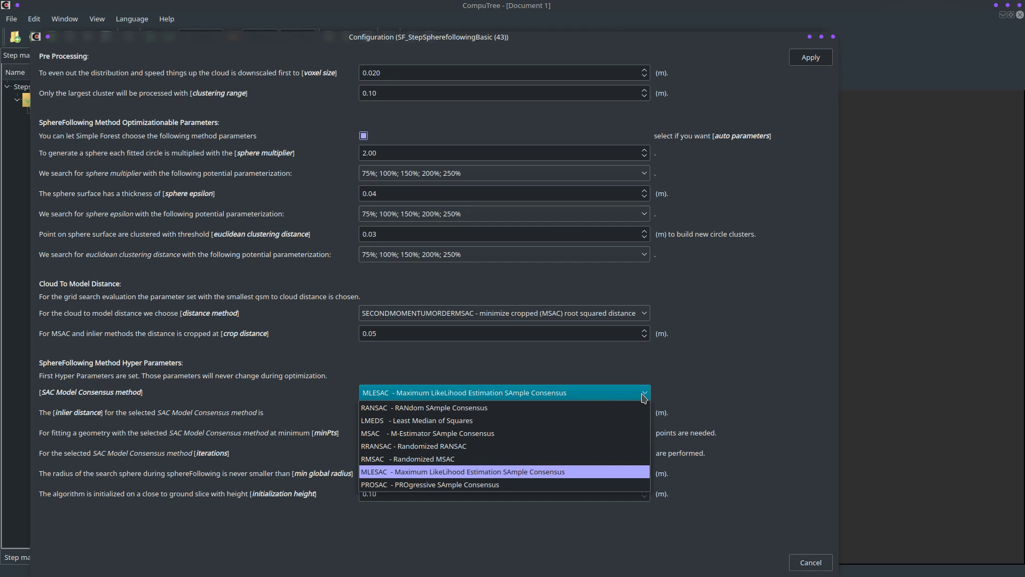
click(643, 397)
click(642, 396)
click(642, 399)
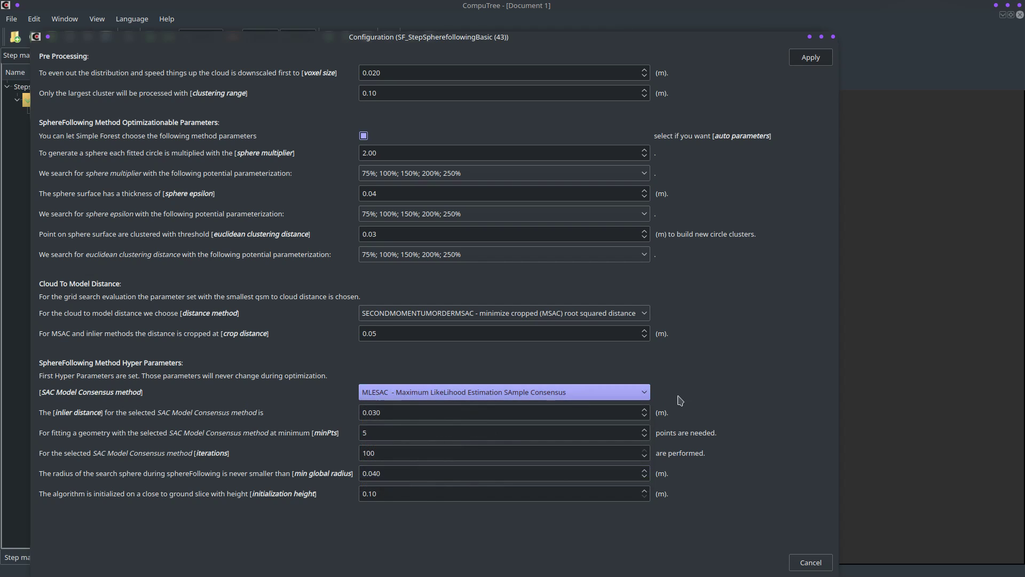
Set the inlier distance for the SAC Model Consensus method to 0.015 m
click(441, 416)
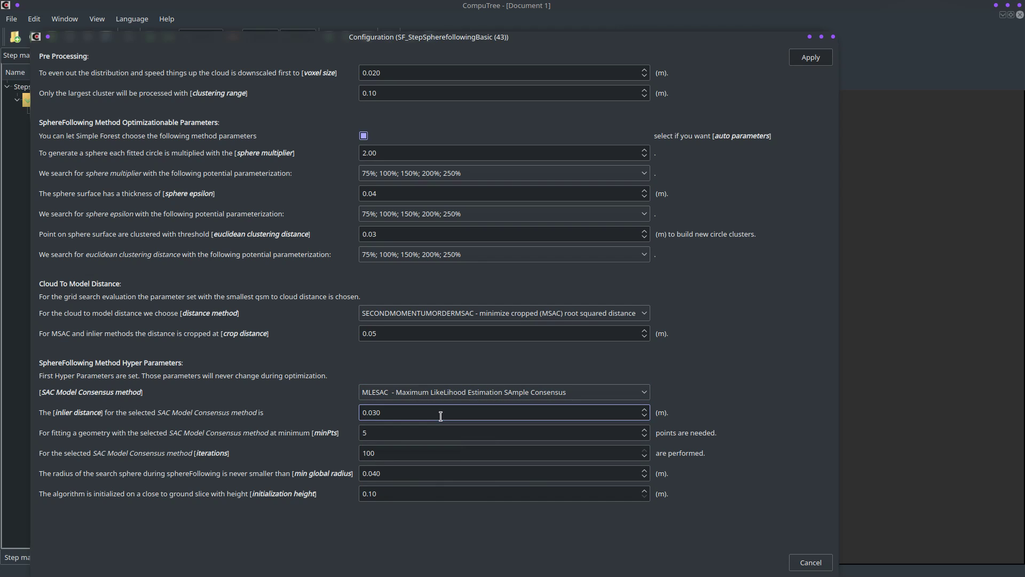
drag(441, 416, 343, 416)
click(374, 413)
drag(373, 414, 391, 415)
drag(382, 414, 395, 414)
click(395, 414)
text(5)
click(399, 435)
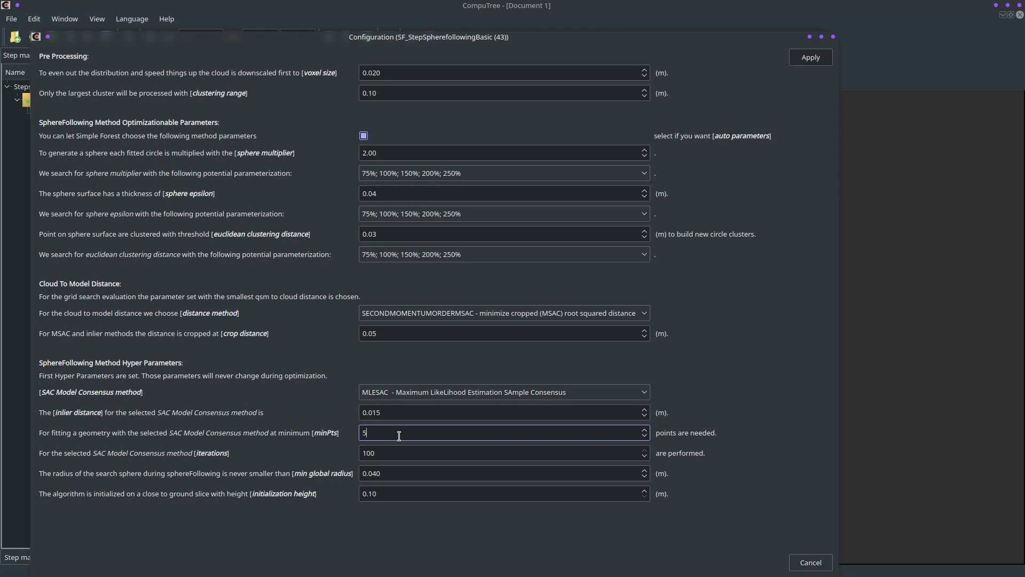
click(405, 414)
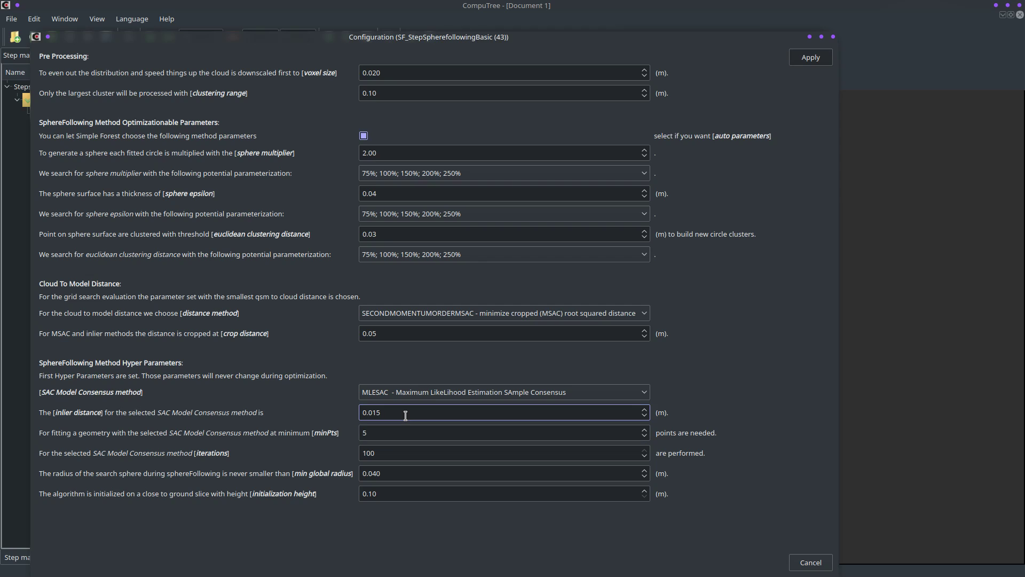
Set the minPts for fitting a geometry to 4 and review the iterations, min global radius and initialization height
click(395, 431)
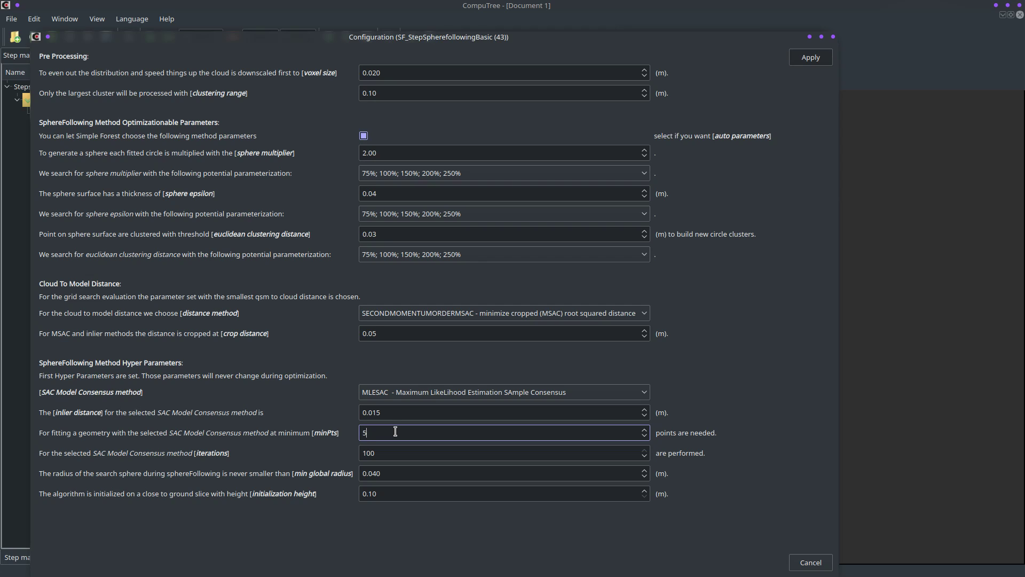
drag(396, 431, 354, 442)
text(4)
double_click(394, 453)
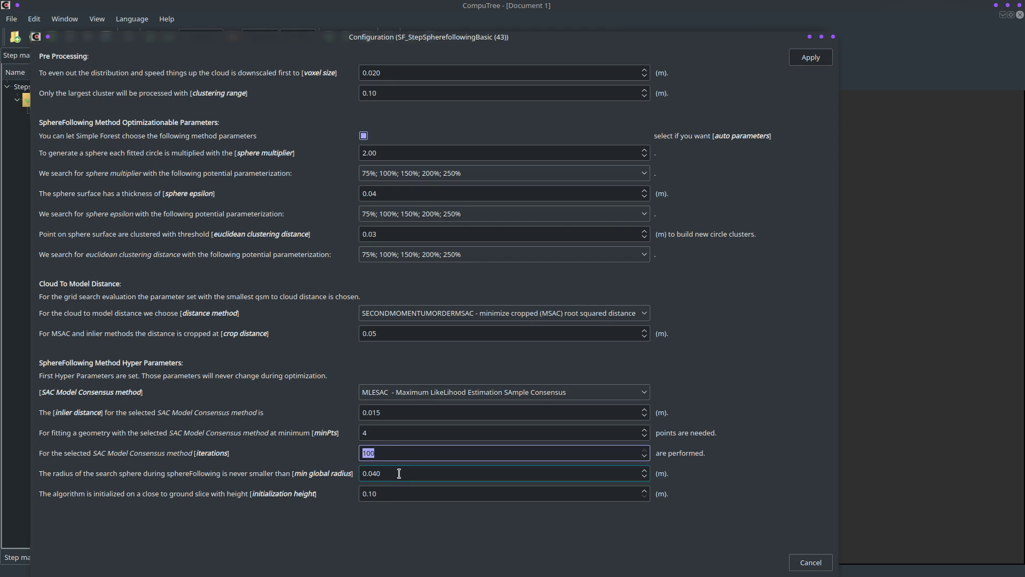
click(399, 473)
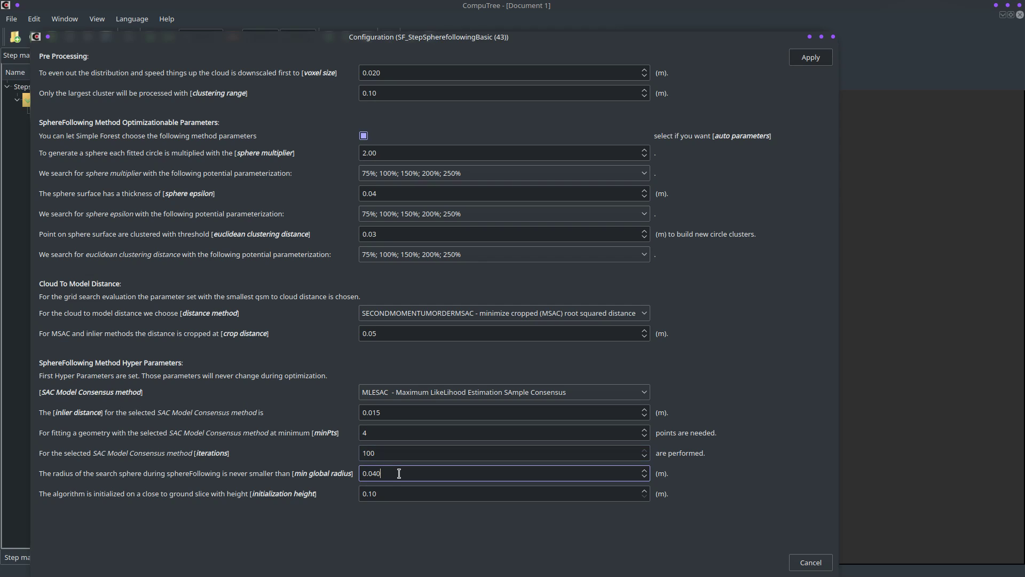
double_click(399, 473)
key(Tab)
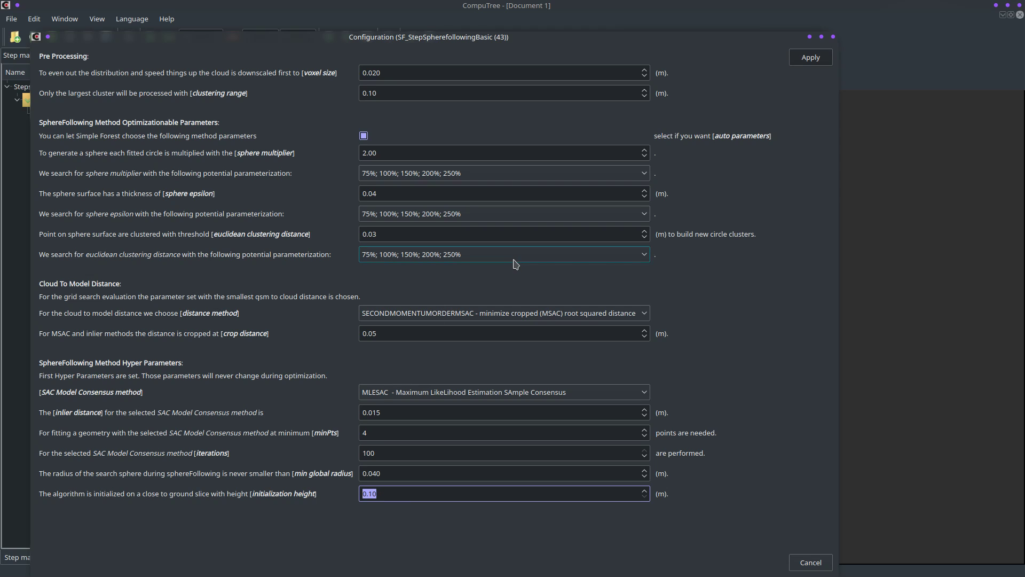
Apply the configuration and run the SphereFollowing step on the point cloud
click(806, 65)
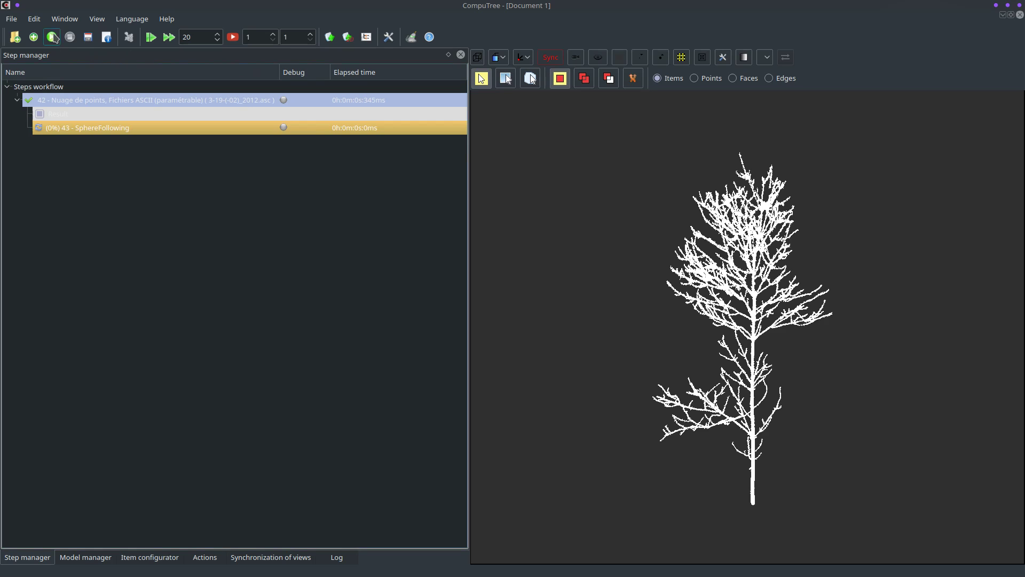
click(52, 37)
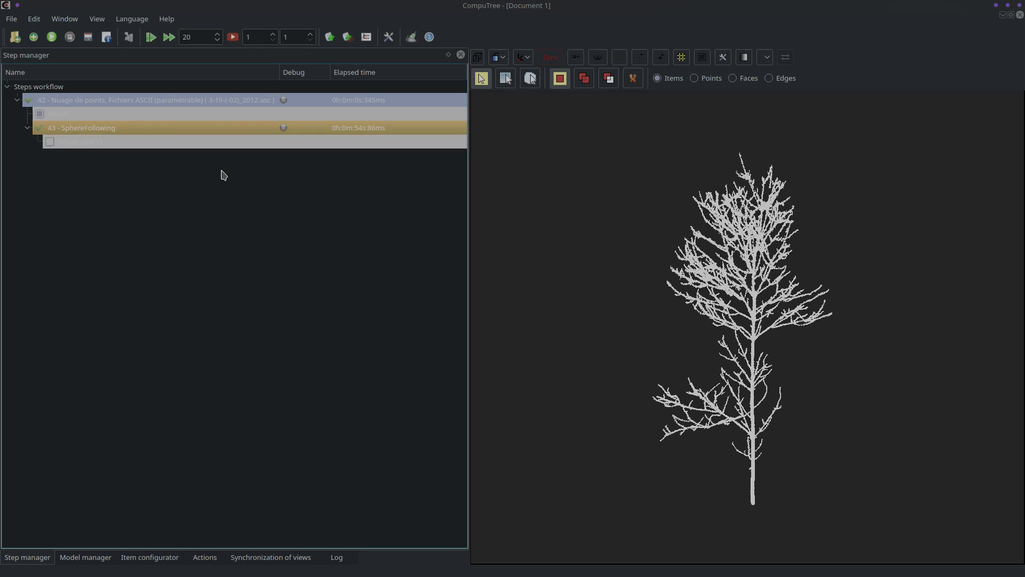
Display the QSM cylinders of the SphereFollowing result together with the point scene in the 3D view
click(50, 142)
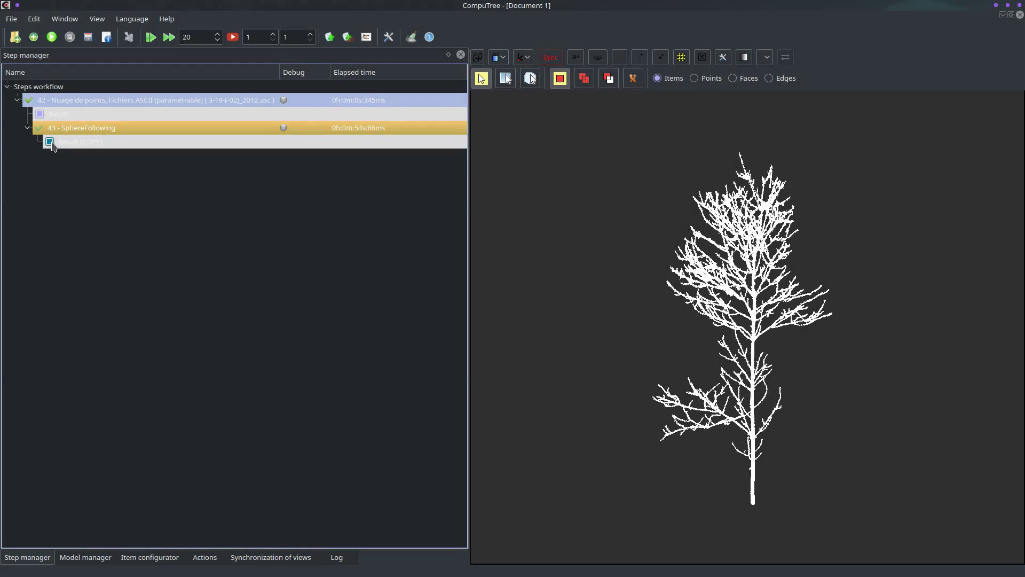
click(85, 557)
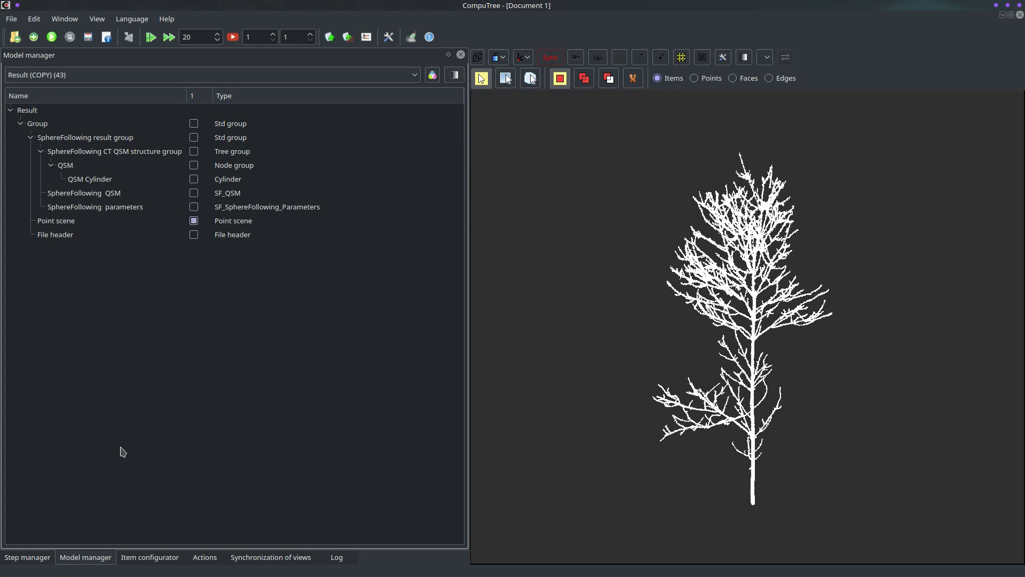
click(194, 179)
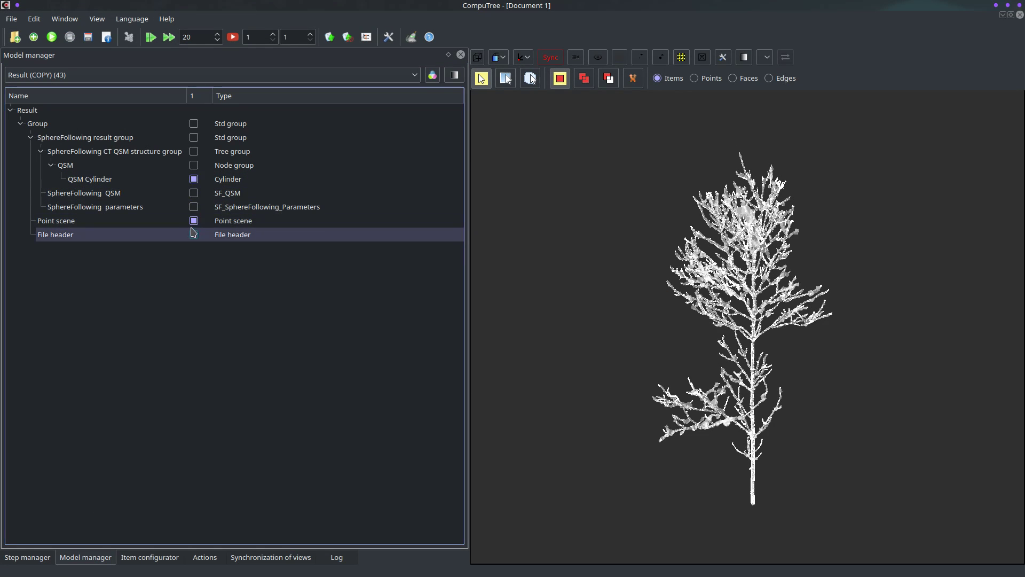
Hide the point scene and examine the QSM cylinders of the crown, stem and lower branches from several angles
click(193, 220)
drag(747, 331, 622, 363)
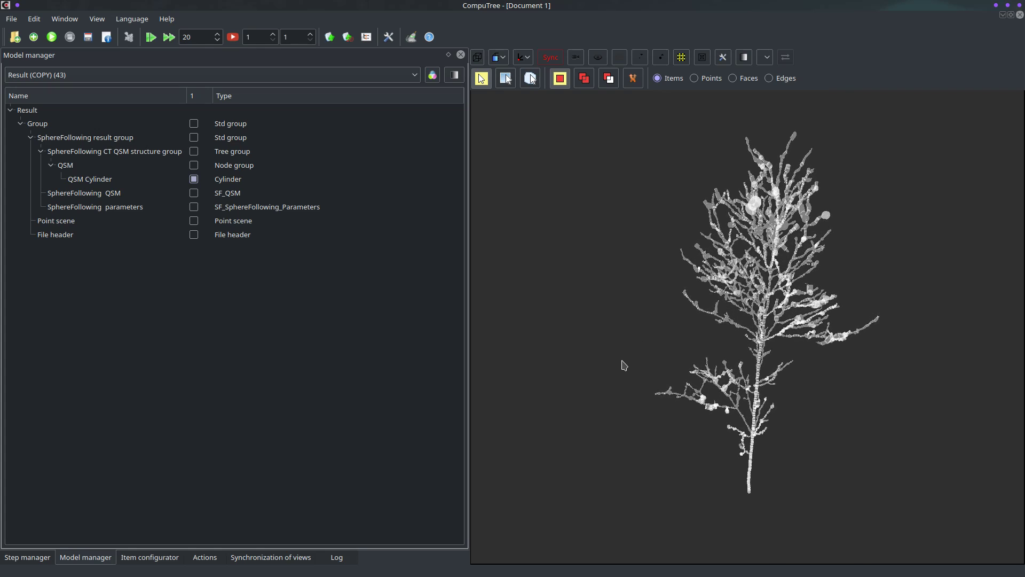
scroll(687, 372, up, 3)
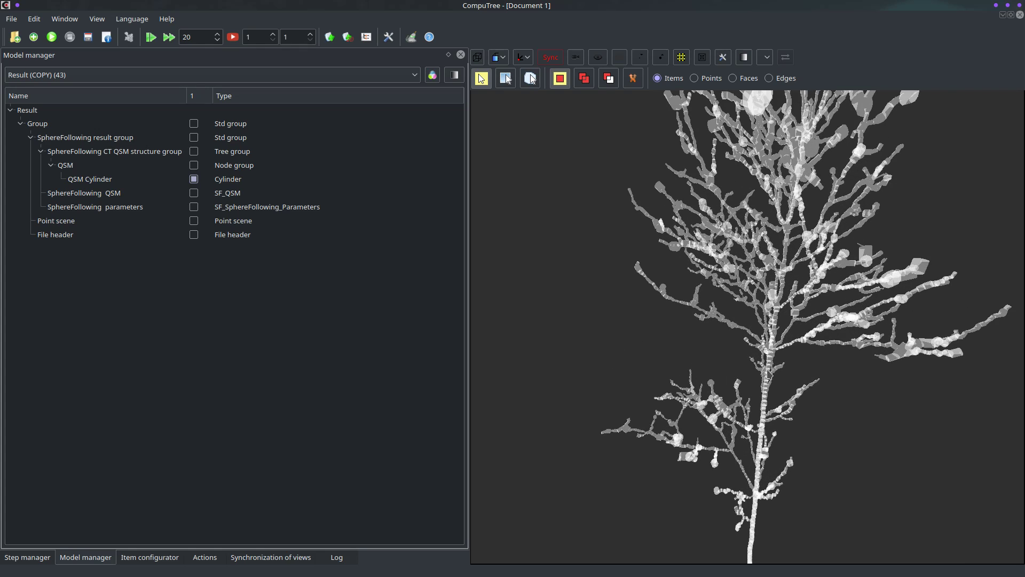
scroll(766, 373, down, 4)
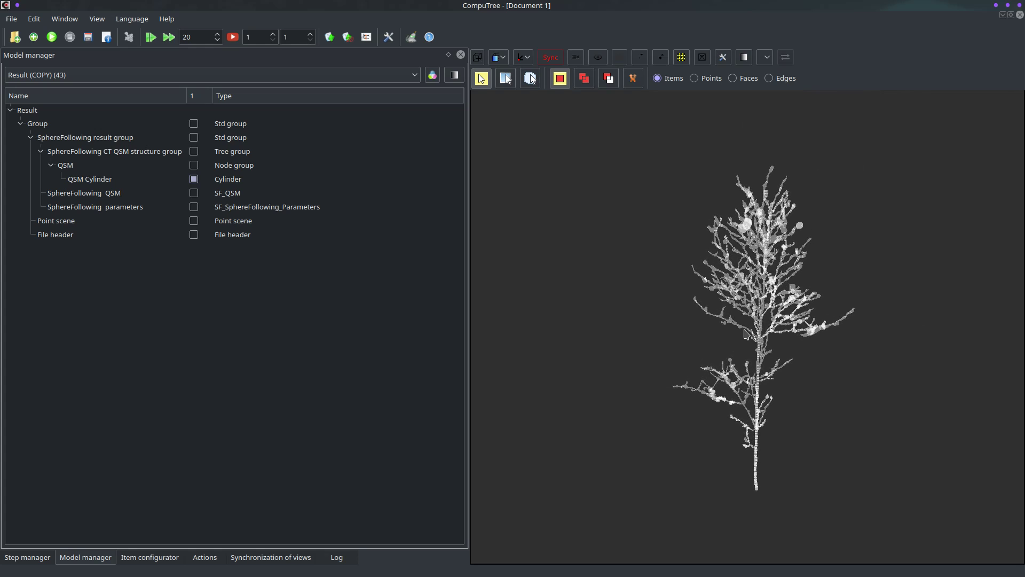
scroll(792, 308, up, 3)
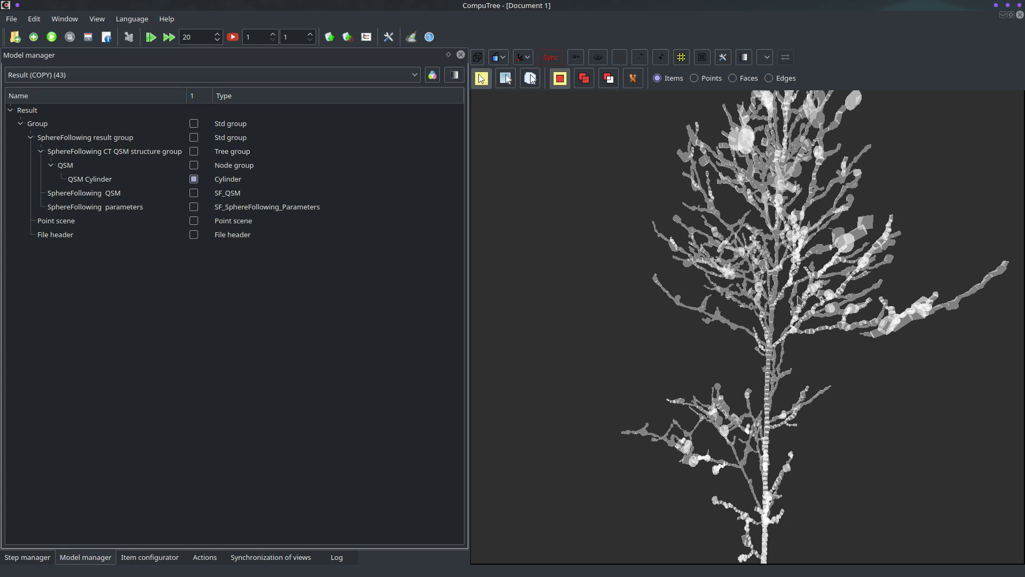
drag(790, 318, 811, 314)
scroll(715, 470, up, 3)
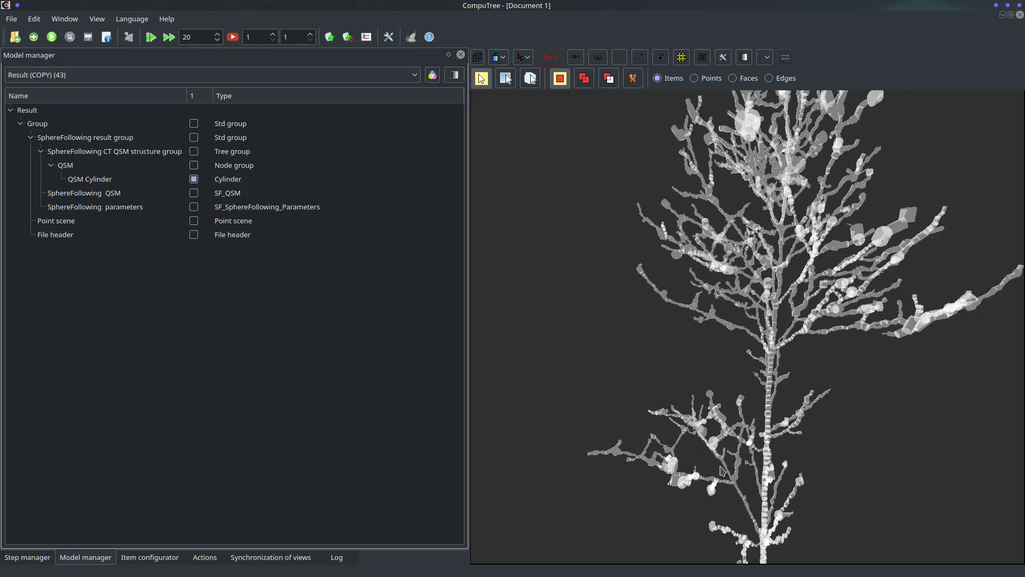
scroll(725, 471, down, 5)
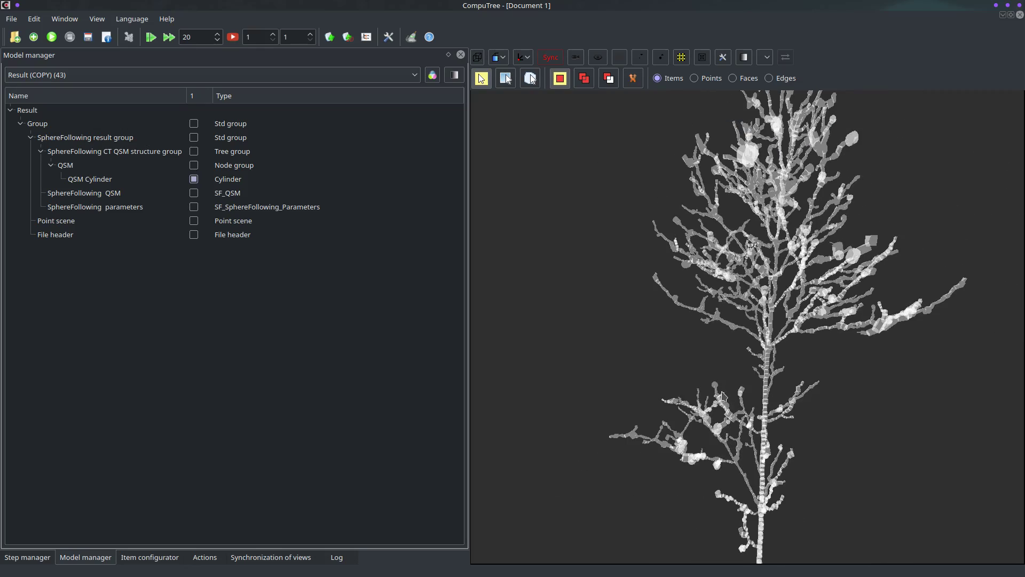
scroll(704, 454, up, 4)
drag(703, 452, 699, 422)
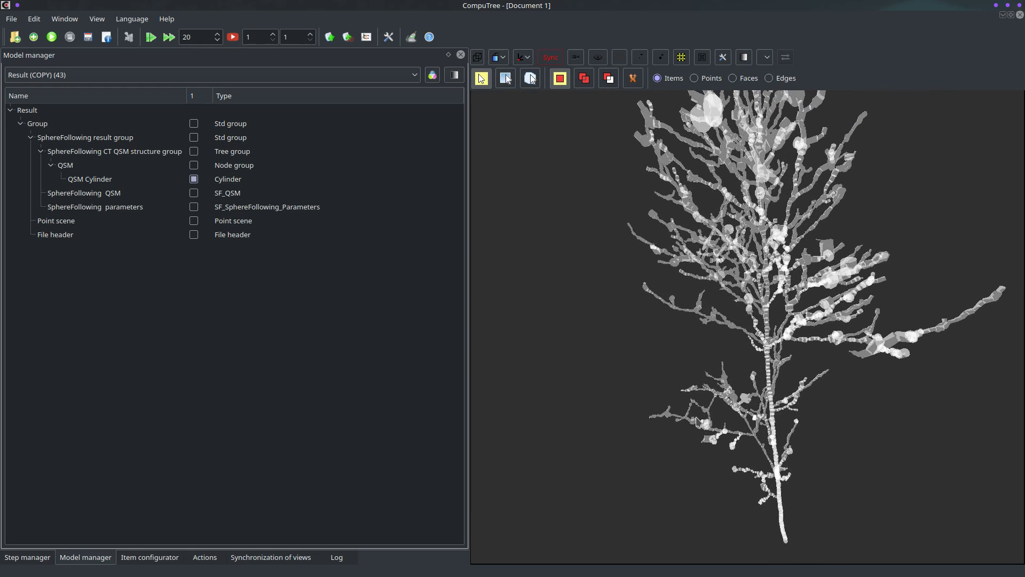
Set the minPts of the existing SphereFollowing step to 2, apply the configuration and run the step again
click(40, 560)
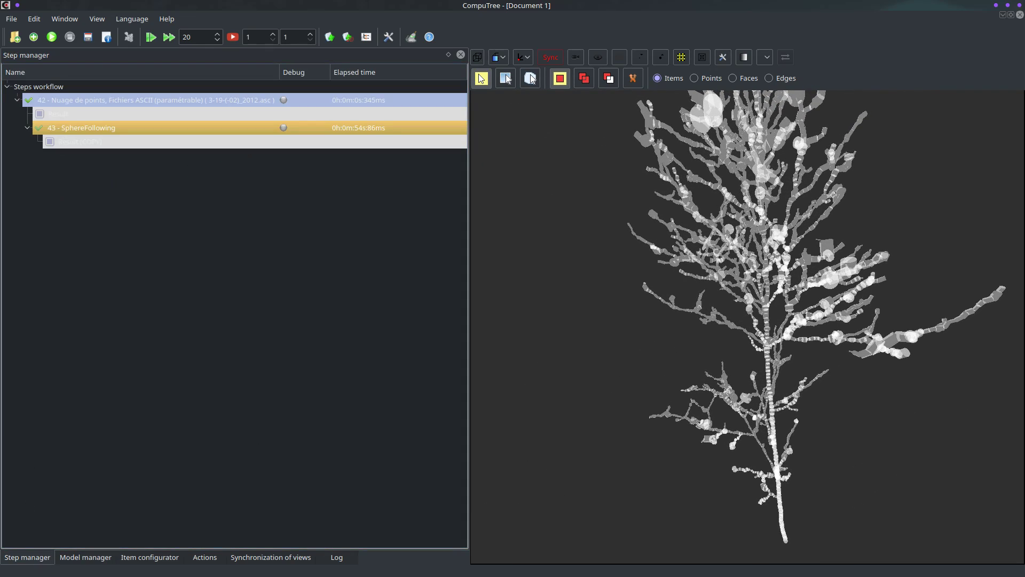
right_click(156, 129)
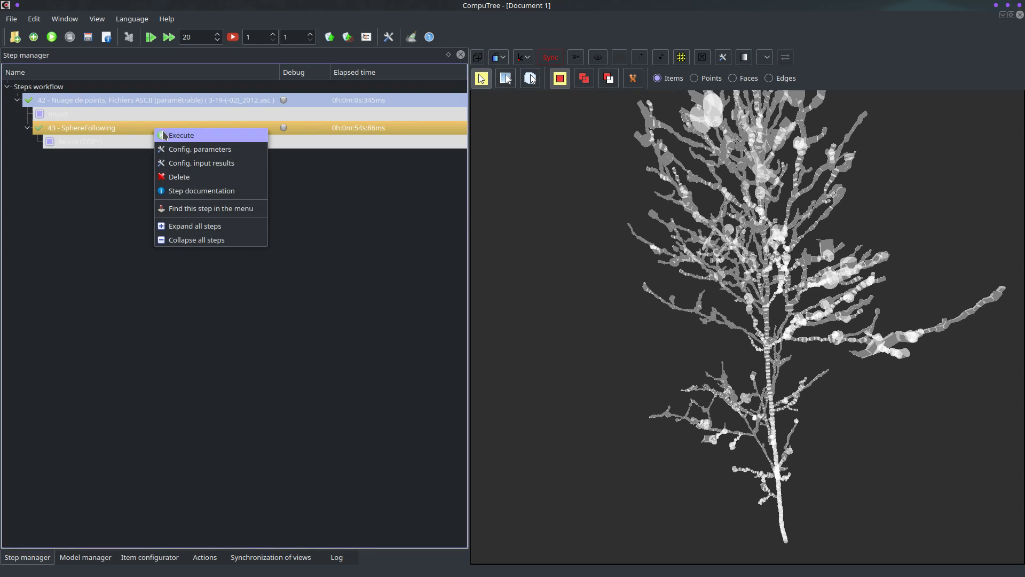
click(189, 151)
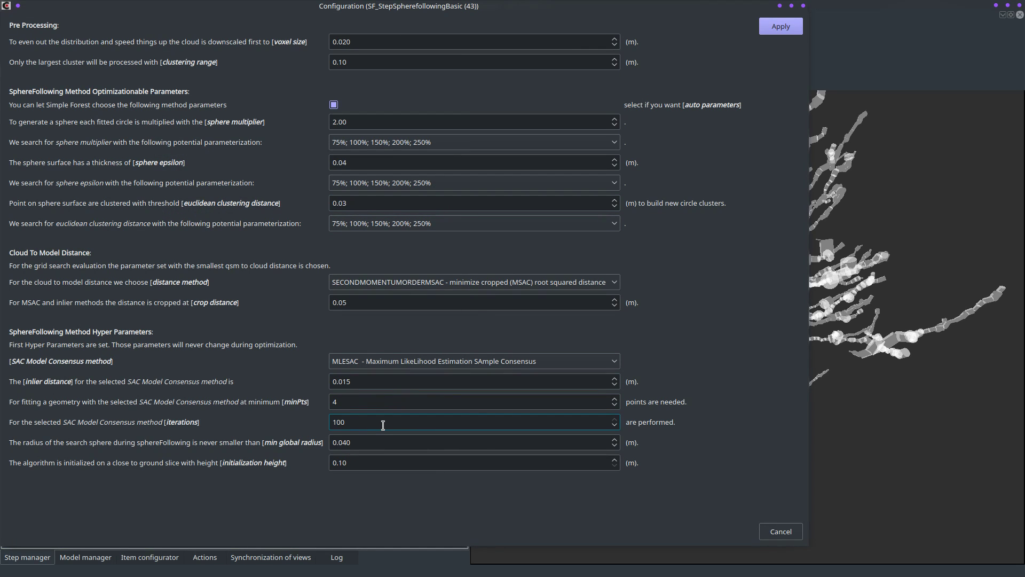
drag(374, 411, 329, 406)
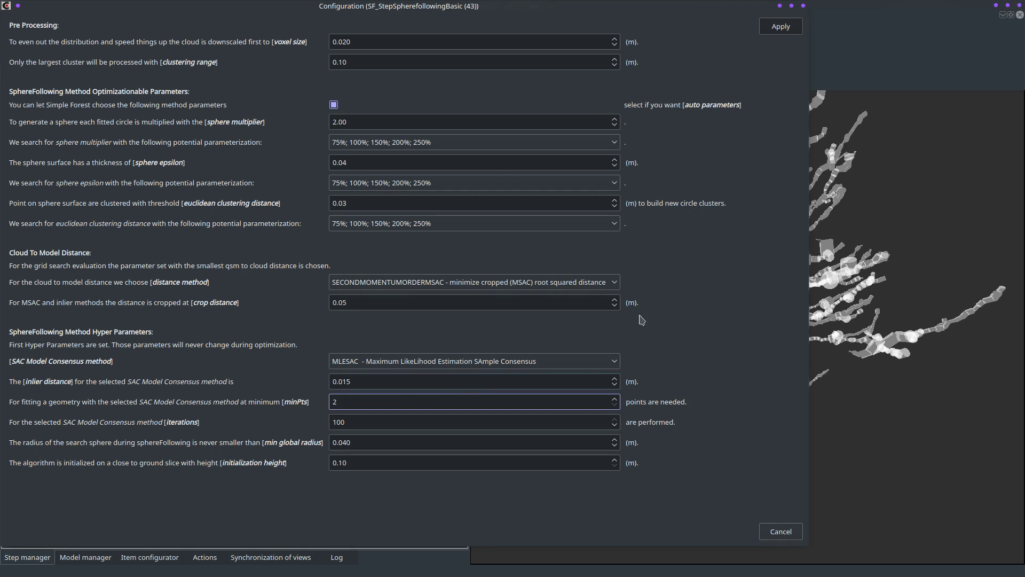
click(787, 33)
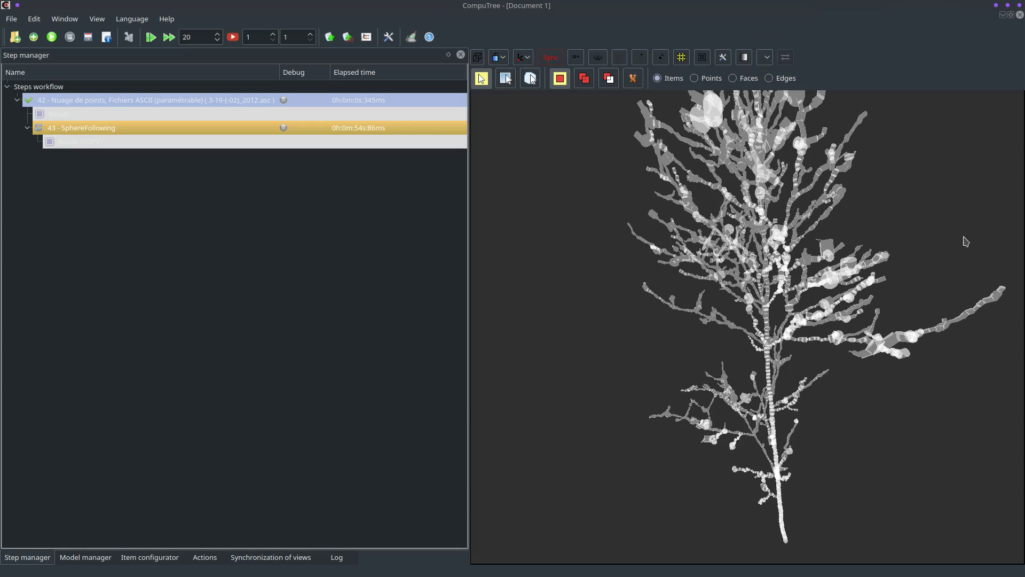
click(52, 39)
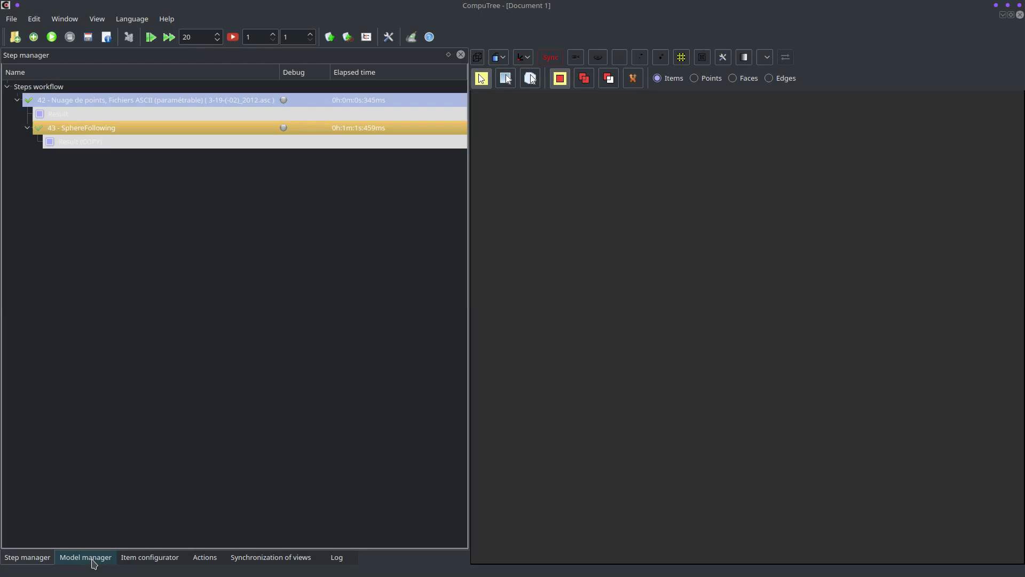
Display the QSM cylinders of the recomputed SphereFollowing result and examine the crown and lower branches
click(96, 556)
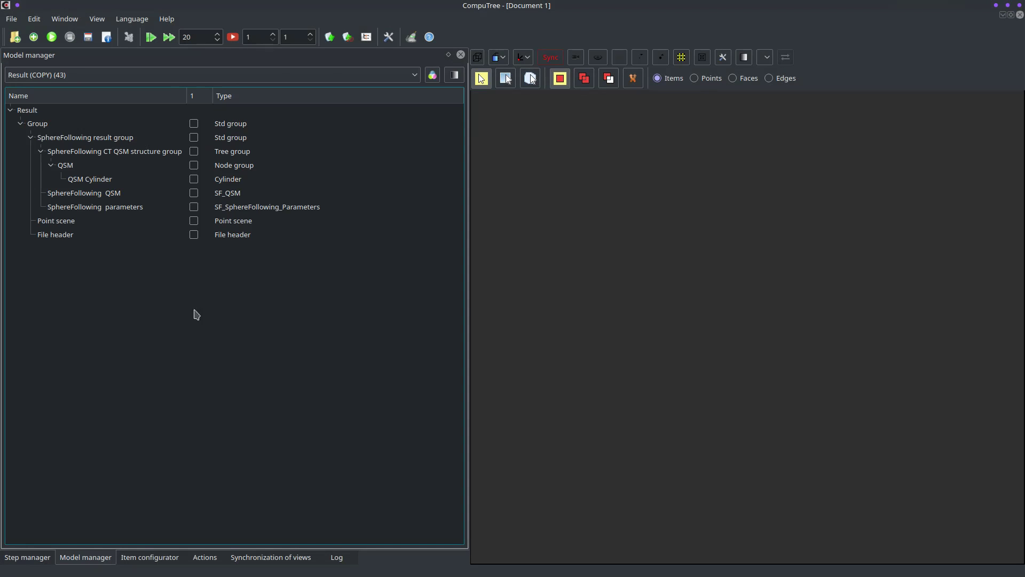
click(192, 181)
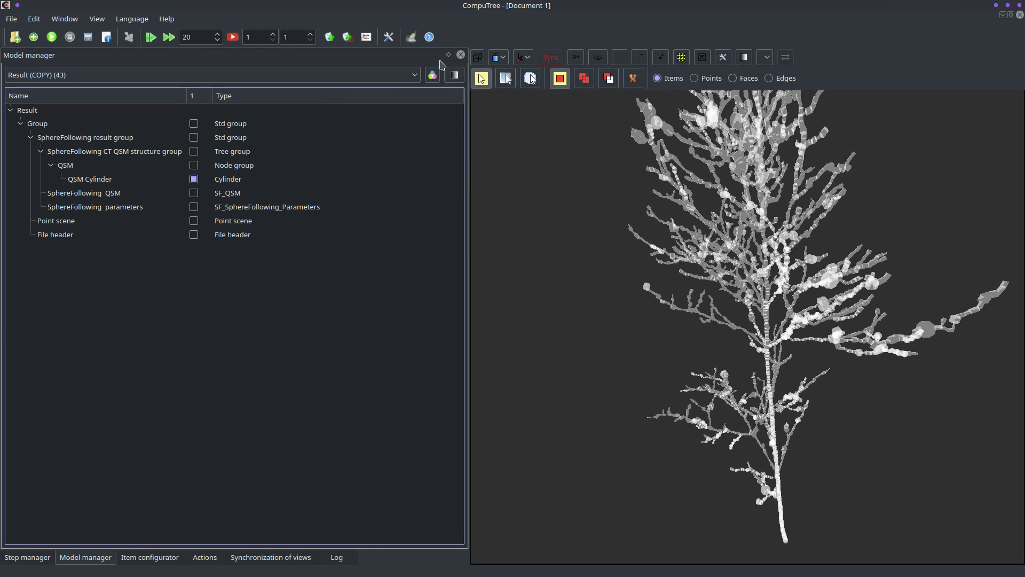
drag(821, 285, 860, 256)
scroll(826, 320, up, 5)
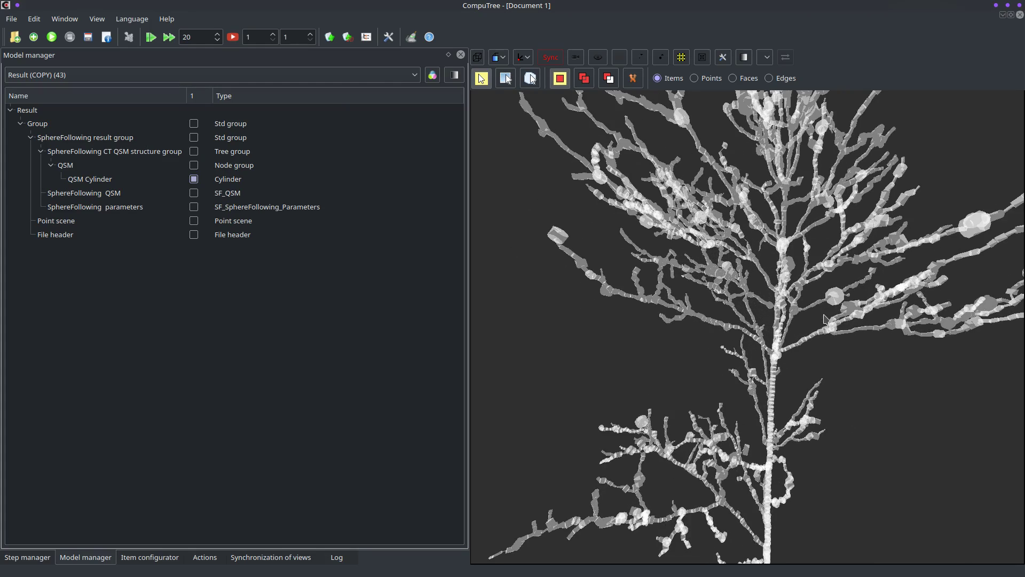
scroll(774, 333, down, 3)
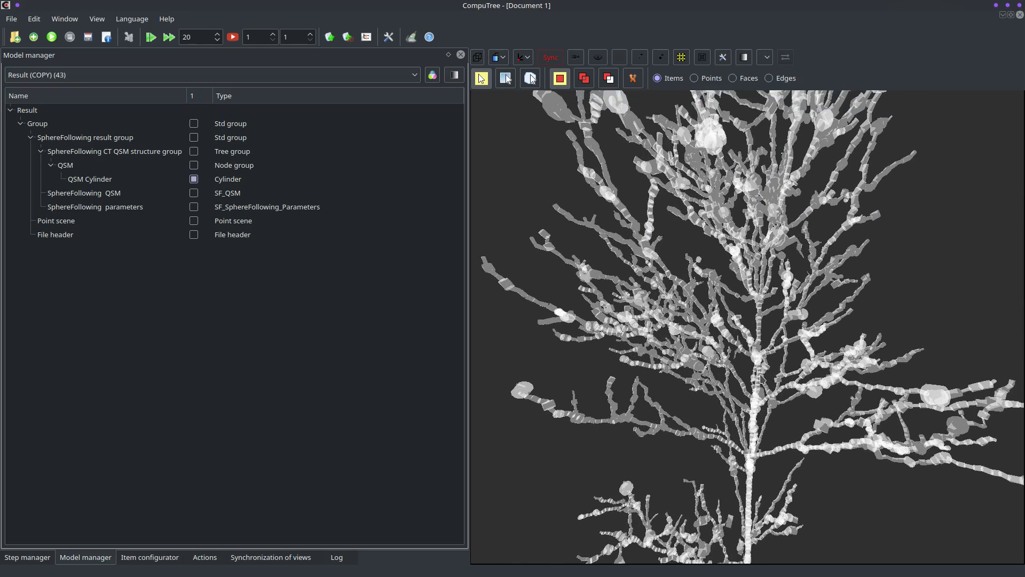
scroll(771, 344, down, 3)
scroll(771, 348, up, 1)
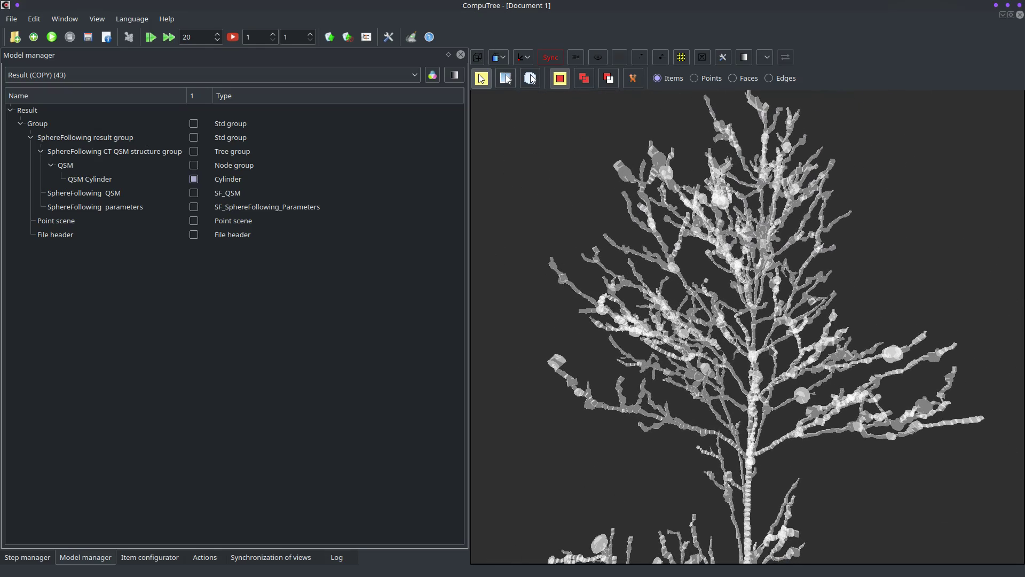
scroll(774, 342, down, 2)
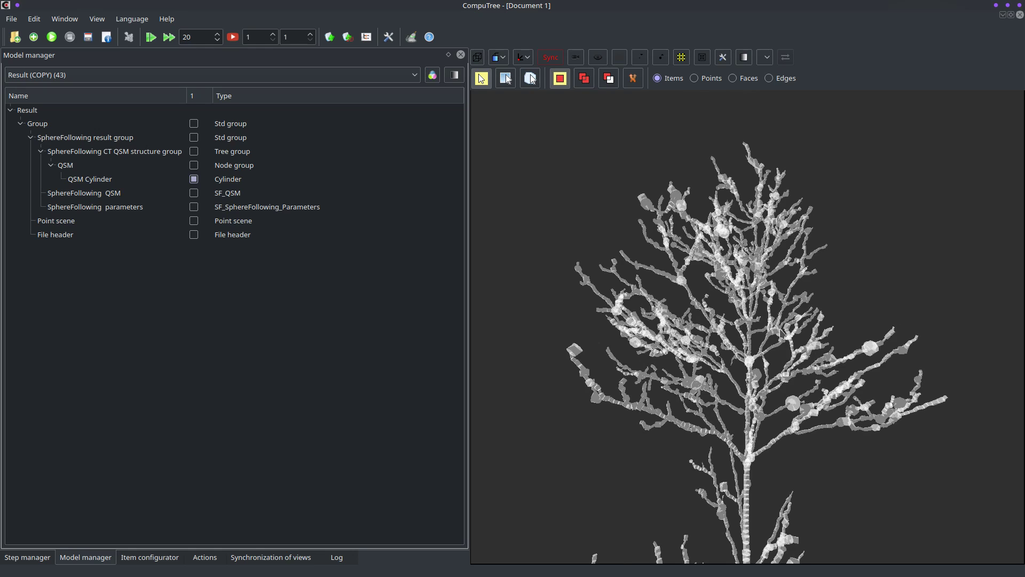
scroll(778, 336, up, 2)
scroll(772, 347, down, 3)
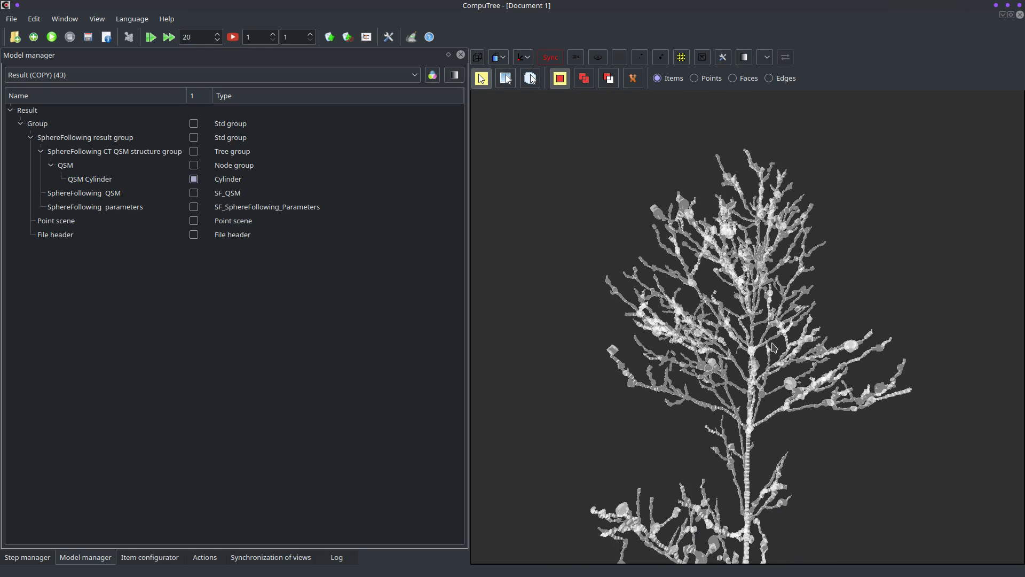
drag(750, 381, 751, 326)
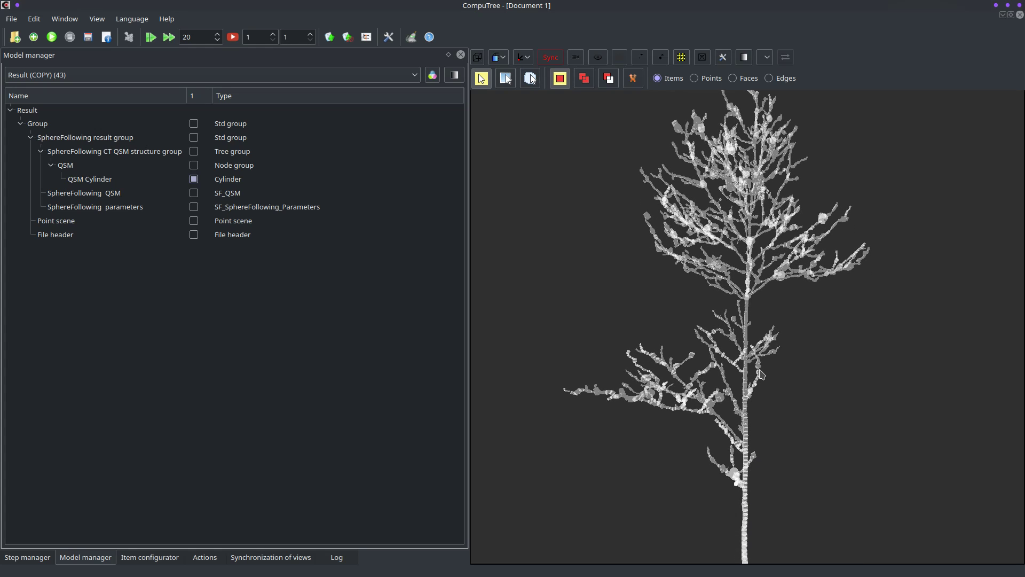
Add a QSM Median Filter step after SphereFollowing with a 0.15 radius deviation percentage and run it
click(43, 557)
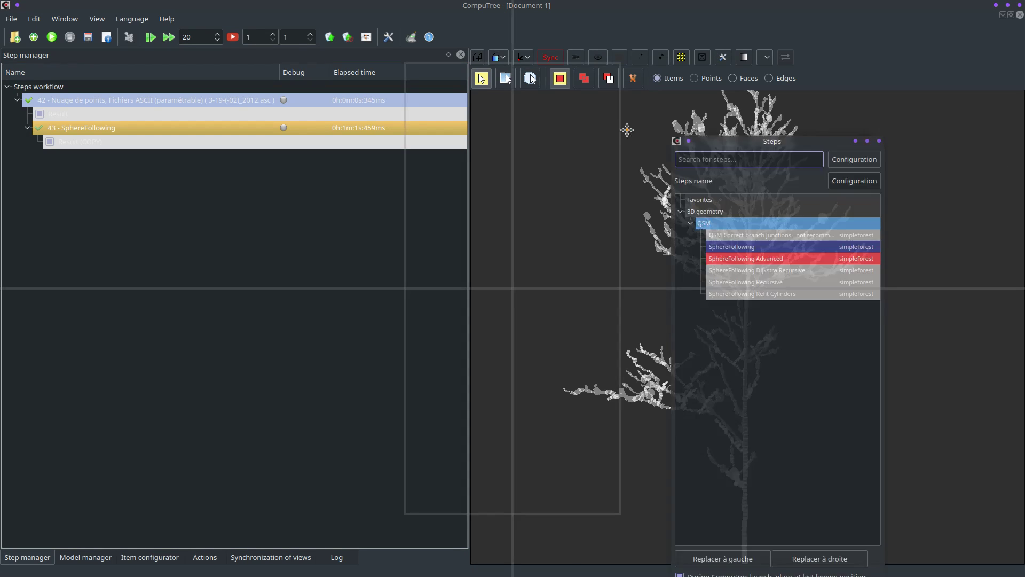
click(612, 183)
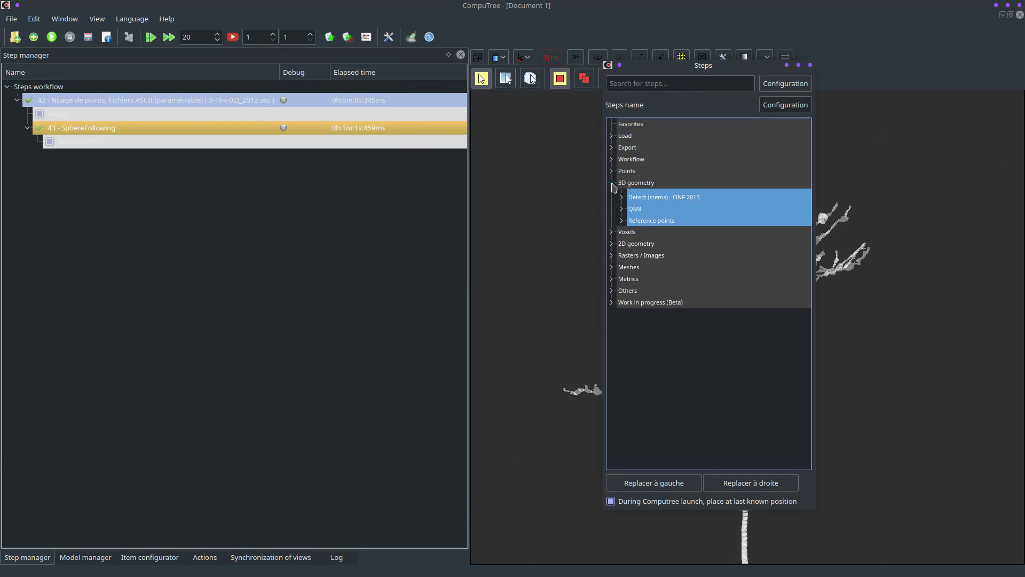
click(622, 265)
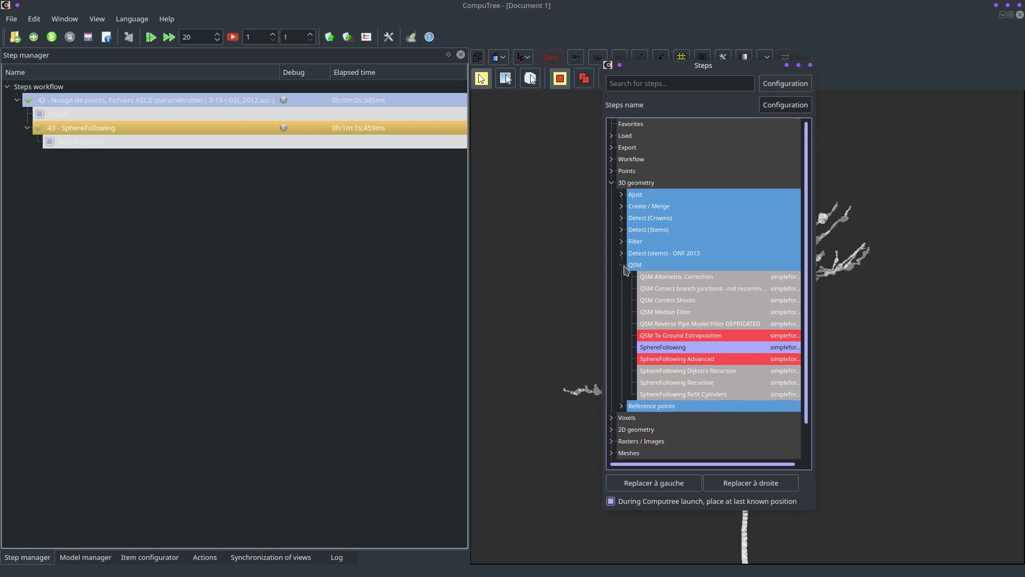
double_click(658, 315)
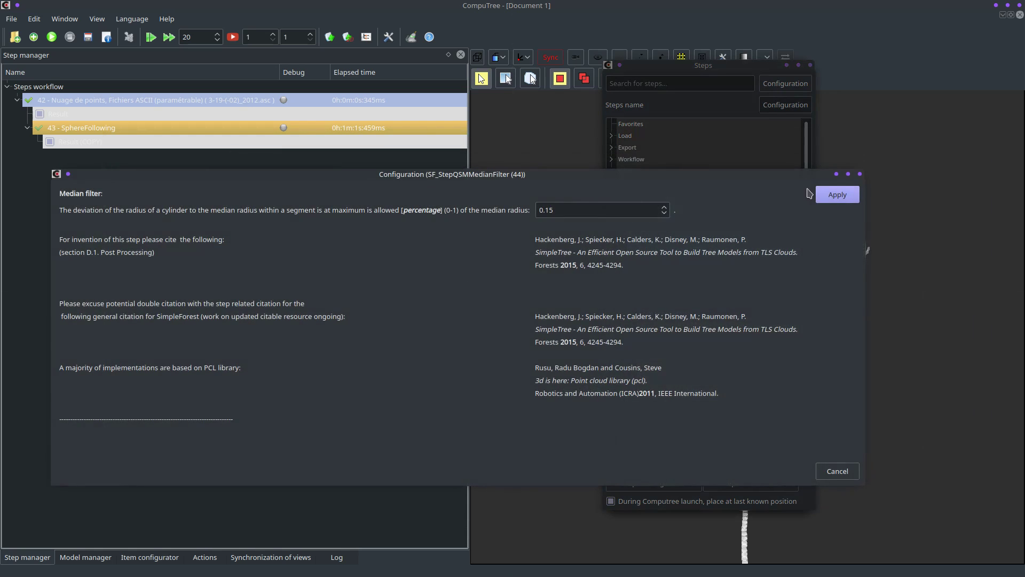
click(824, 197)
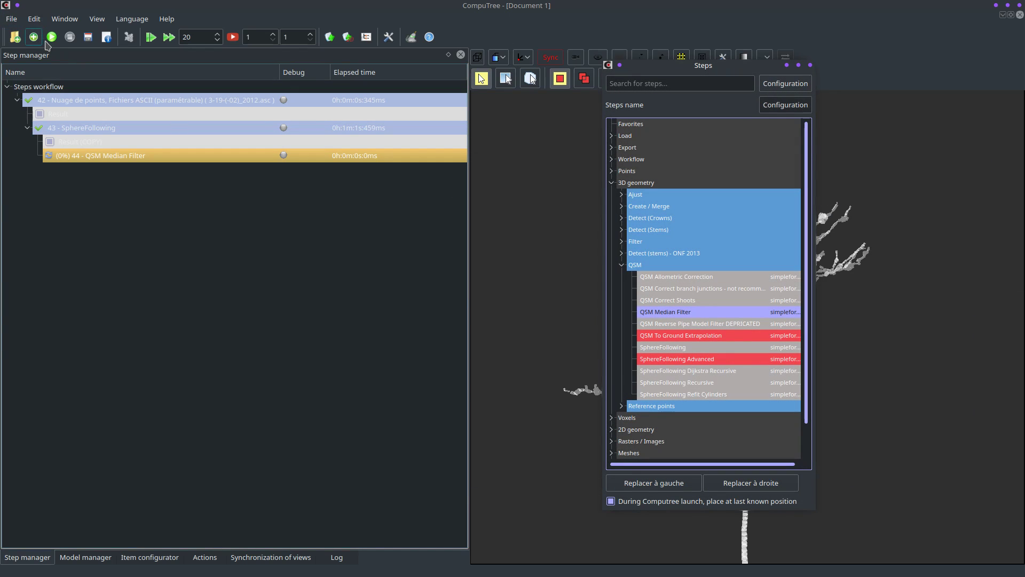
click(52, 37)
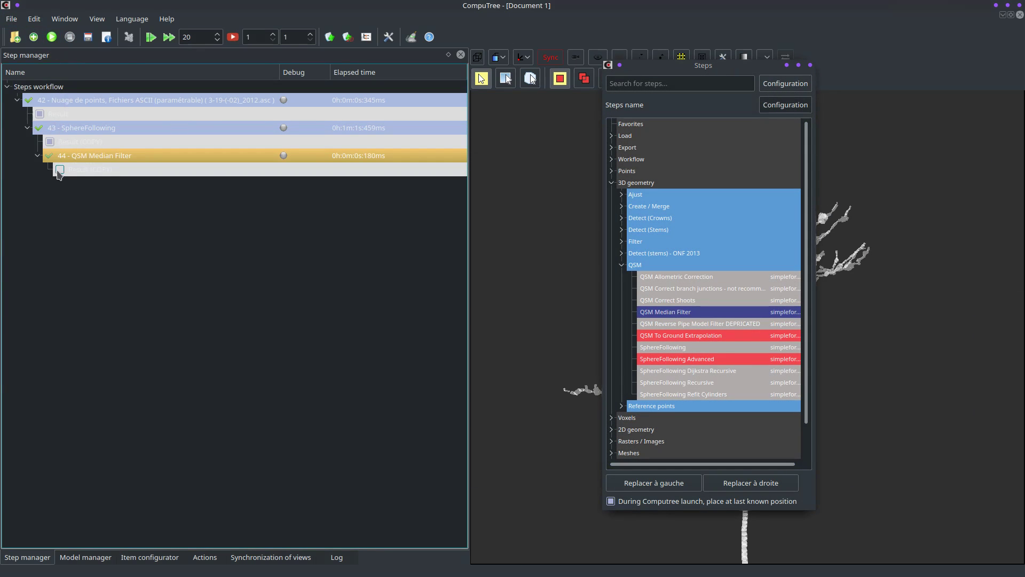
Display the median filtered QSM cylinders in the 3D view instead of the unfiltered ones
click(79, 558)
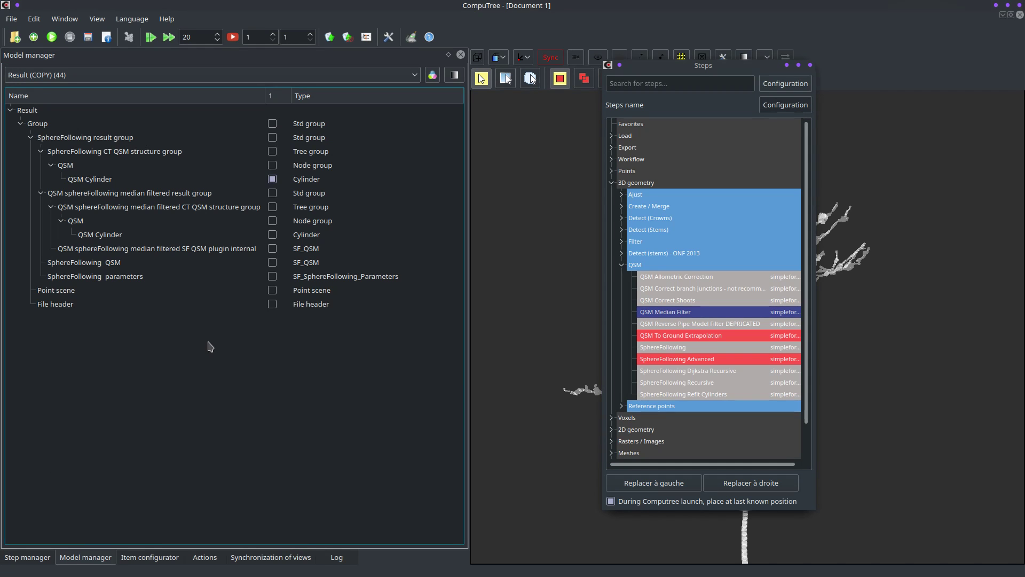
drag(692, 72, 447, 153)
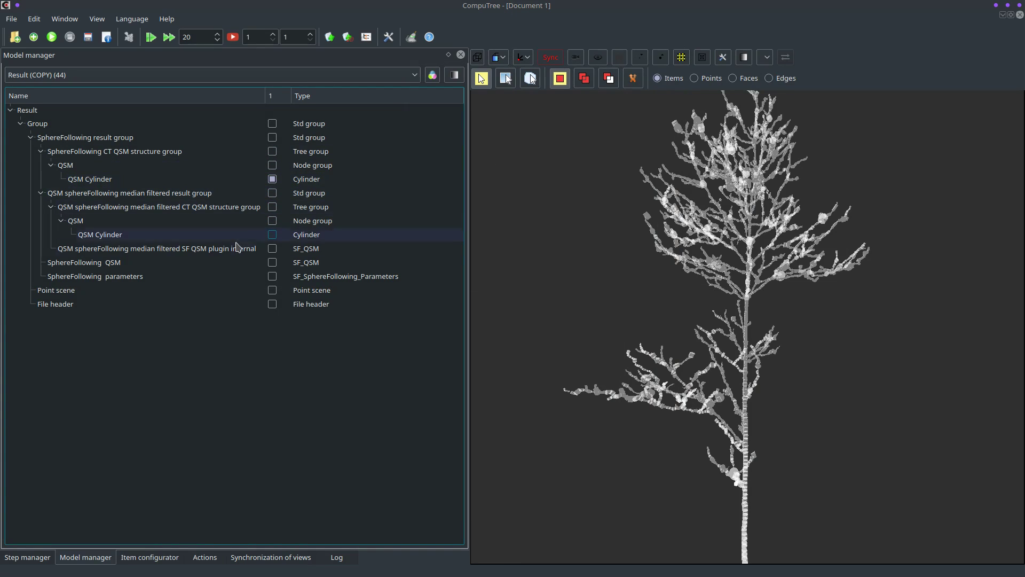
click(272, 235)
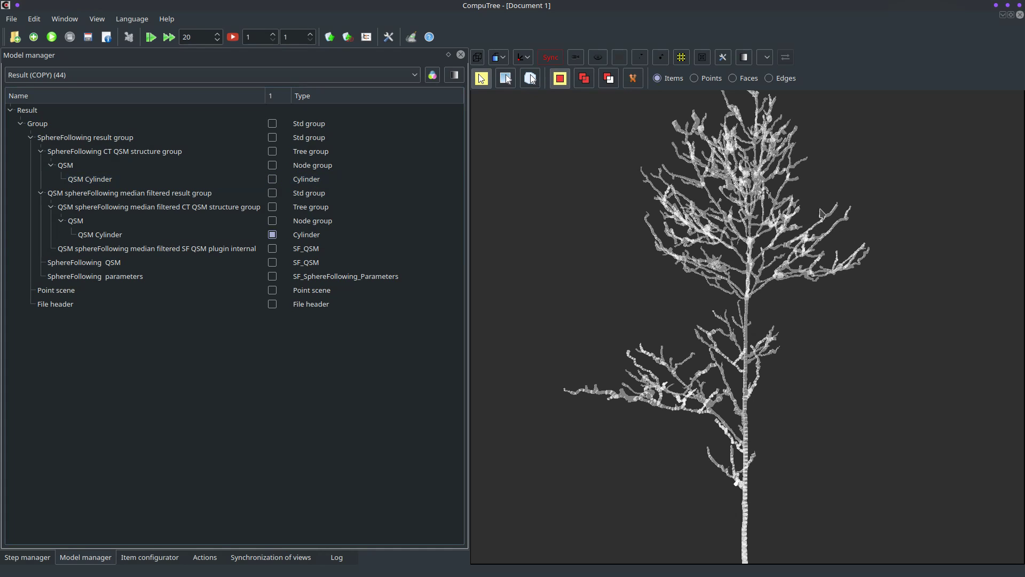
Compare the median filtered cylinders with the unfiltered QSM cylinders and the point scene by briefly showing each
click(275, 182)
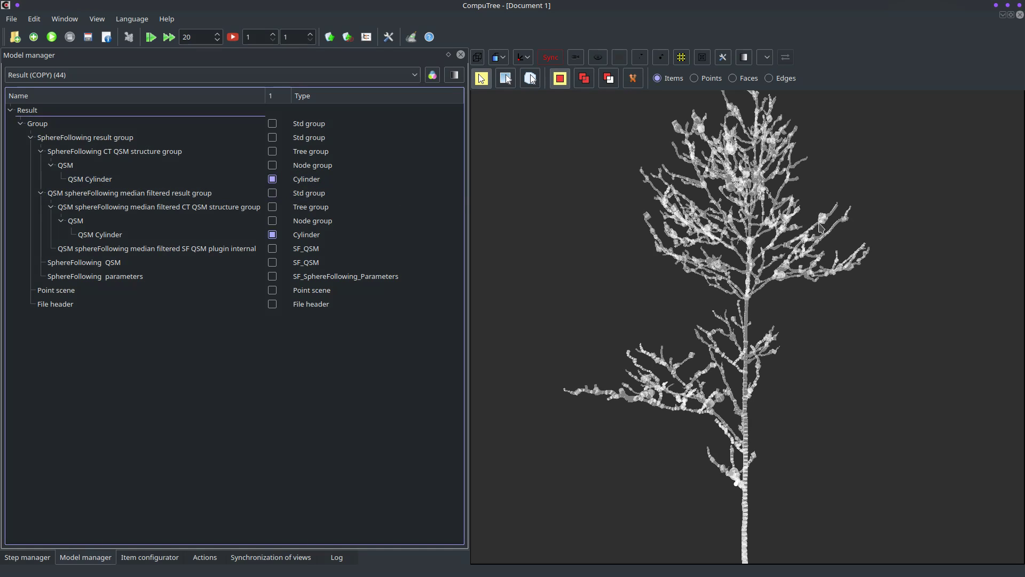
click(273, 180)
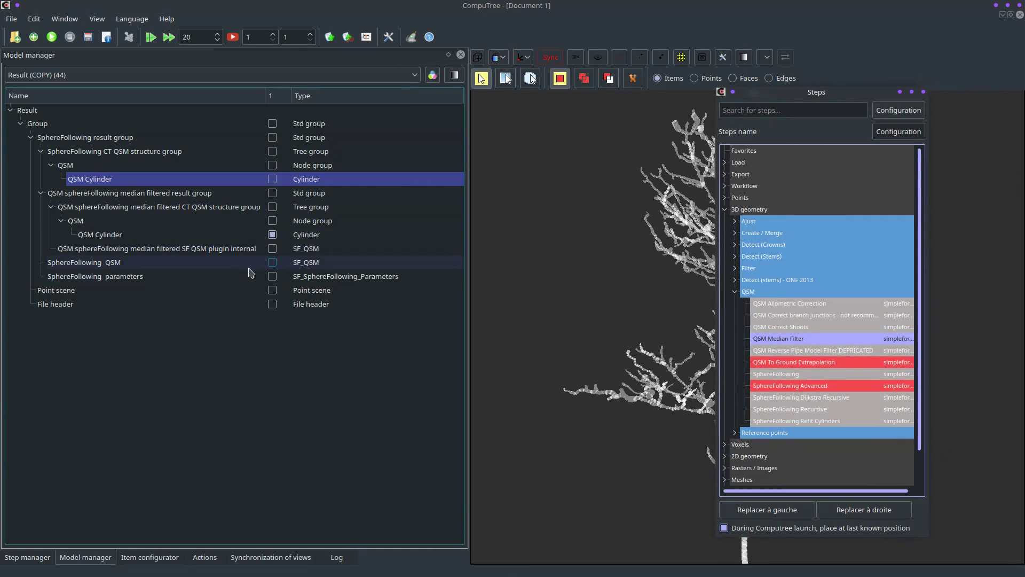
click(273, 290)
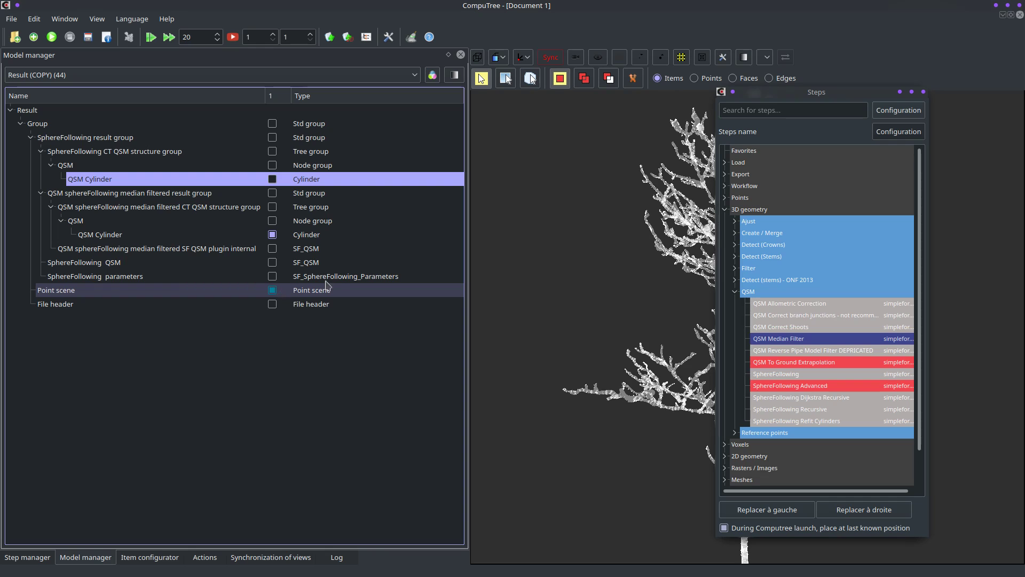
click(272, 290)
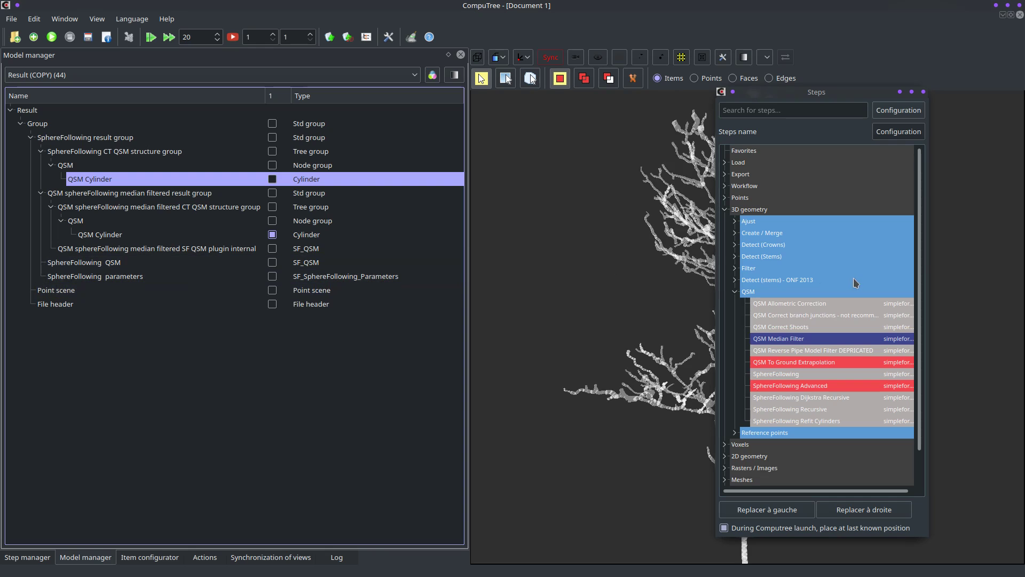
Add a QSM based tree clustering step with the point scene as tree cloud and the median filtered SF QSM as input
click(728, 198)
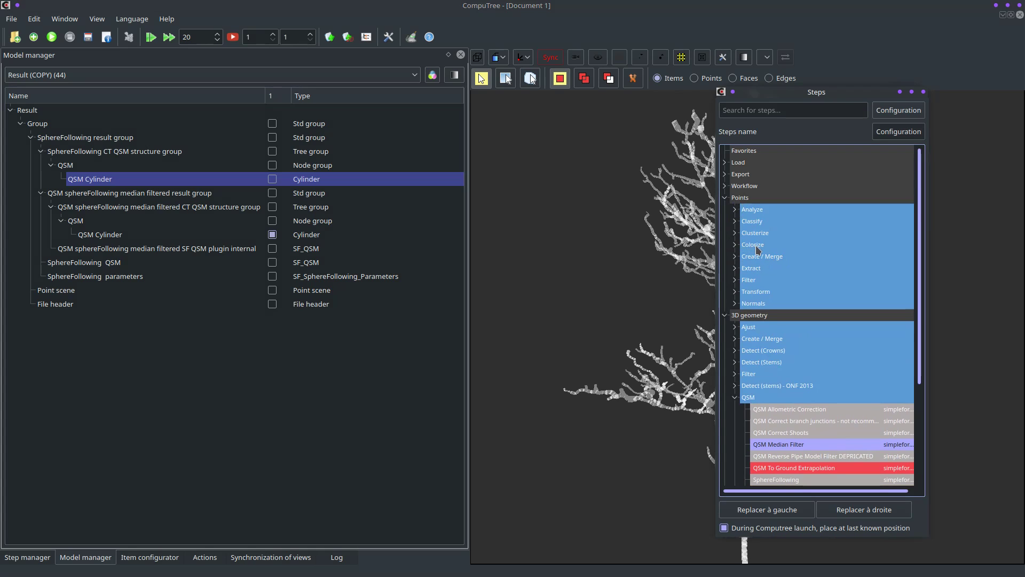
click(740, 235)
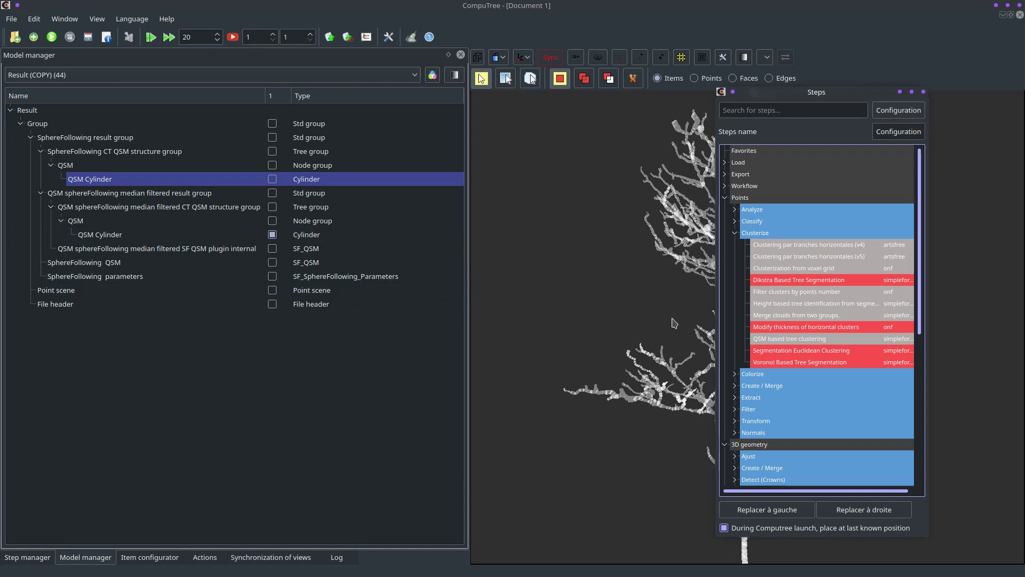
double_click(792, 340)
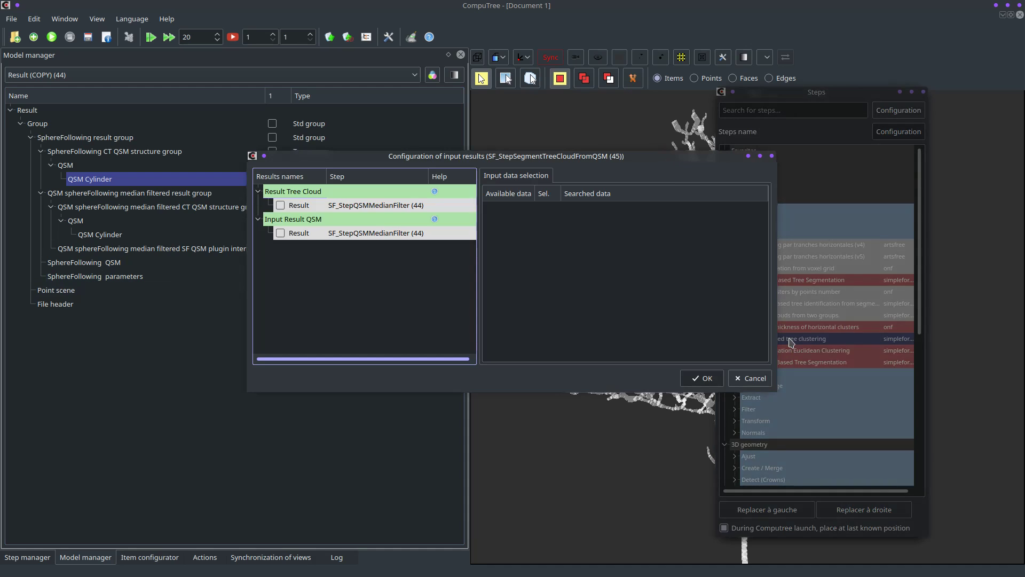
click(280, 207)
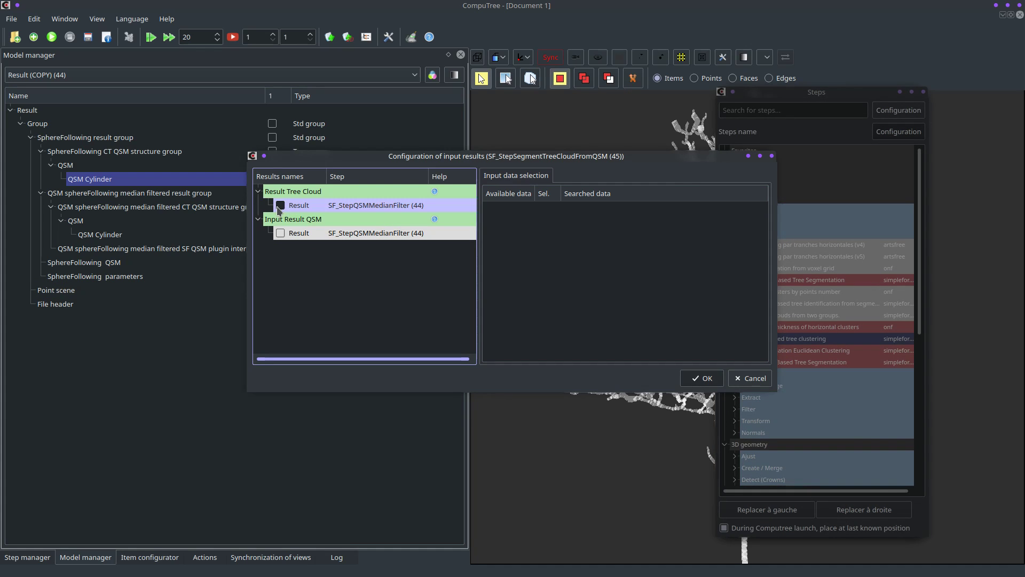
click(351, 228)
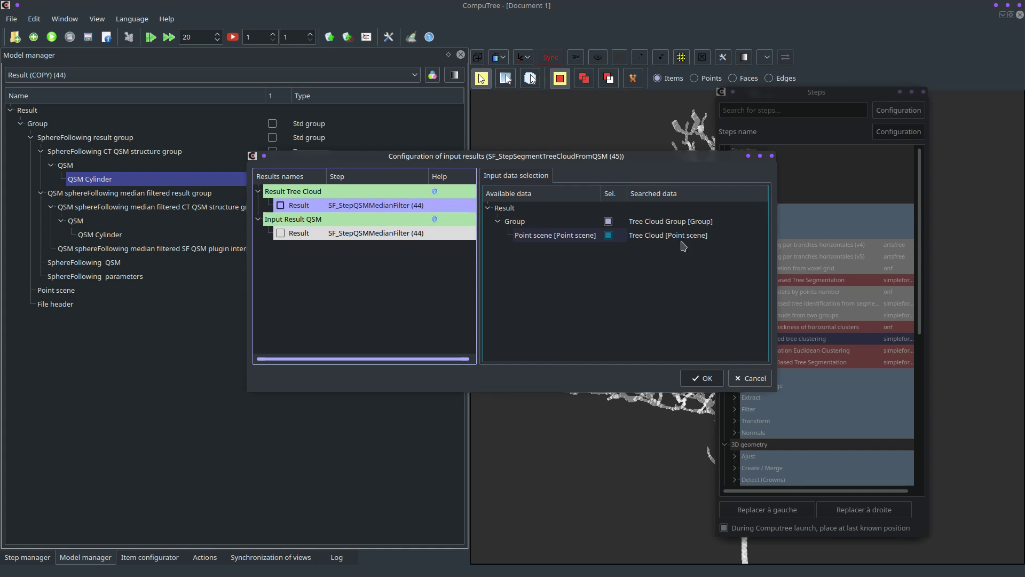
click(297, 230)
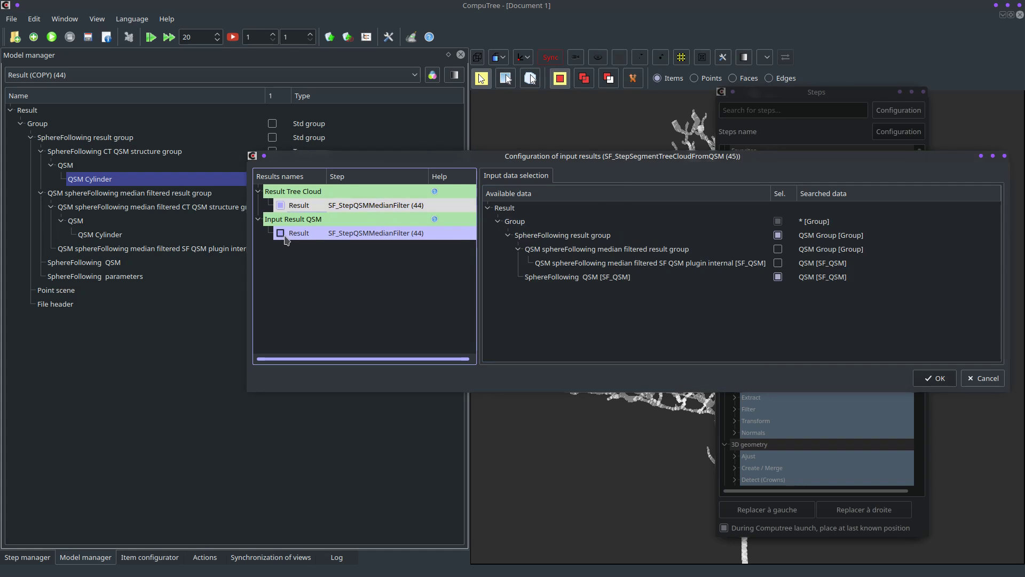
click(778, 263)
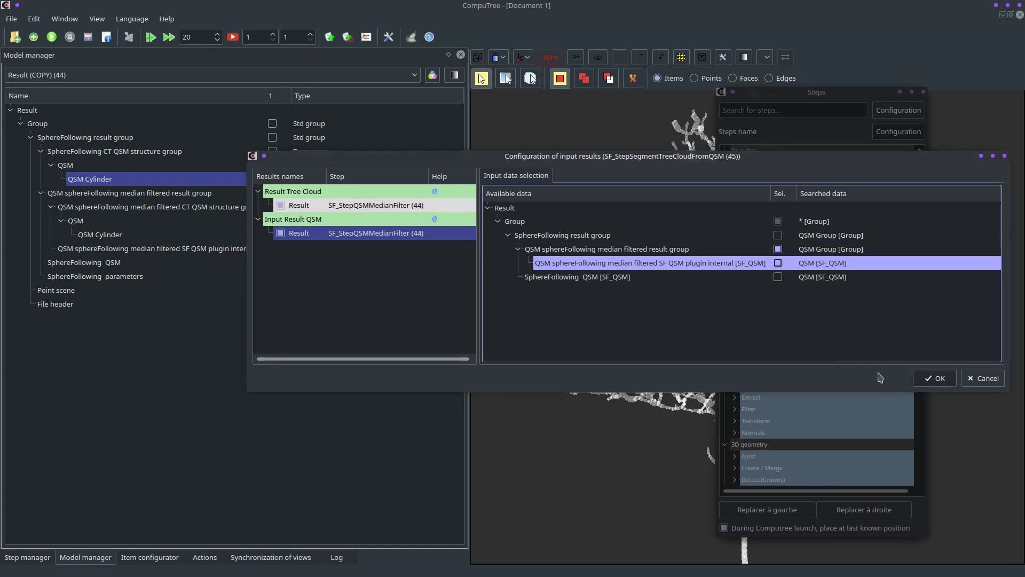
click(936, 379)
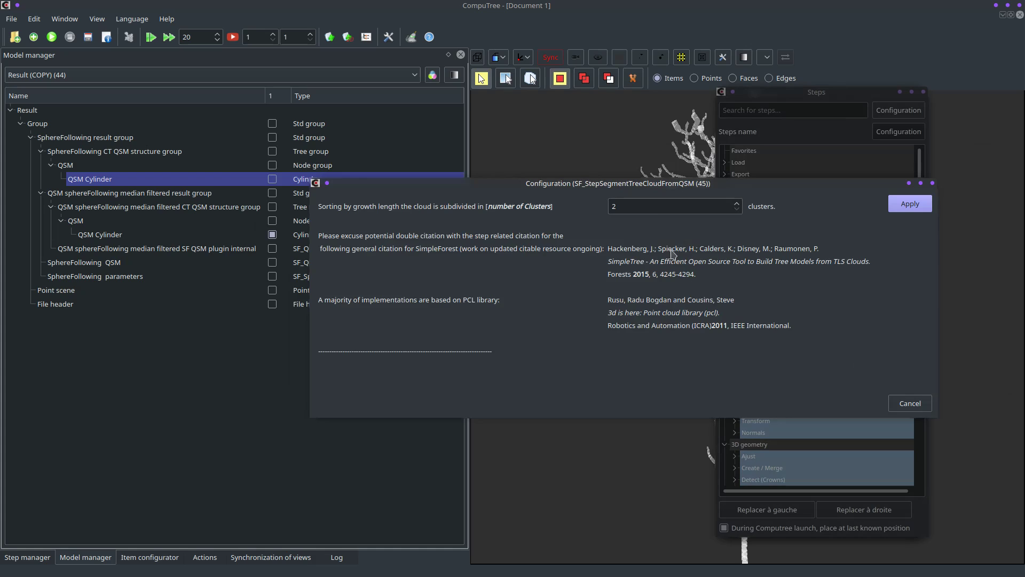
Set the number of clusters to 3 and run the QSM based tree clustering step
double_click(648, 202)
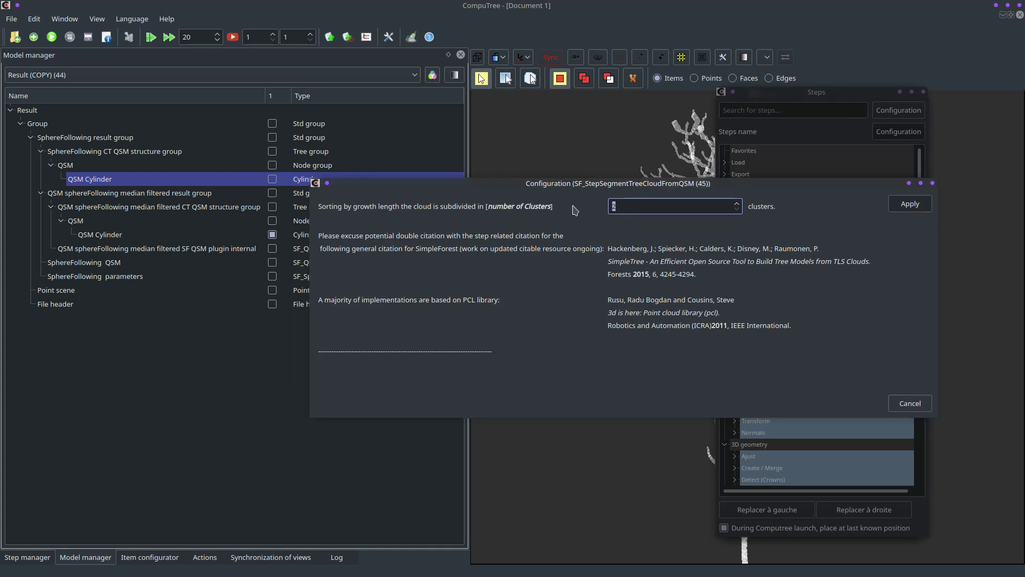
text(3)
click(909, 204)
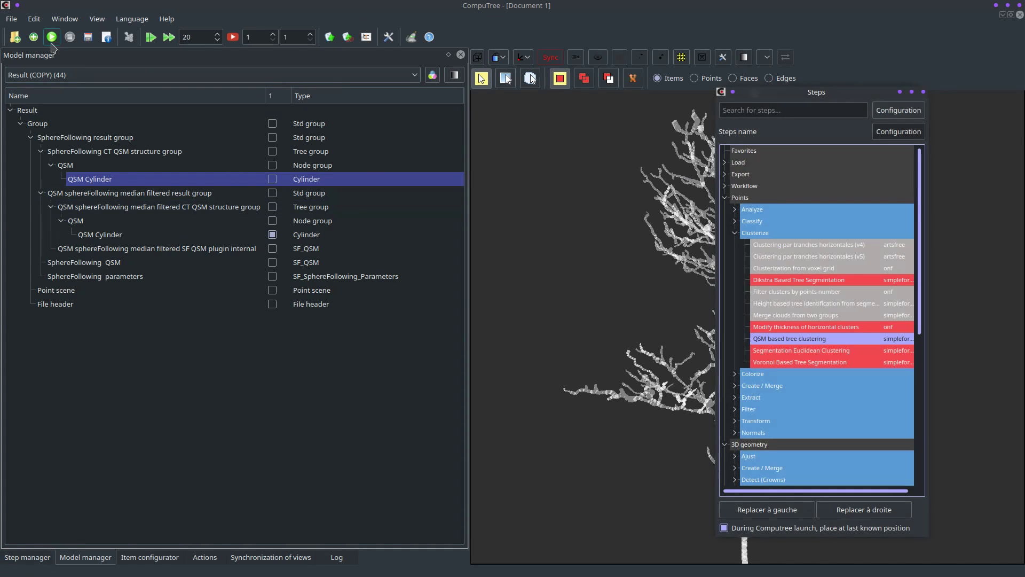
click(51, 43)
Hide the SphereFollowing and QSM Median Filter results and display the point scene of the tree clustering result
click(42, 555)
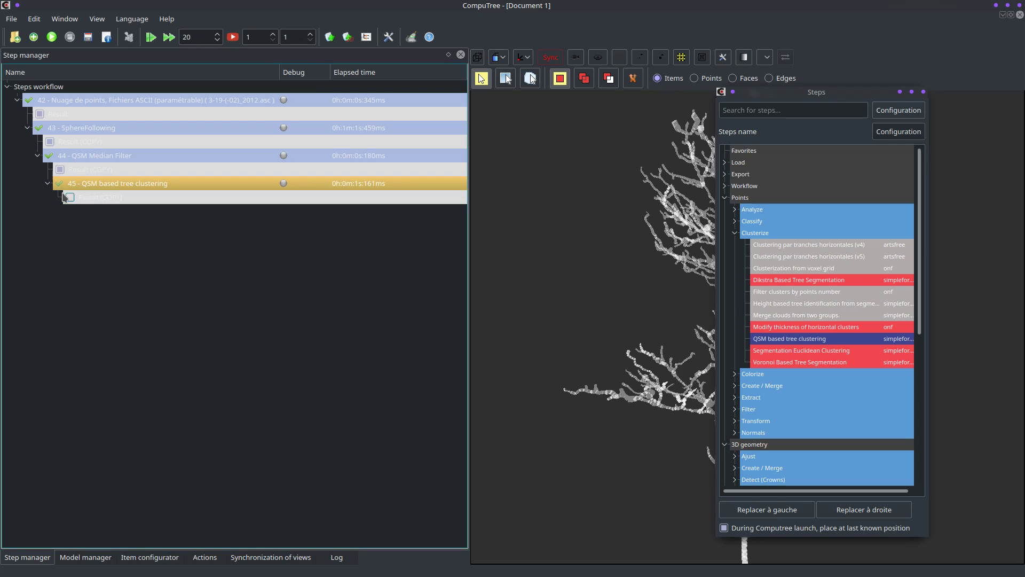
click(60, 169)
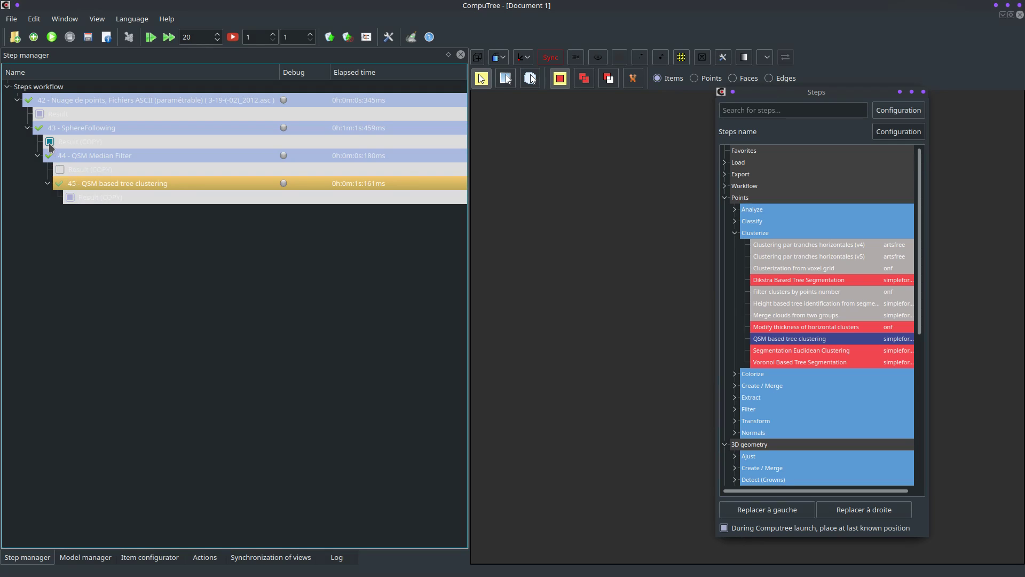
click(85, 557)
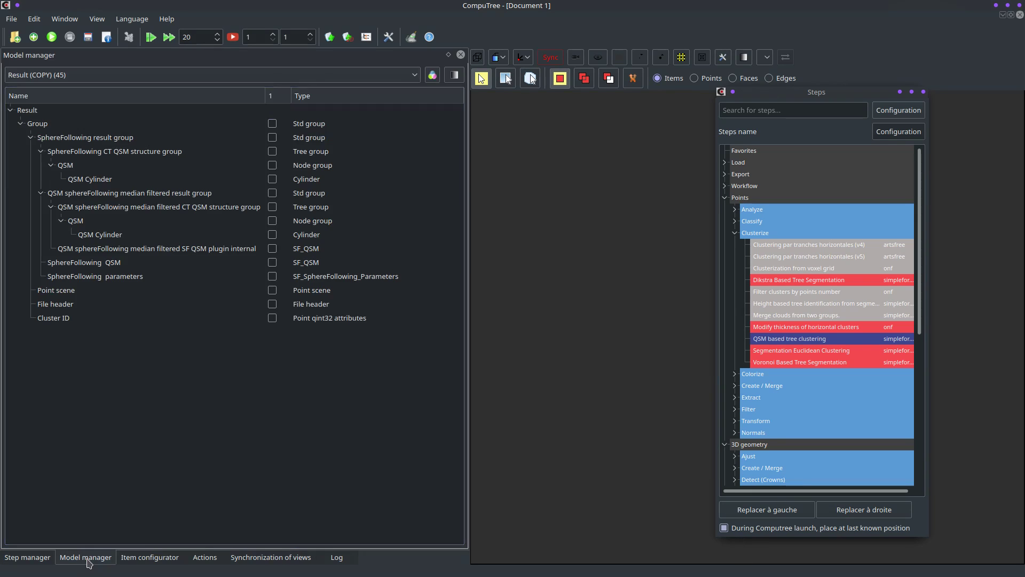
click(272, 290)
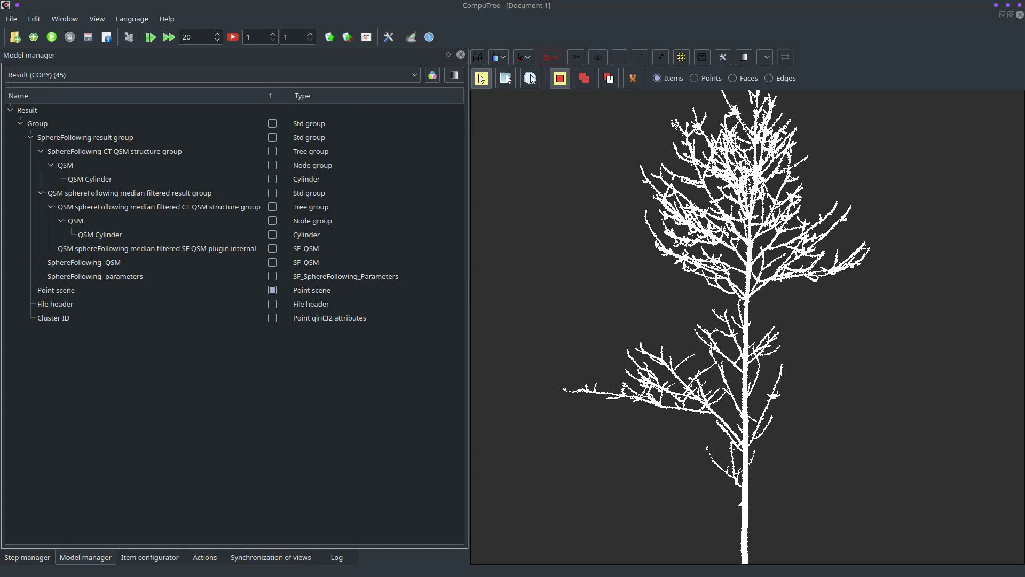
Color the point scene by Cluster ID with the green-yellow-red-blue gradient
click(744, 58)
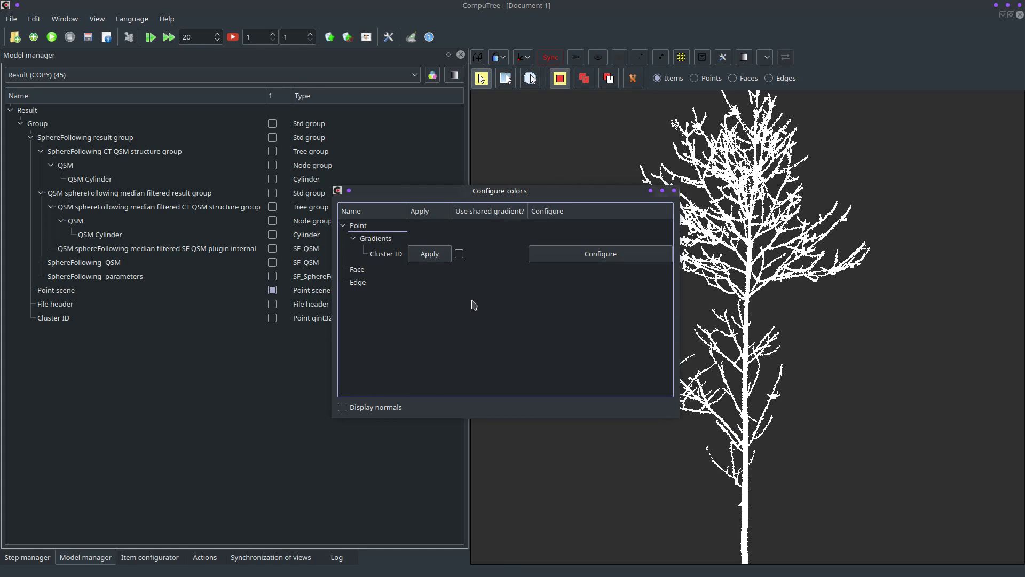
click(430, 254)
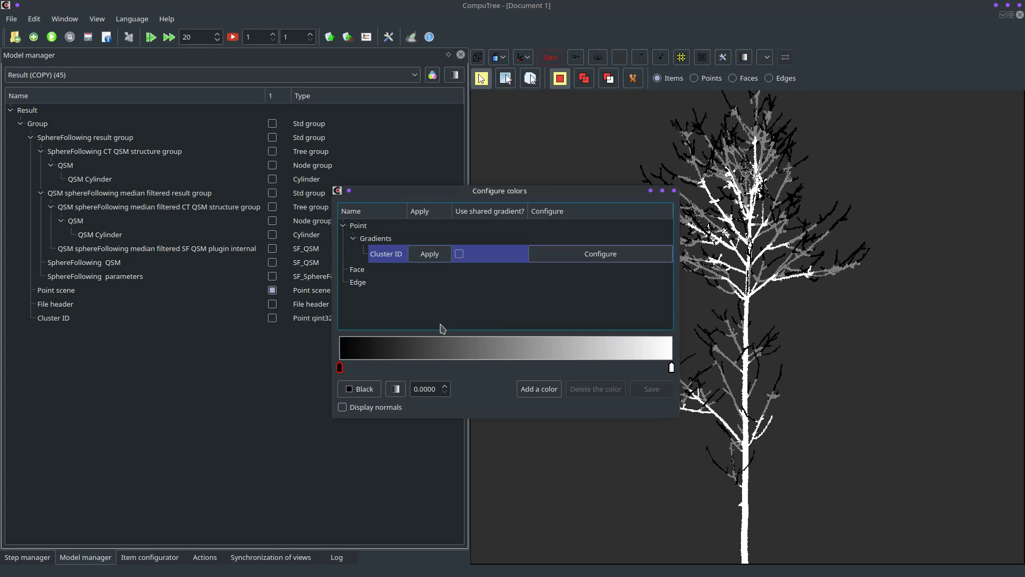
click(396, 390)
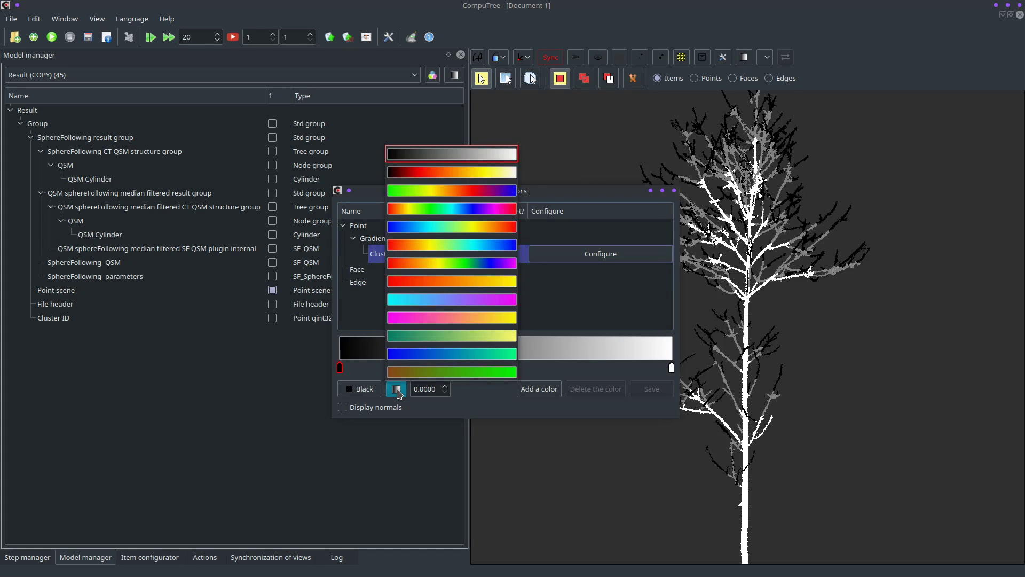
click(441, 199)
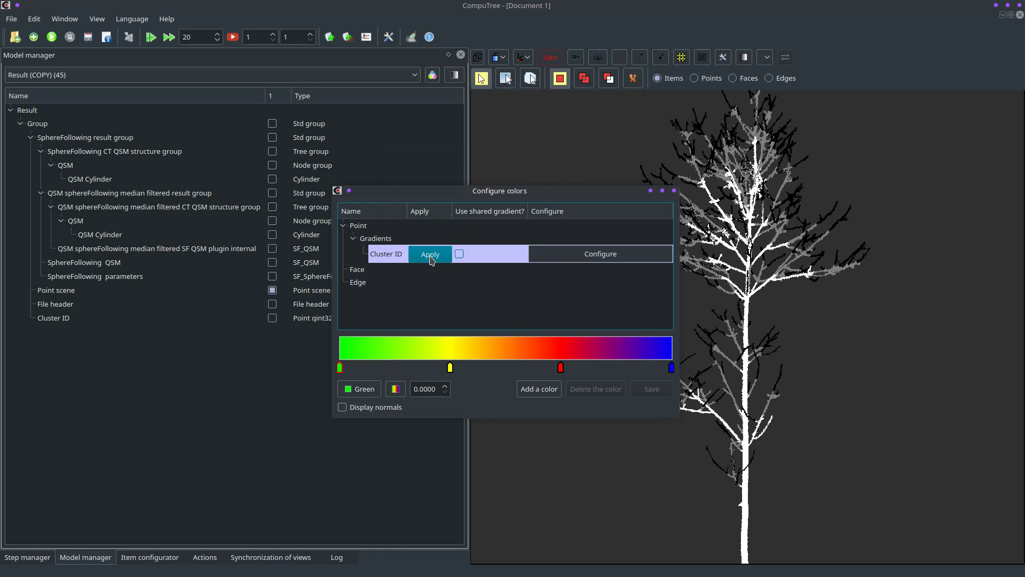
click(430, 255)
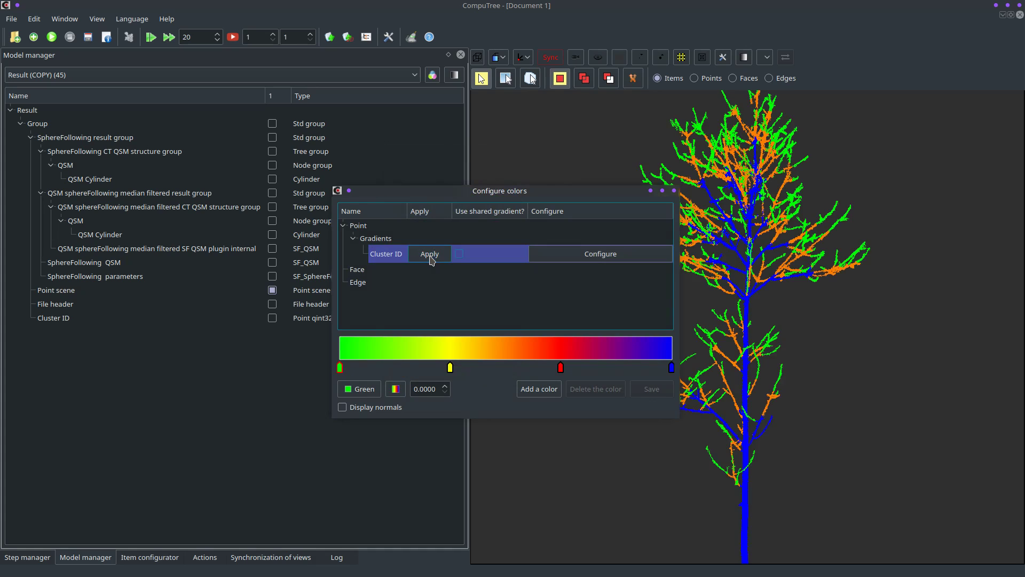
click(674, 191)
Examine the color-coded clusters on the trunk, main branches and twigs from several angles and distances
drag(661, 349, 408, 362)
scroll(627, 364, up, 3)
scroll(627, 363, down, 2)
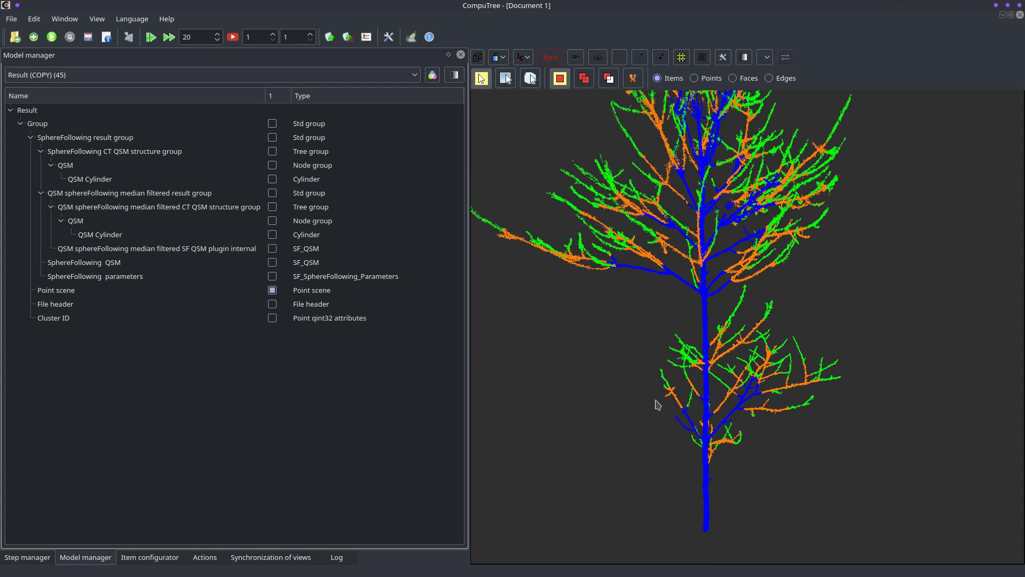
scroll(712, 502, up, 2)
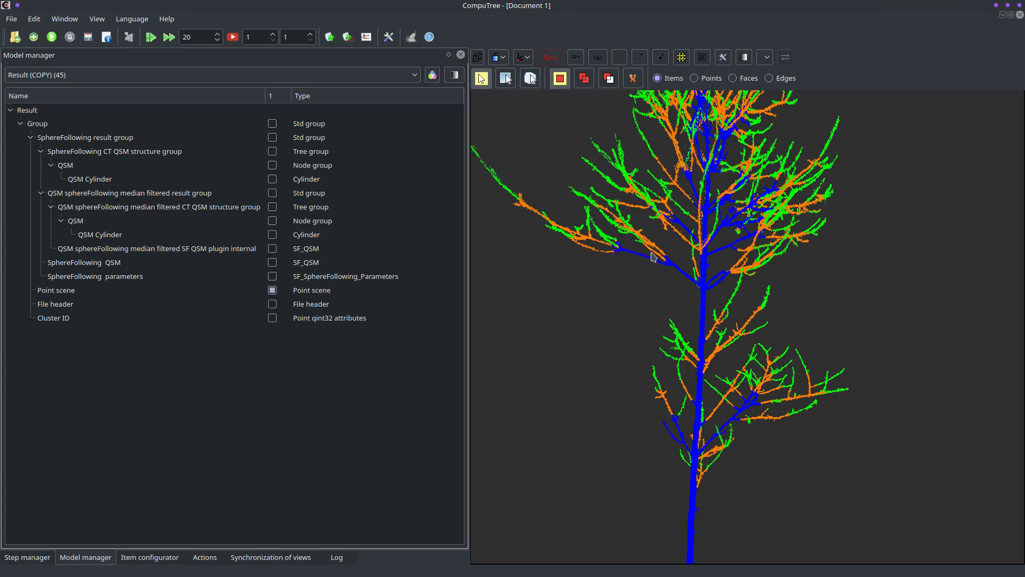
scroll(720, 238, down, 2)
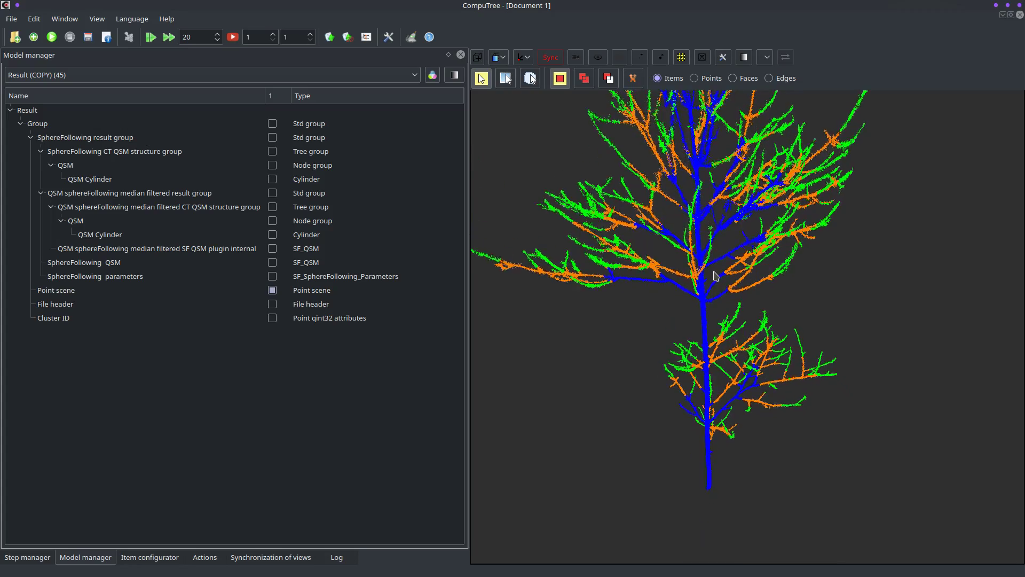
drag(717, 279, 713, 260)
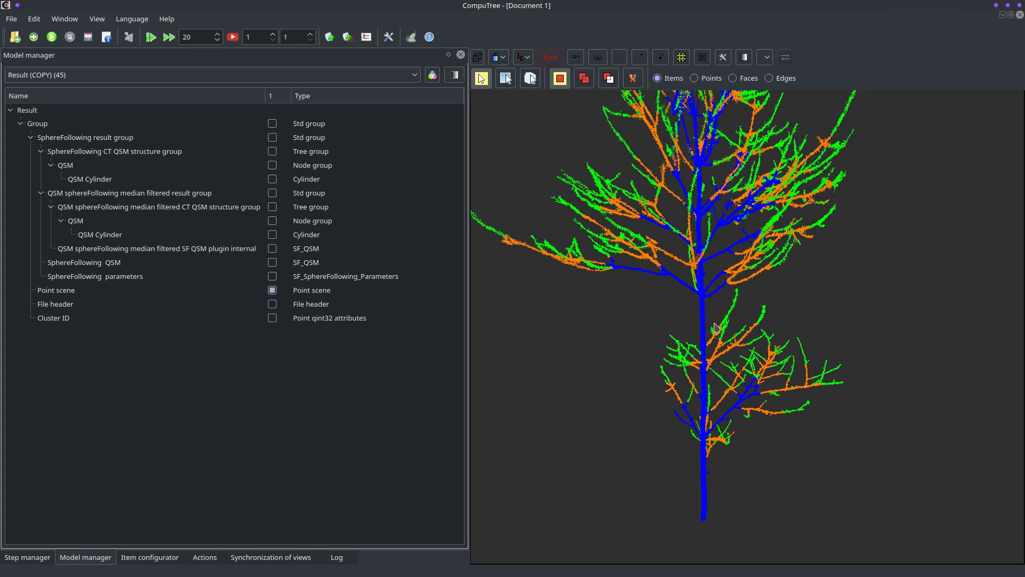
scroll(714, 329, up, 3)
scroll(714, 330, down, 3)
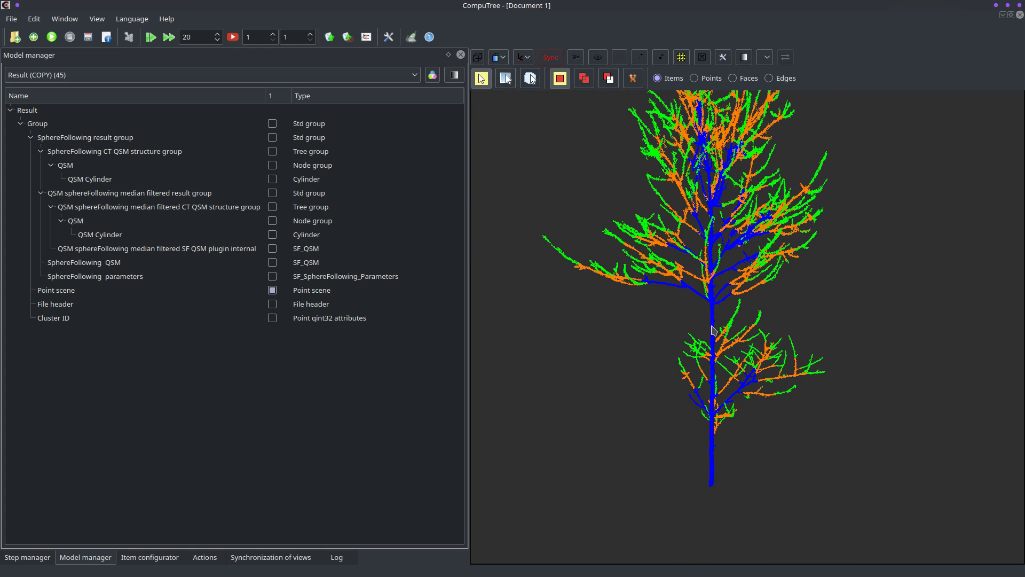
drag(691, 339, 689, 321)
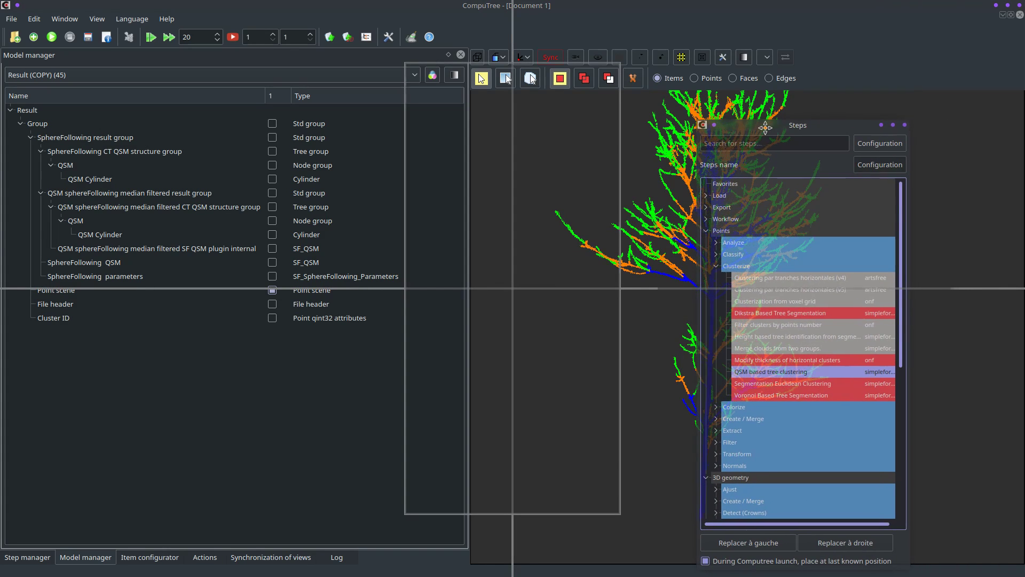
Review the cloud-to-model distance methods and downhill simplex settings of SphereFollowing Advanced, closing the configuration without adding the step
scroll(718, 484, down, 7)
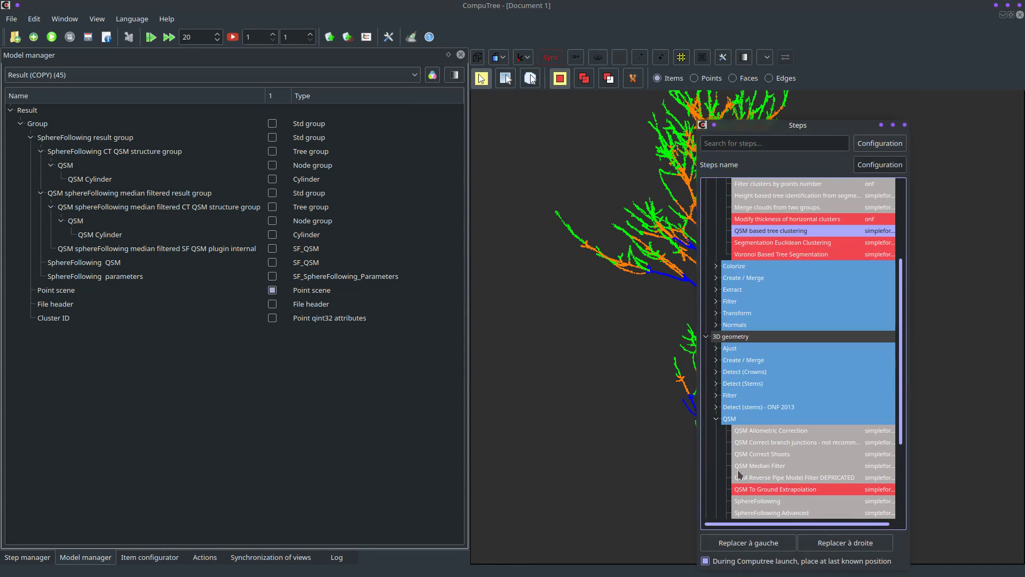
click(44, 558)
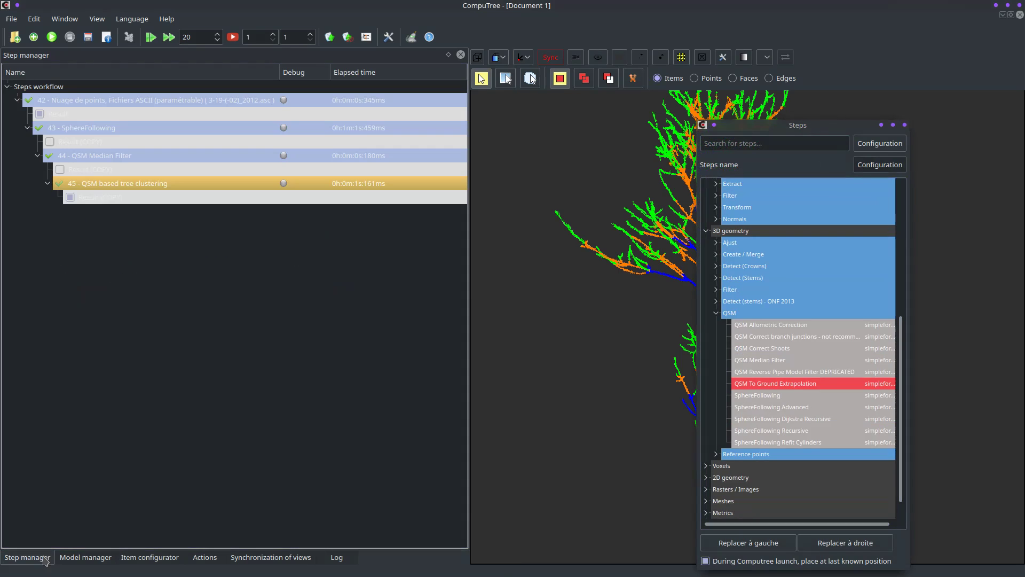
click(783, 409)
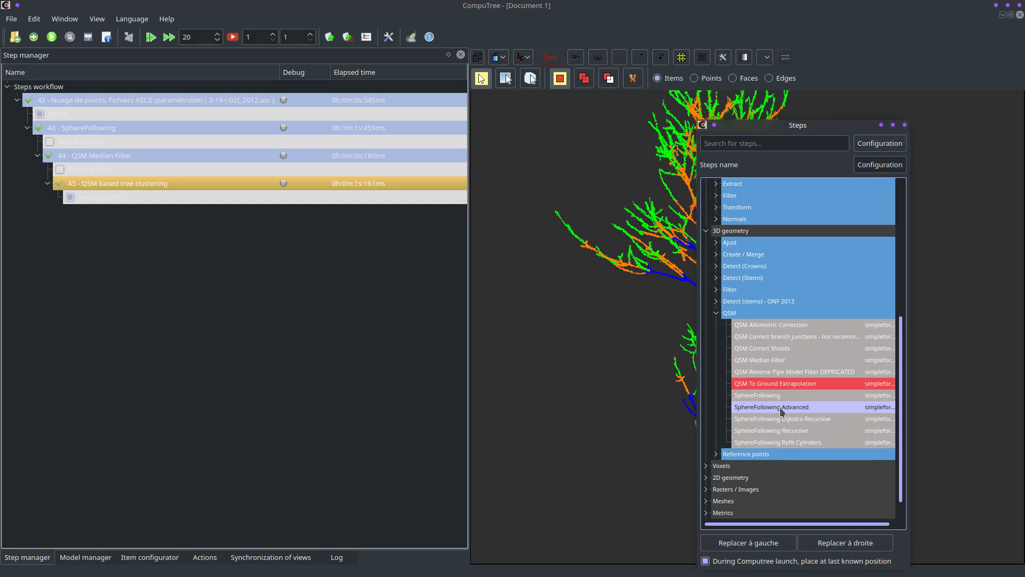
double_click(782, 409)
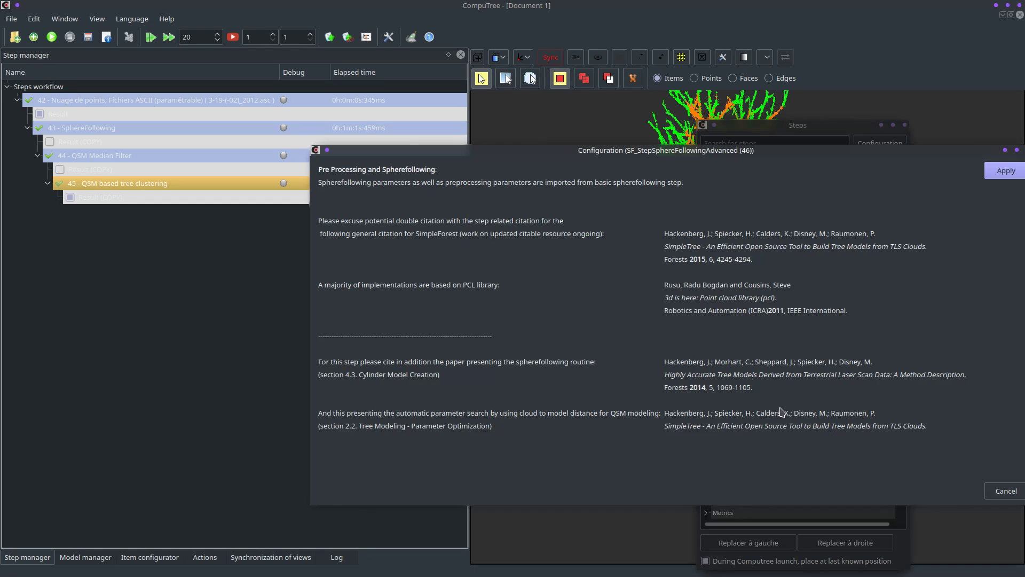
drag(696, 81, 420, 170)
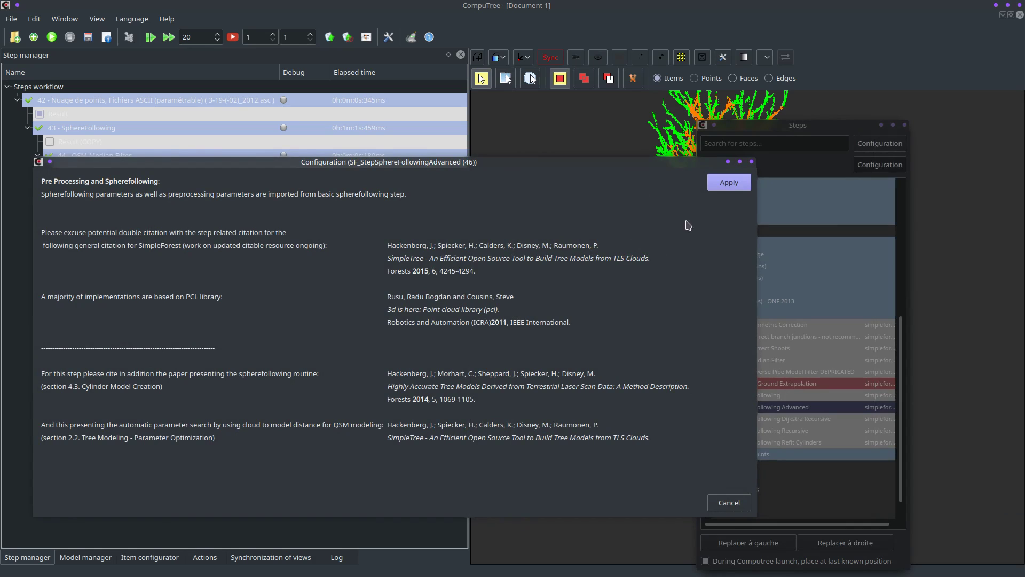
click(731, 184)
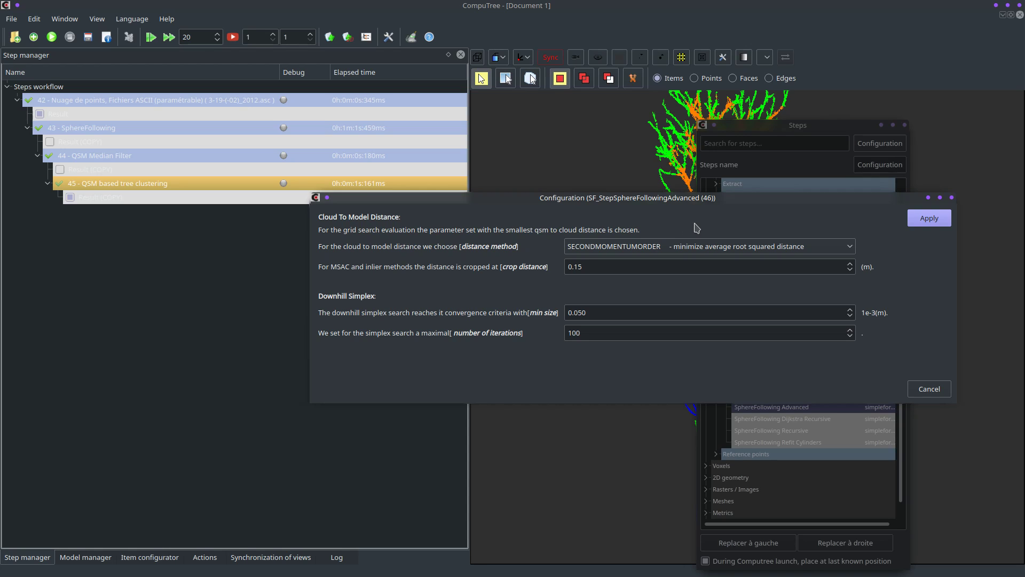
click(706, 247)
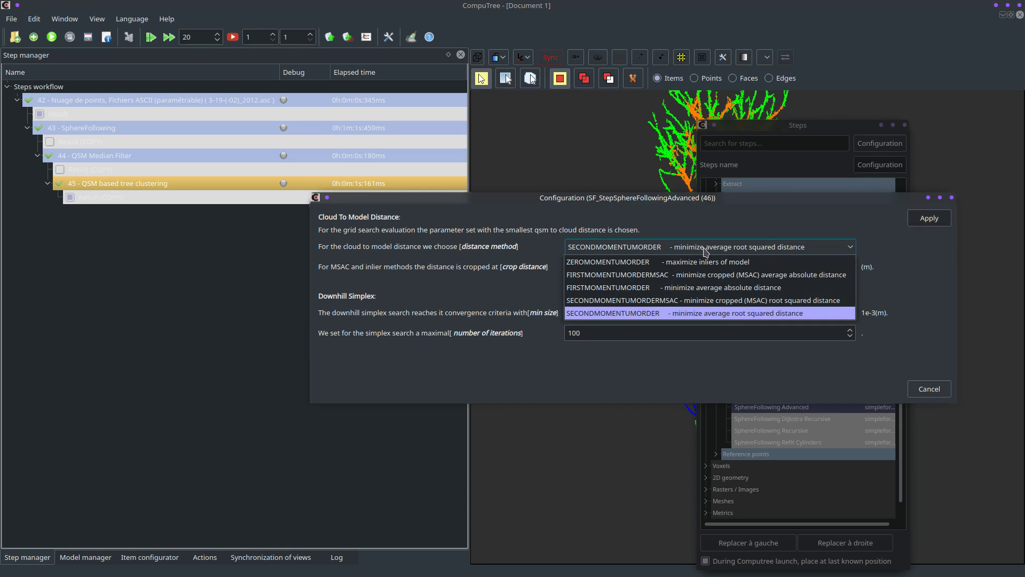
click(706, 248)
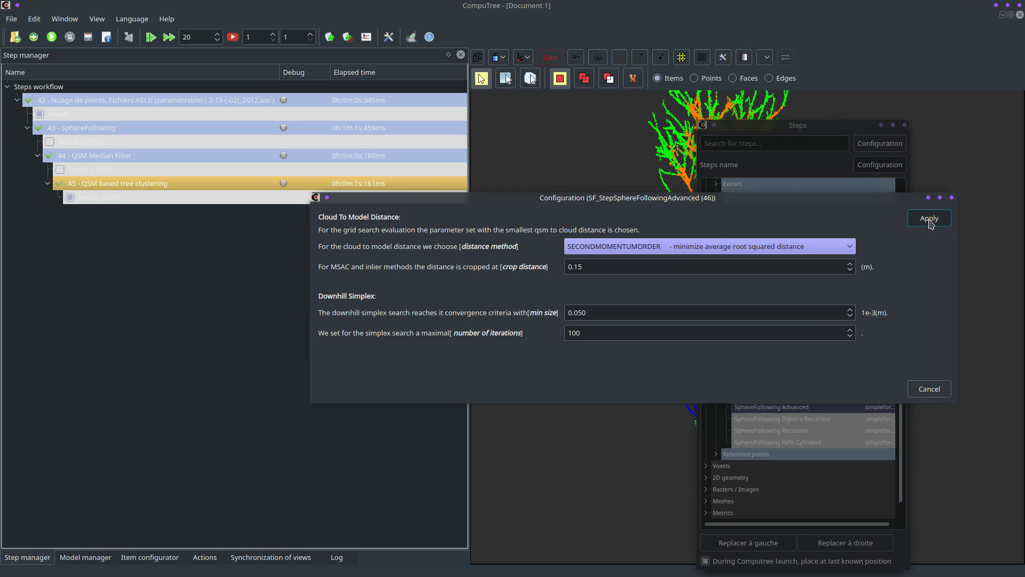
double_click(591, 334)
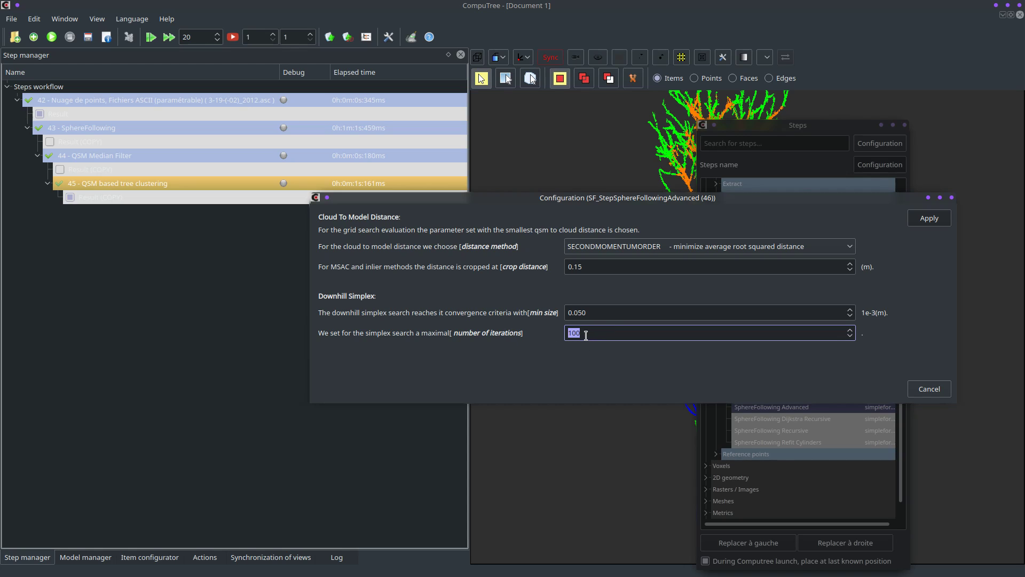
click(610, 317)
click(951, 198)
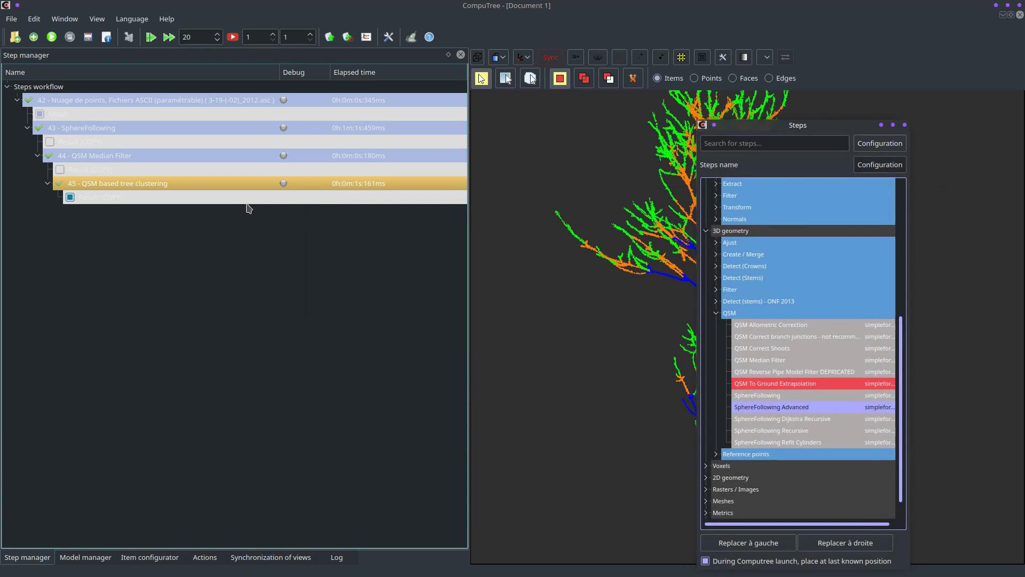
Add a SphereFollowing Advanced step to QSM based tree clustering, accepting SECONDMOMENTUMORDER, 0.15 m crop distance, 0.050 min size and 100 iterations
right_click(113, 187)
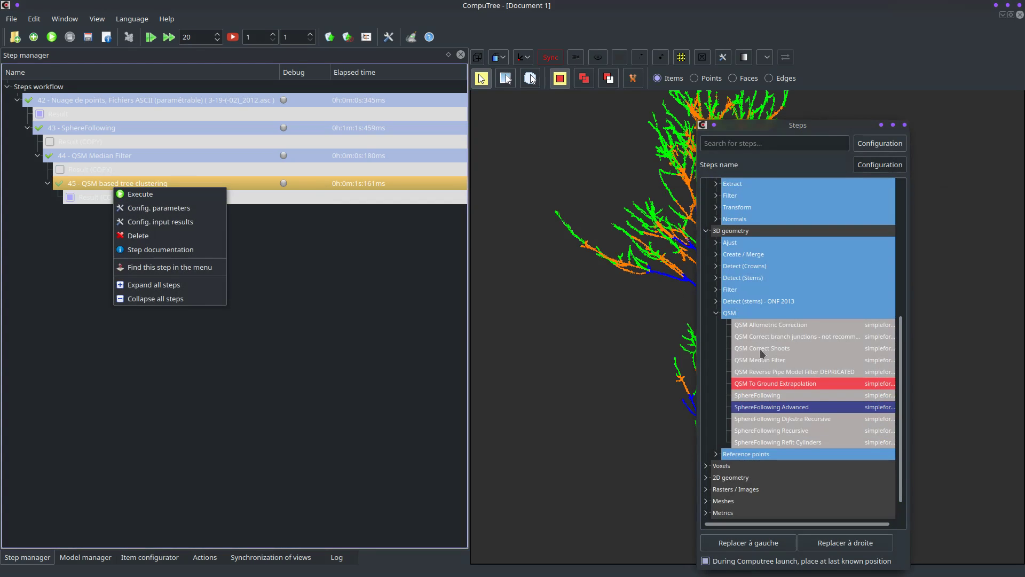
click(782, 415)
double_click(771, 406)
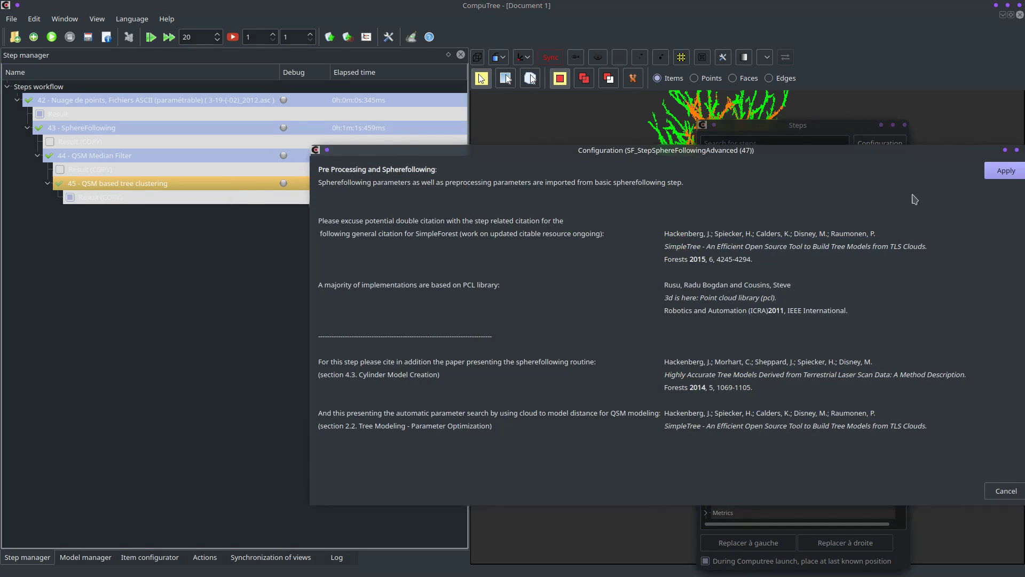
click(1004, 172)
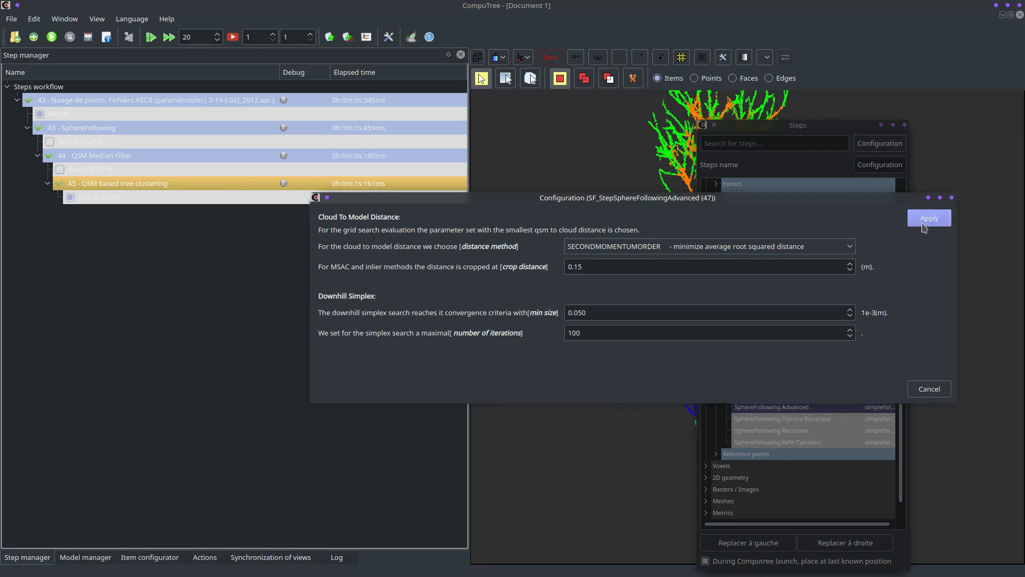
click(926, 218)
Review the input results of SphereFollowing Advanced for the spherefollowing parameters, the Cluster ID and the input cloud
right_click(155, 215)
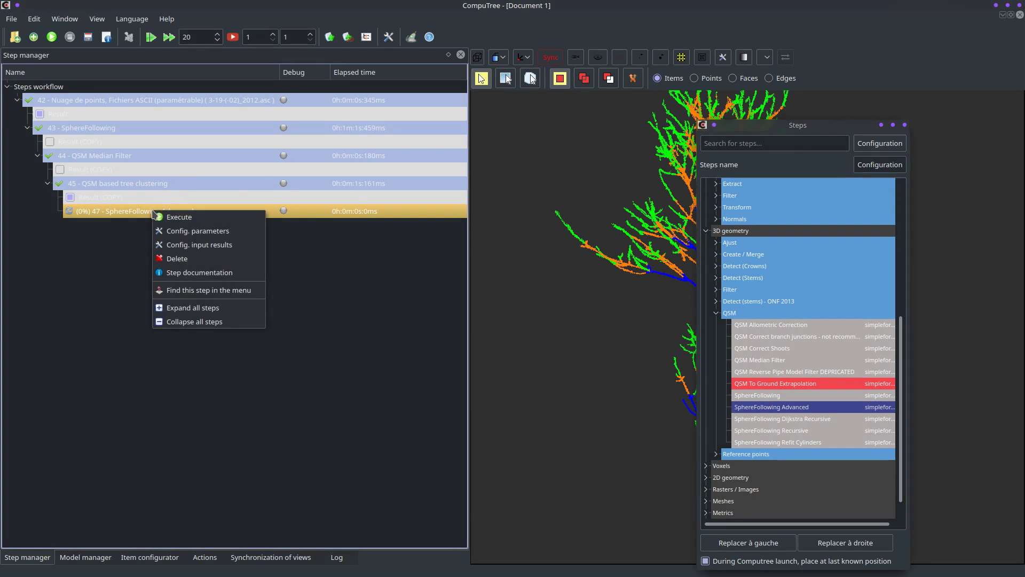
click(196, 247)
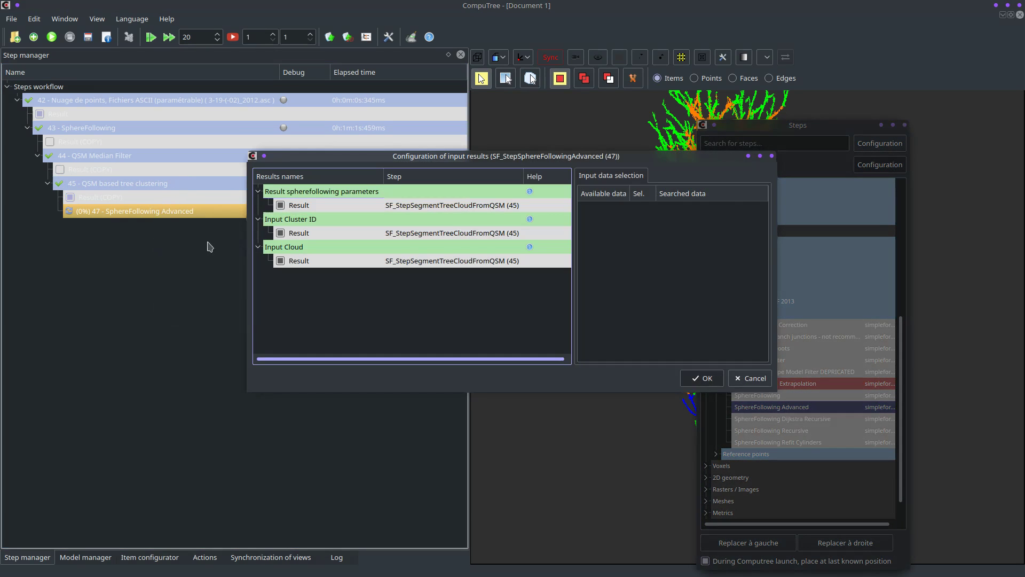
click(361, 204)
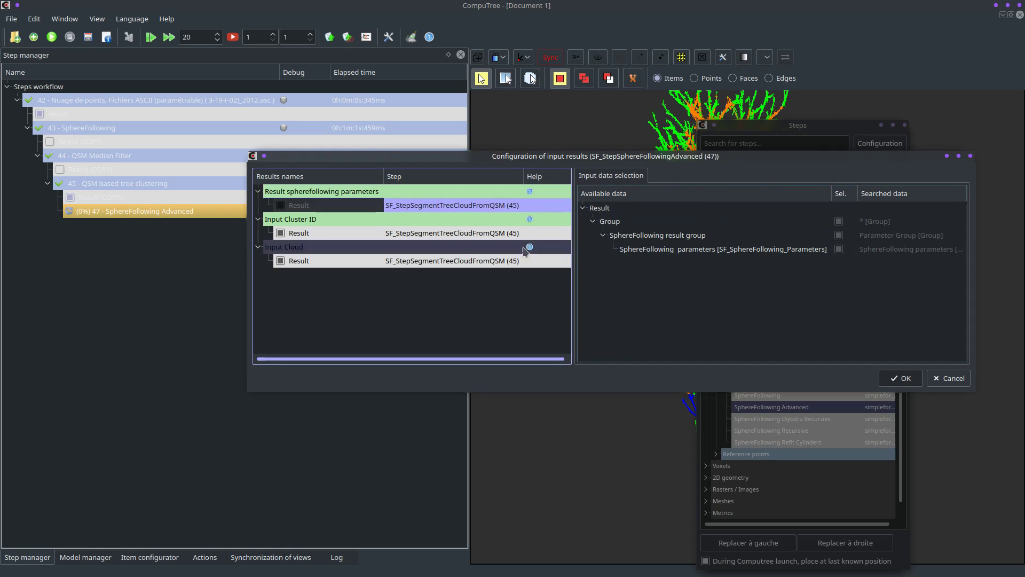
click(328, 235)
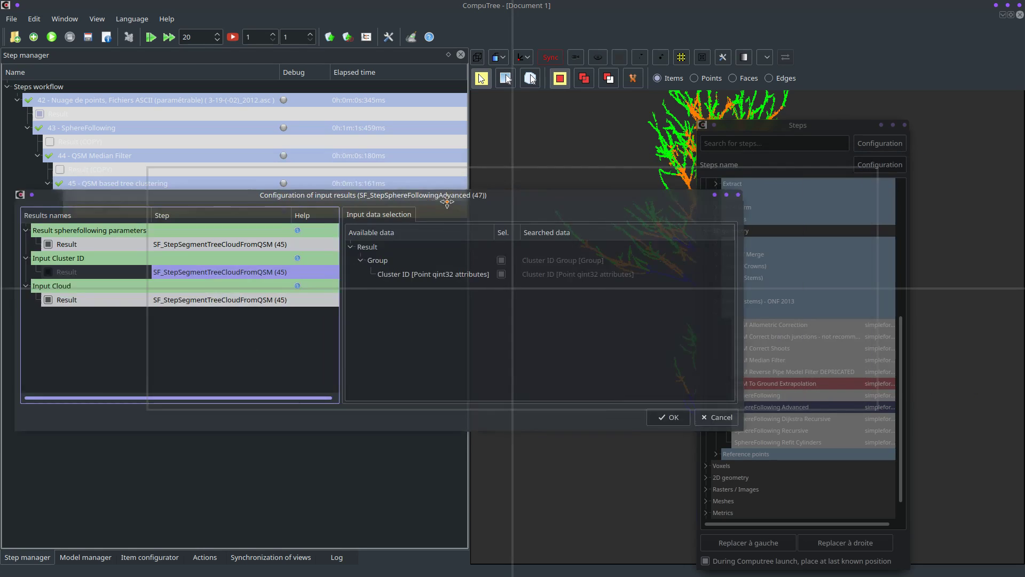
drag(751, 131, 932, 137)
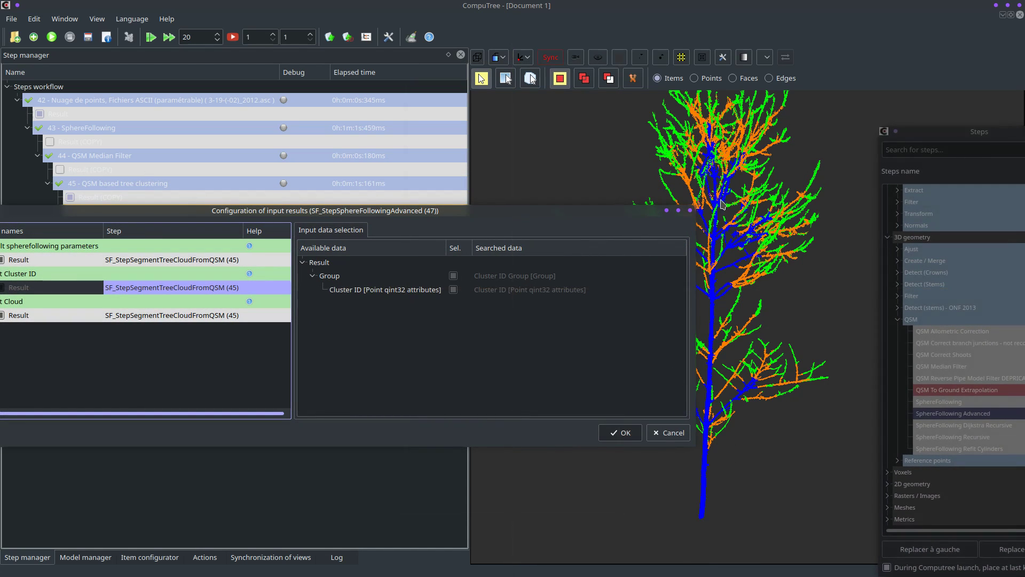
drag(357, 214, 864, 234)
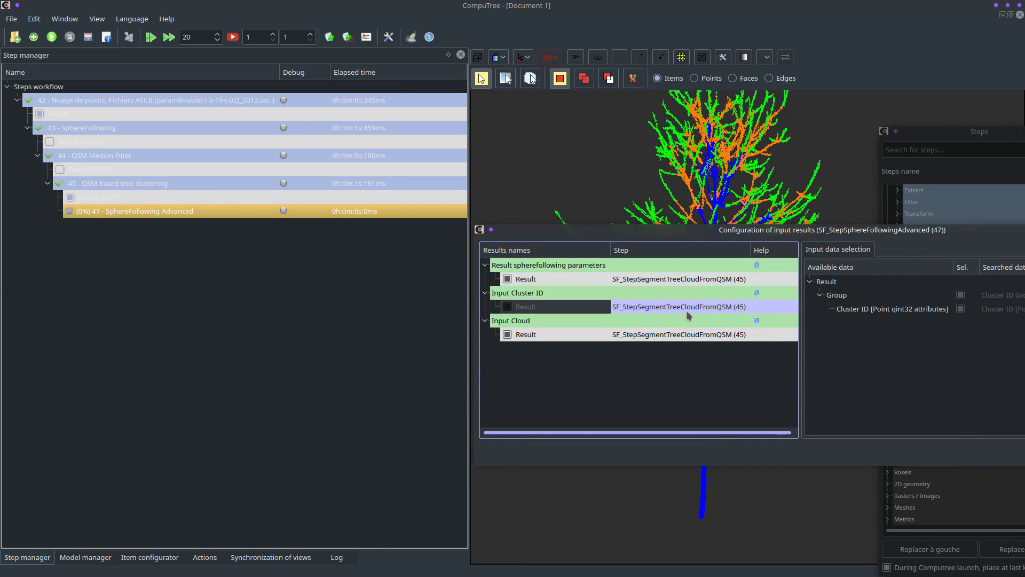
click(660, 322)
click(642, 335)
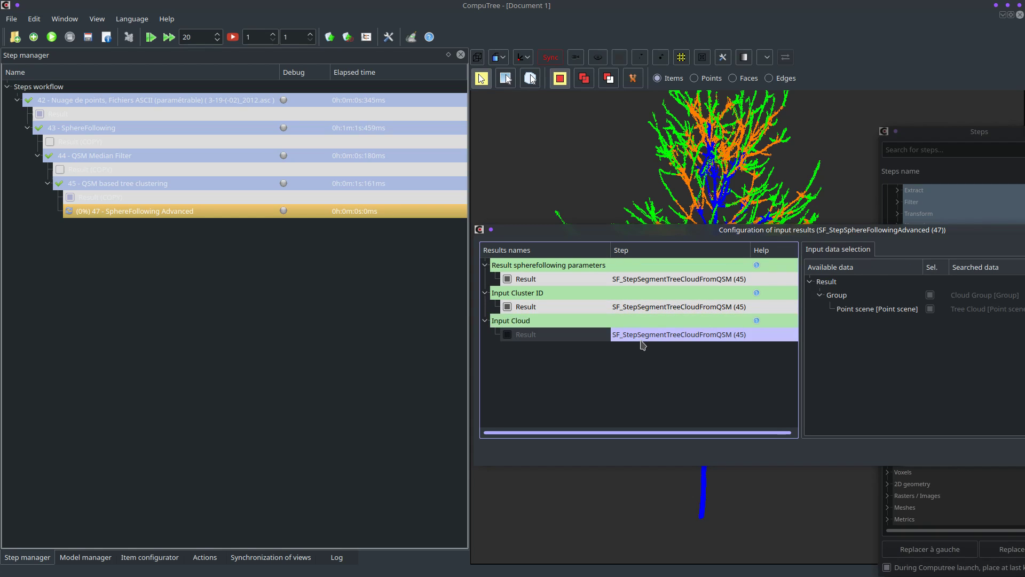
drag(844, 225, 539, 242)
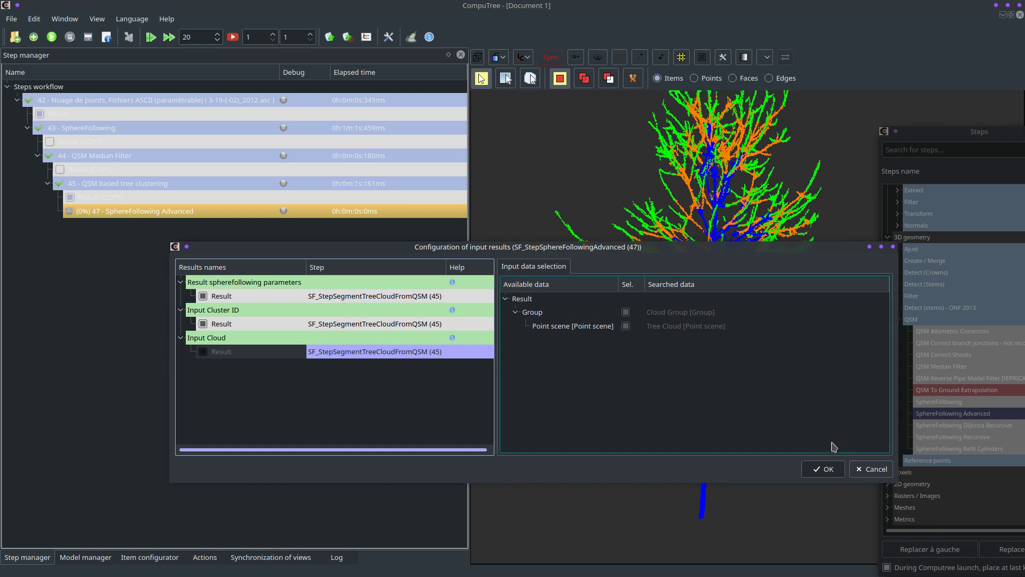
click(827, 468)
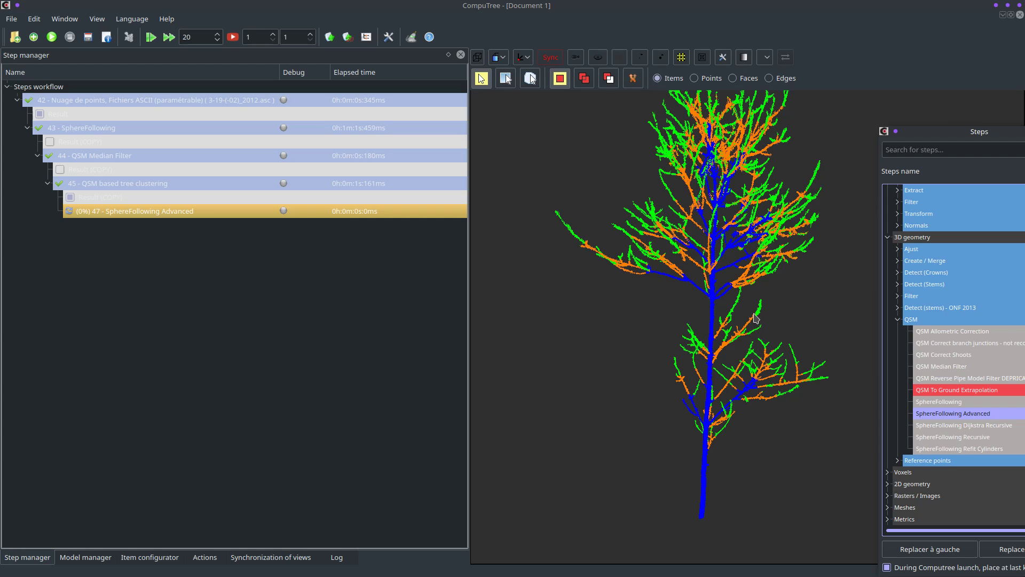
Execute SphereFollowing Advanced and display its QSM cylinders with the point scene hidden
click(56, 41)
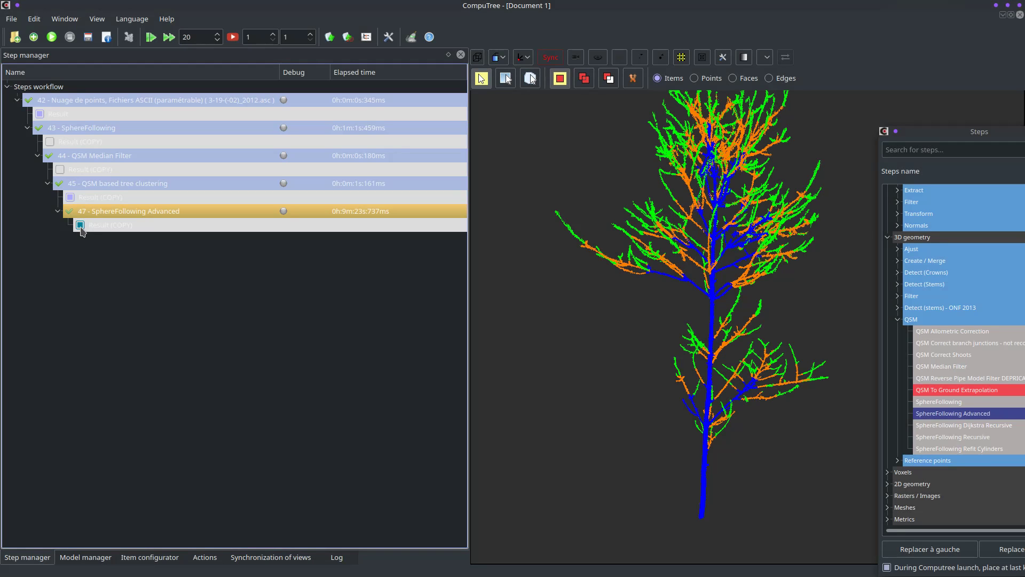
click(85, 557)
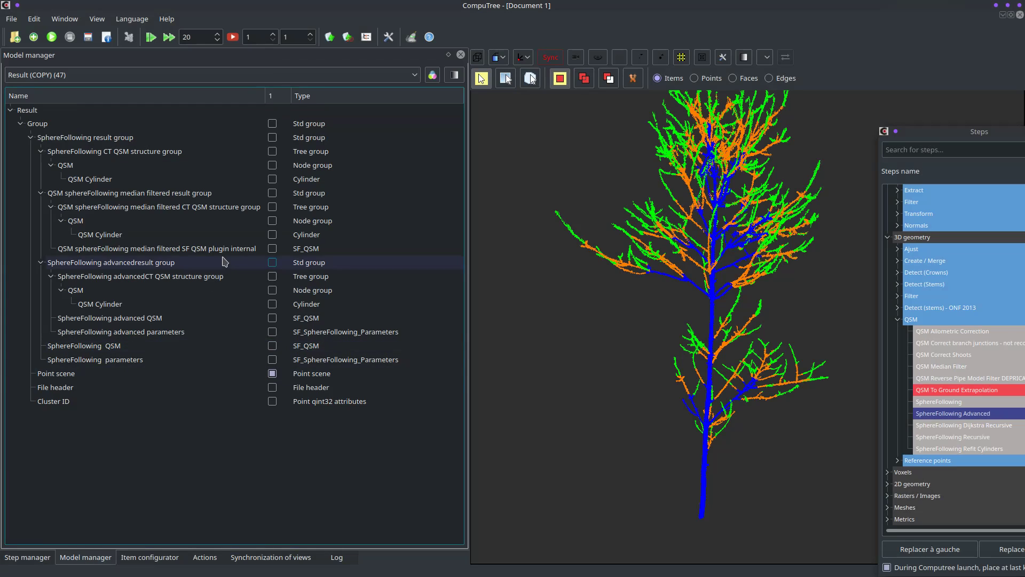
click(272, 304)
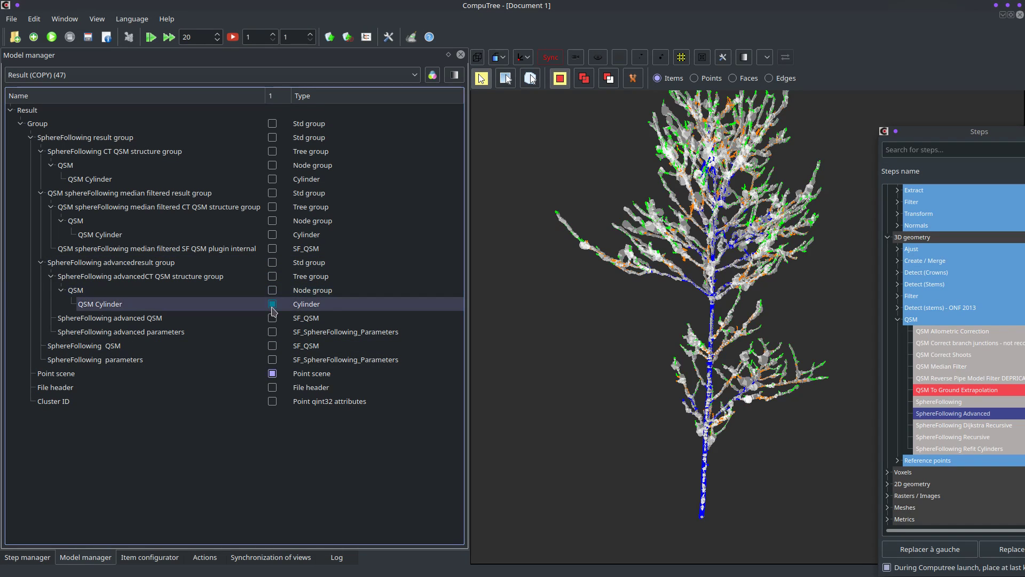
click(272, 373)
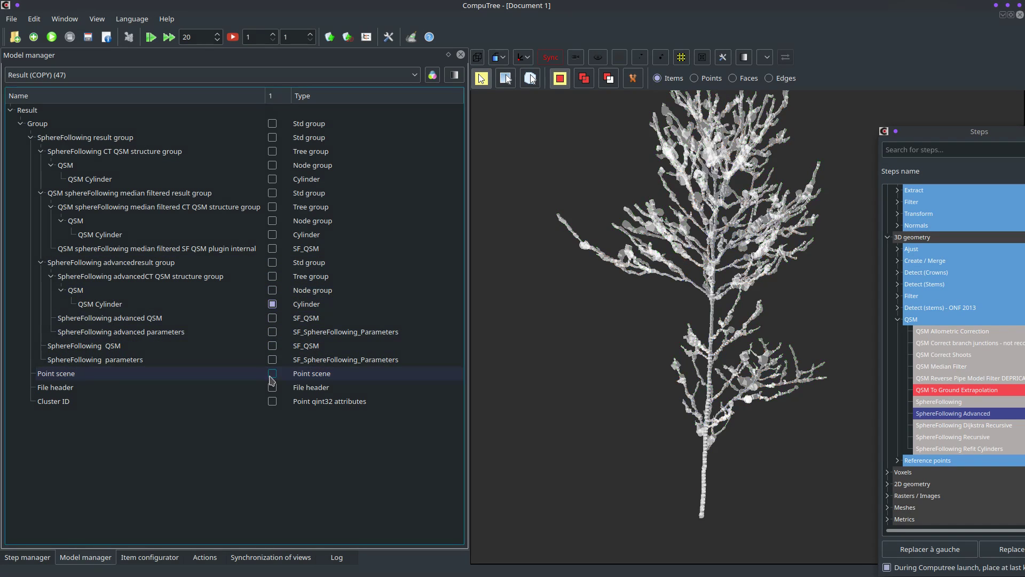
scroll(681, 270, down, 1)
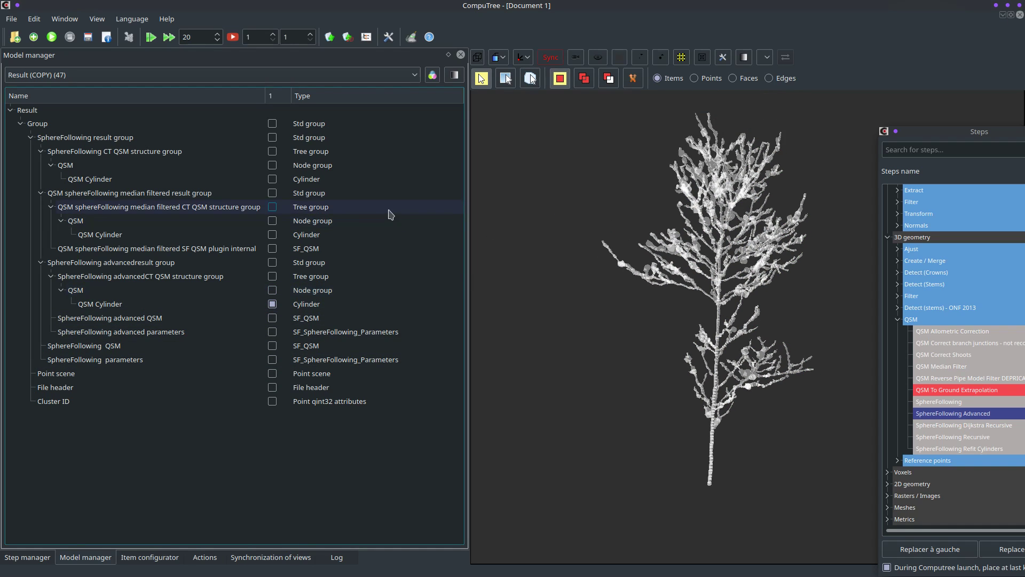
Compare the basic SphereFollowing cylinders with the SphereFollowing advanced cylinders by alternating their display, ending on the advanced model
click(272, 181)
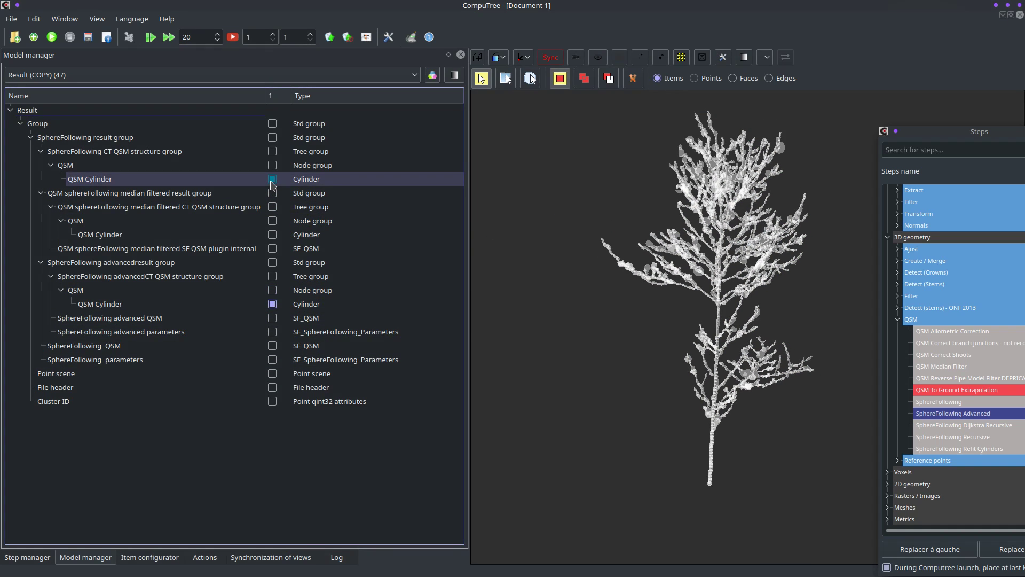
click(273, 306)
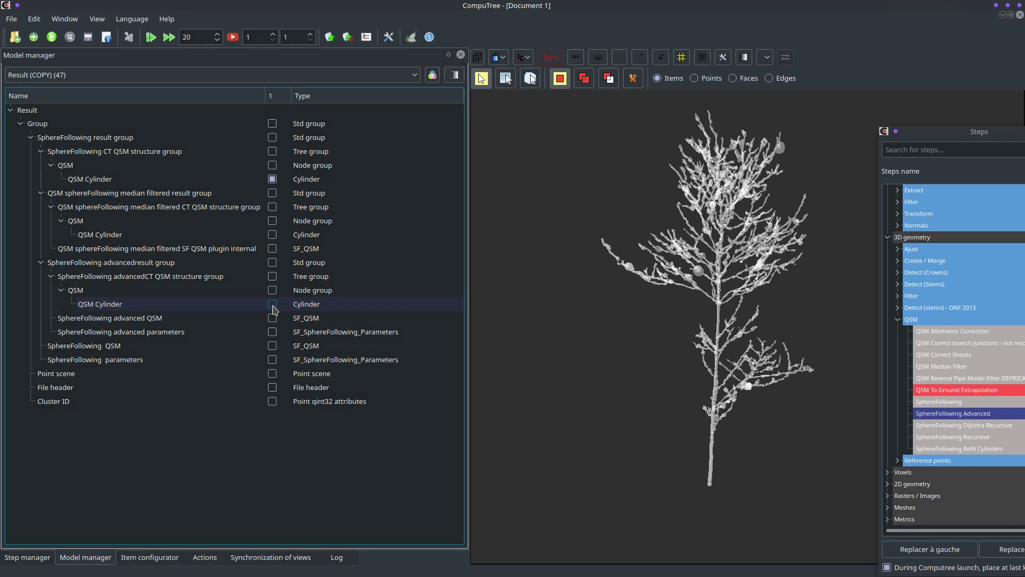
click(272, 307)
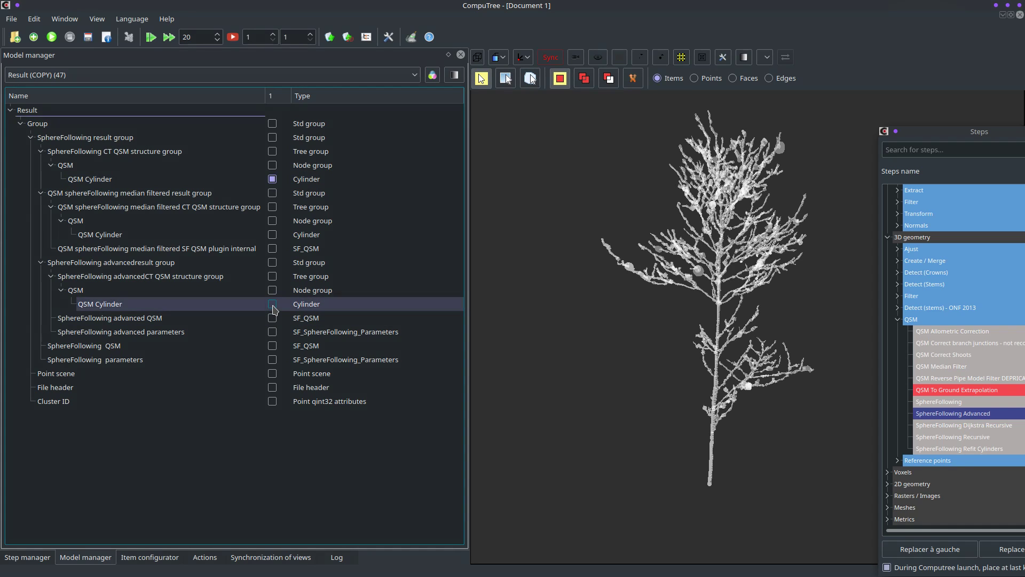
click(273, 180)
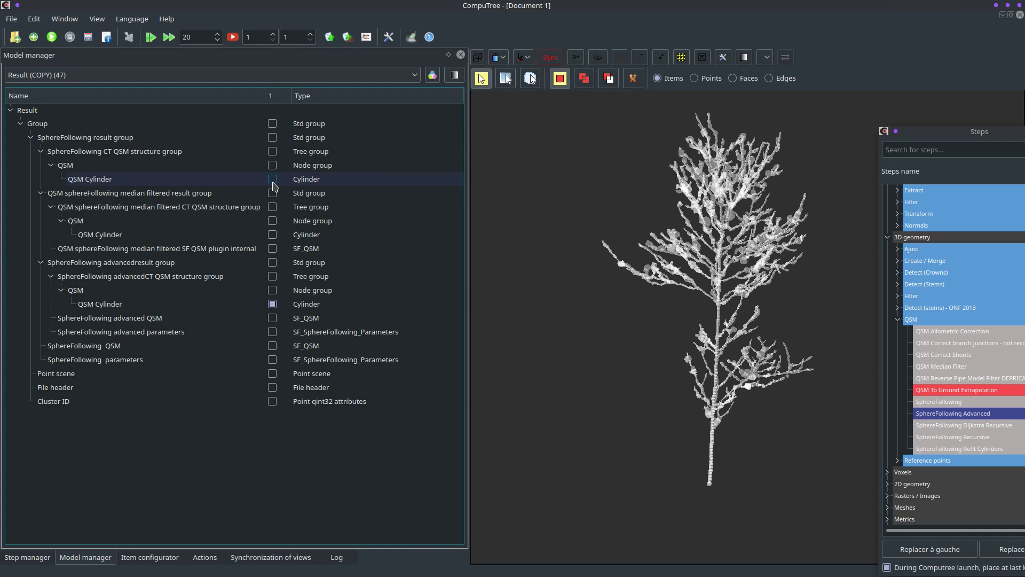
click(273, 180)
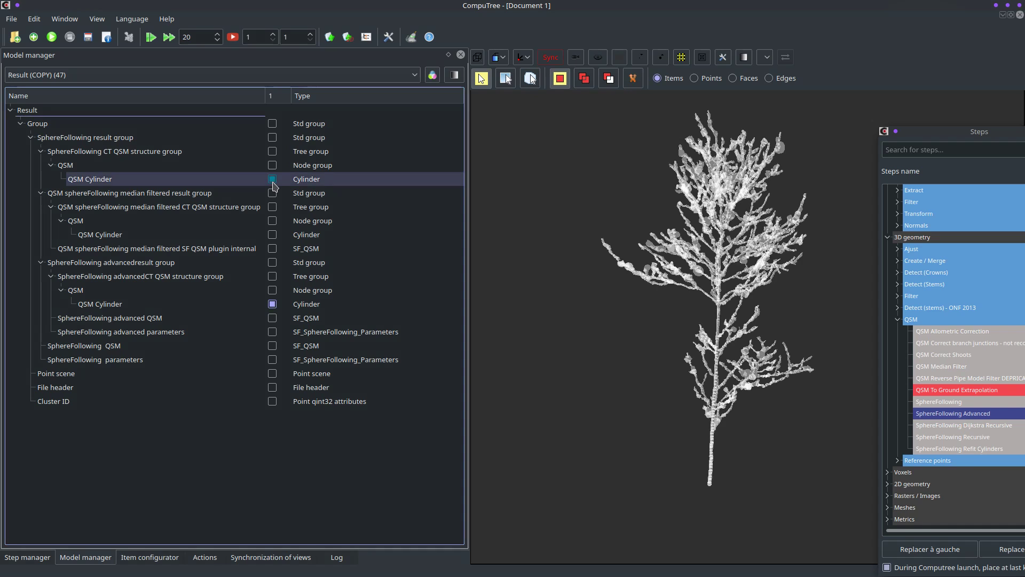
click(274, 306)
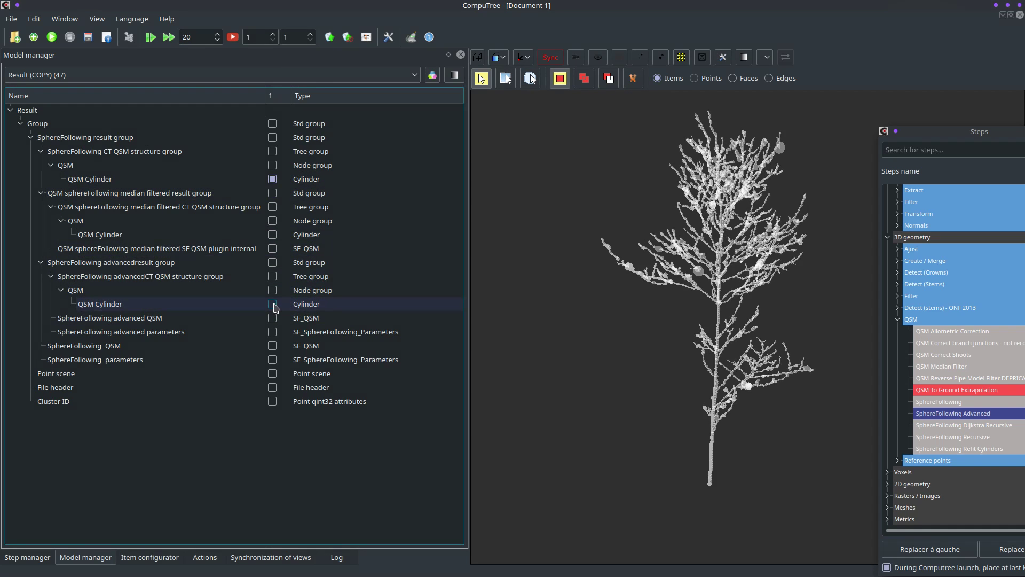
click(273, 304)
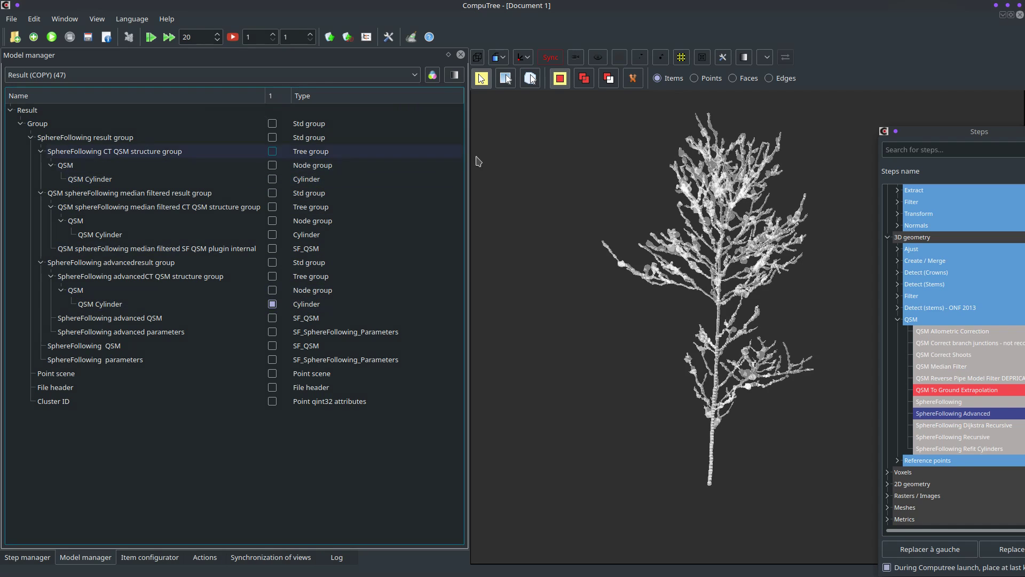
Add and run a QSM Median Filter on the SphereFollowing advanced QSM with a maximum radius deviation of 0.15
drag(925, 136, 787, 156)
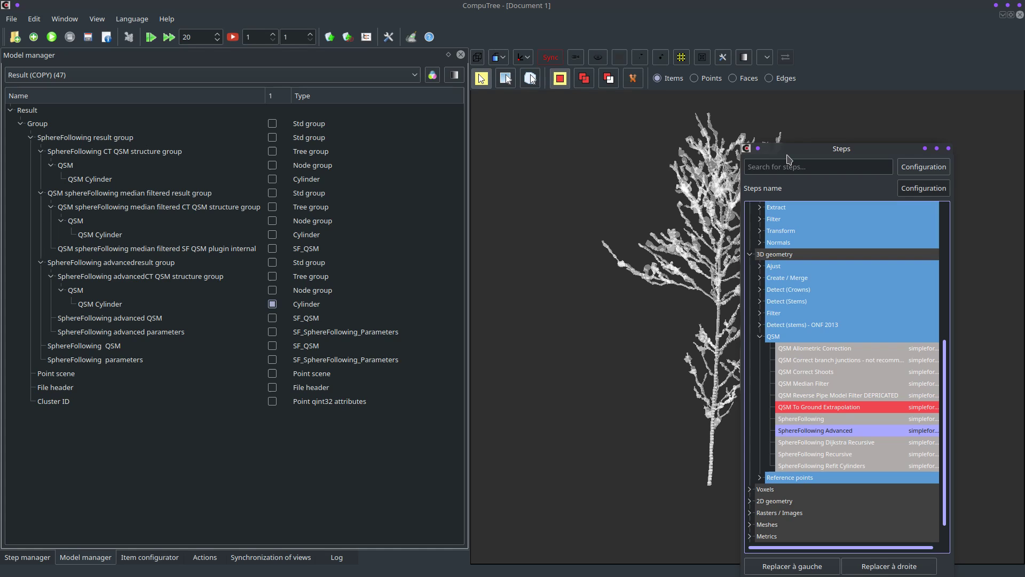
click(41, 559)
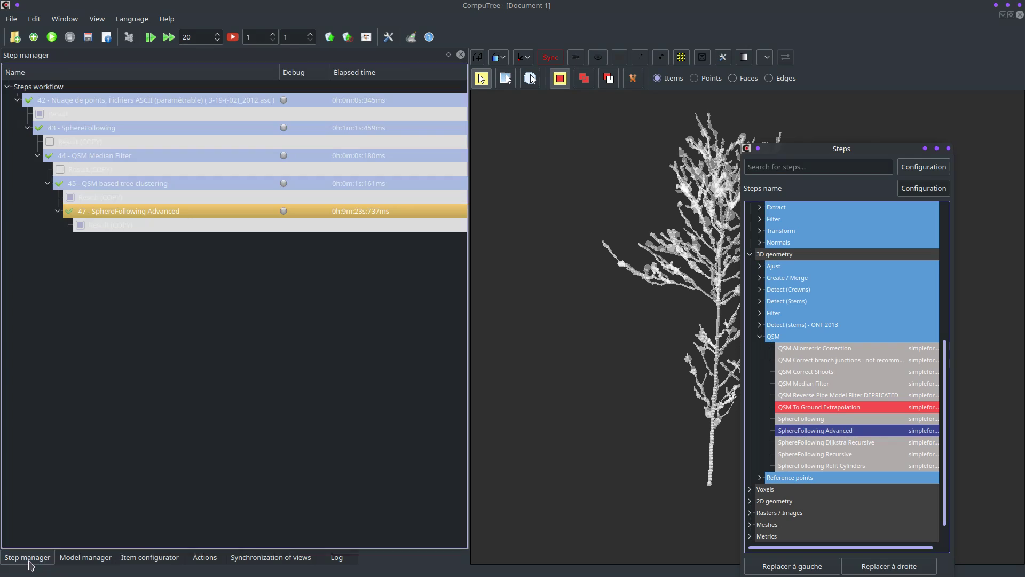
double_click(793, 384)
click(289, 207)
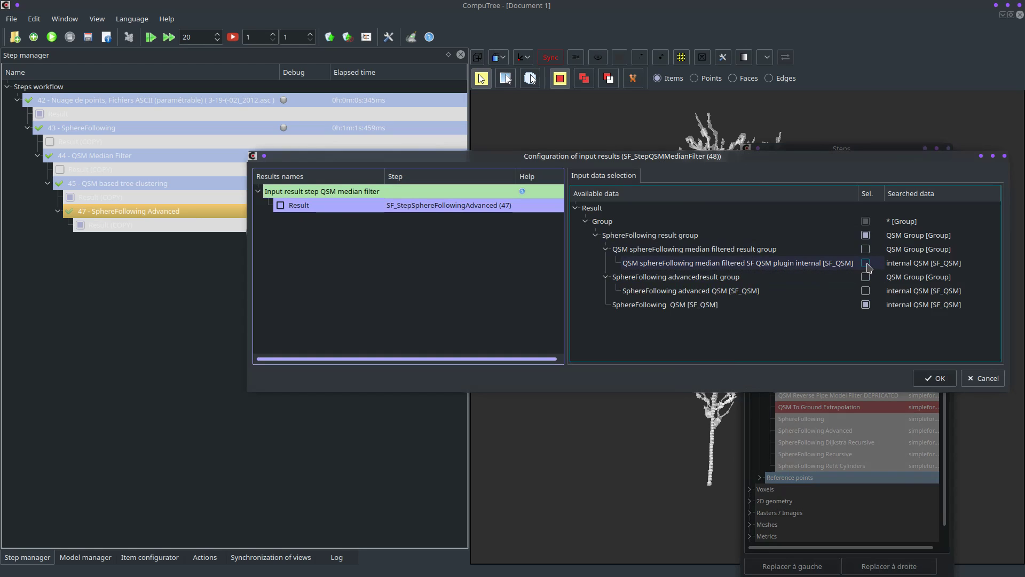
click(865, 290)
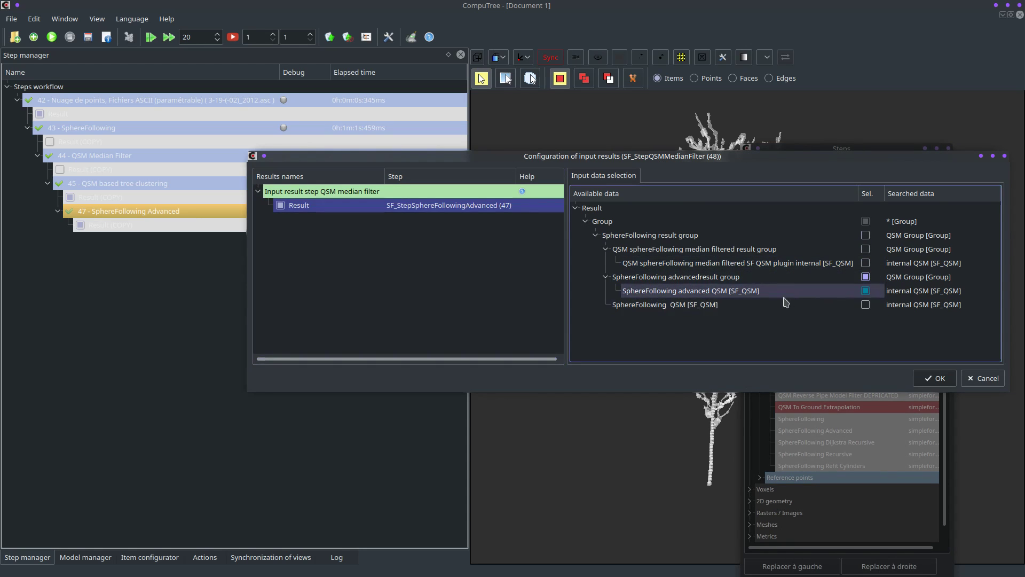
click(933, 380)
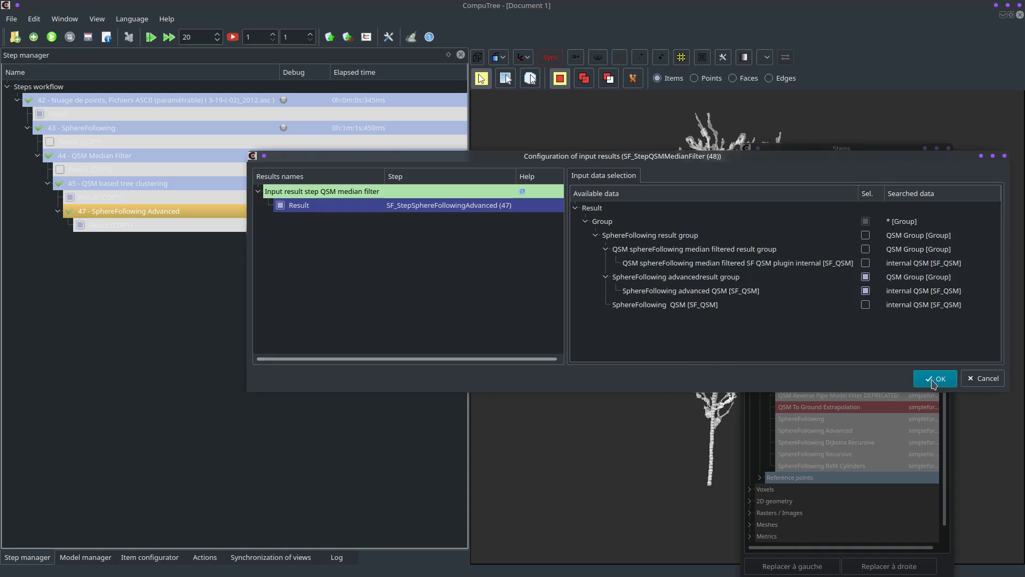
drag(849, 151, 659, 199)
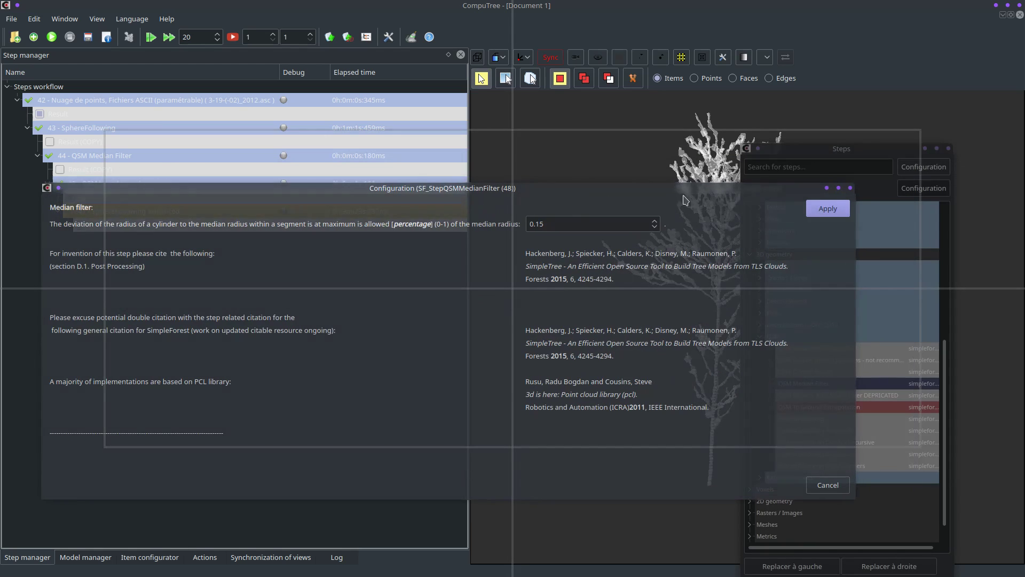
click(828, 209)
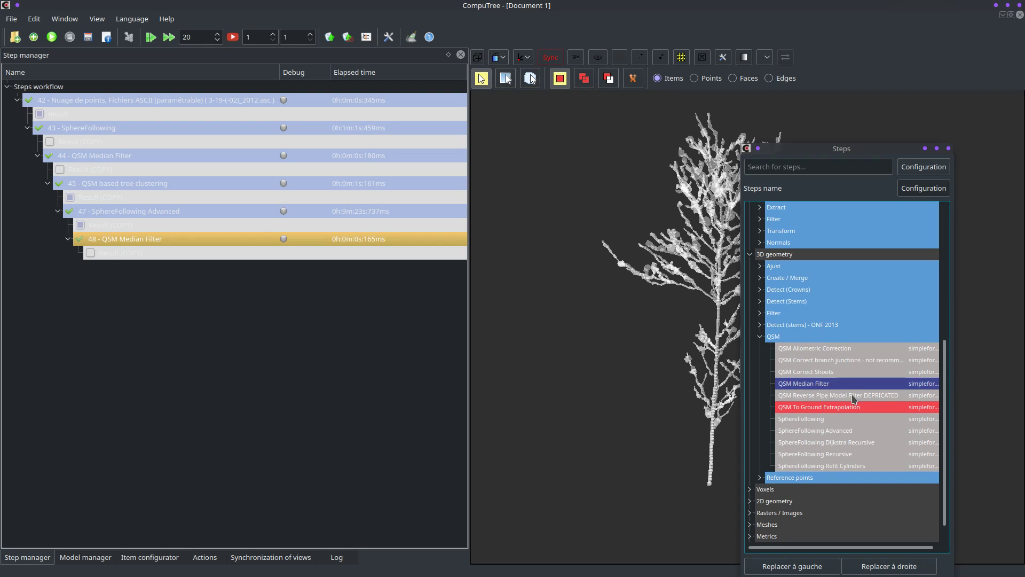
Add a QSM Correct Shoots step using the median filtered QSM of the SphereFollowing advanced result as input
double_click(817, 373)
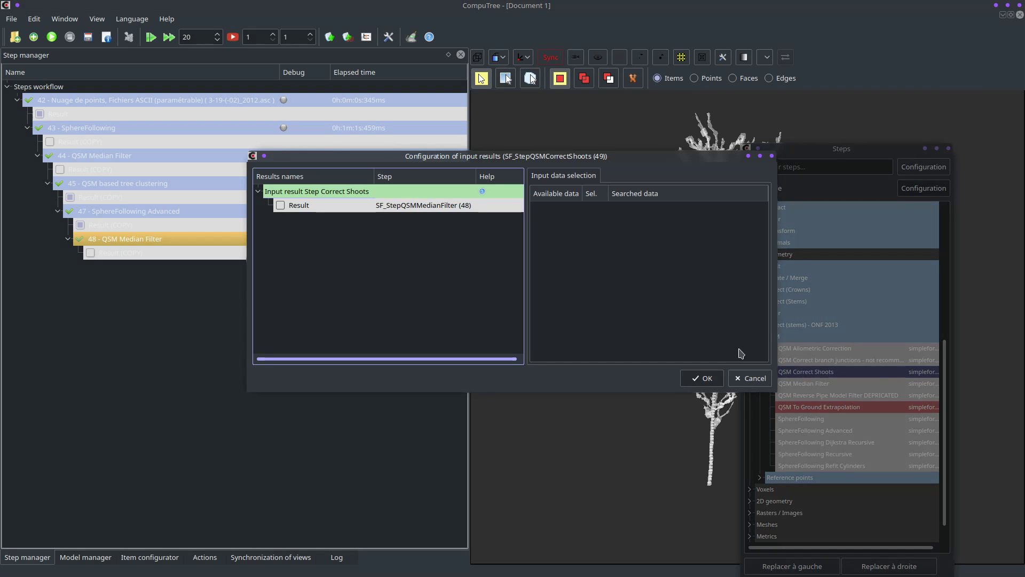
click(284, 209)
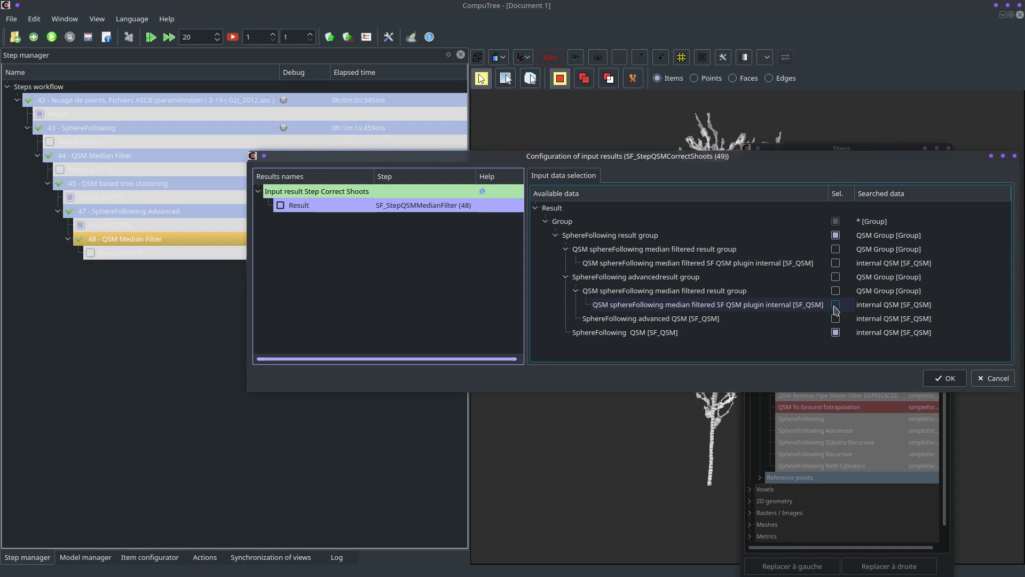
click(836, 309)
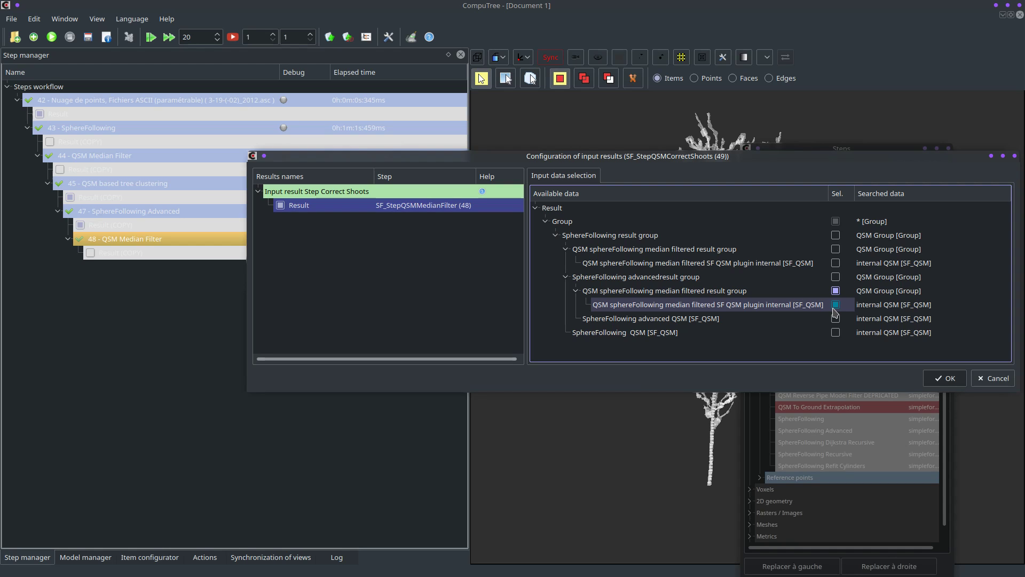
click(941, 379)
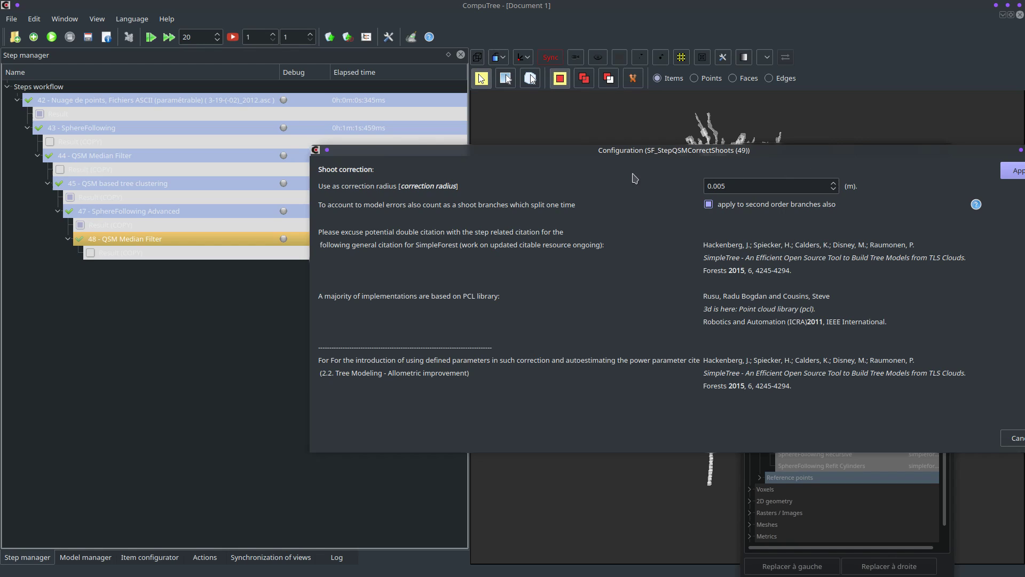
Run the shoot correction with a correction radius of 0.01 m, also applied to second order branches
click(718, 186)
drag(718, 186, 748, 187)
text(1)
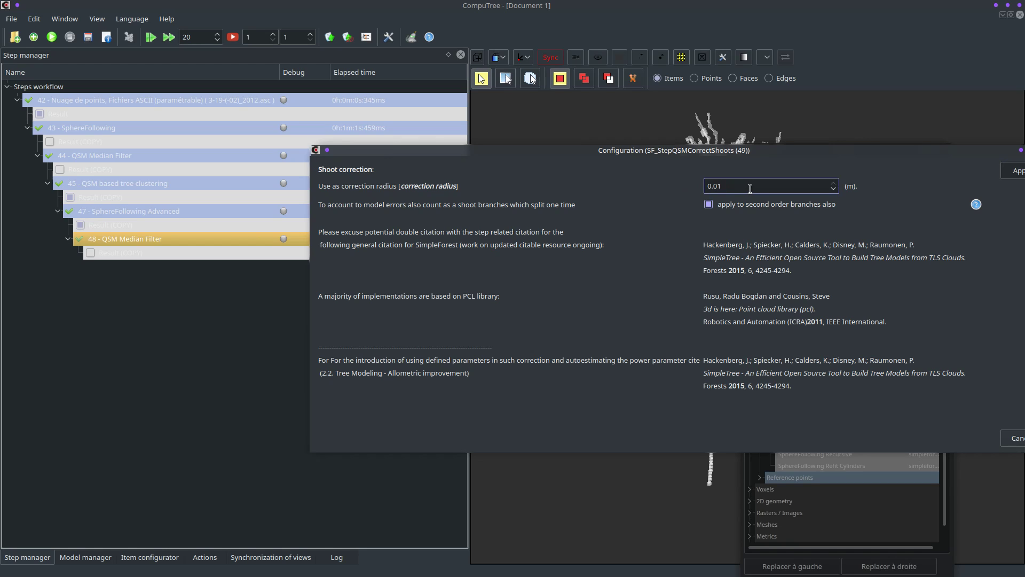
drag(860, 155, 610, 181)
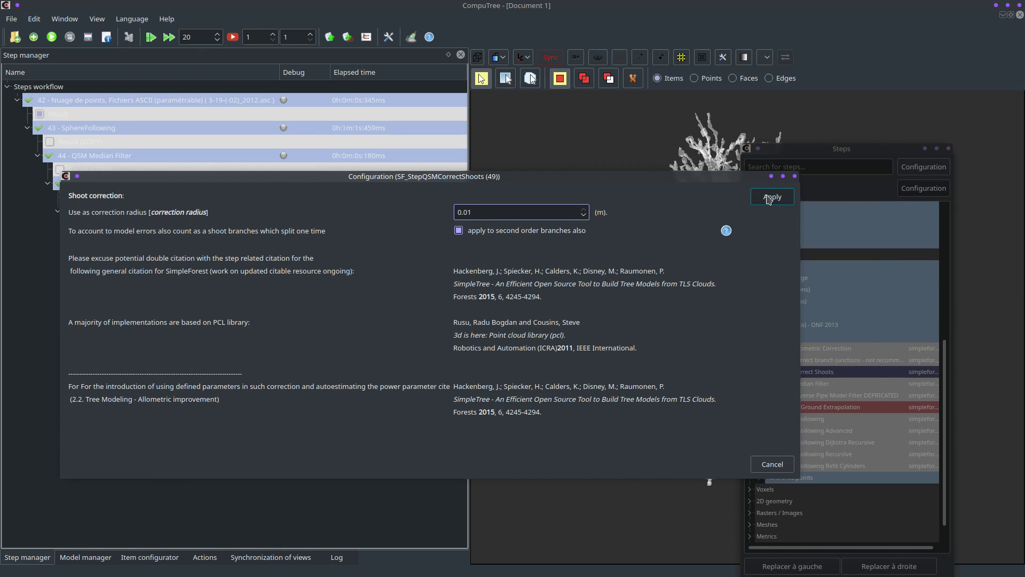
click(582, 230)
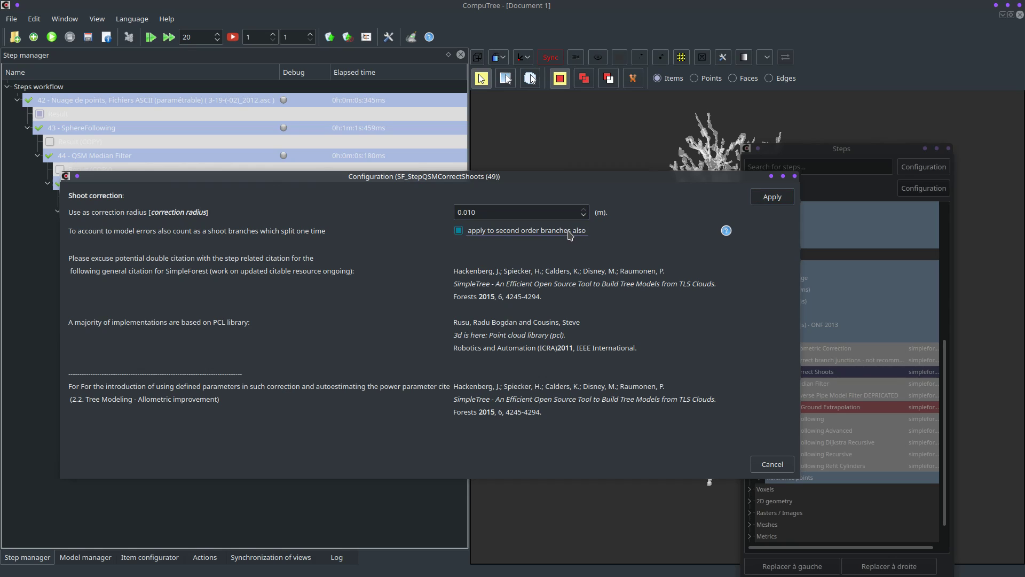
click(775, 198)
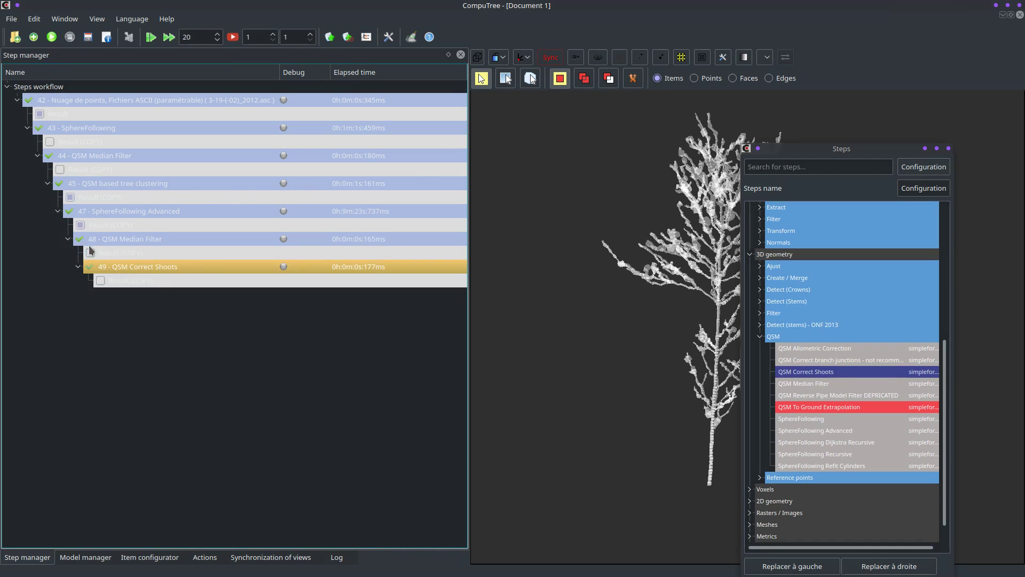
Display the shoot correction result, showing the median filtered QSM cylinders in place of the SphereFollowing advanced cylinders
click(101, 282)
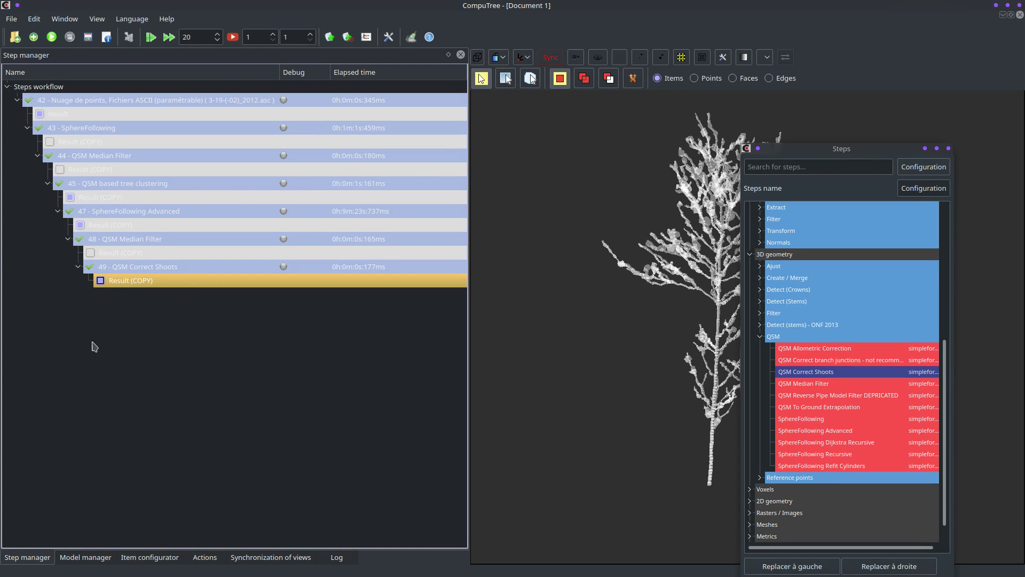
click(784, 162)
drag(788, 140, 303, 252)
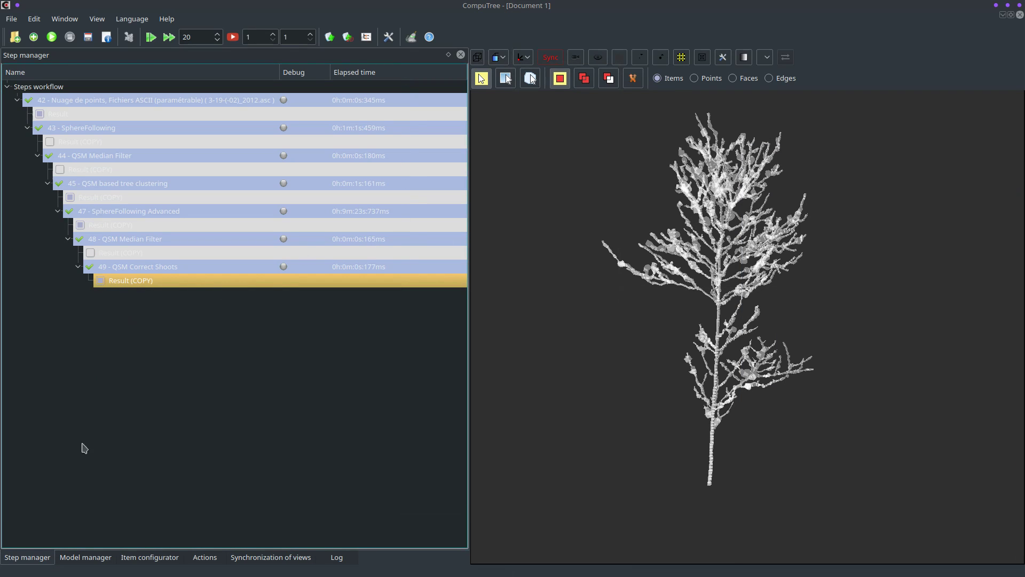
click(90, 557)
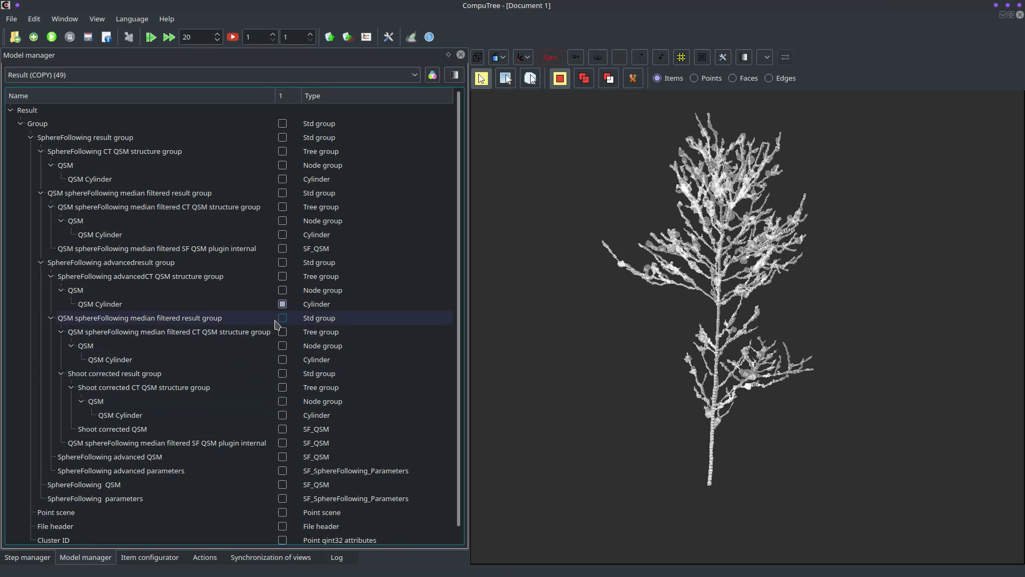
click(282, 360)
click(282, 304)
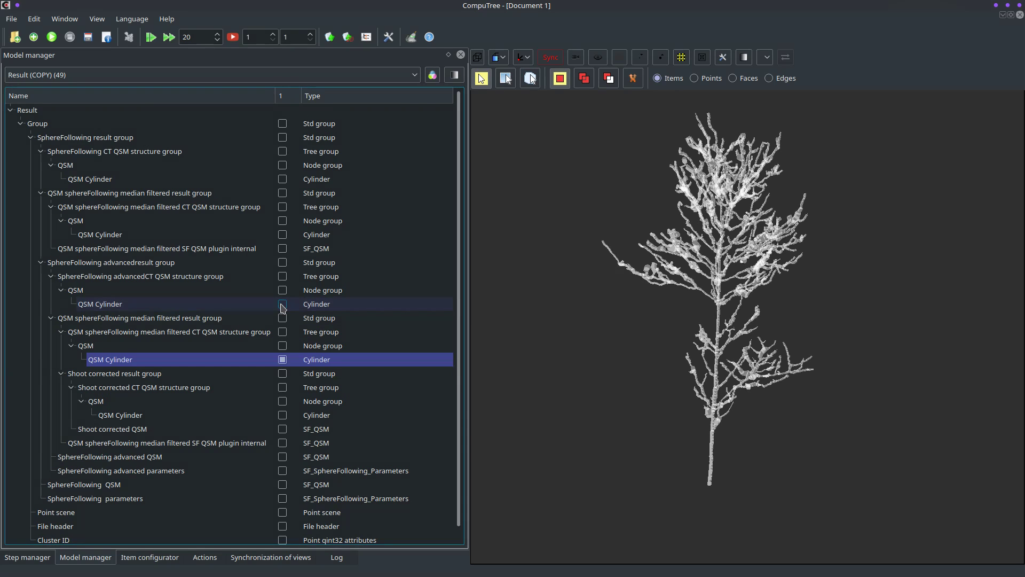
Compare the median filtered cylinders with the shoot corrected ones by alternating their display, ending on the shoot corrected model
click(282, 417)
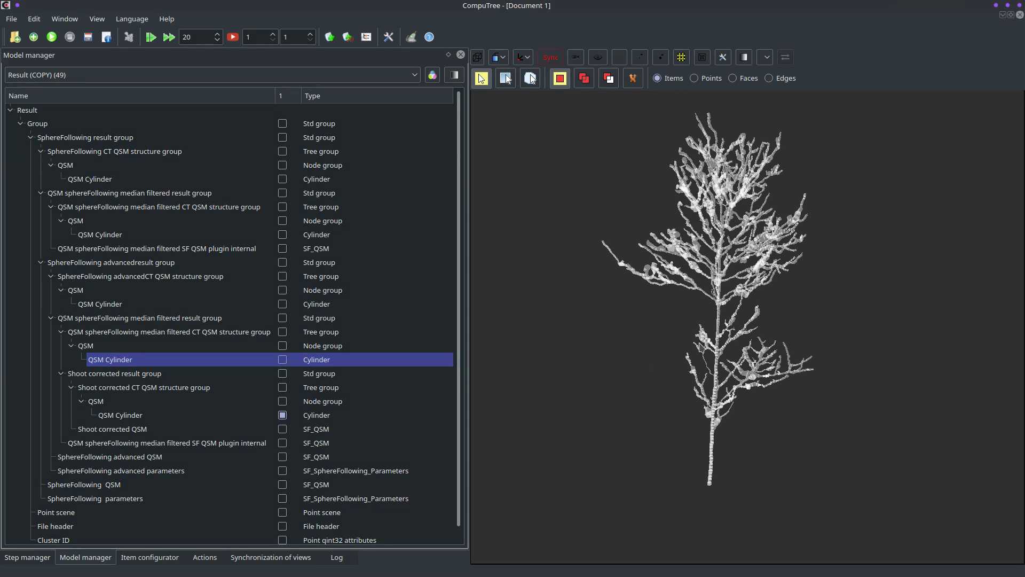
click(282, 359)
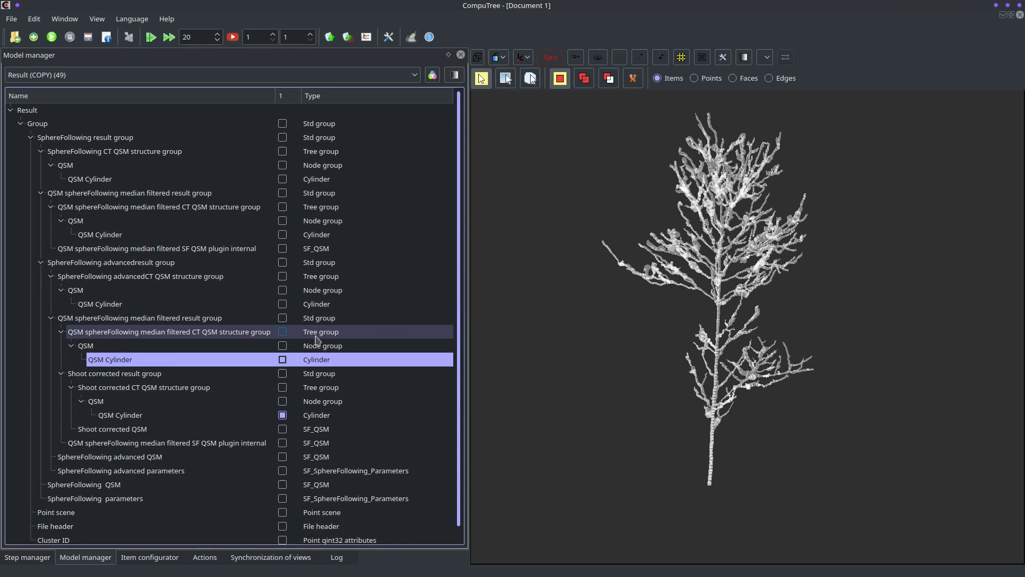
click(281, 360)
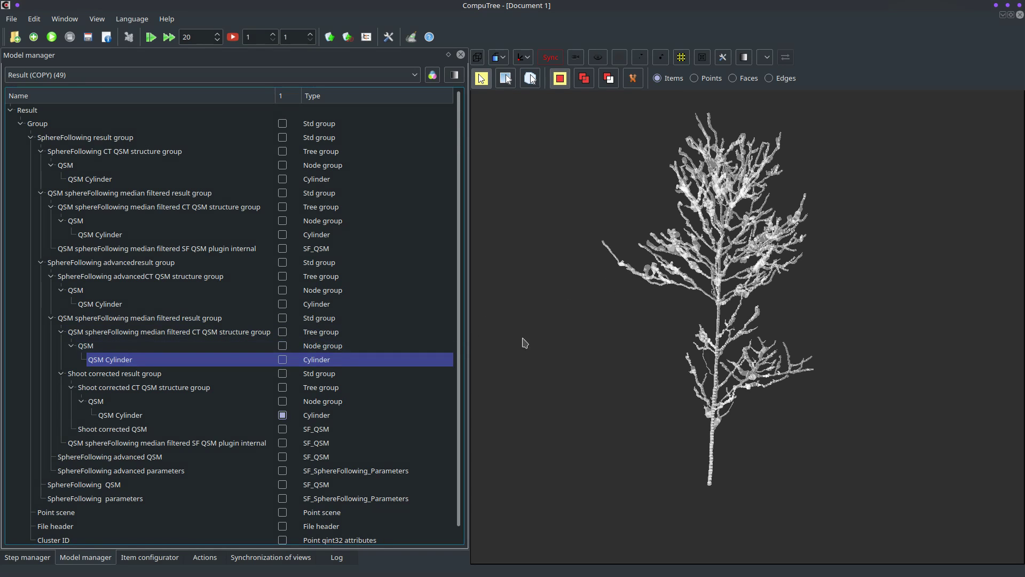
scroll(679, 362, up, 5)
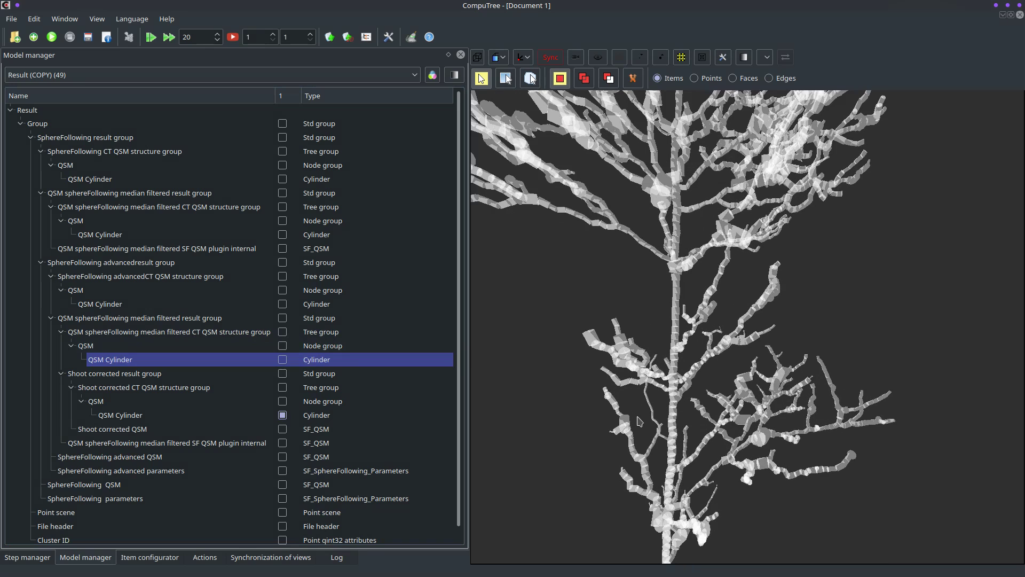
scroll(623, 412, down, 5)
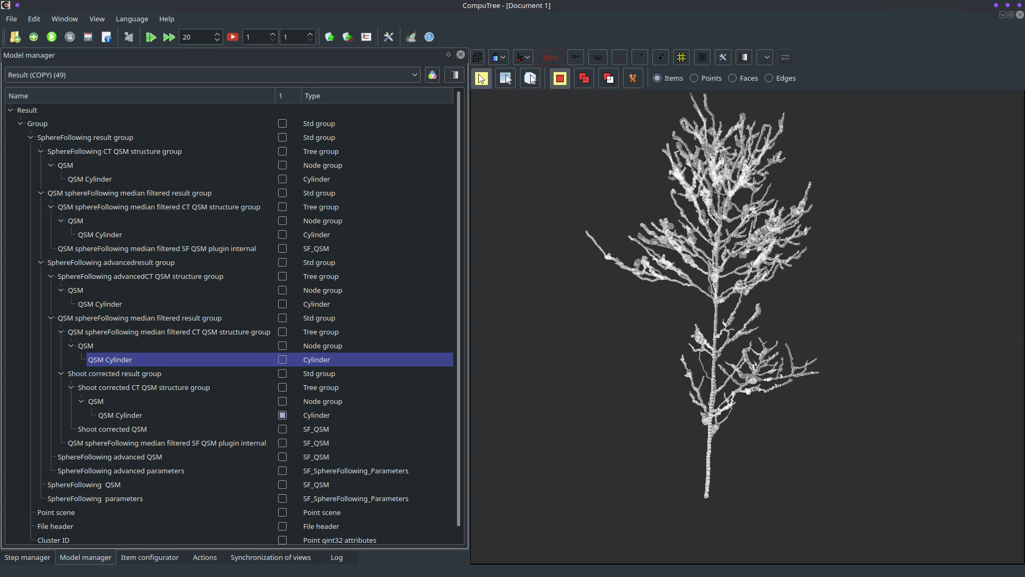
Add a QSM Allometric Correction after the QSM Correct Shoots step with the shoot corrected QSM as input
click(43, 557)
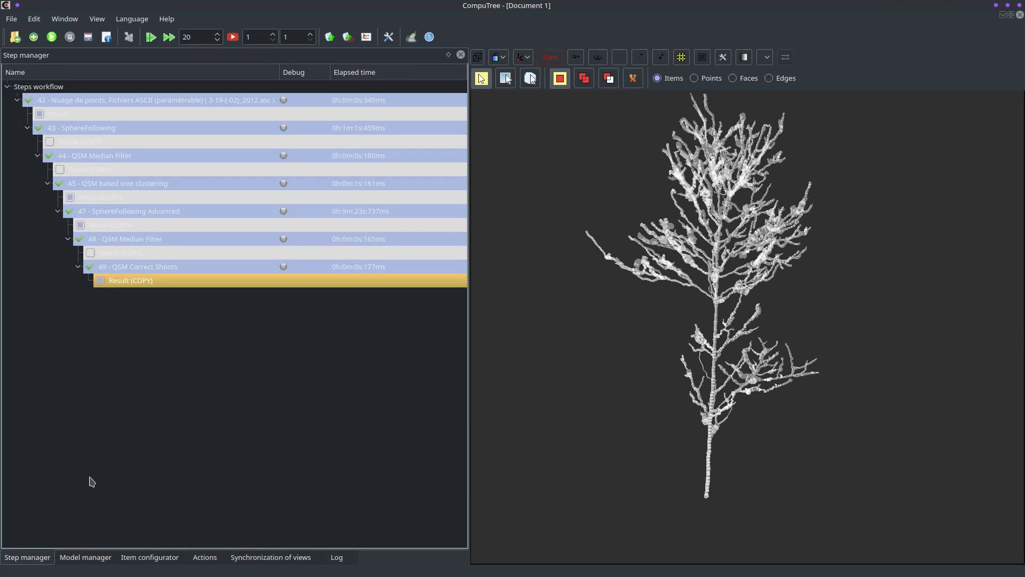
click(192, 268)
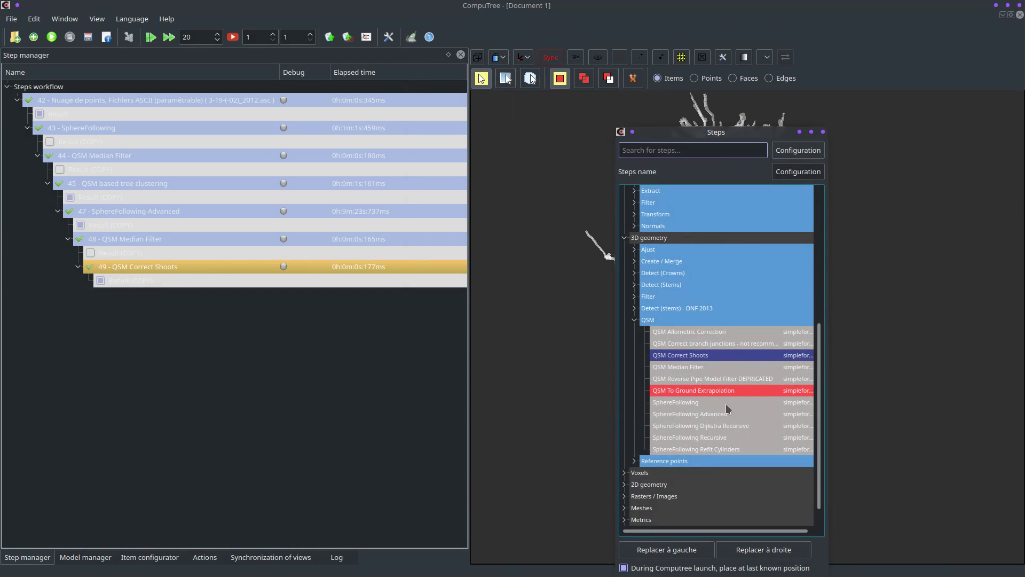
click(711, 333)
double_click(711, 335)
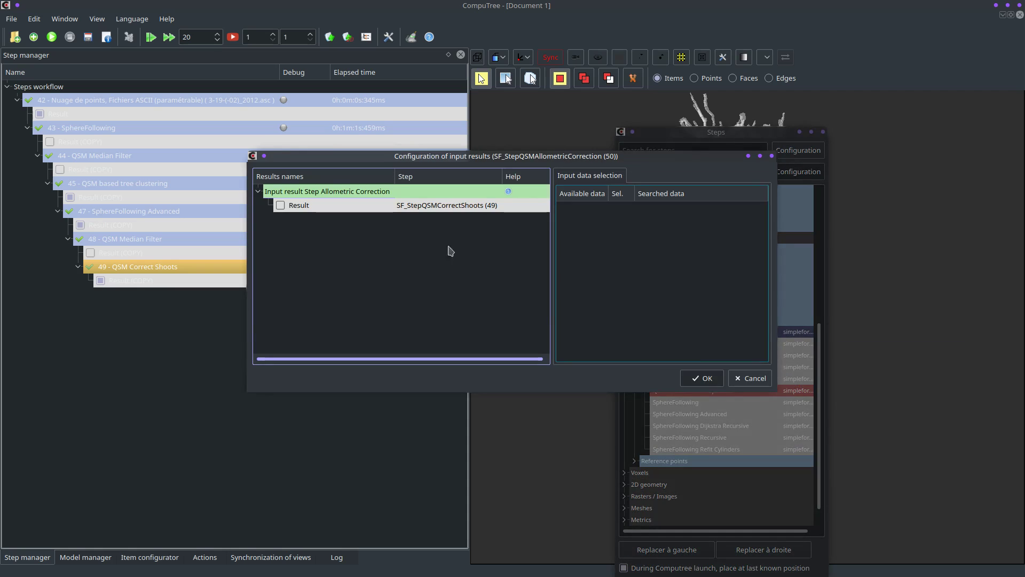
click(281, 210)
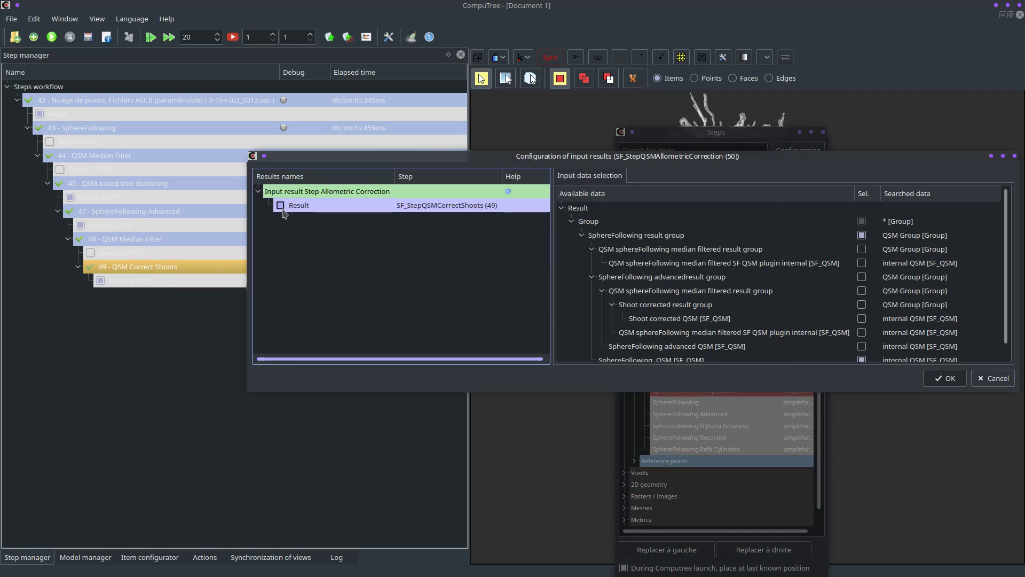
click(862, 319)
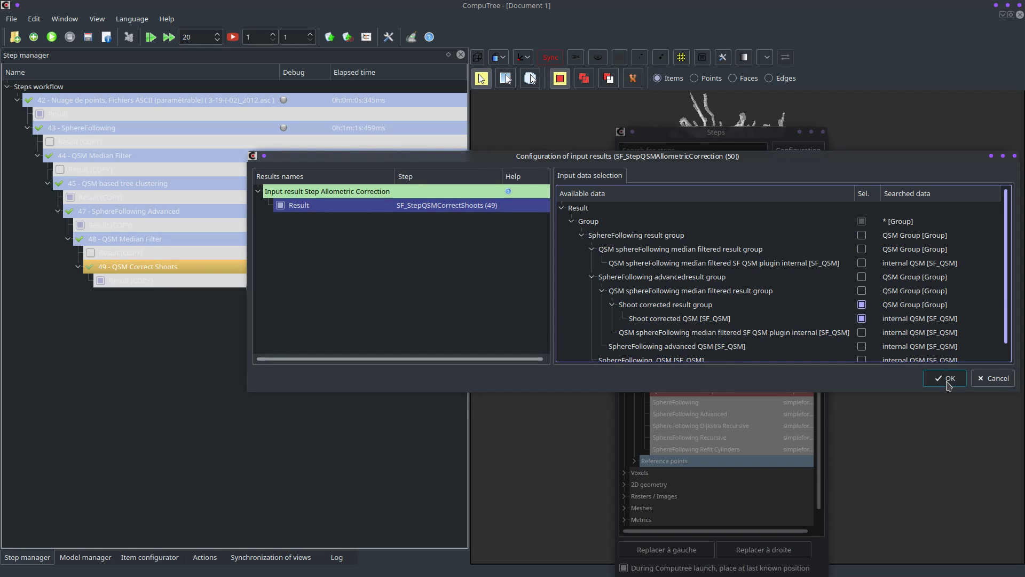
click(946, 379)
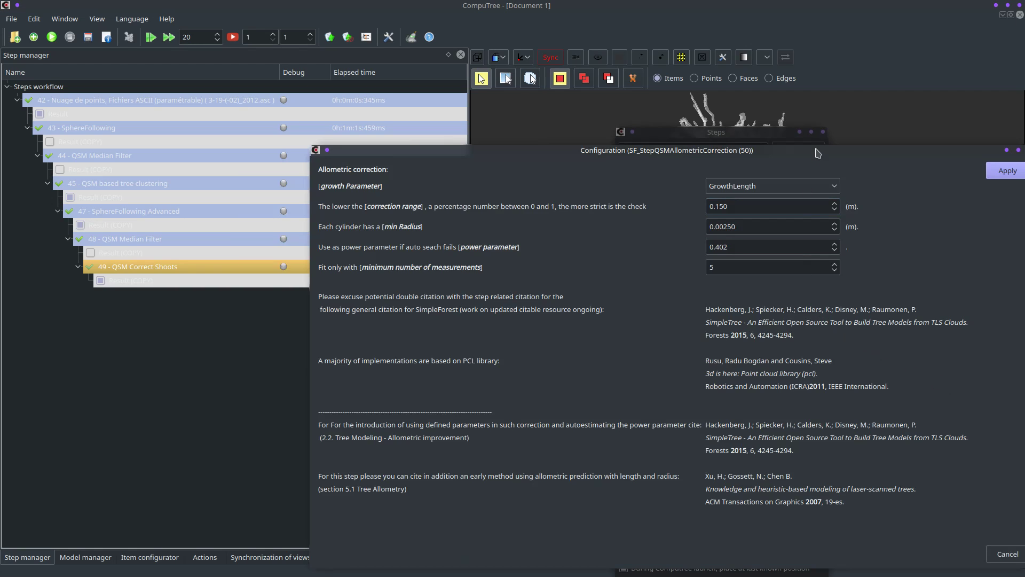
Run the allometric correction with the GrowthLength parameter, keeping correction range 0.150, minimum radius 0.00250, power parameter 0.402 and 5 measurements
drag(826, 155, 716, 131)
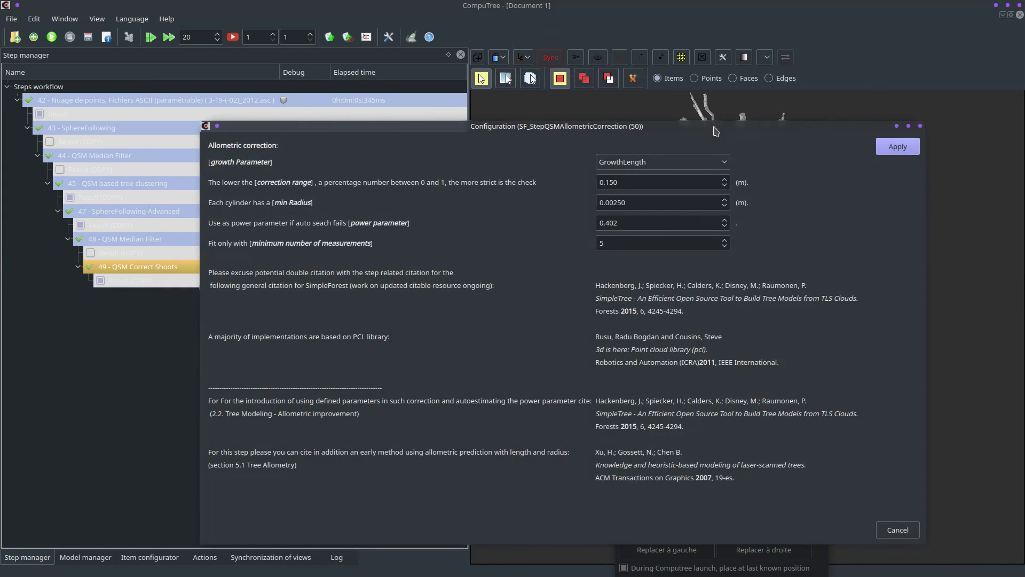
click(730, 166)
click(729, 165)
click(730, 166)
click(730, 165)
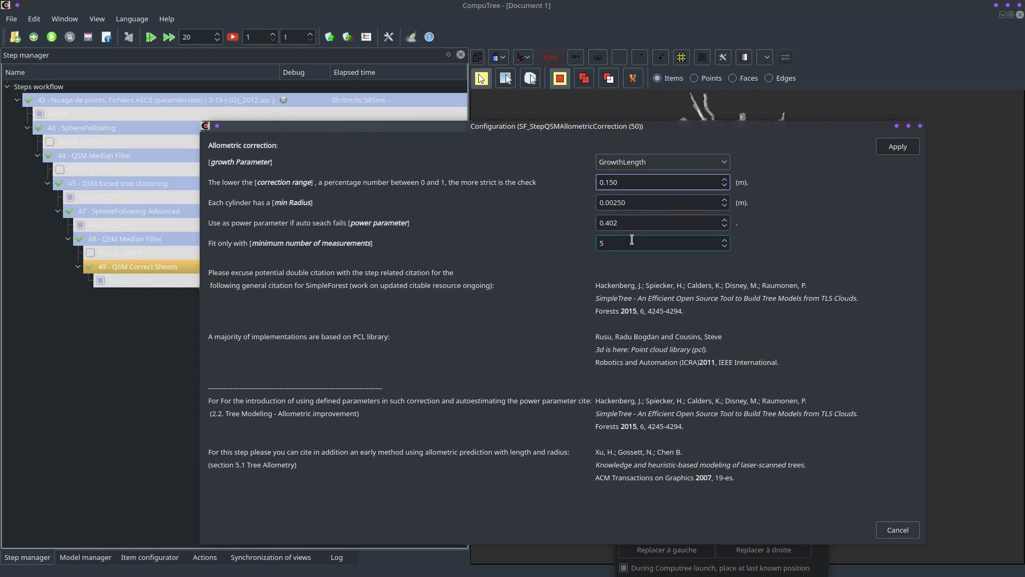
click(893, 149)
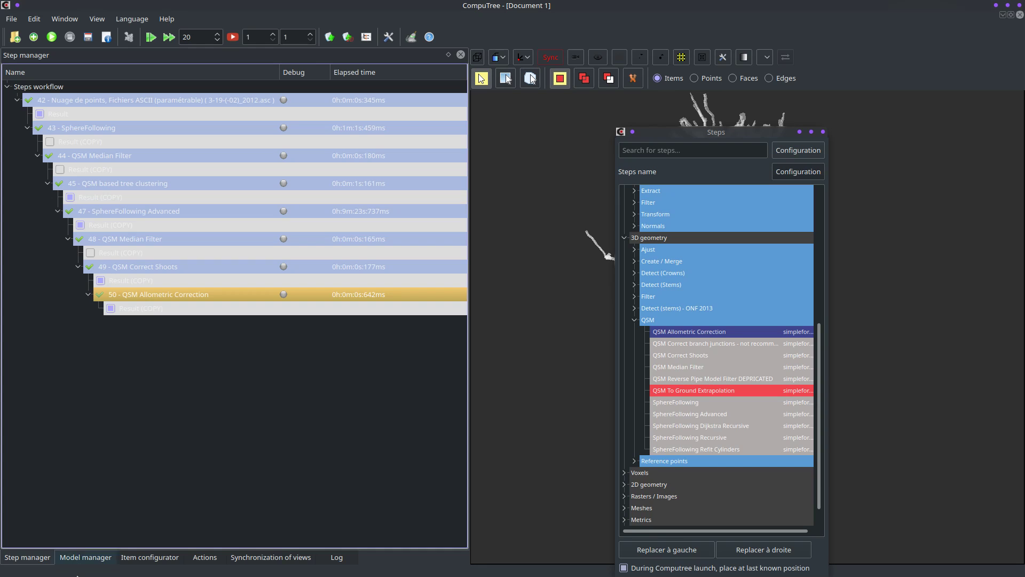
Display the allometric corrected QSM cylinders instead of the shoot corrected ones, with the tree view unobstructed
click(86, 563)
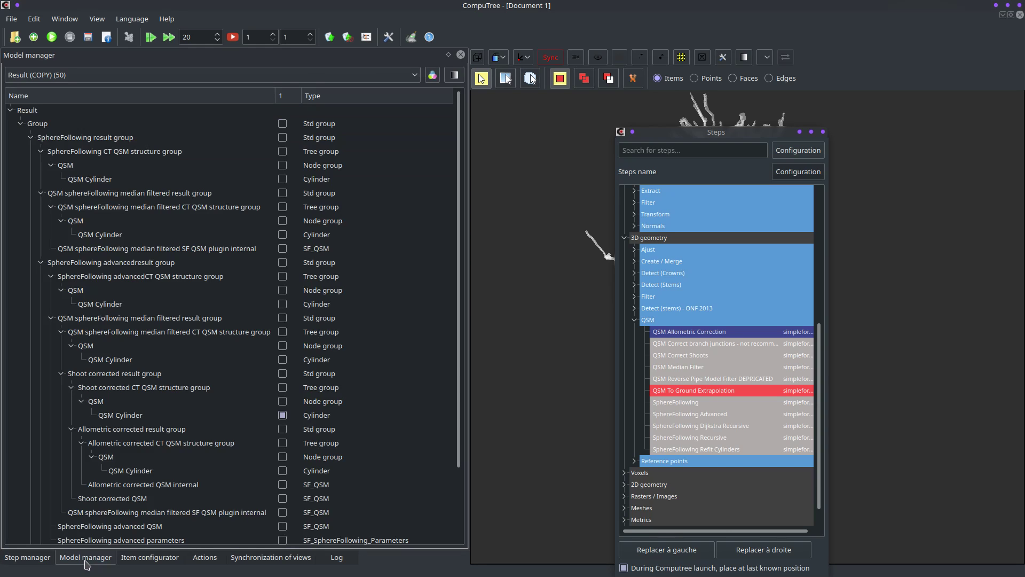
click(282, 470)
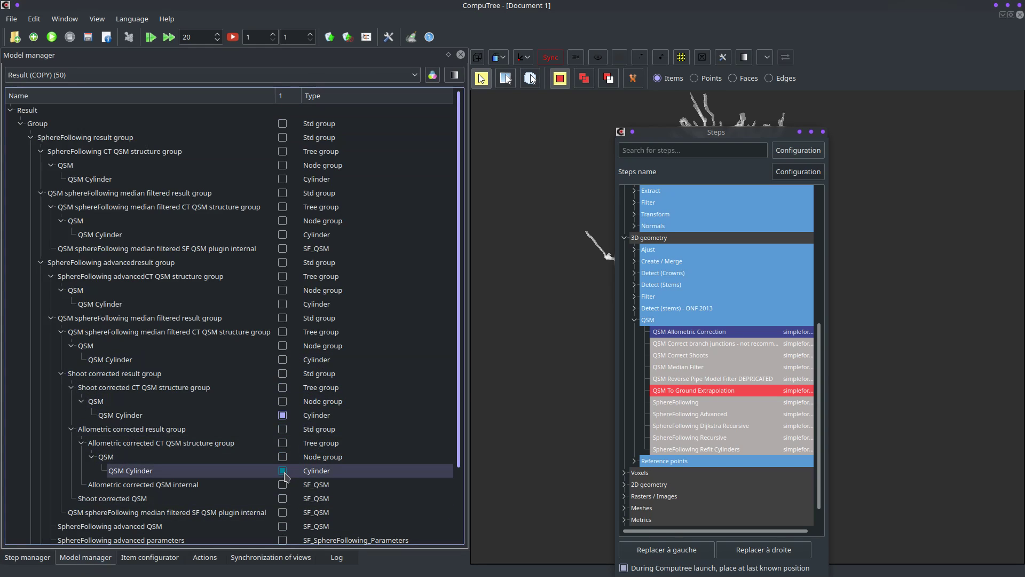
click(283, 416)
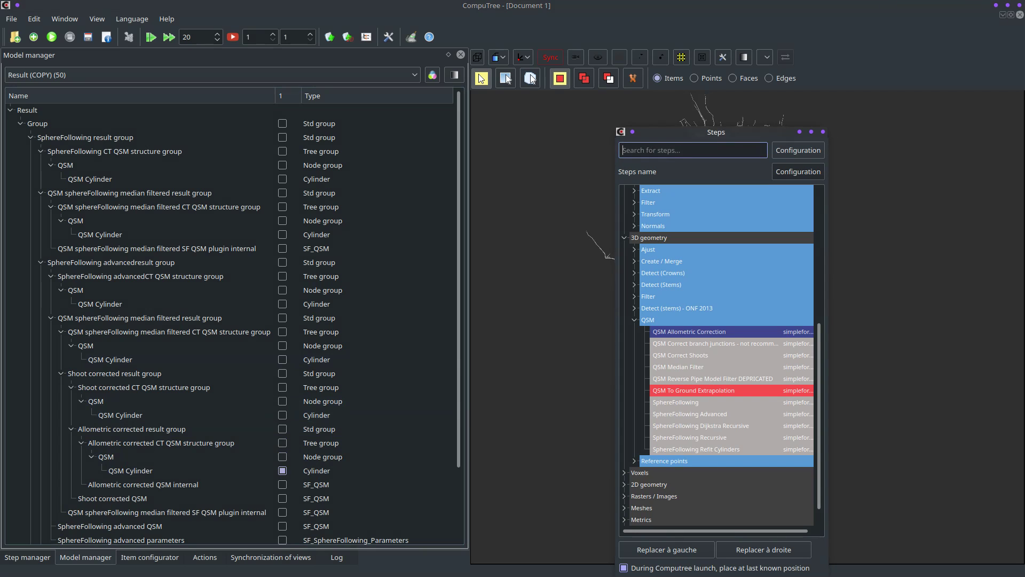
drag(712, 132, 502, 68)
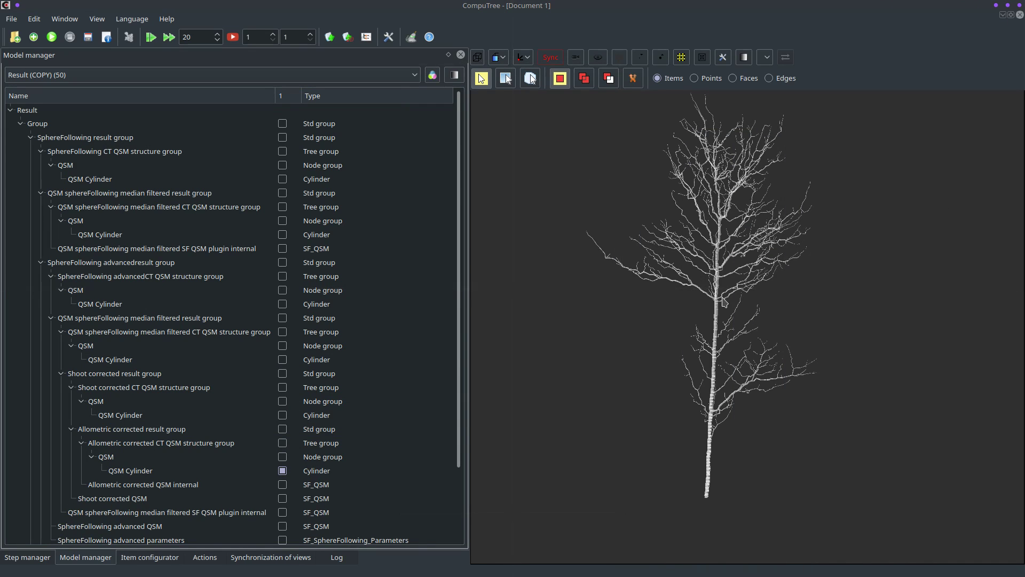
Examine the trunk and branches of the allometric corrected model up close and select its QSM Cylinder entry
scroll(691, 299, up, 5)
scroll(693, 305, down, 4)
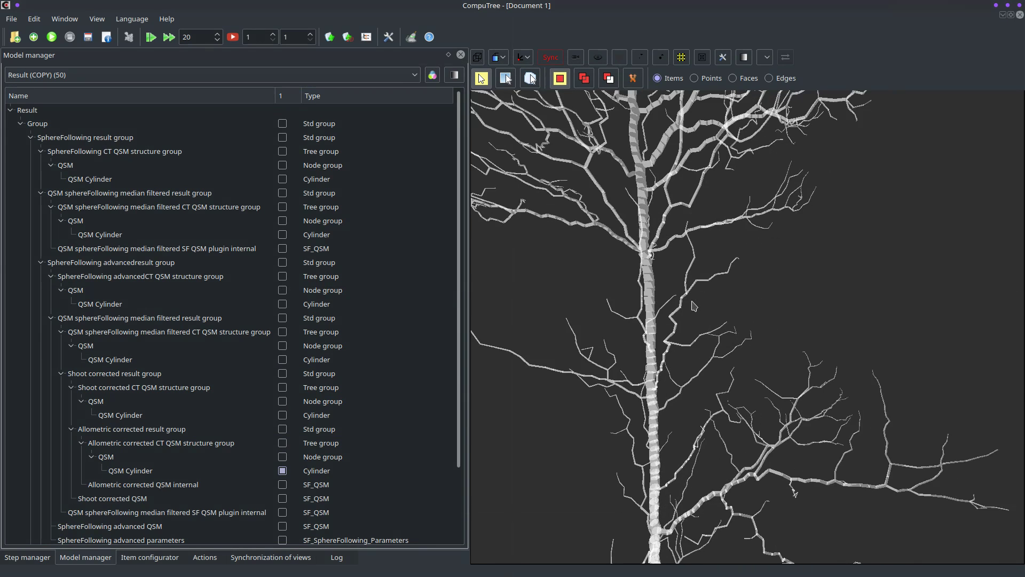
drag(692, 306, 709, 338)
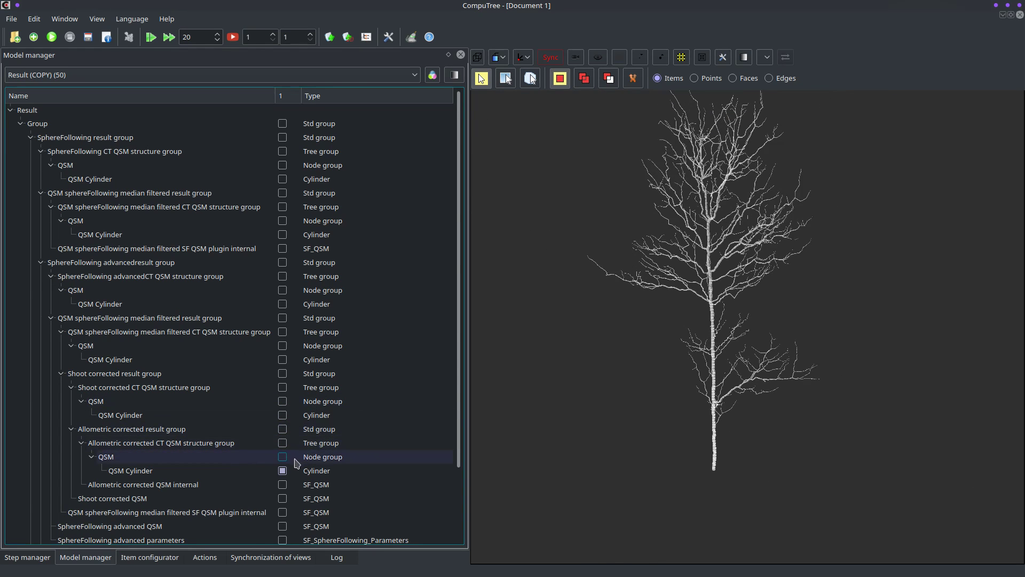
scroll(281, 485, down, 2)
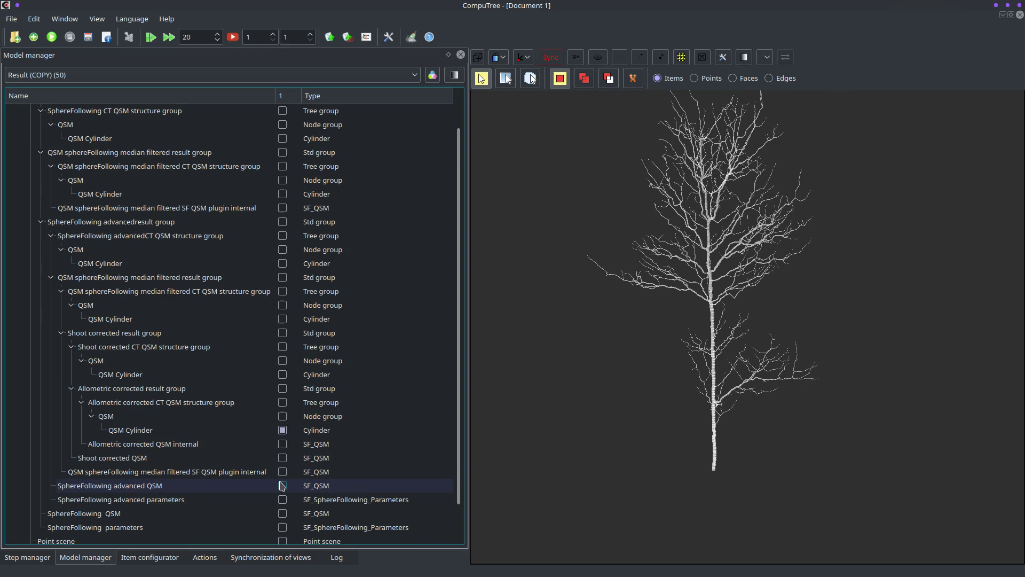
scroll(657, 339, up, 5)
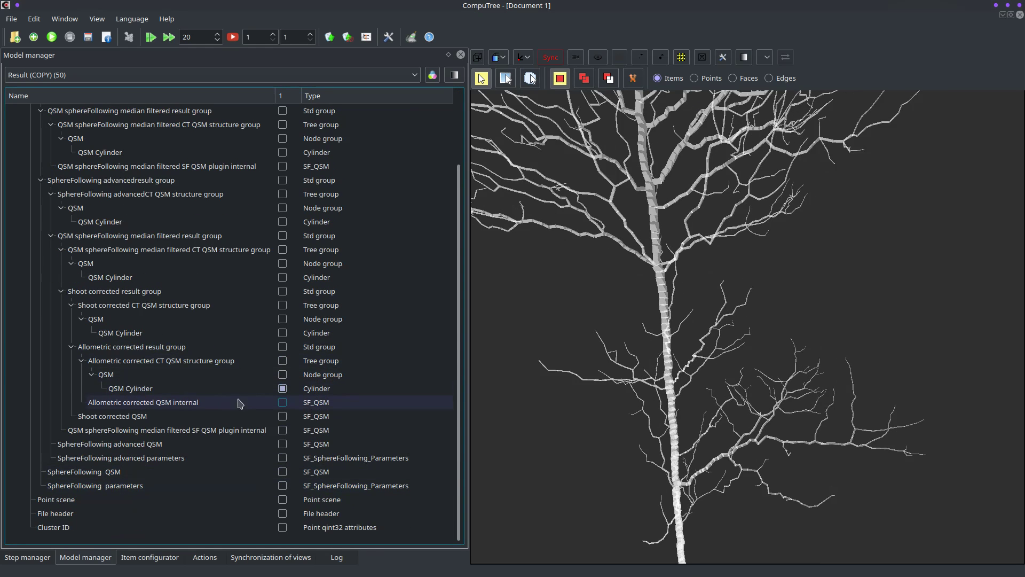
click(188, 392)
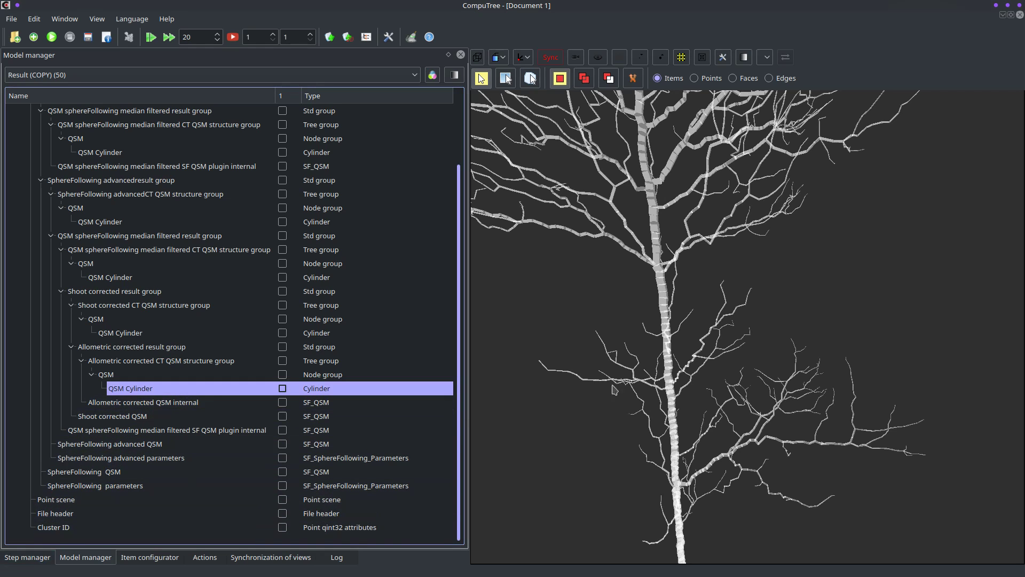
Select a single cylinder on the large low side branch of the allometric corrected model
scroll(732, 385, down, 4)
scroll(731, 385, up, 3)
scroll(730, 385, up, 4)
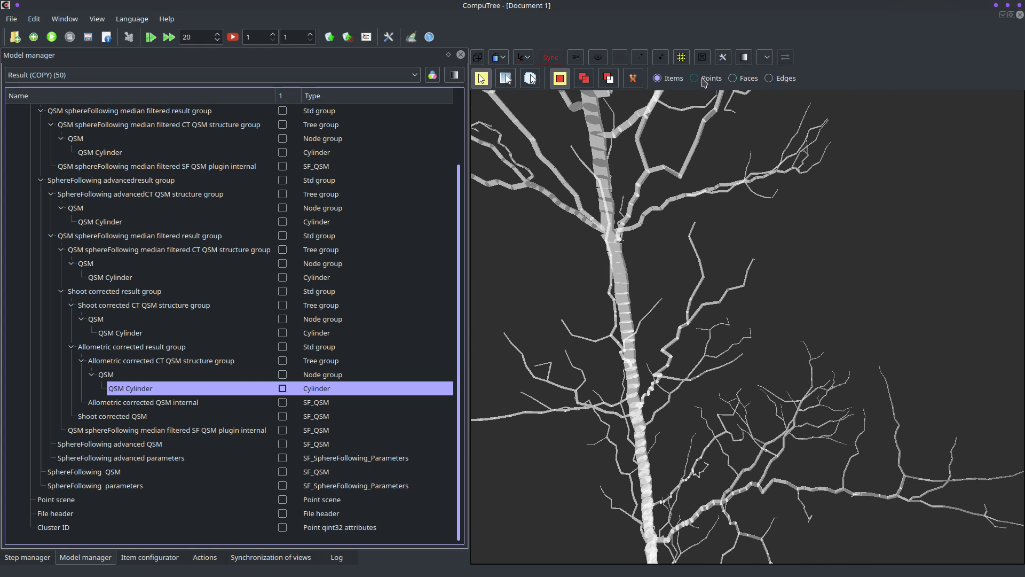
click(782, 484)
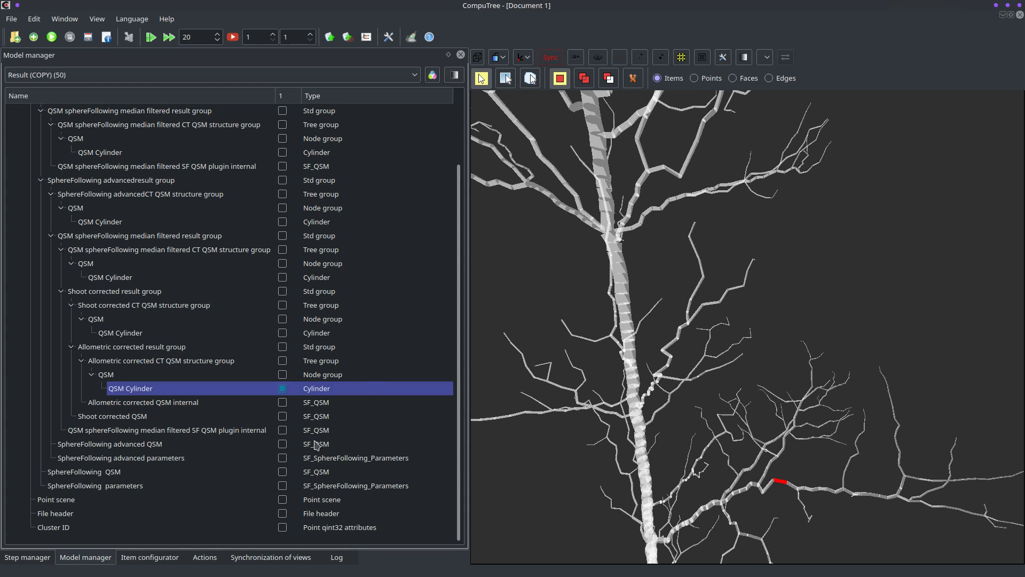
click(219, 560)
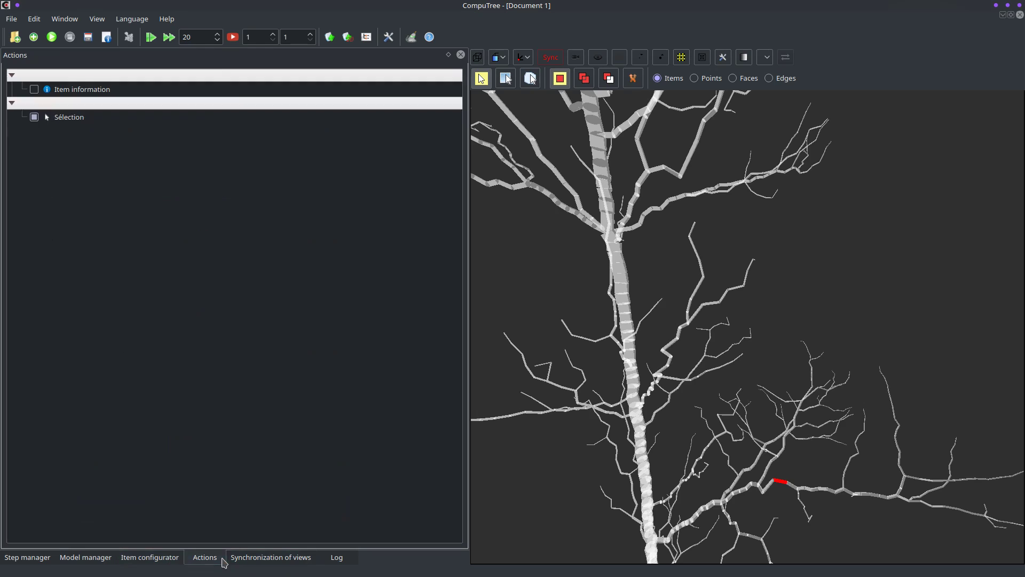
click(271, 561)
click(166, 562)
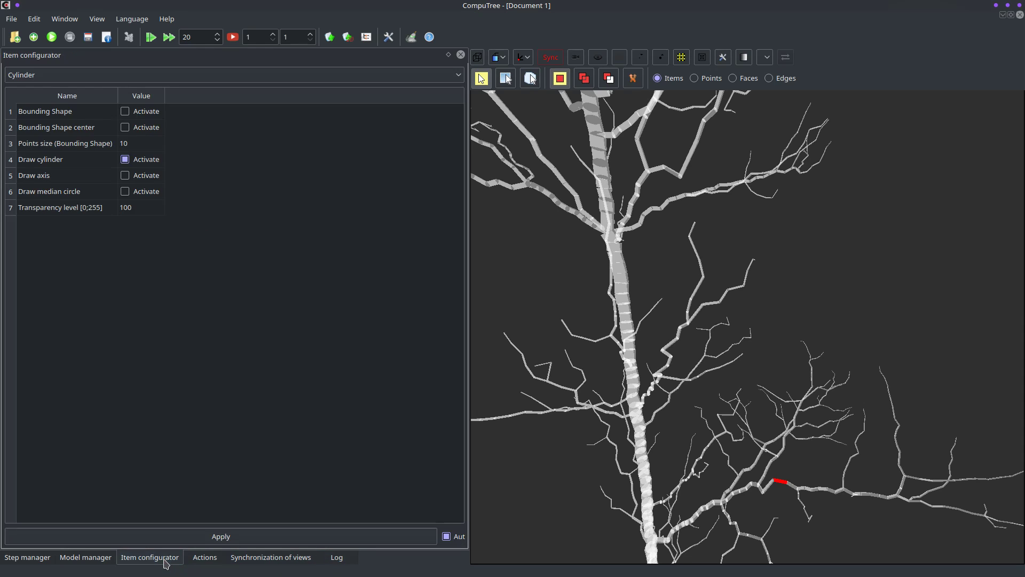
click(293, 558)
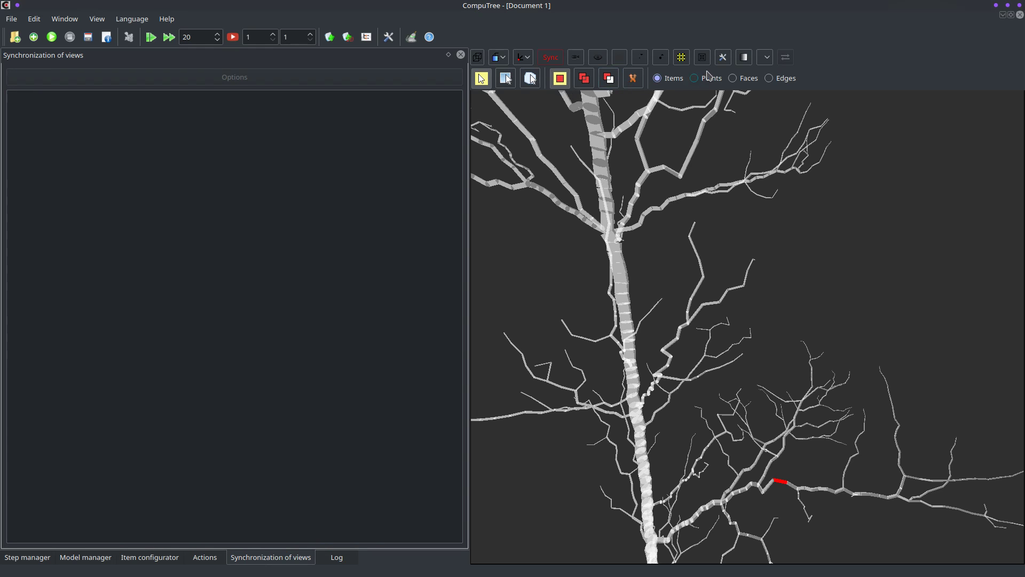
scroll(710, 181, down, 2)
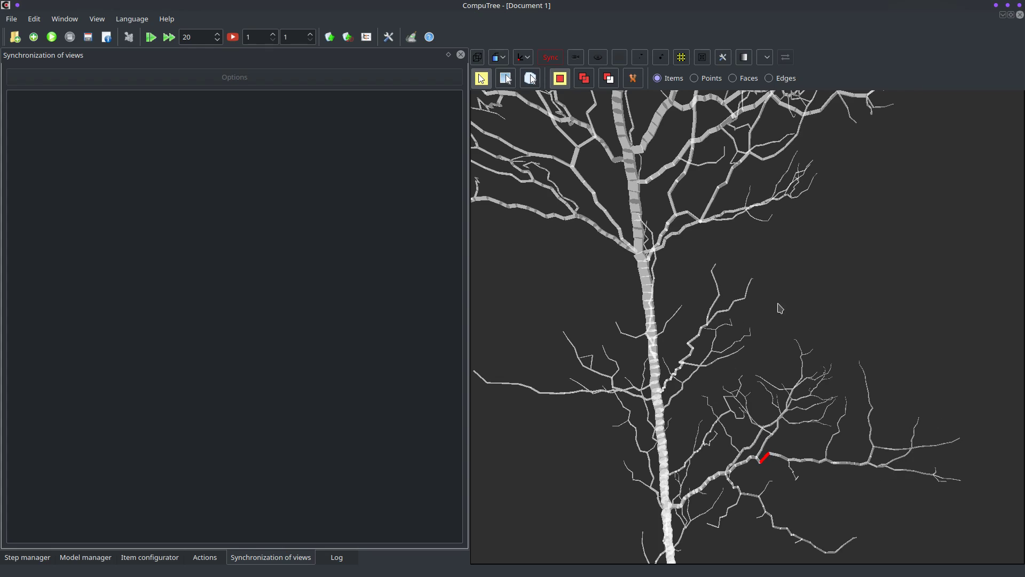
scroll(769, 336, down, 5)
scroll(796, 357, down, 6)
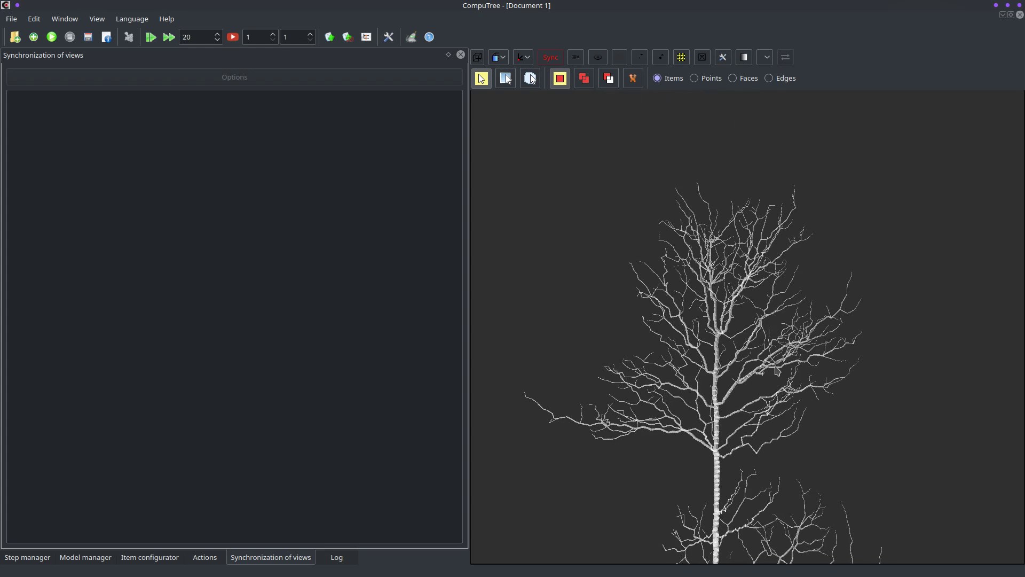
scroll(776, 370, up, 5)
click(27, 557)
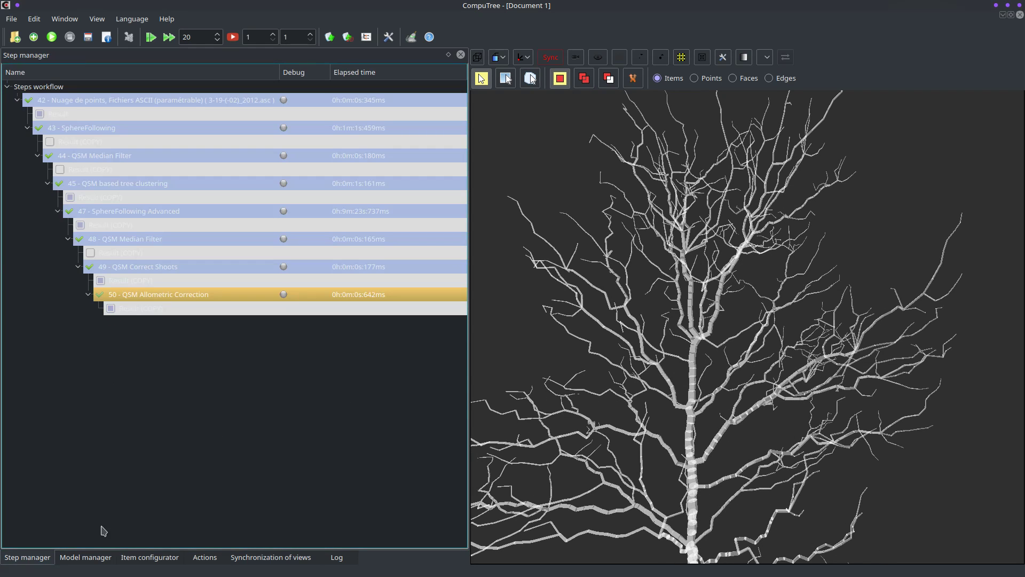
Show the point scene together with the allometric corrected QSM cylinders and inspect the outer branches up close
click(70, 555)
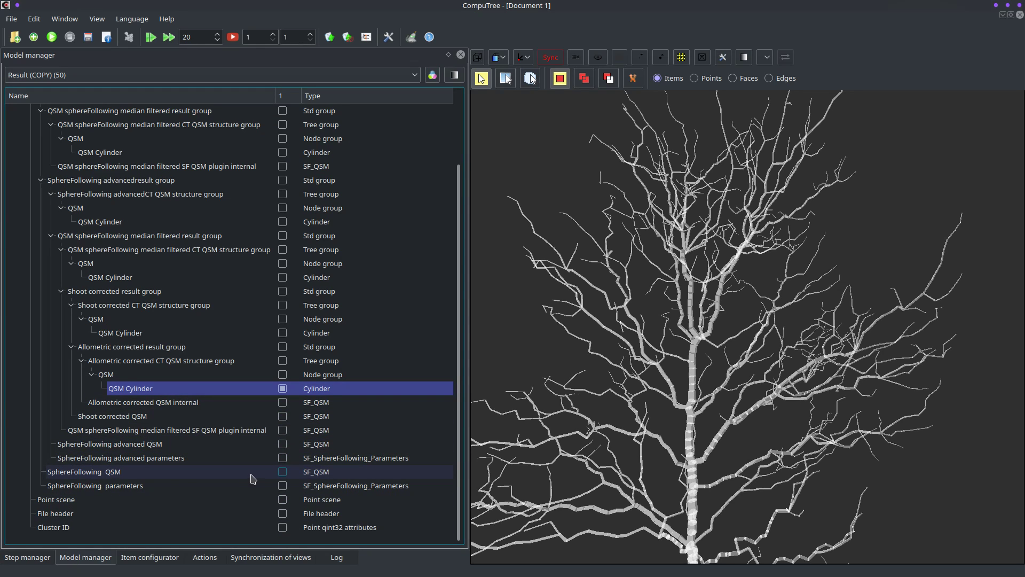
click(282, 499)
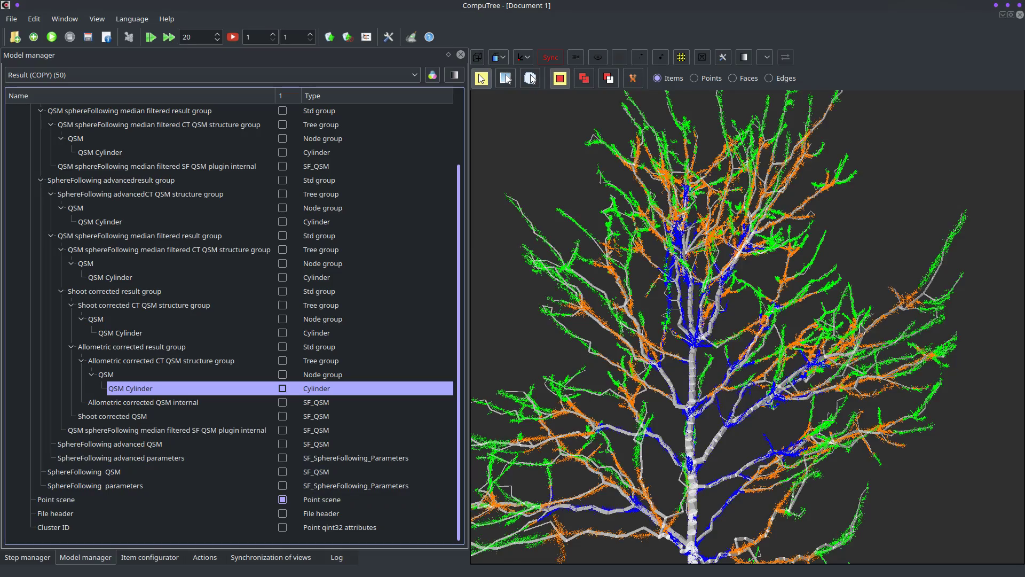
scroll(707, 403, up, 5)
scroll(707, 403, up, 3)
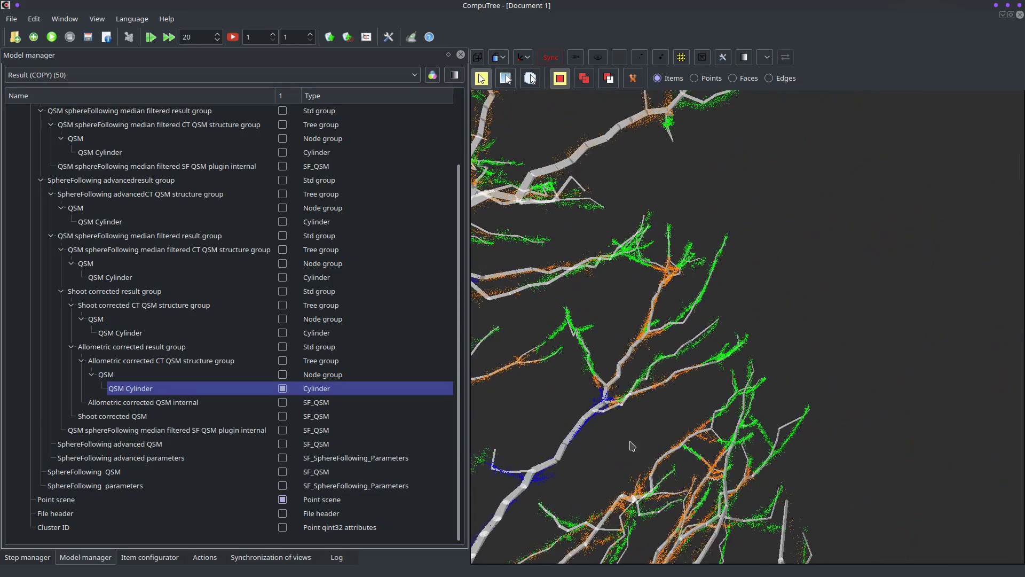
scroll(702, 239, up, 3)
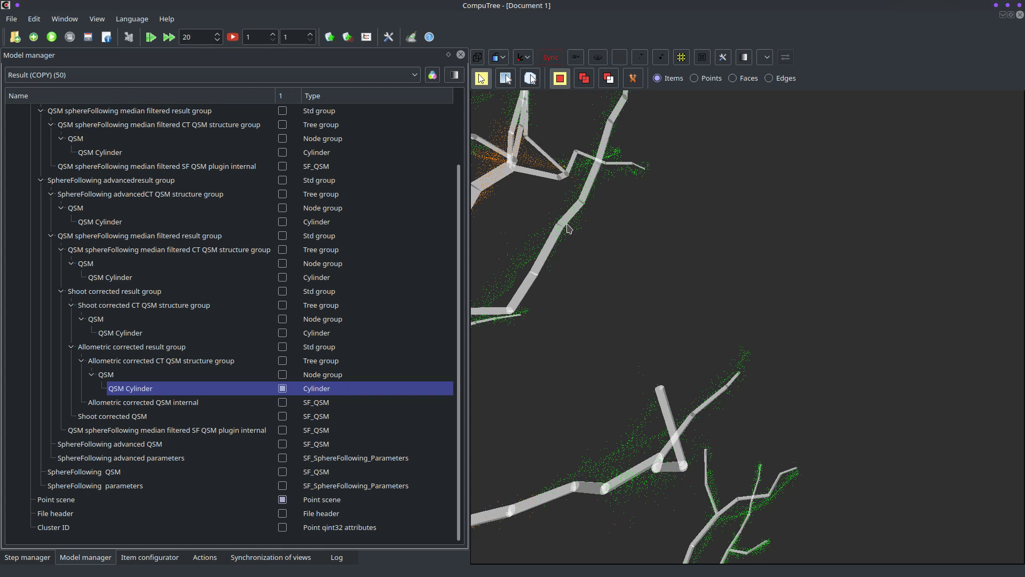
scroll(557, 215, down, 3)
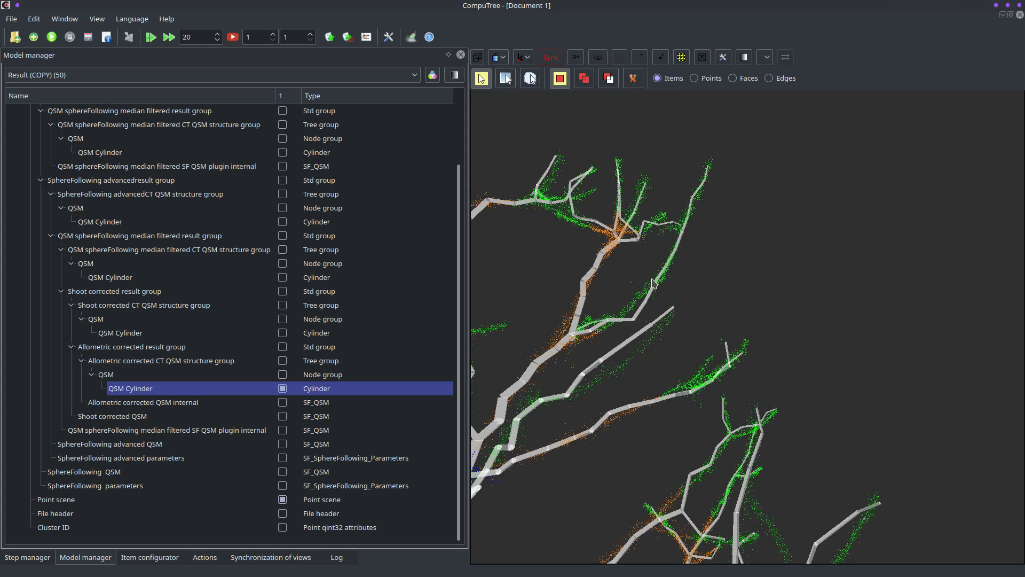
Compare the corrected cylinders with the point cloud across the crown, the trunk and the lower branches
scroll(654, 283, down, 10)
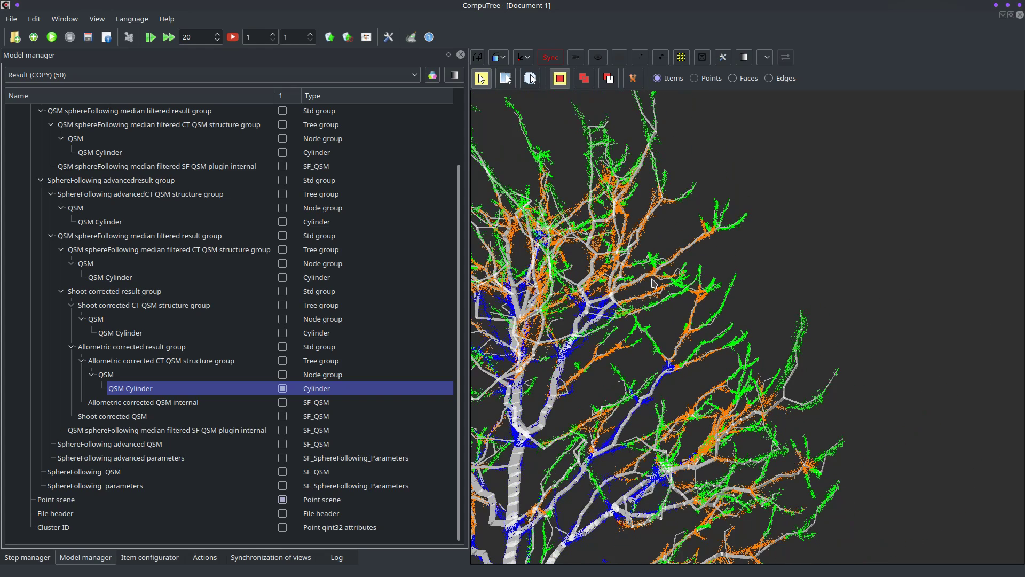
scroll(653, 283, down, 3)
scroll(653, 283, down, 4)
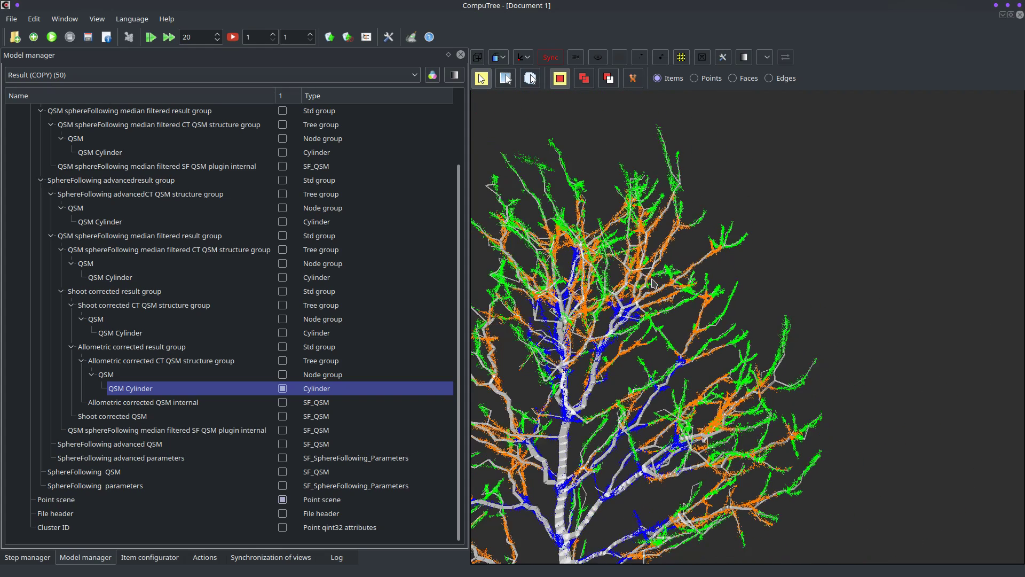
scroll(603, 365, up, 5)
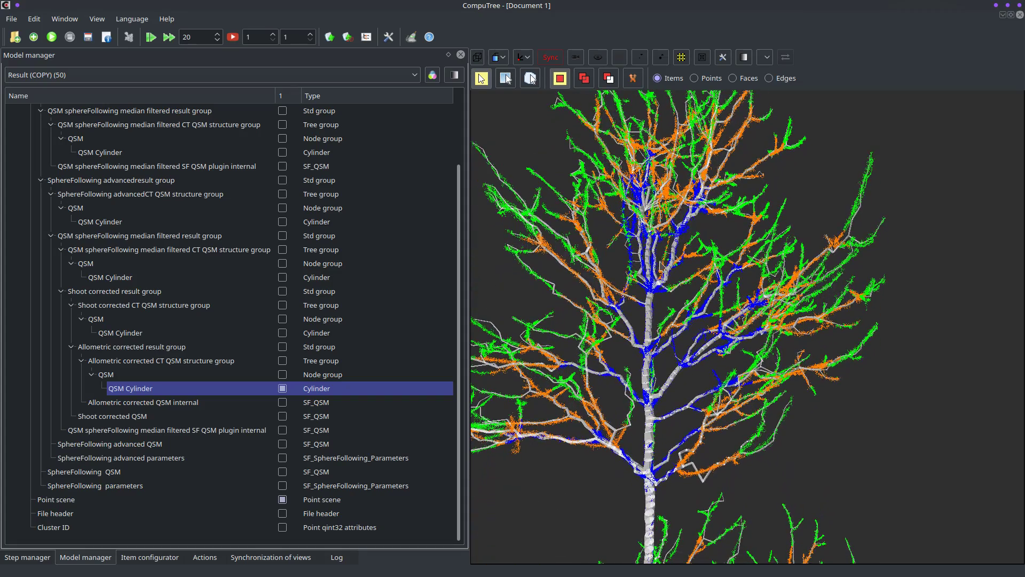
scroll(662, 312, up, 4)
scroll(662, 312, up, 5)
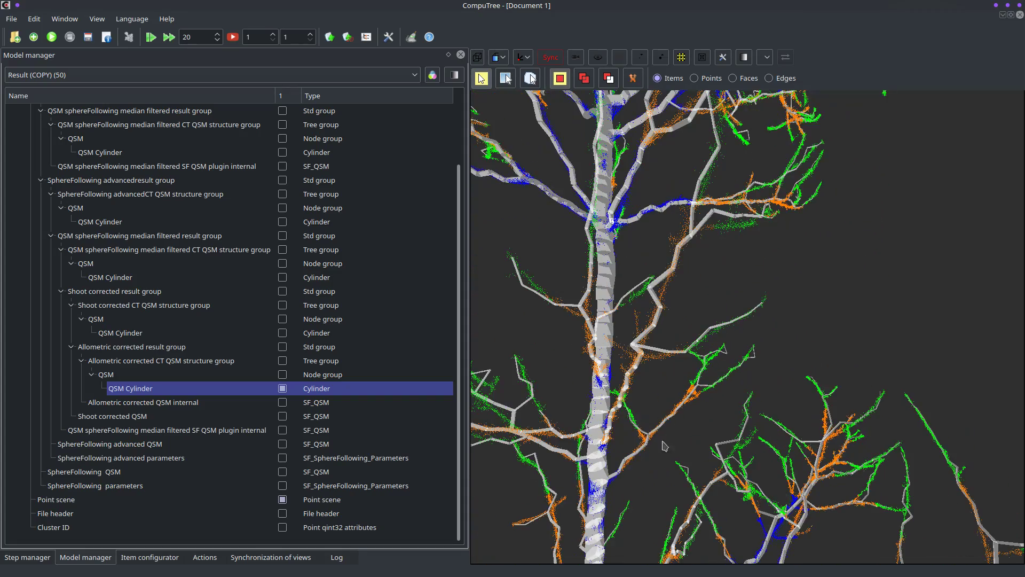
scroll(647, 460, down, 3)
scroll(648, 460, up, 3)
scroll(647, 460, down, 6)
scroll(647, 461, down, 3)
drag(672, 483, 646, 490)
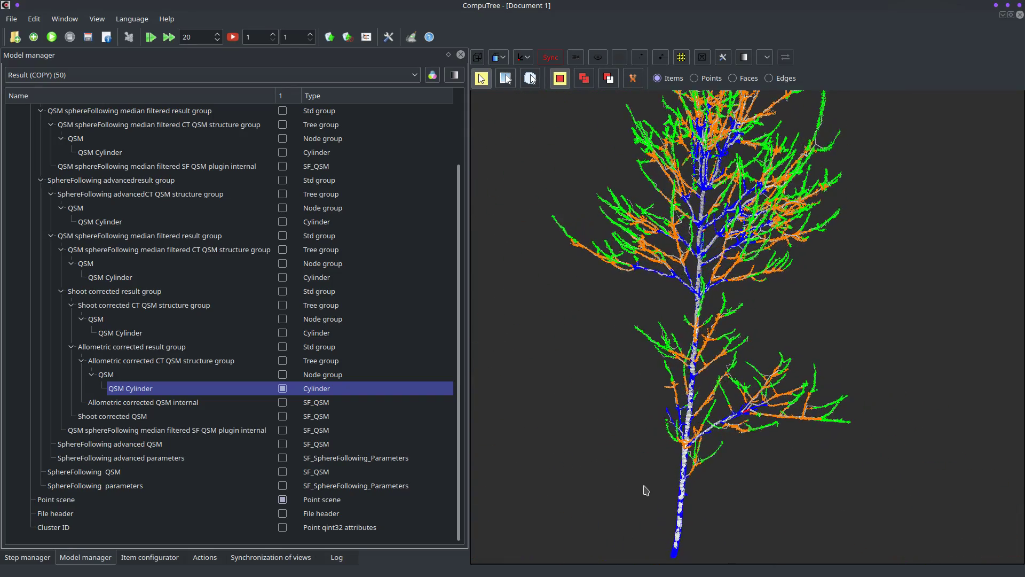
scroll(646, 490, up, 6)
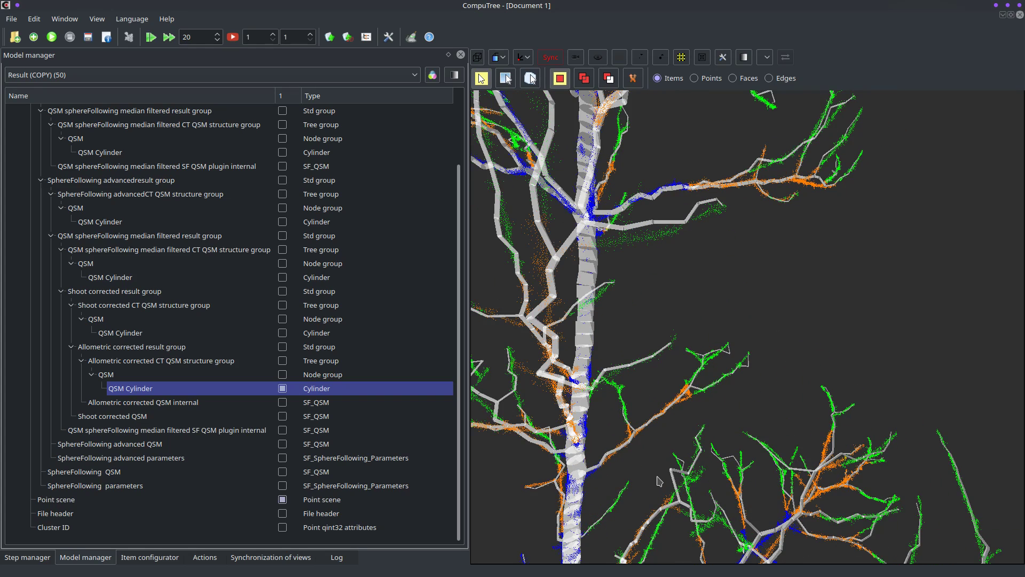
scroll(658, 480, down, 5)
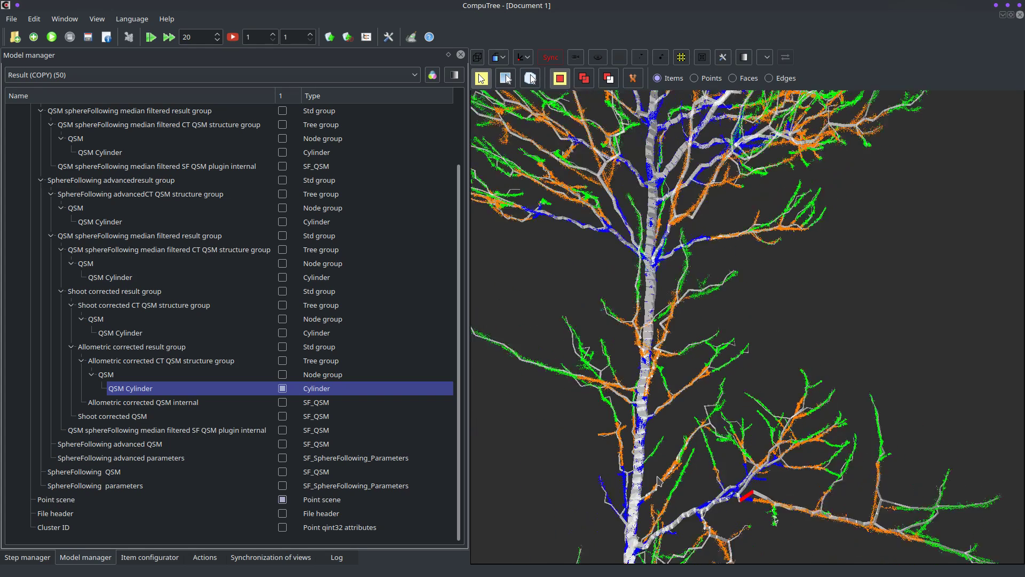
scroll(659, 481, down, 2)
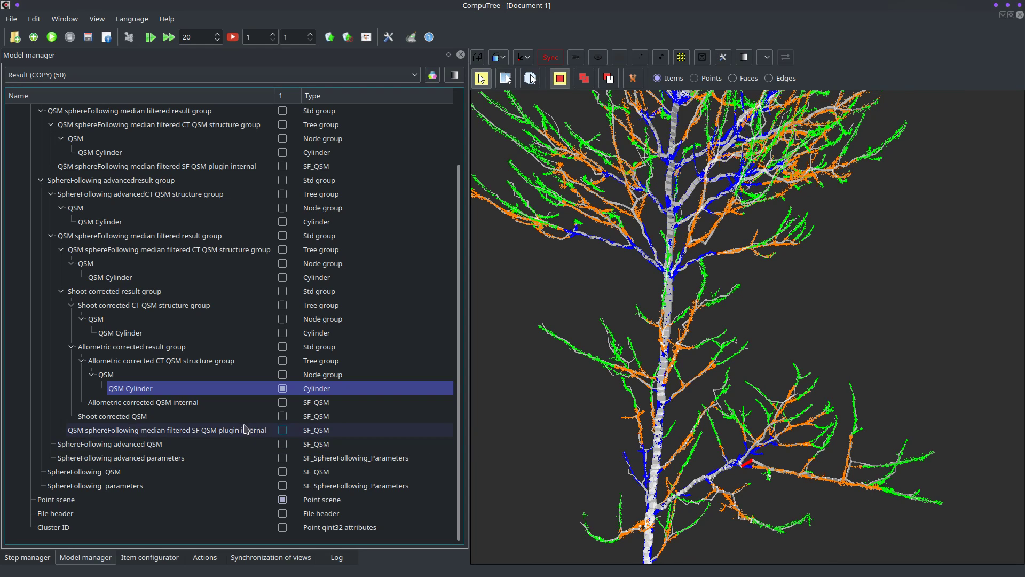
Hide the point scene and colorize the allometric corrected QSM cylinders by log growthLength
click(282, 500)
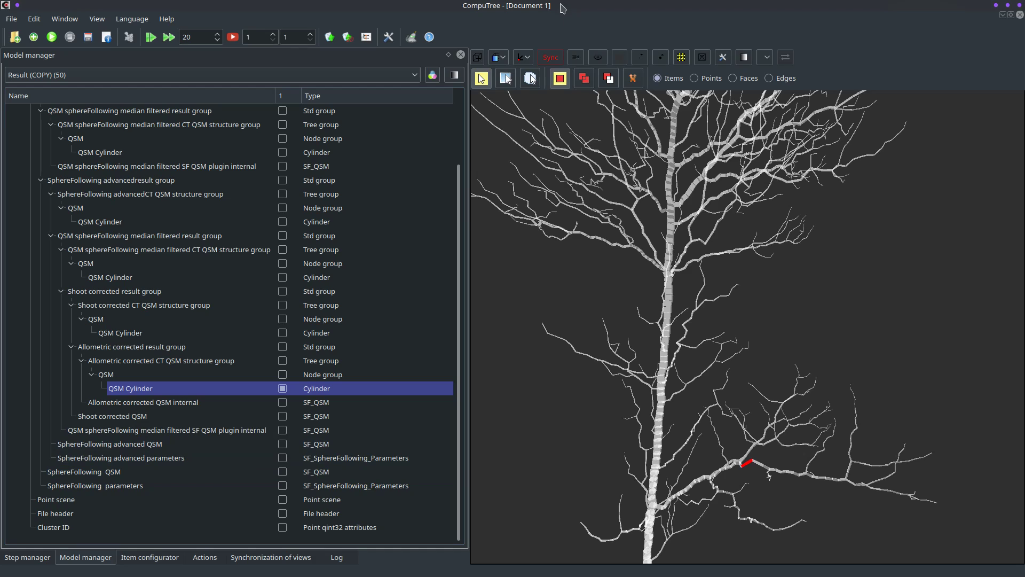
right_click(202, 392)
mouse_move(249, 400)
mouse_move(316, 427)
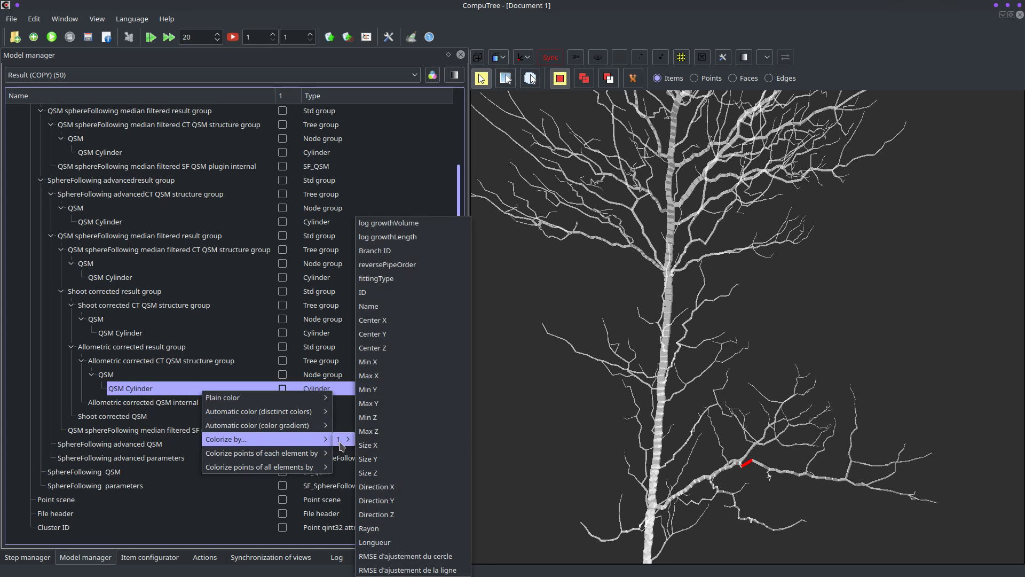
click(426, 237)
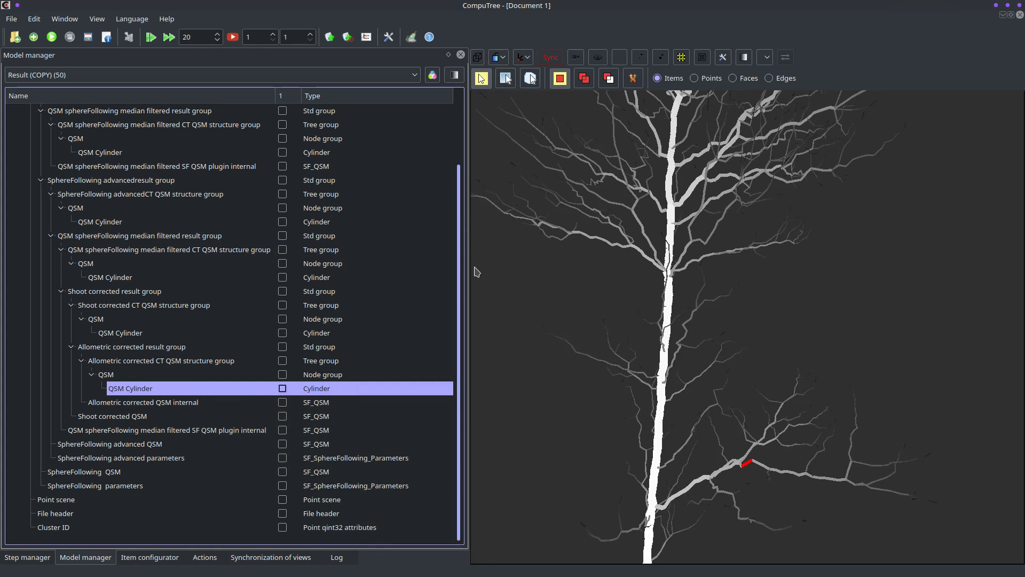
Choose the green-yellow-red-blue color gradient and recolorize the allometric corrected QSM cylinders by log growthLength
click(455, 76)
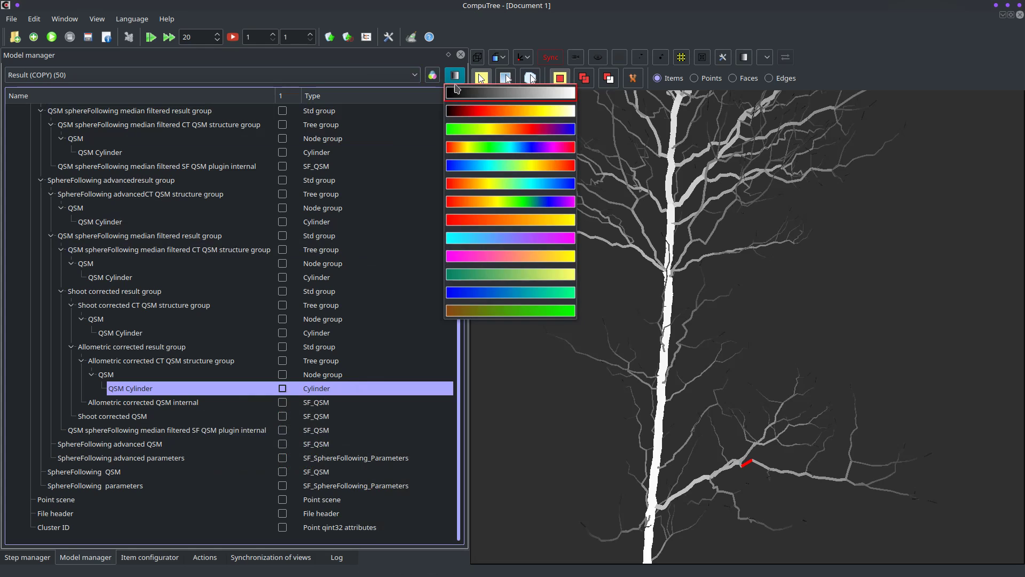
click(483, 132)
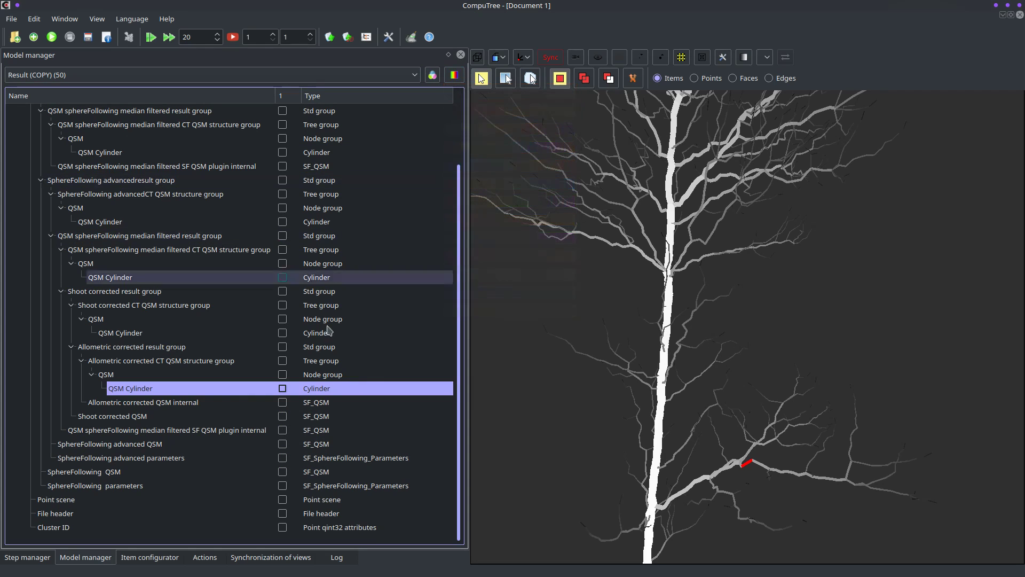
right_click(335, 390)
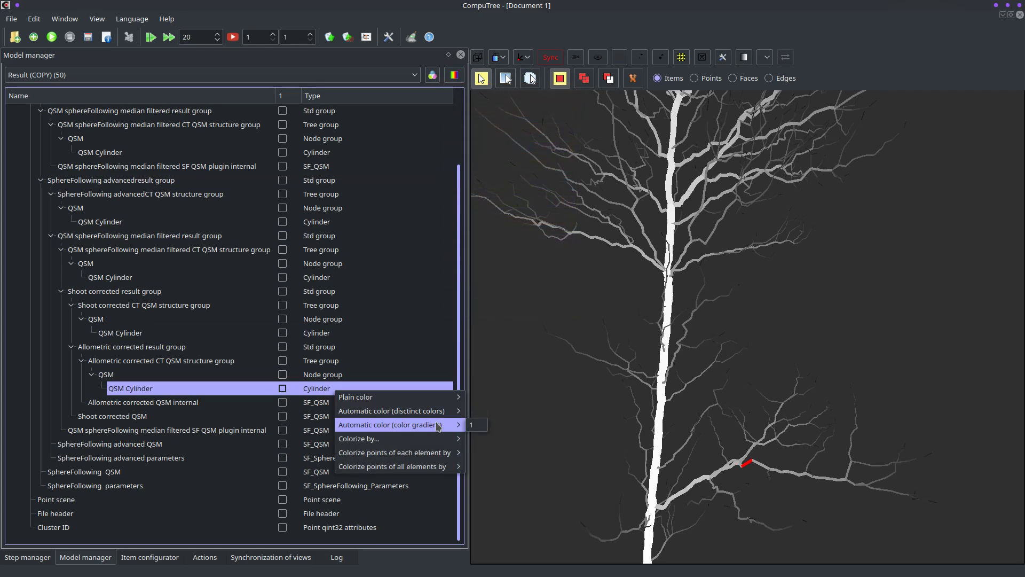
mouse_move(422, 439)
mouse_move(475, 439)
click(538, 237)
drag(636, 309, 654, 384)
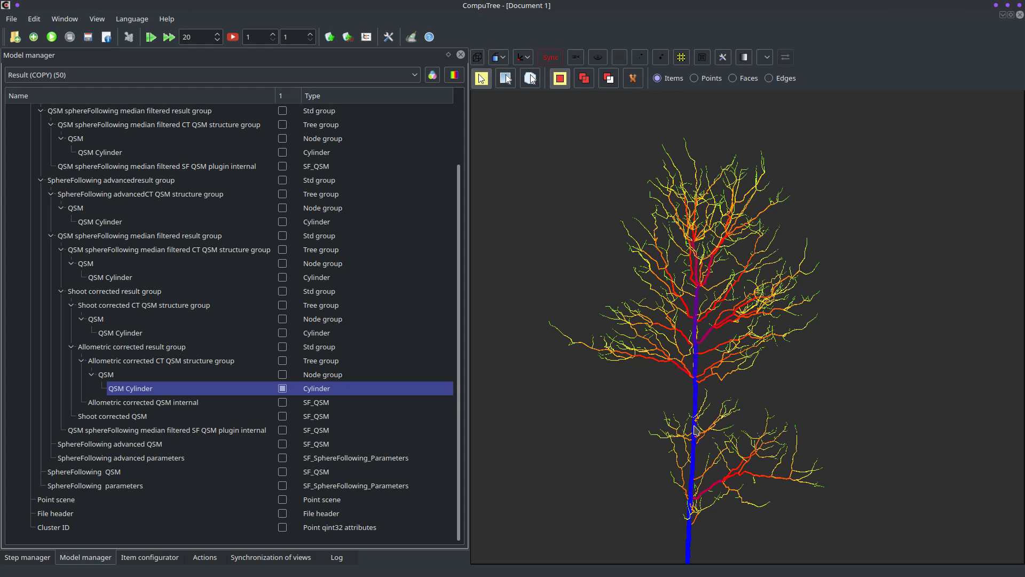
Examine the growth length coloring along the trunk, the main branches and the fine twigs of the tree
scroll(695, 426, down, 1)
scroll(696, 426, up, 5)
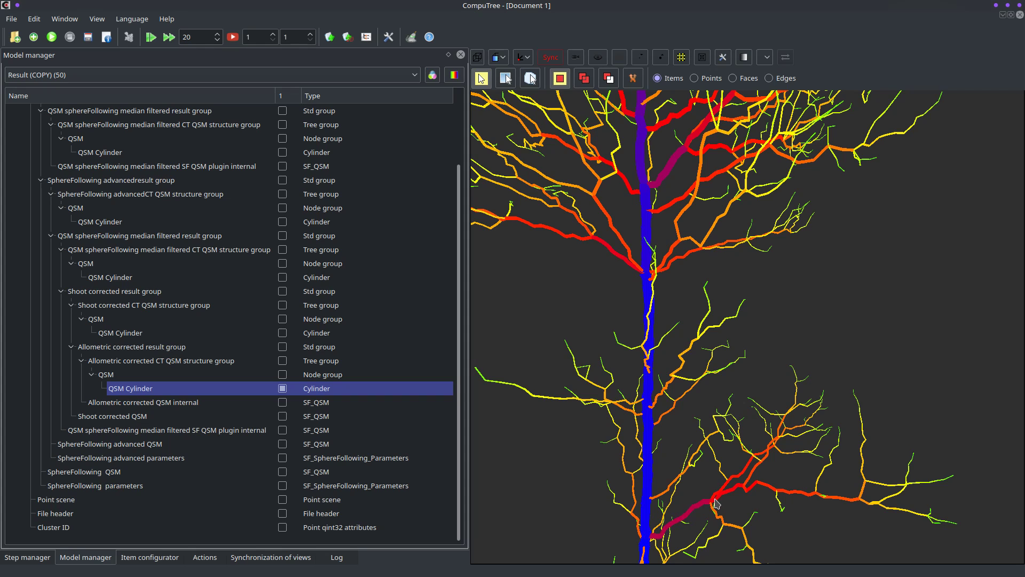
scroll(716, 504, down, 3)
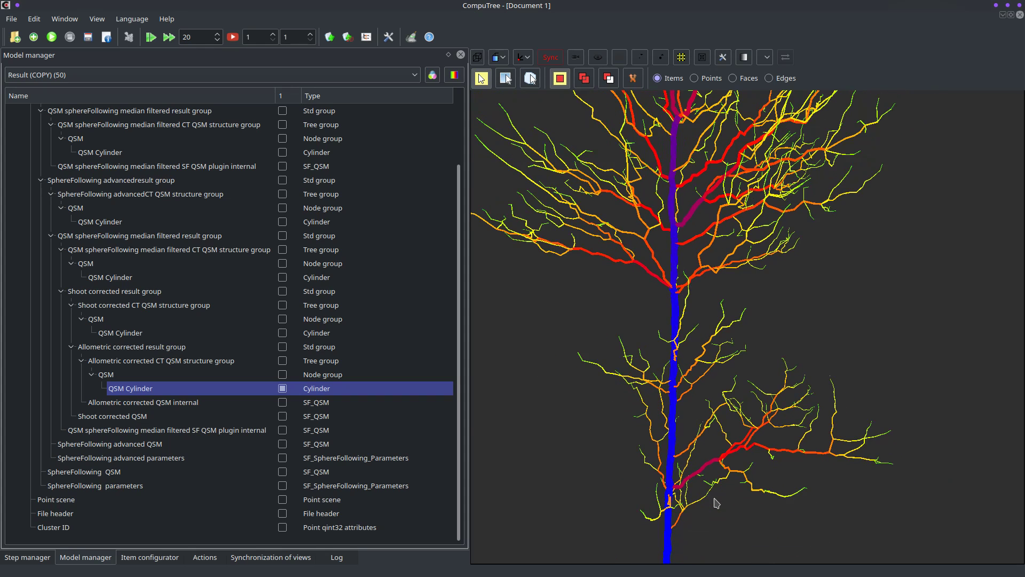
drag(716, 504, 716, 497)
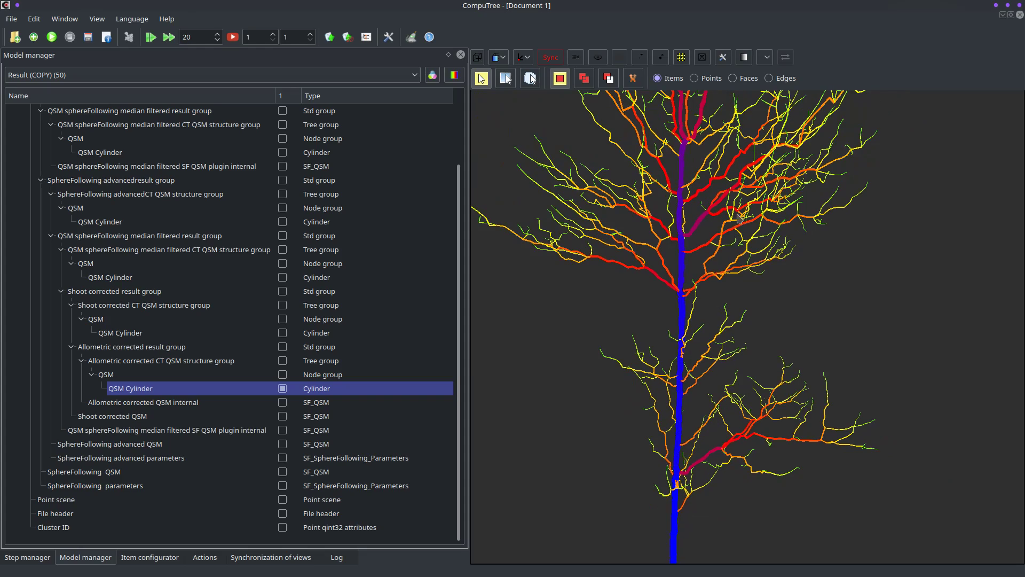
drag(716, 159, 701, 245)
scroll(704, 246, up, 5)
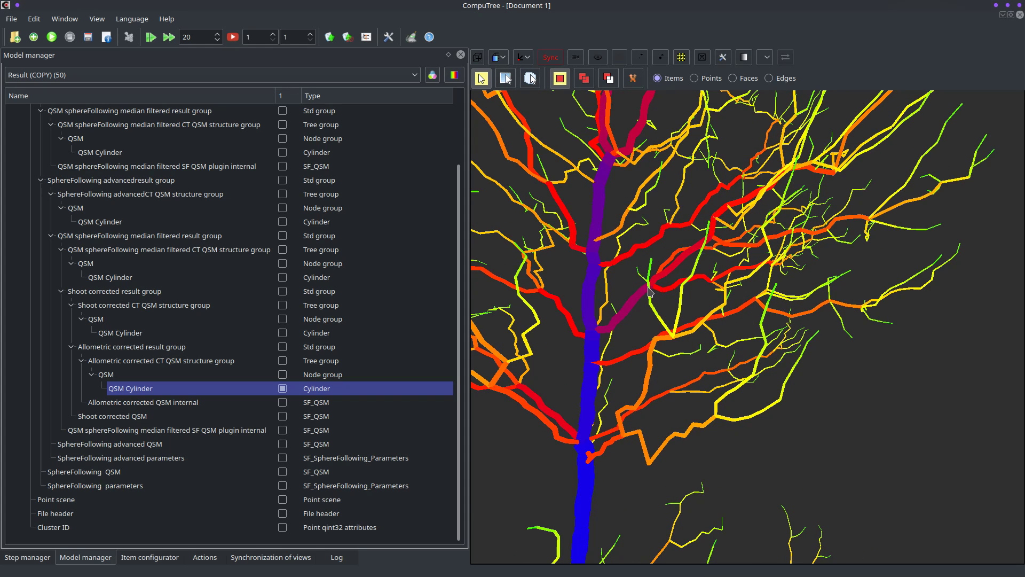
scroll(649, 291, down, 5)
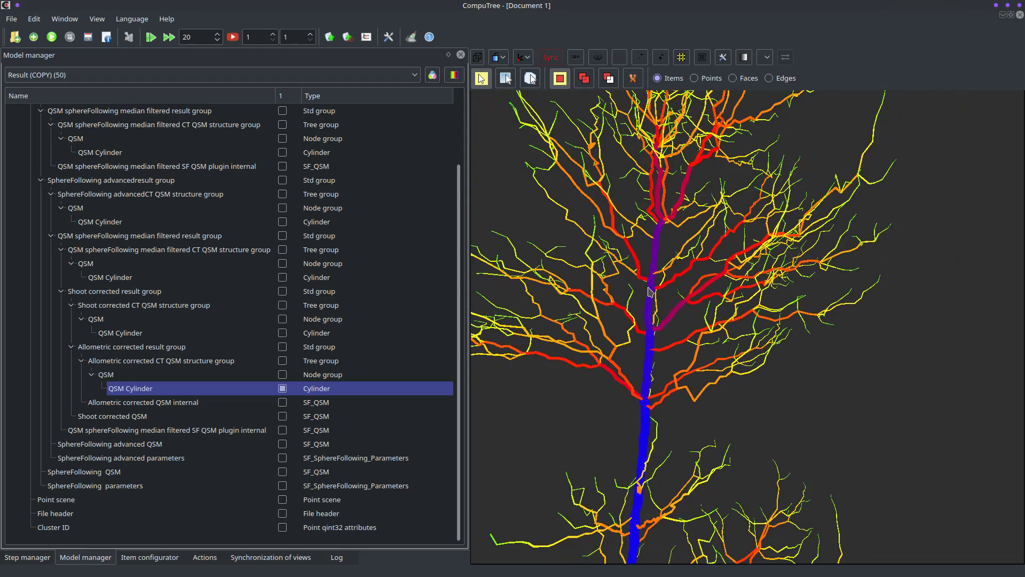
scroll(628, 295, up, 5)
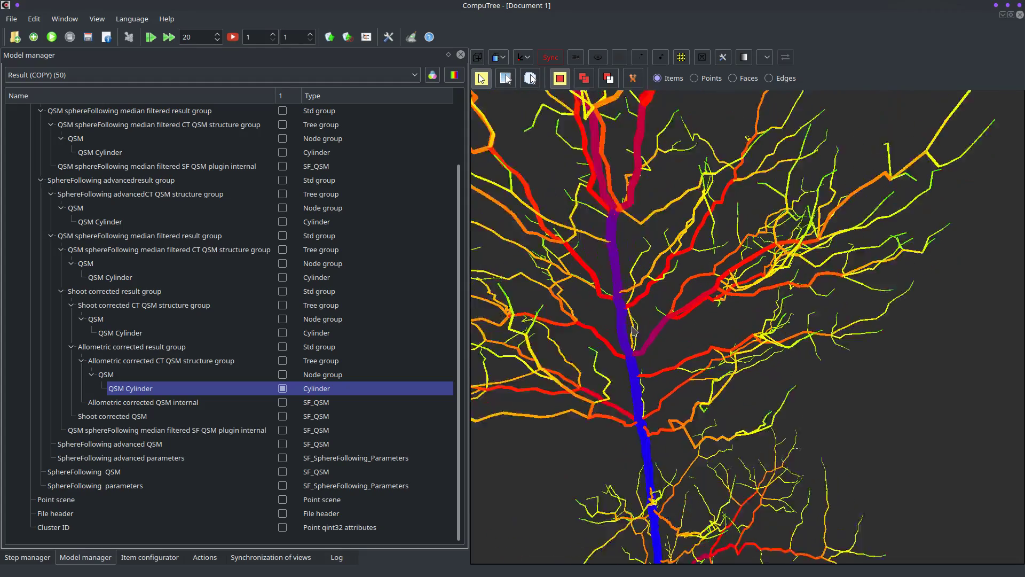
scroll(633, 331, down, 5)
scroll(635, 330, up, 4)
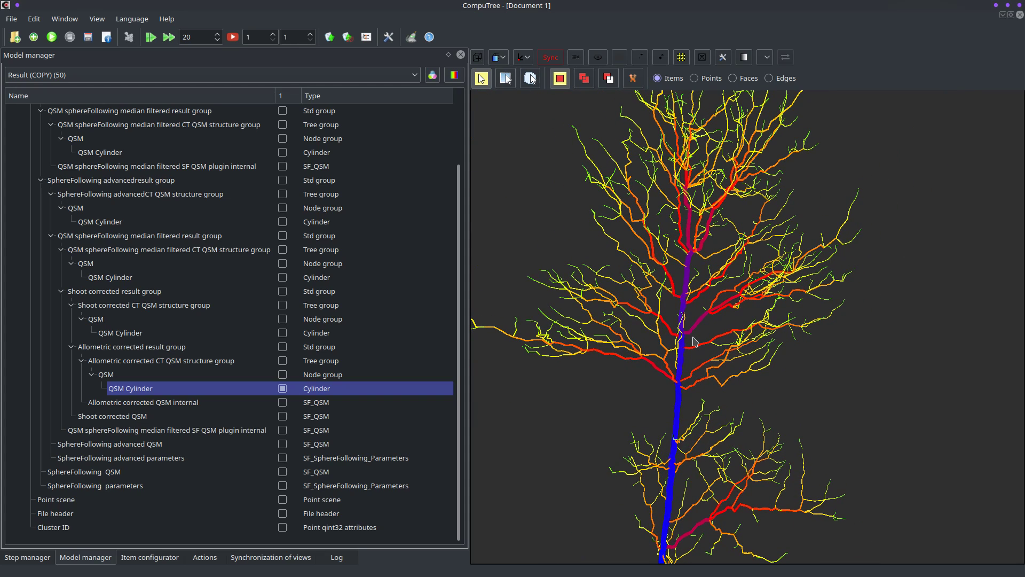
scroll(705, 337, down, 3)
scroll(710, 363, up, 5)
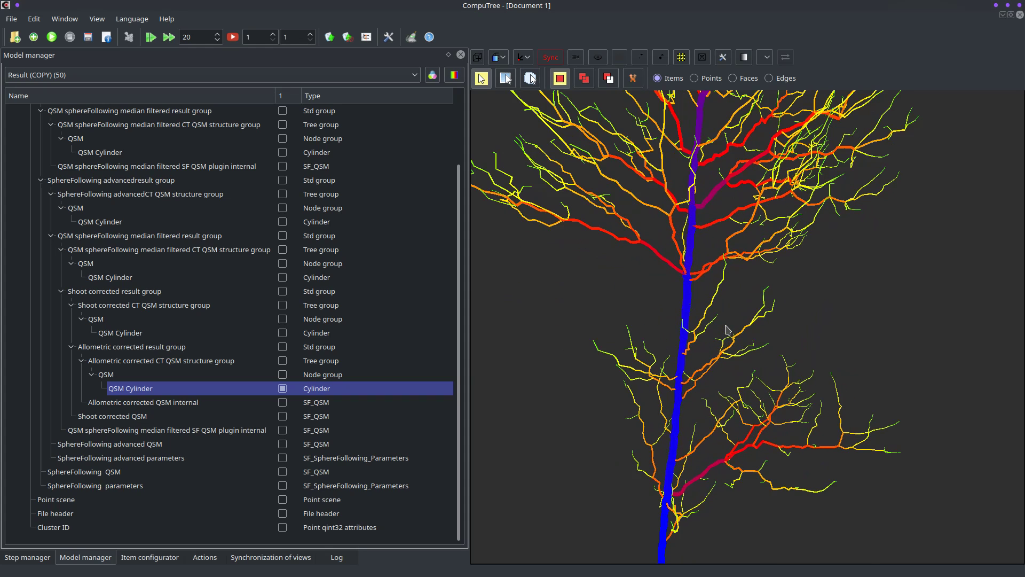
scroll(727, 330, down, 1)
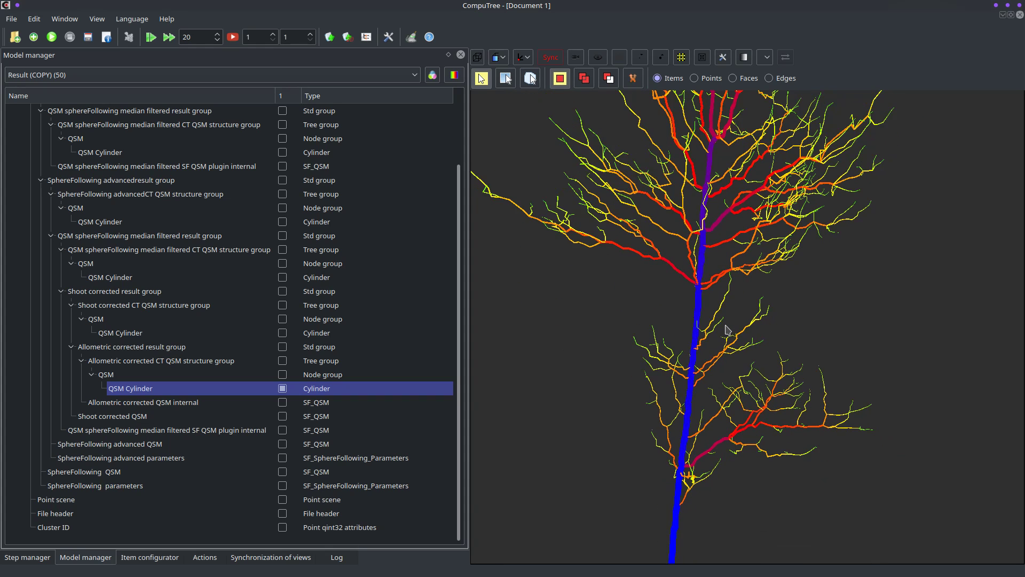
Switch to SimpleForestUserGuide.pdf in Okular and follow its table of contents entry to chapter 5, QSM steps
scroll(726, 329, down, 1)
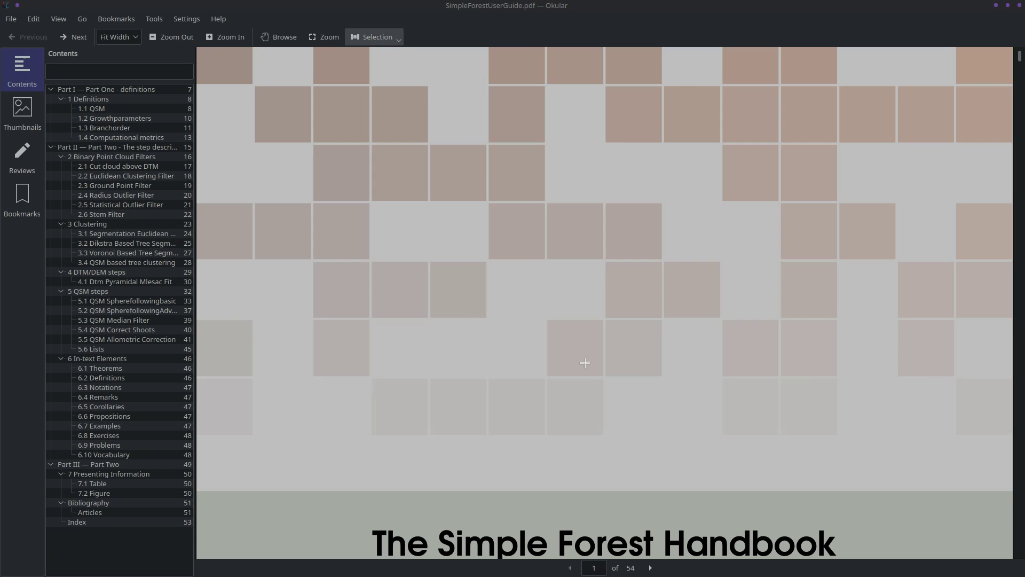
scroll(666, 169, down, 10)
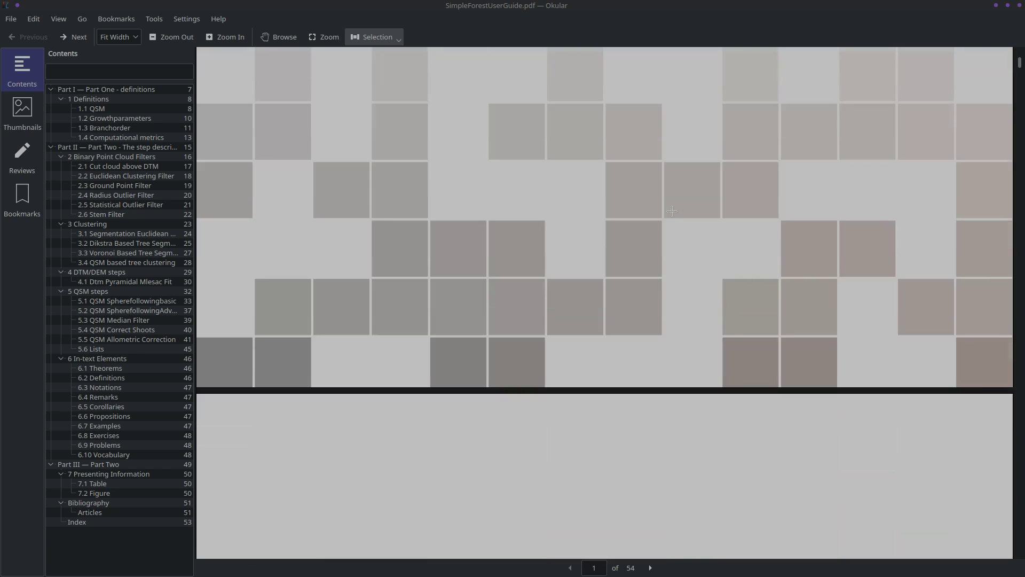
scroll(671, 212, down, 10)
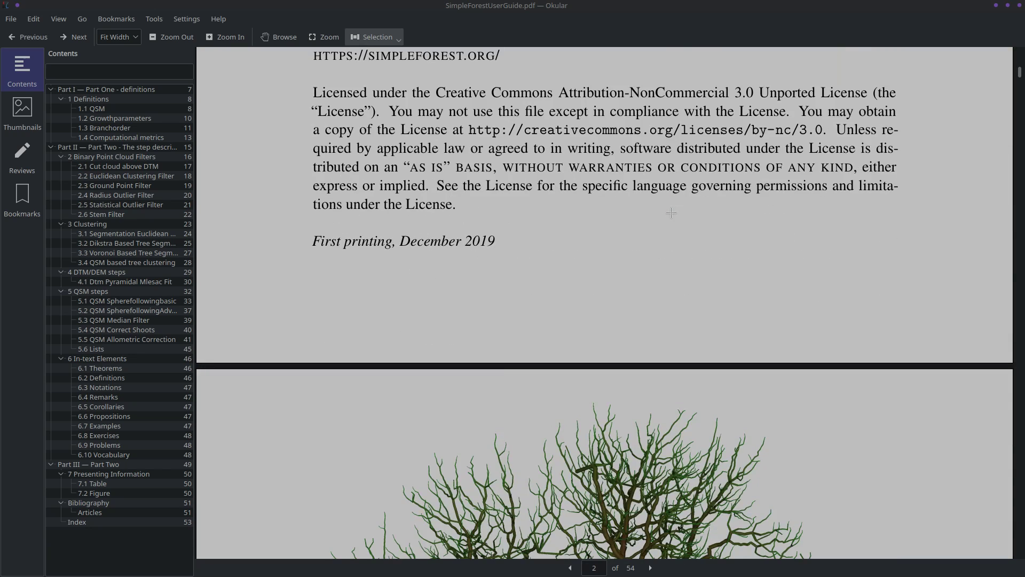
scroll(669, 213, down, 10)
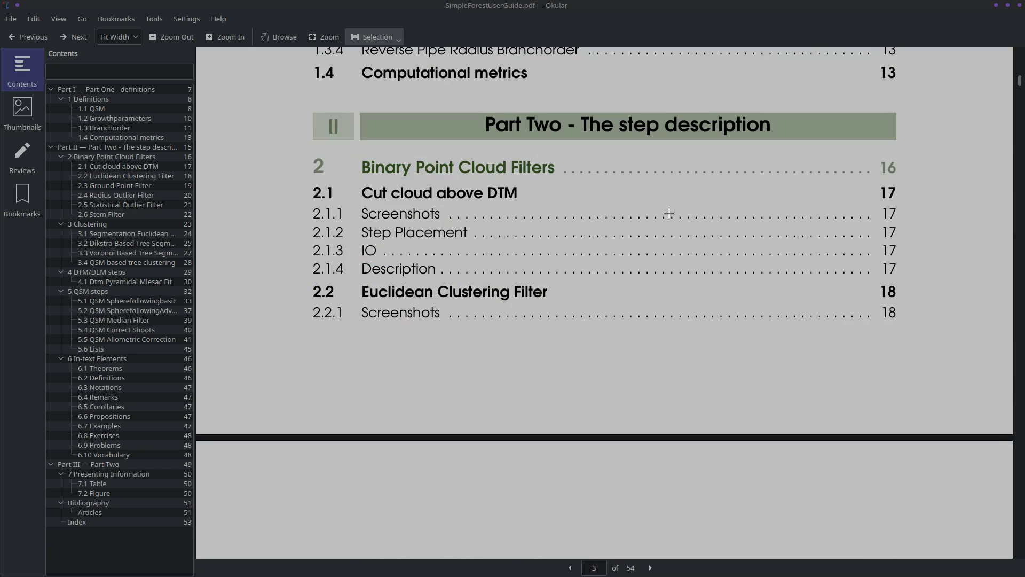
scroll(530, 181, down, 10)
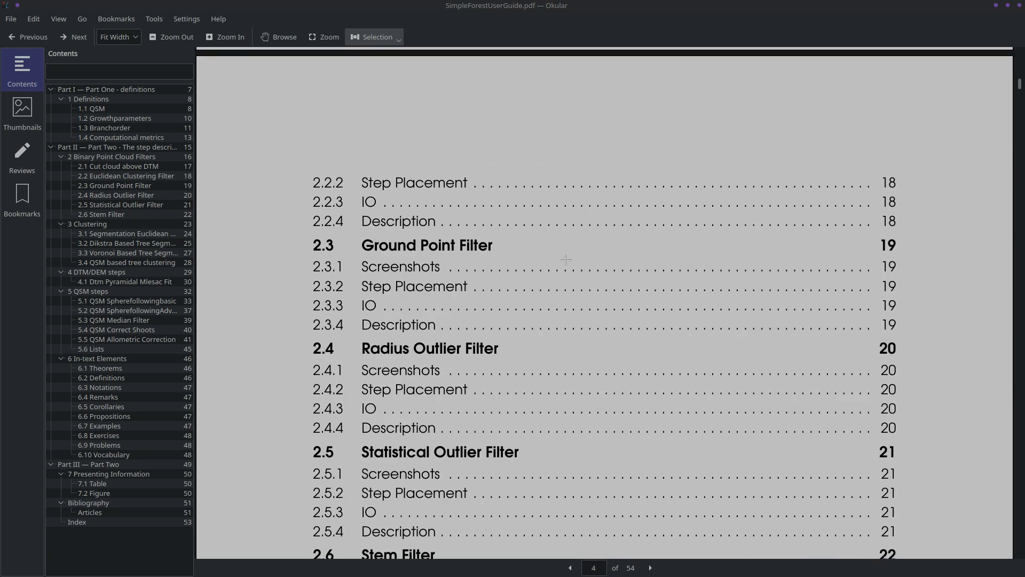
scroll(567, 363, down, 10)
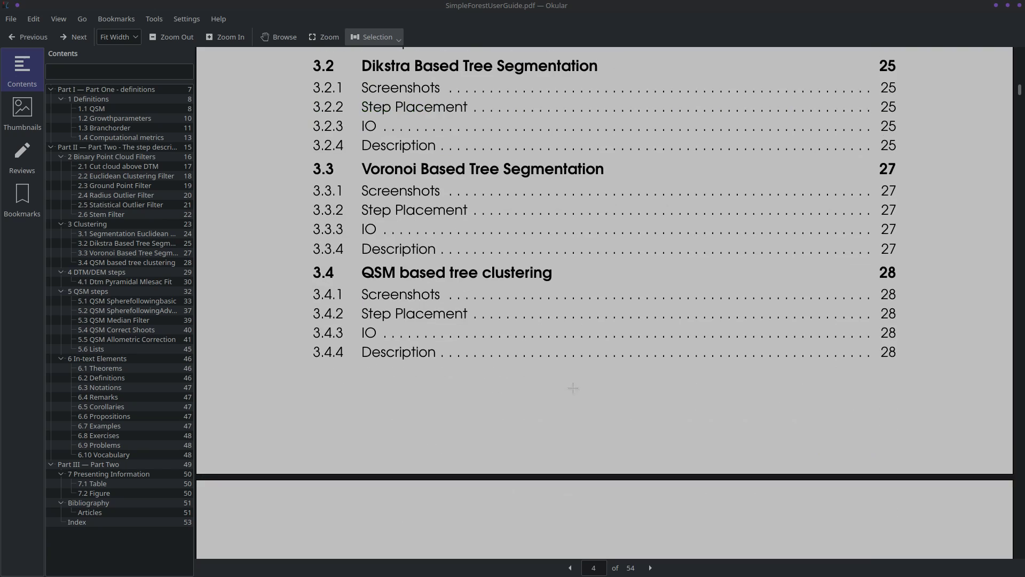
scroll(569, 380, up, 1)
scroll(572, 380, down, 3)
scroll(573, 380, down, 8)
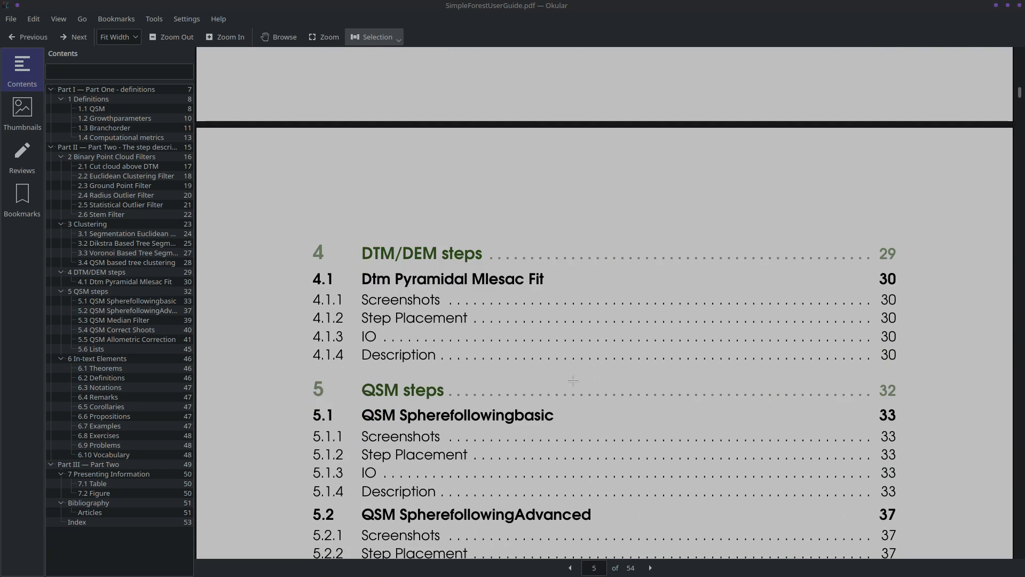
scroll(573, 380, up, 1)
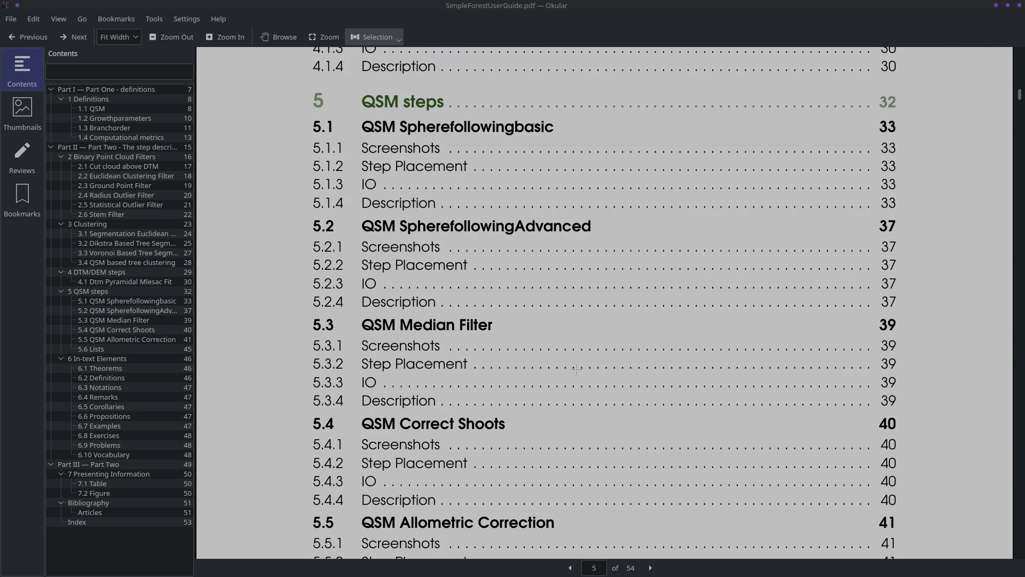
click(423, 107)
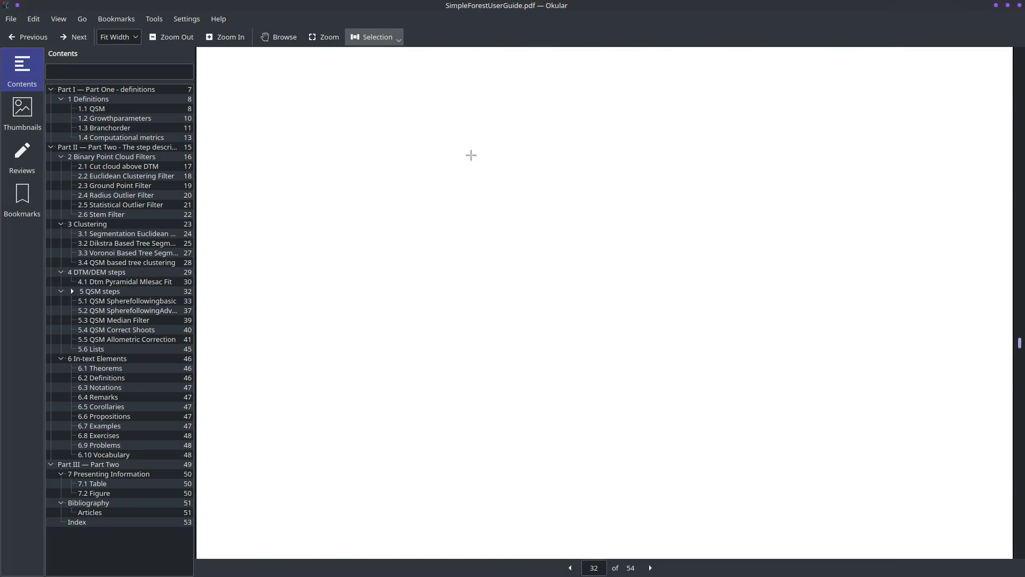
Review the figures, step placement, inputs and outputs, and opening description of section 5.1, QSM Spherefollowingbasic
scroll(538, 218, down, 10)
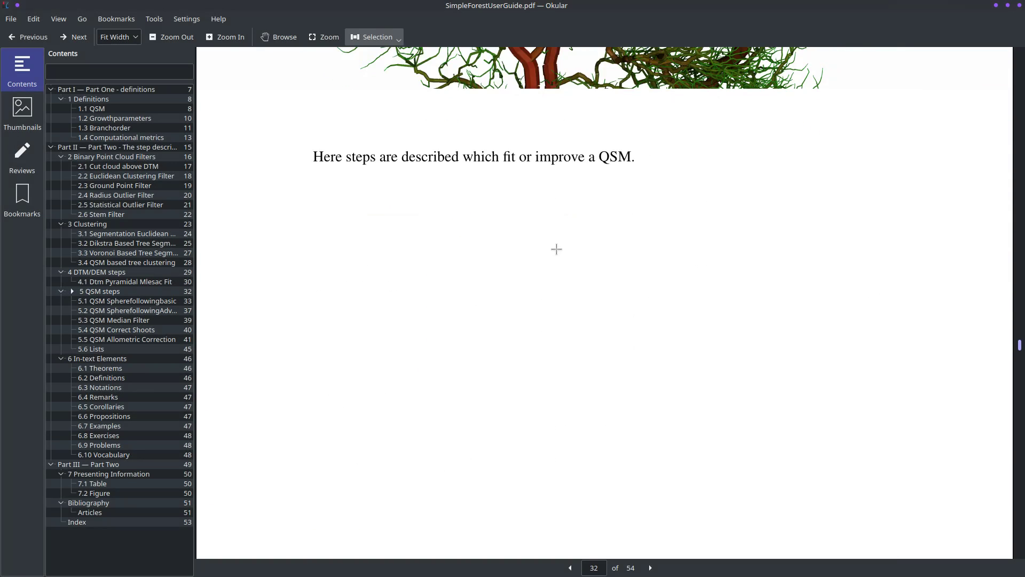
scroll(558, 260, down, 3)
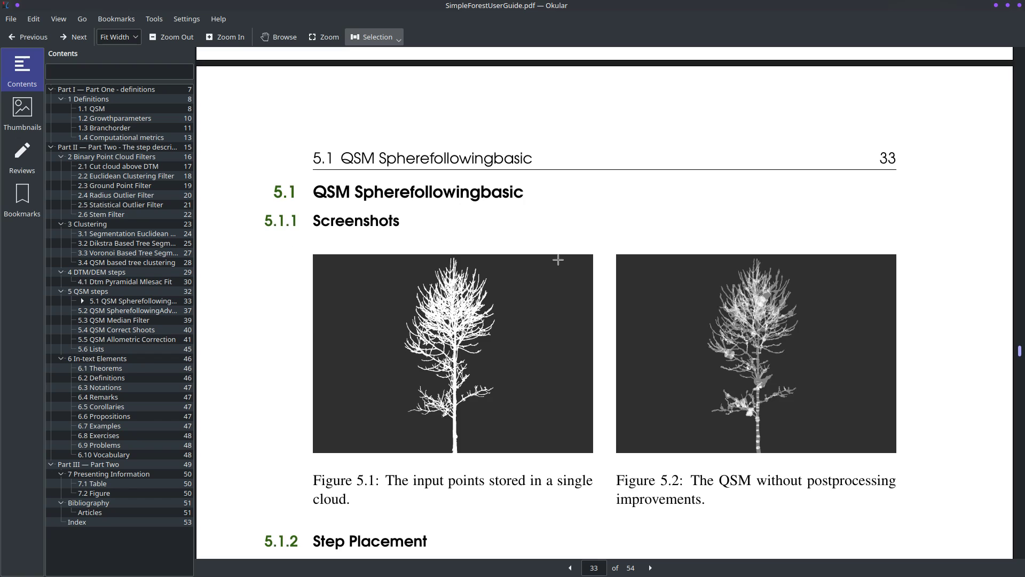
scroll(558, 260, down, 8)
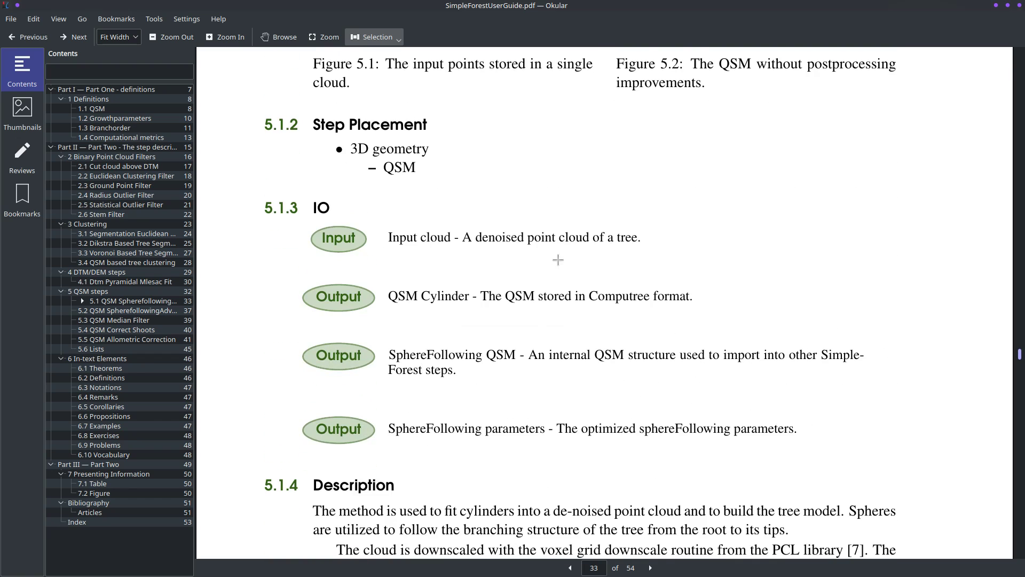
scroll(558, 259, down, 1)
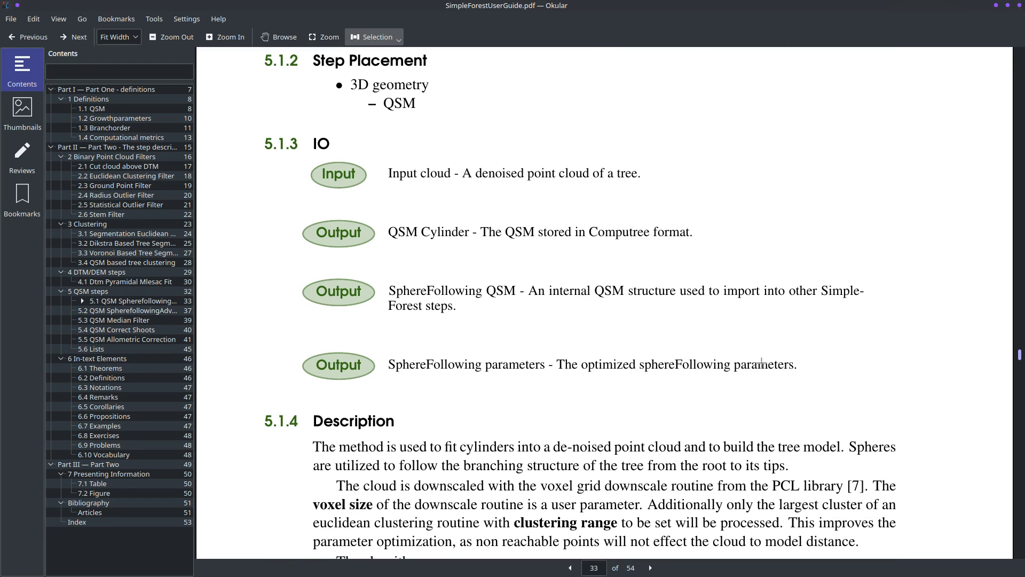
scroll(658, 342, down, 5)
scroll(658, 343, down, 4)
scroll(666, 316, up, 4)
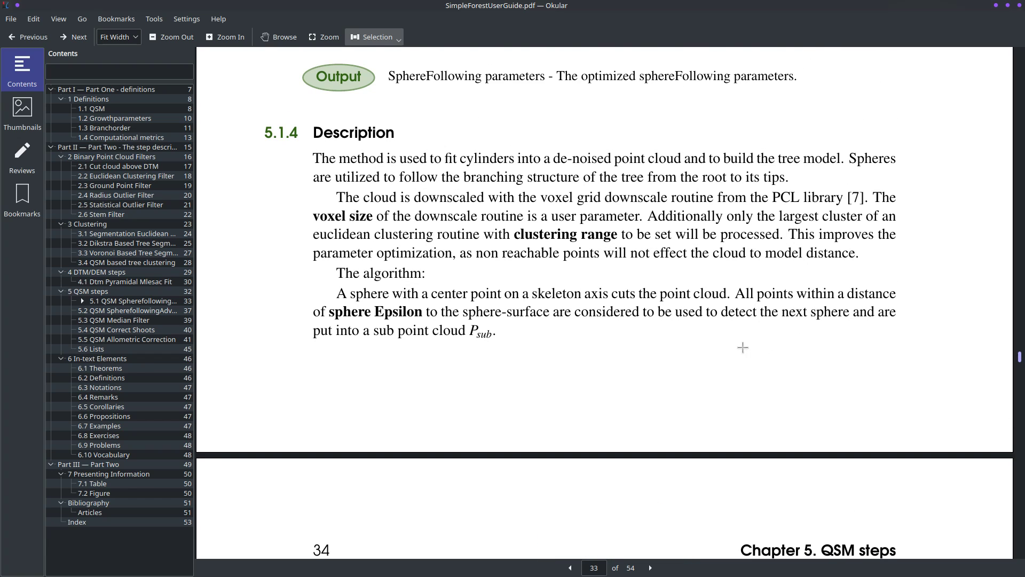
Read on through section 5.1's algorithm figures, initialization height, parameter search and distance method options
scroll(686, 369, down, 5)
scroll(745, 398, down, 3)
scroll(744, 399, down, 12)
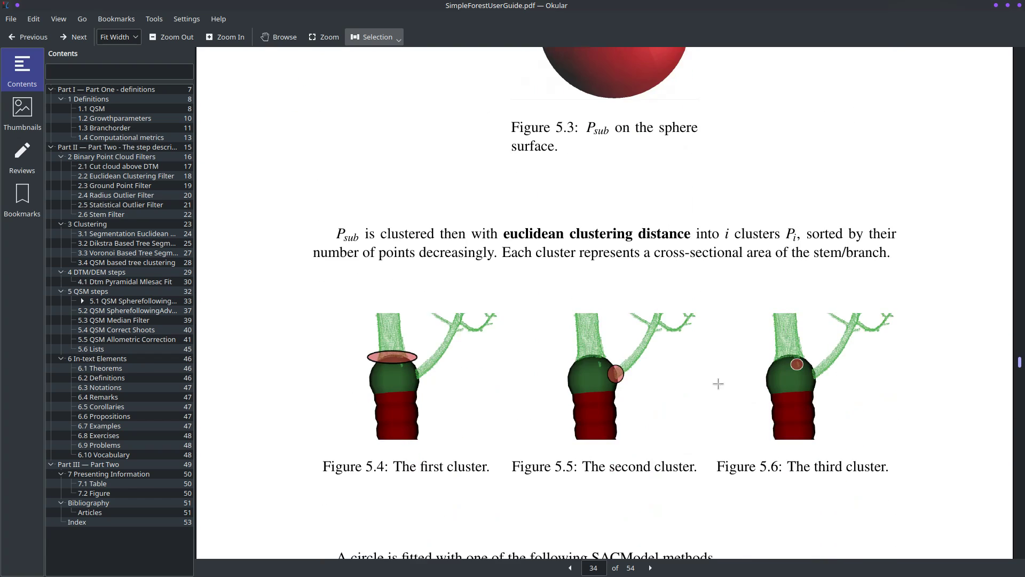
scroll(742, 360, down, 18)
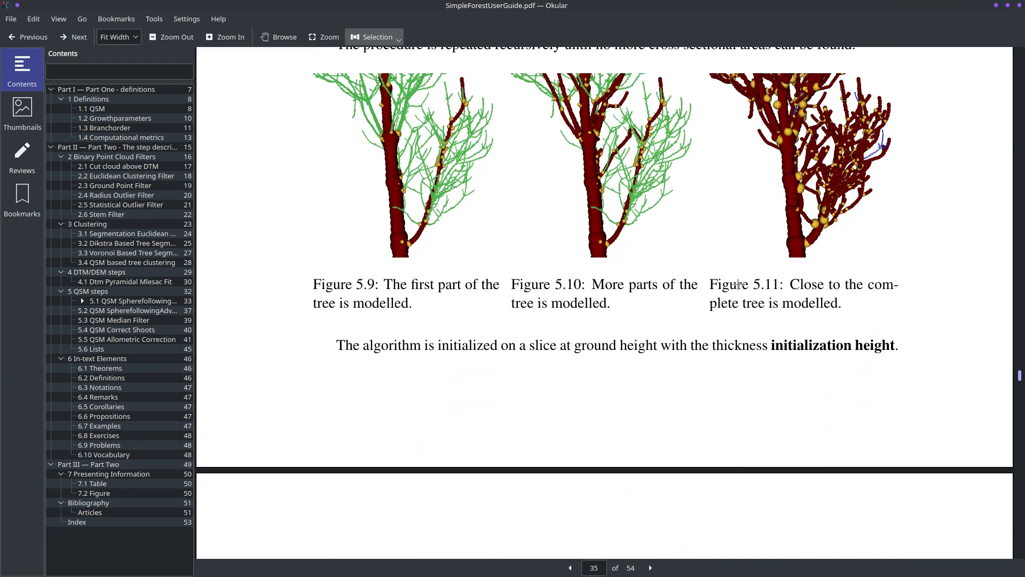
scroll(738, 284, down, 1)
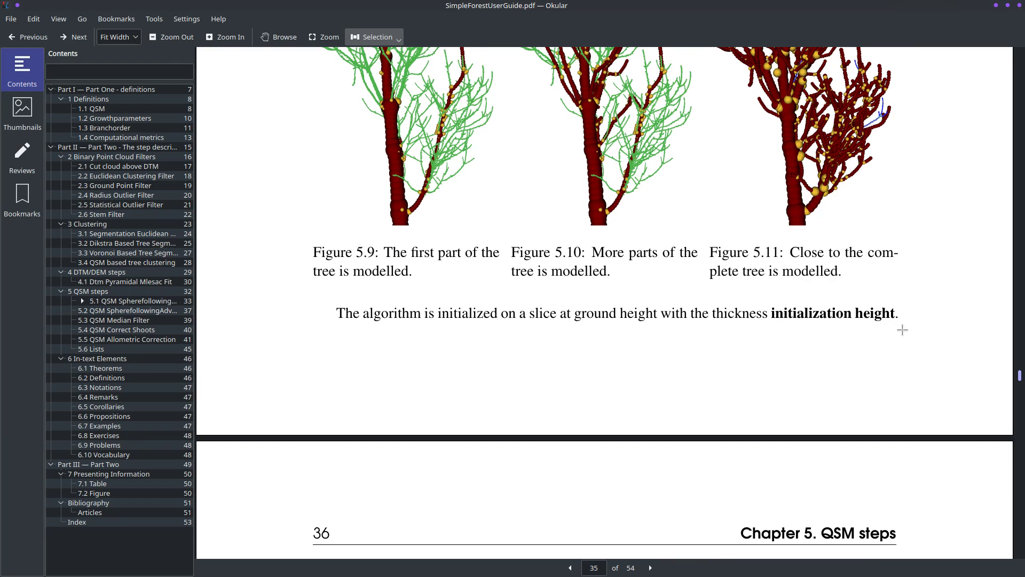
scroll(896, 307, down, 2)
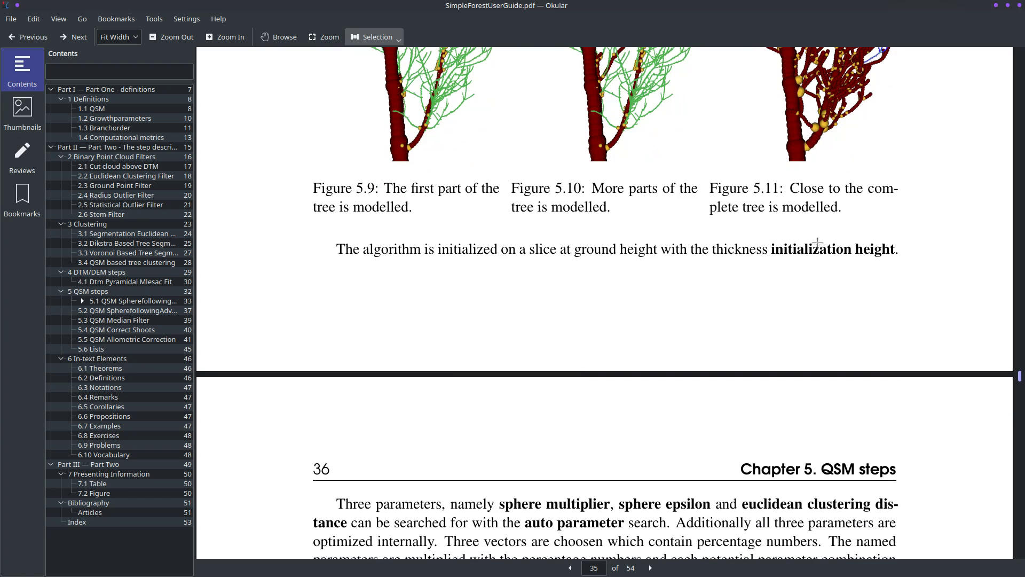
scroll(772, 243, down, 10)
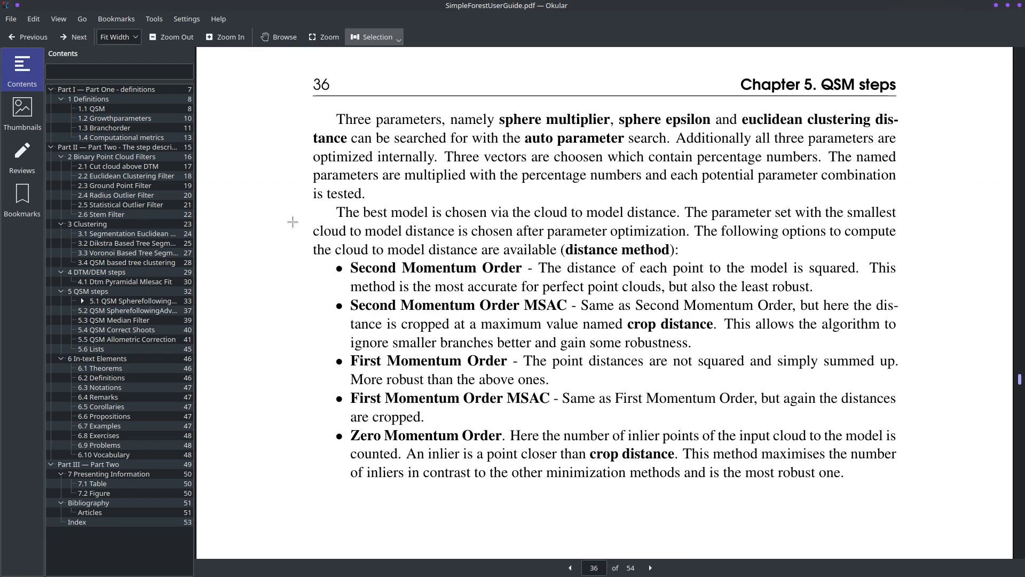
scroll(865, 251, down, 20)
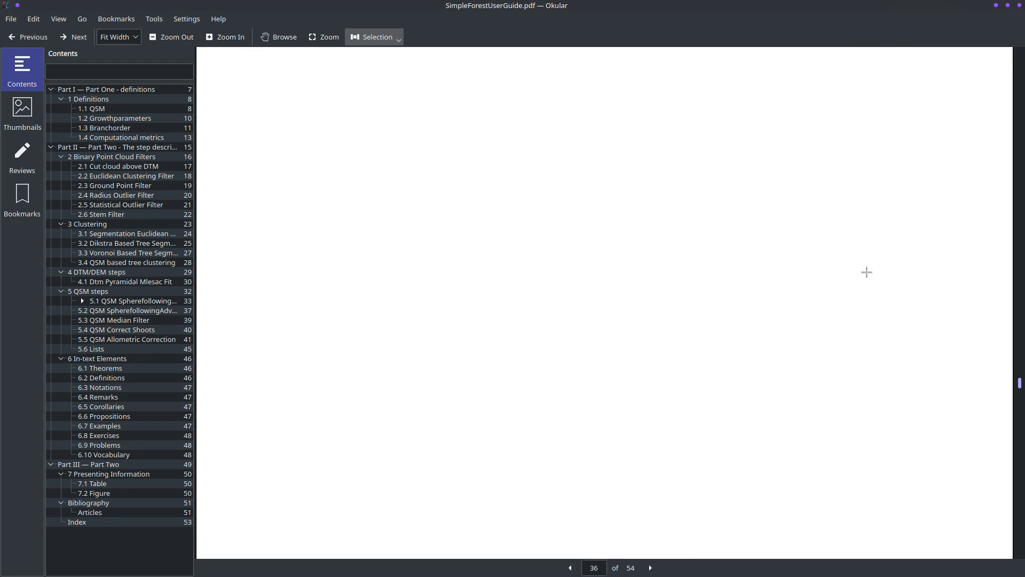
Examine section 5.2, QSM SpherefollowingAdvanced, including its inputs and outputs, clusterwise parameter optimization and distance methods
scroll(859, 278, down, 7)
scroll(855, 281, down, 3)
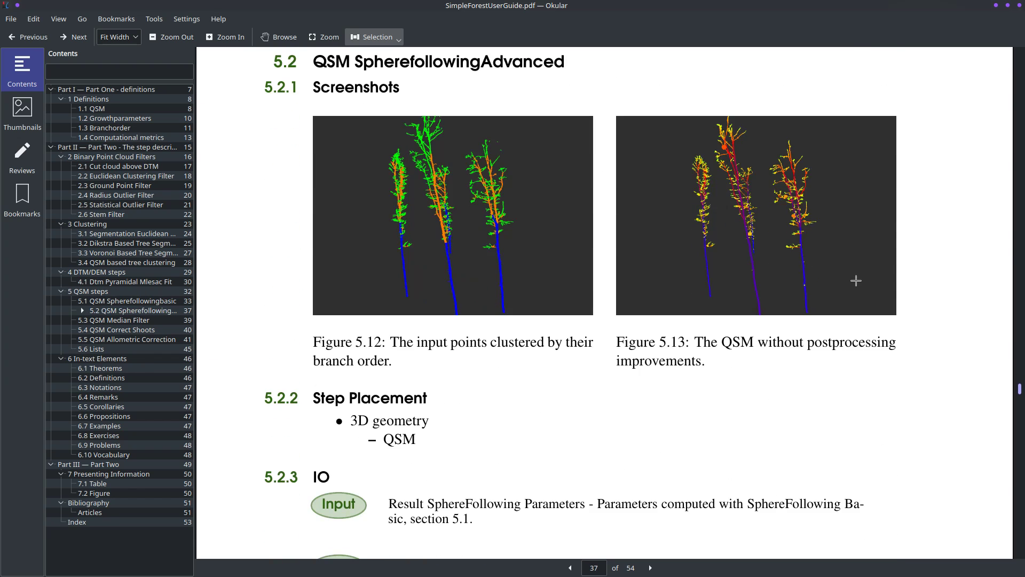
scroll(852, 277, down, 10)
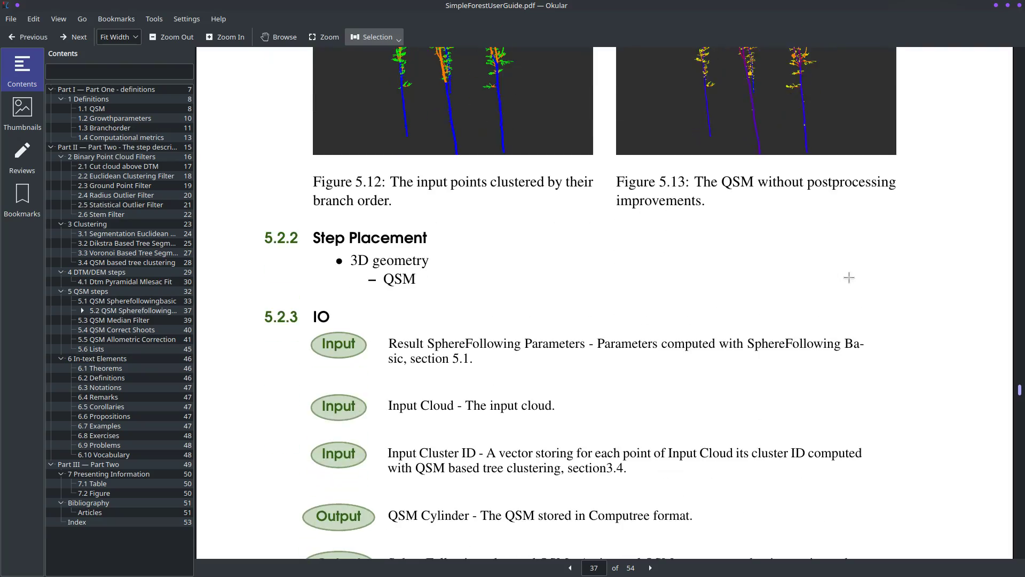
scroll(847, 278, down, 20)
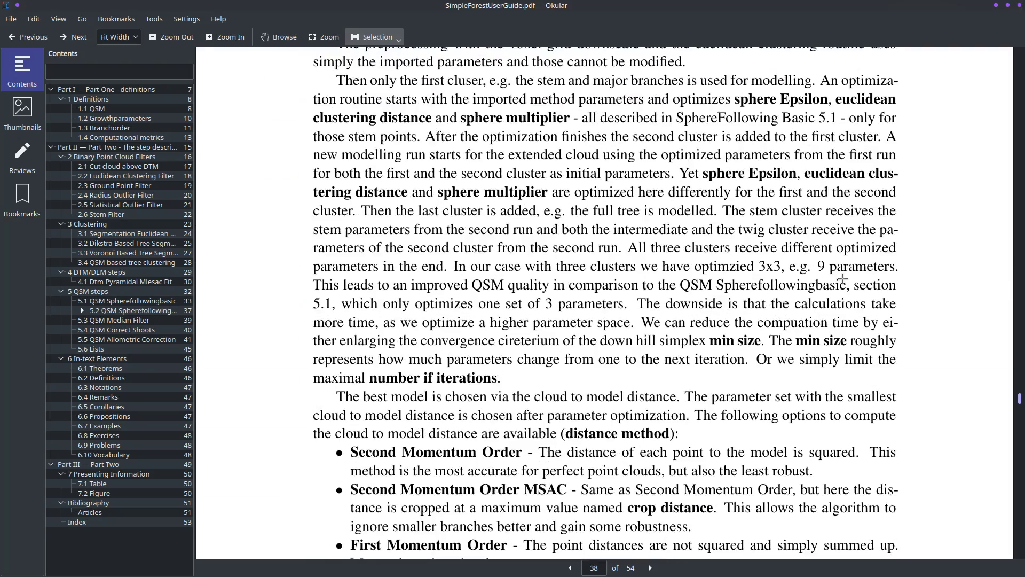
scroll(842, 278, down, 5)
scroll(638, 204, down, 3)
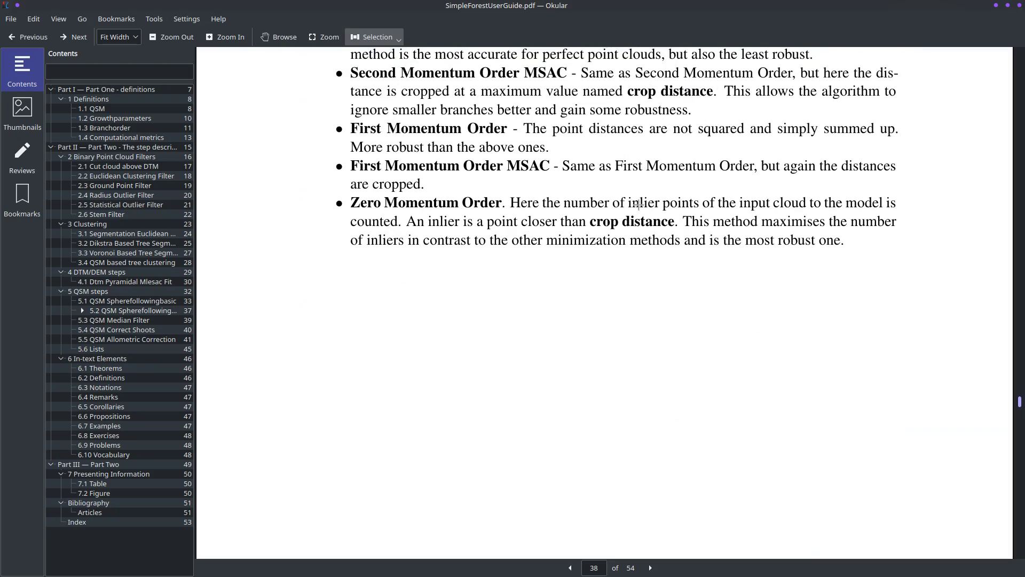
scroll(699, 237, down, 5)
scroll(687, 235, up, 18)
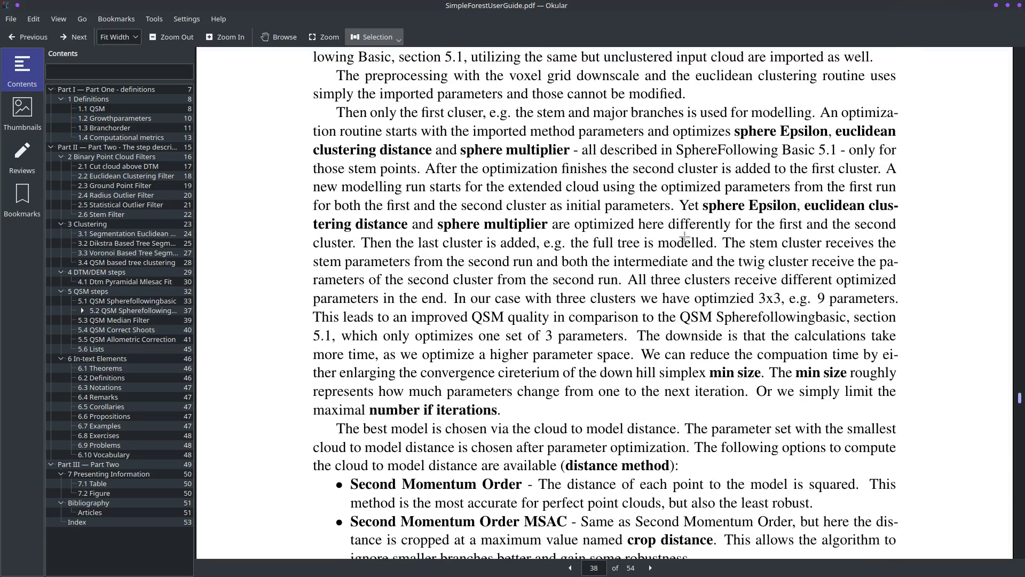
scroll(684, 235, up, 20)
scroll(684, 235, down, 10)
scroll(685, 235, down, 20)
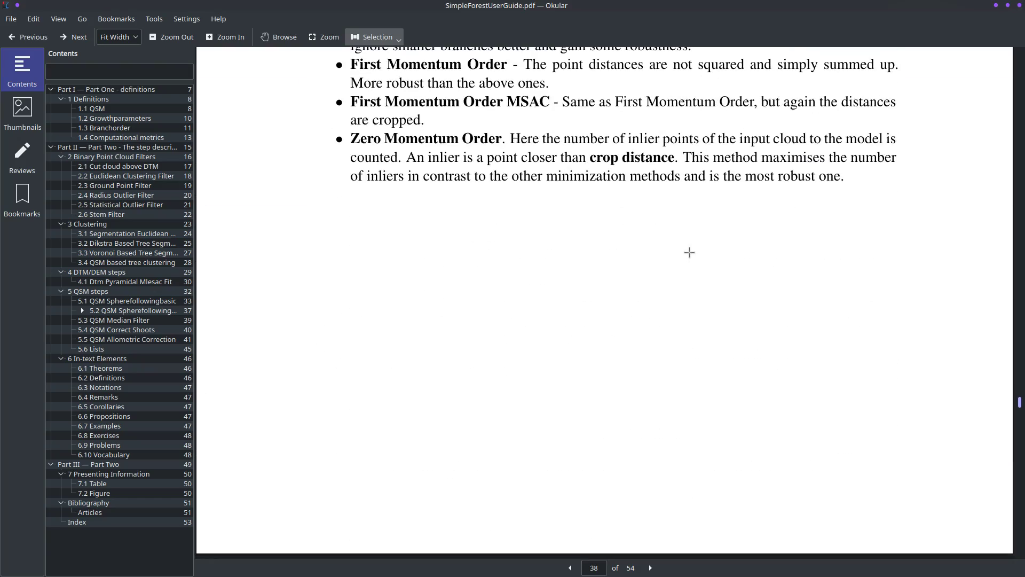
Skim section 5.3, QSM Median Filter, and section 5.4, QSM Correct Shoots, up to the start of section 5.5
scroll(690, 254, down, 19)
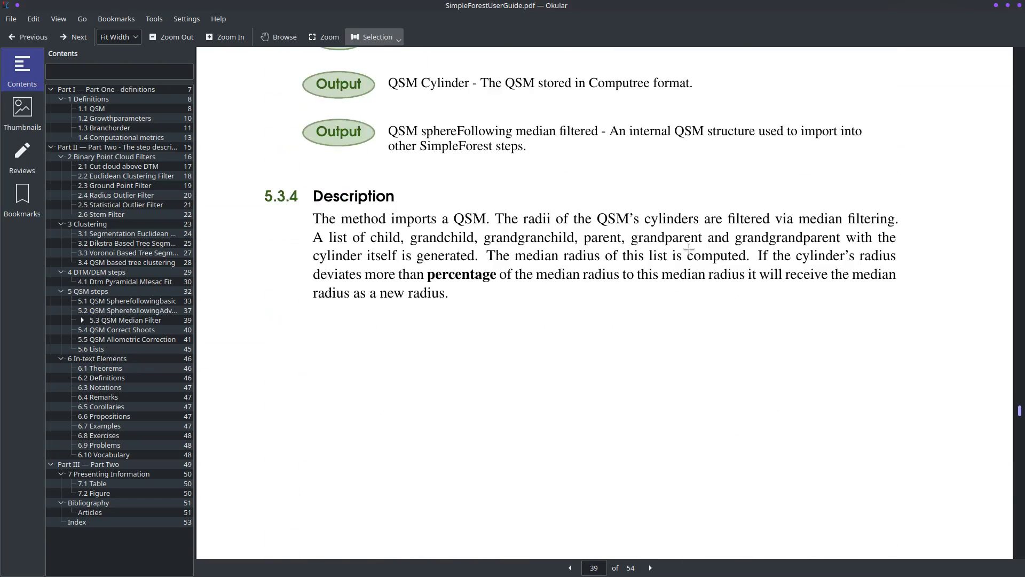
scroll(692, 259, down, 5)
scroll(692, 265, down, 20)
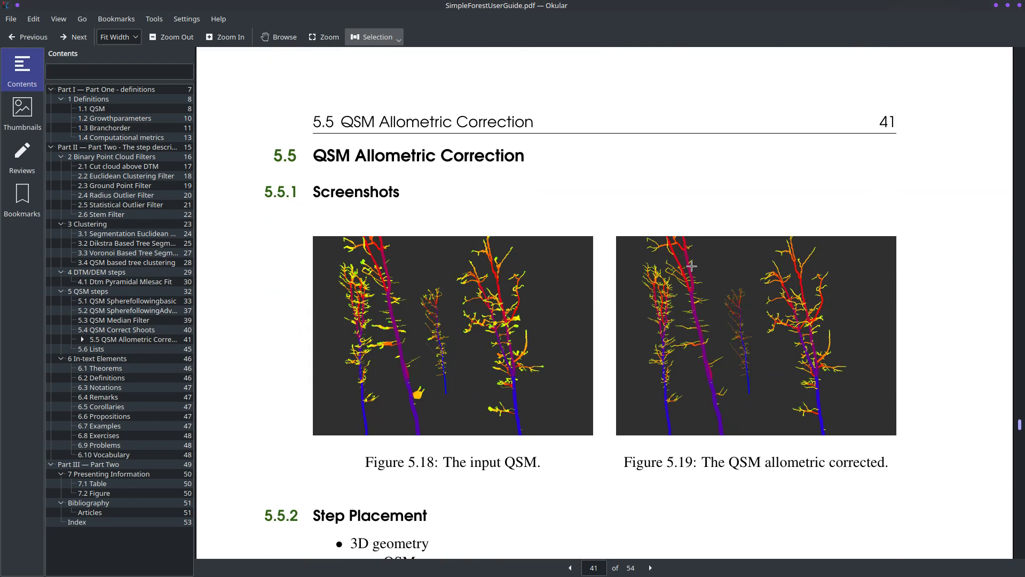
Examine section 5.5, QSM Allometric Correction, including the Radius against GrowthVolume plots and the corrected QSM in Figure 5.24
scroll(691, 266, down, 12)
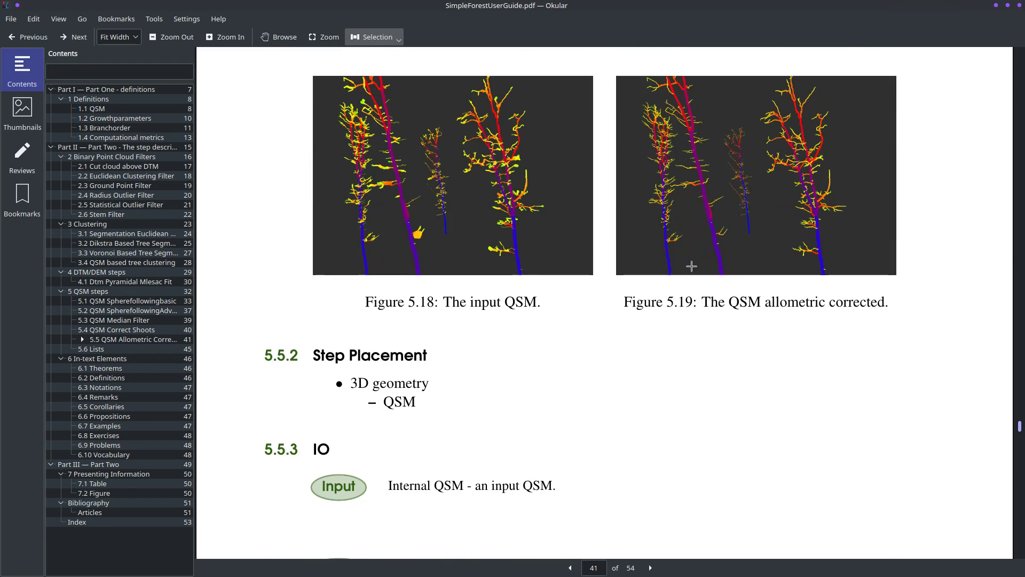
scroll(691, 266, down, 3)
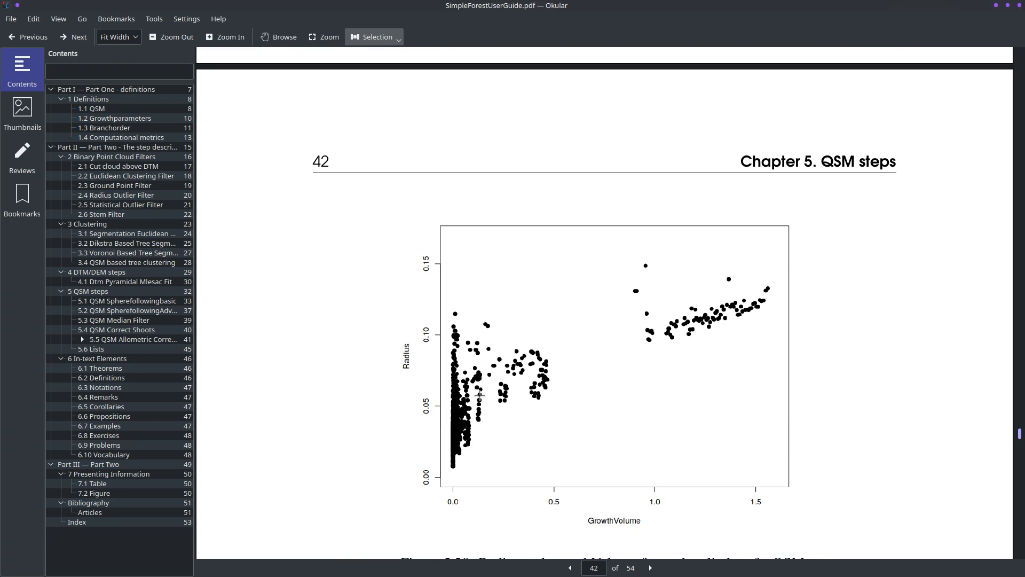
scroll(478, 396, down, 17)
scroll(484, 389, down, 14)
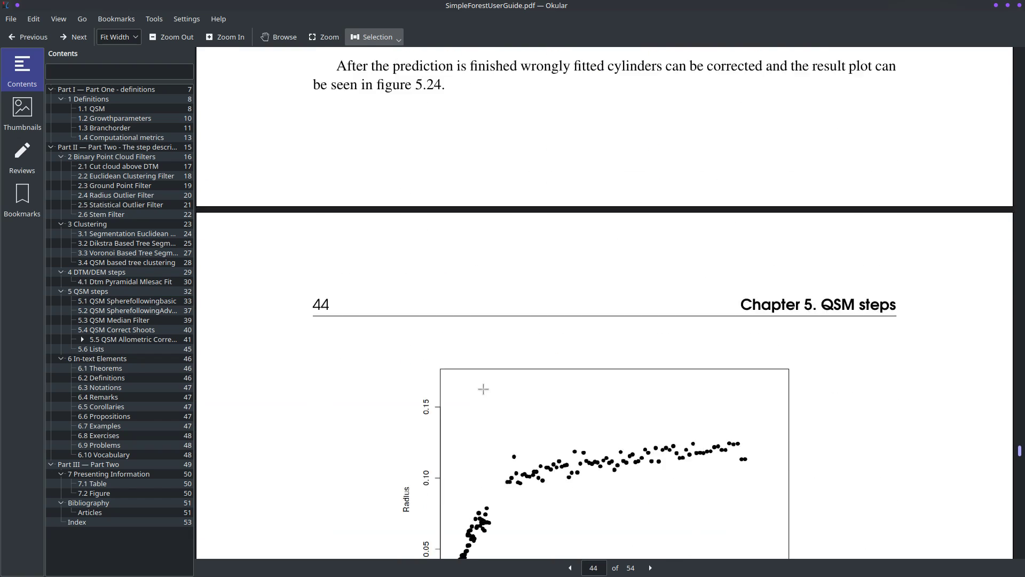
scroll(483, 389, down, 4)
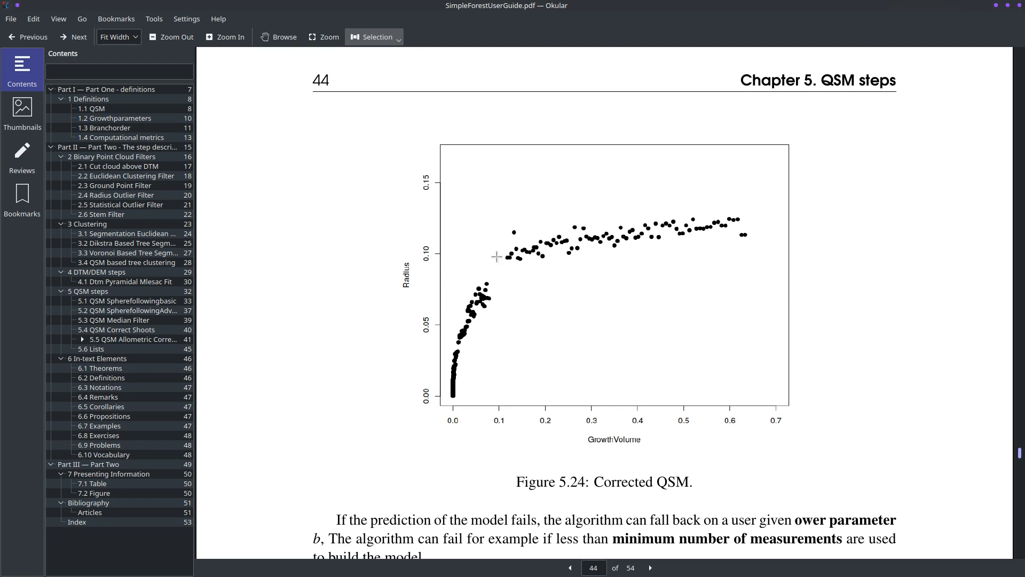
scroll(618, 234, down, 3)
scroll(618, 235, down, 13)
scroll(617, 240, up, 3)
scroll(618, 242, up, 6)
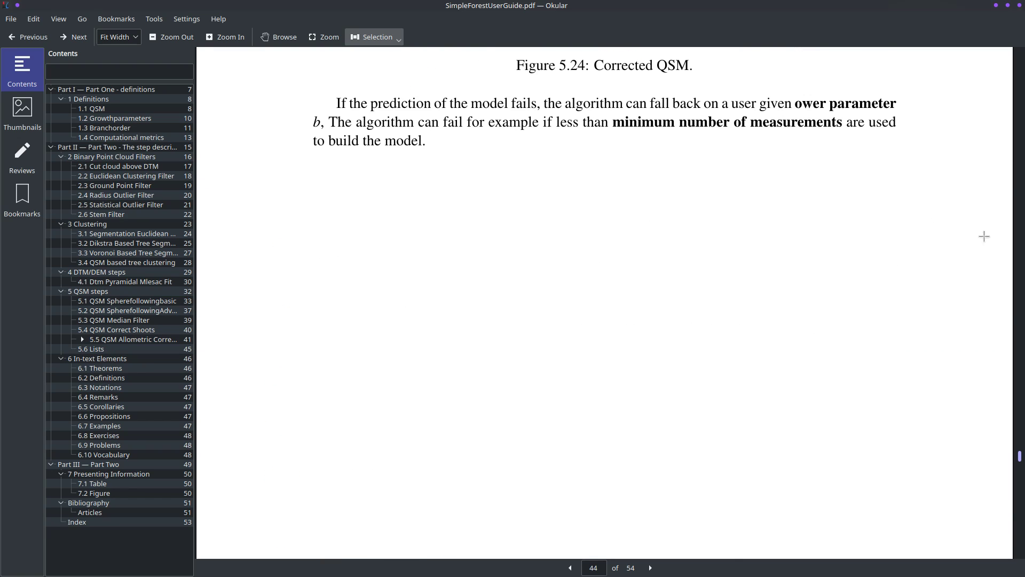
scroll(818, 240, up, 6)
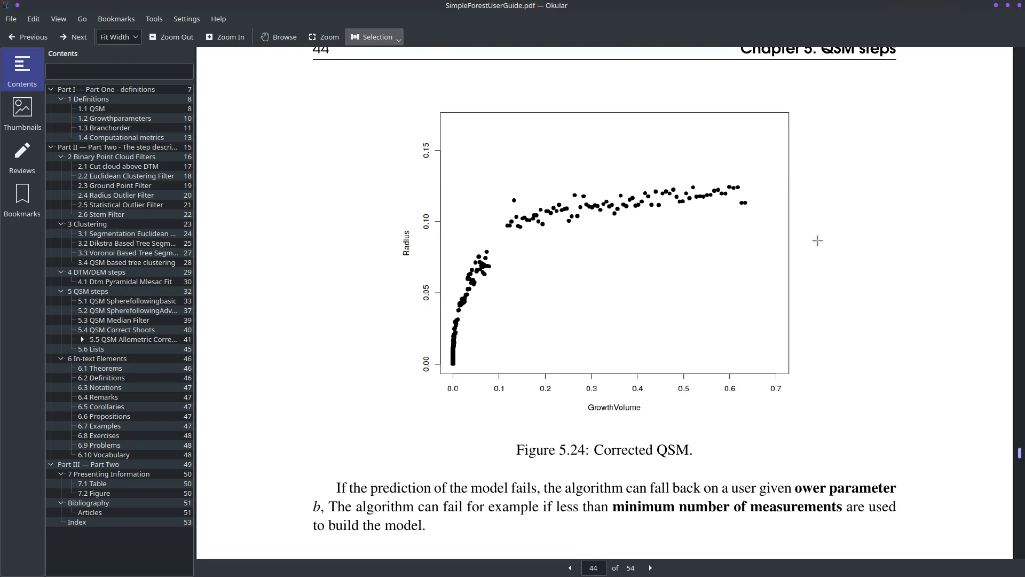
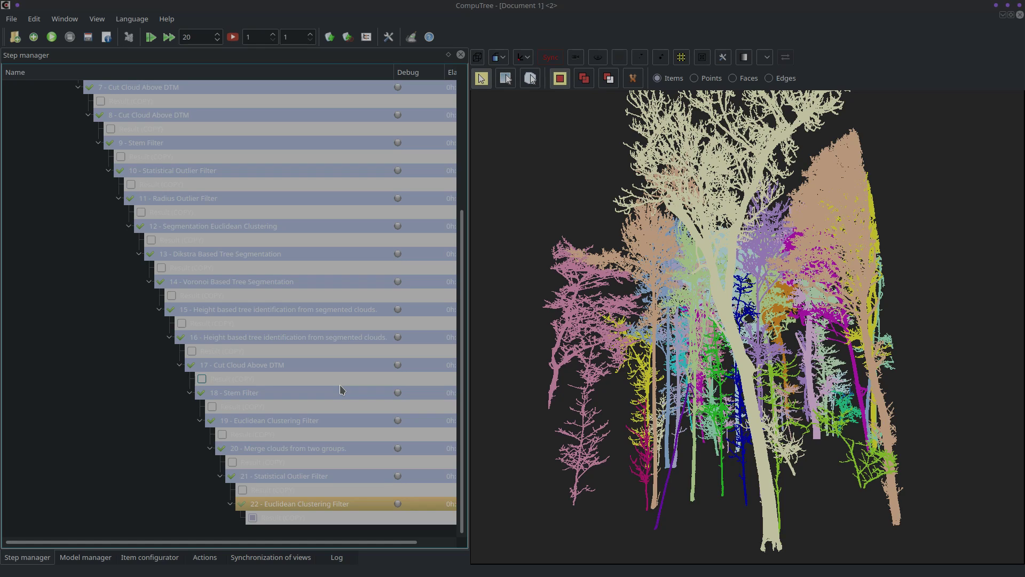
Review the whole workflow through step 22 and the result data produced by the last Euclidean Clustering Filter
scroll(319, 373, up, 2)
scroll(317, 373, up, 1)
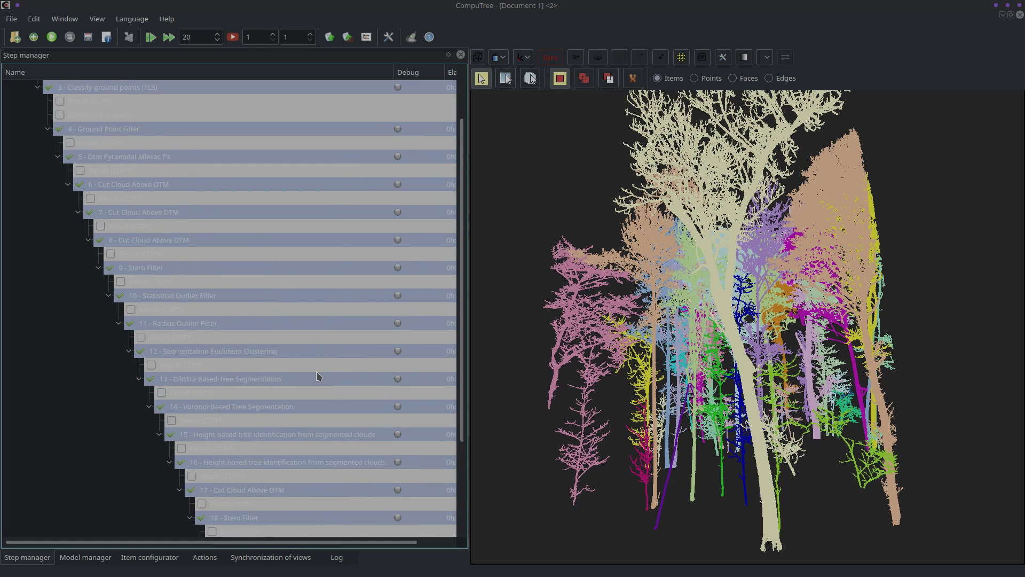
scroll(316, 377, down, 3)
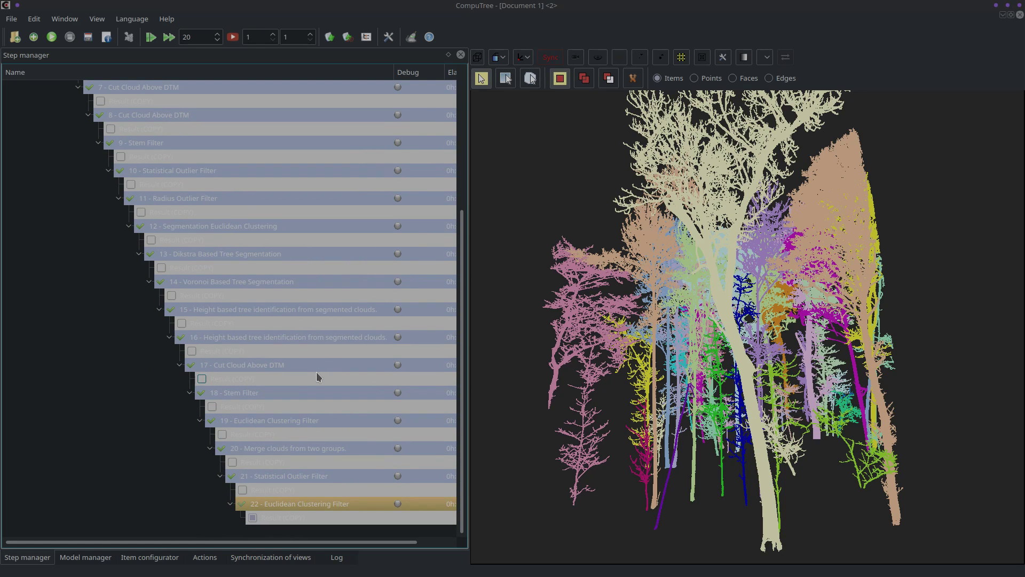
scroll(317, 376, up, 5)
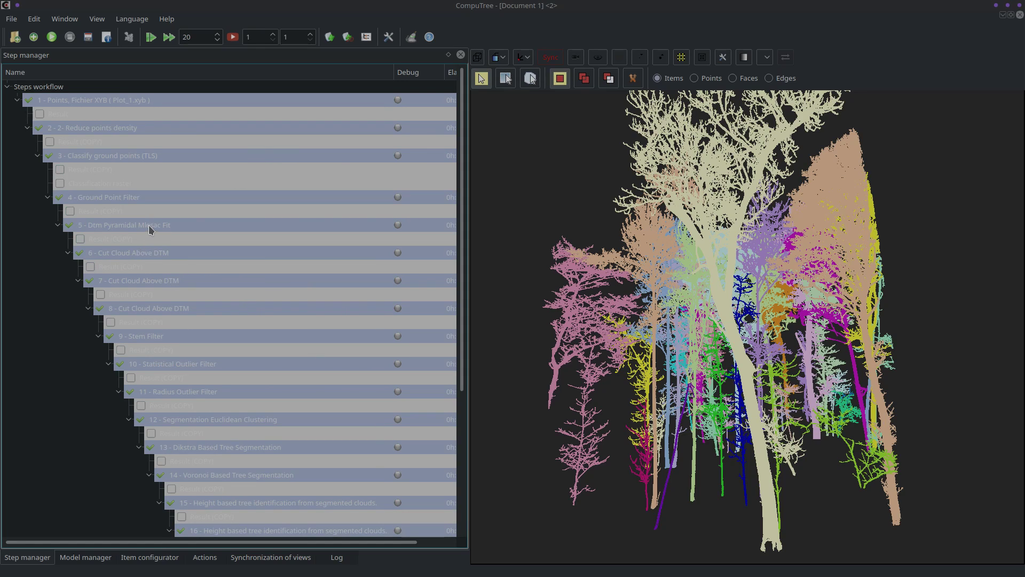
scroll(248, 264, down, 1)
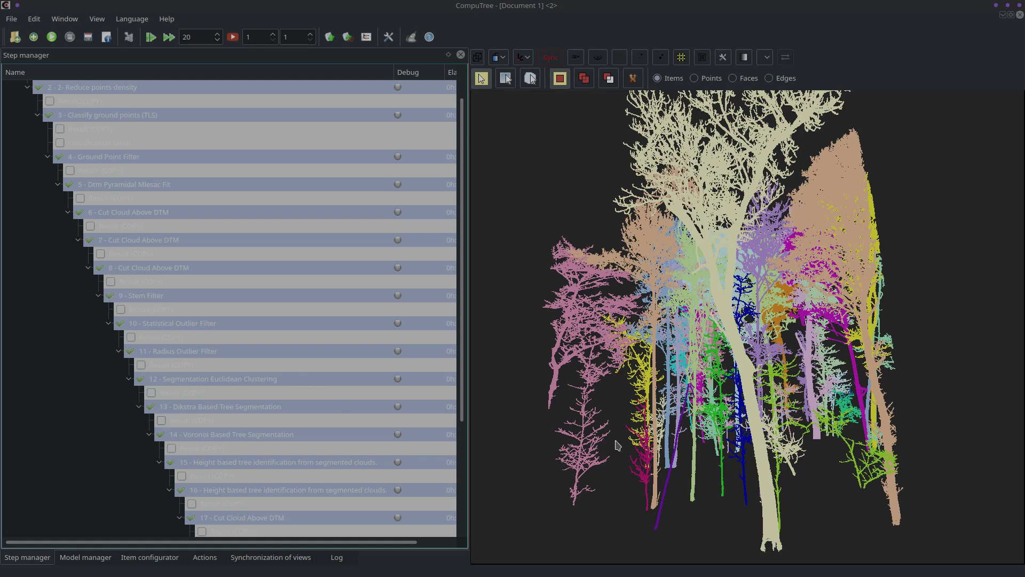
scroll(294, 367, down, 4)
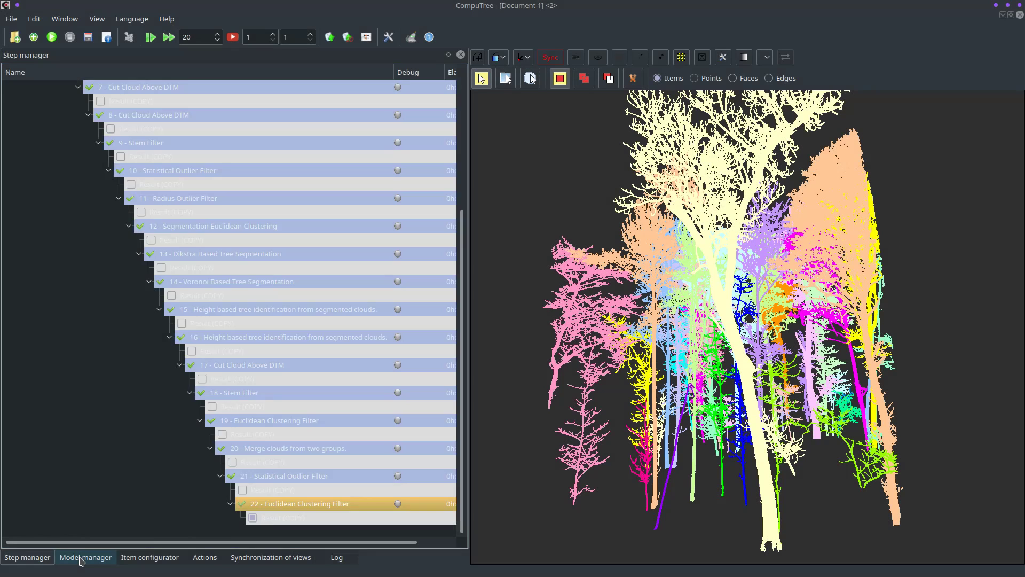
click(83, 557)
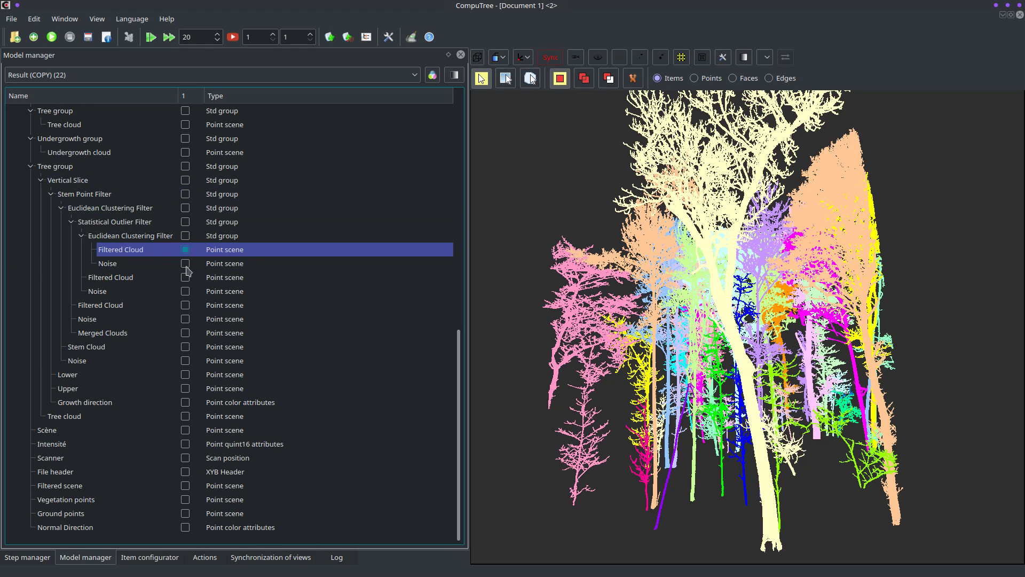
click(42, 557)
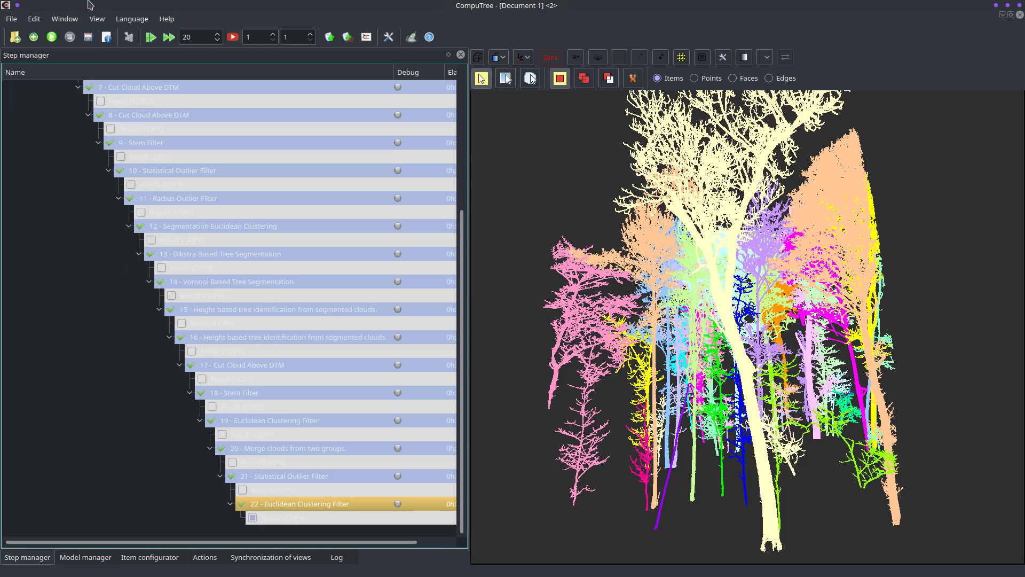
Search the available steps for "spherefol" and add SphereFollowing after step 22, keeping expert mode enabled
click(33, 37)
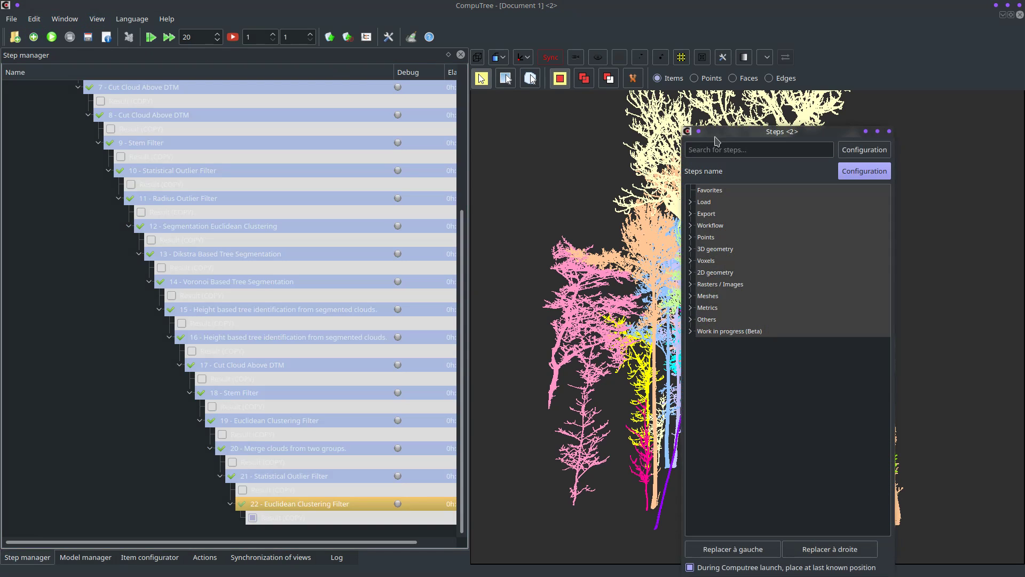
click(731, 150)
text(sp)
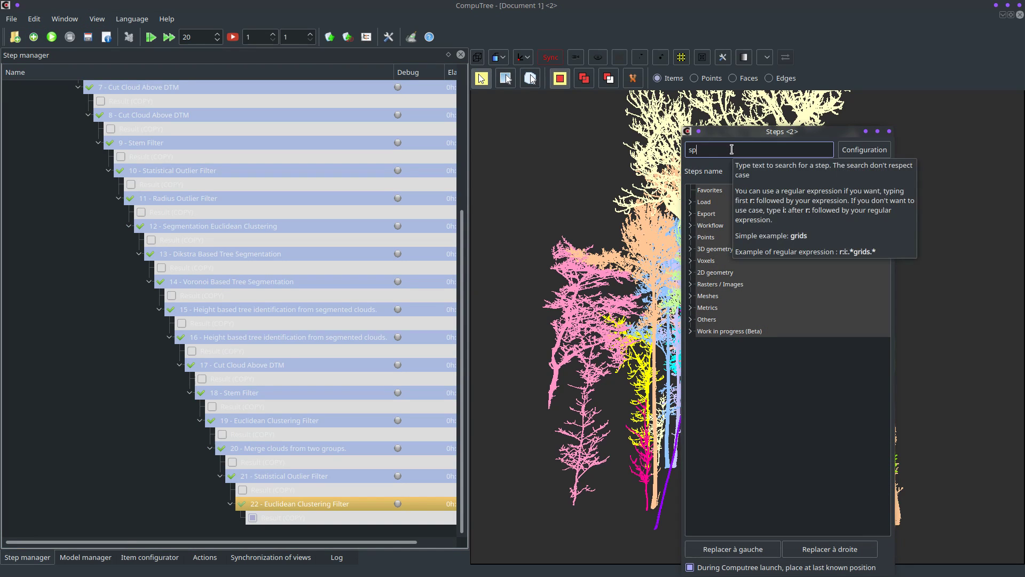
text(herefol)
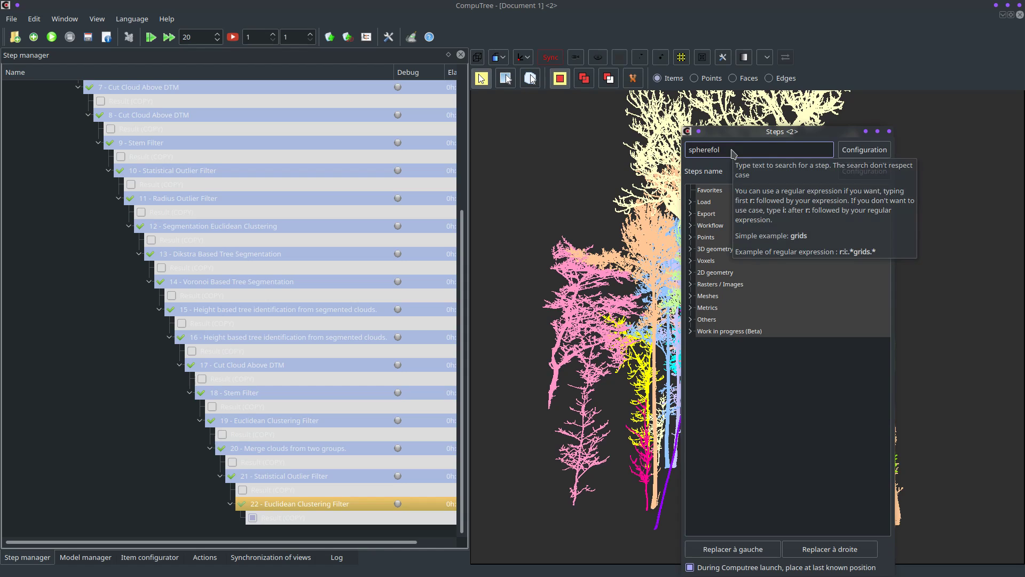
click(865, 172)
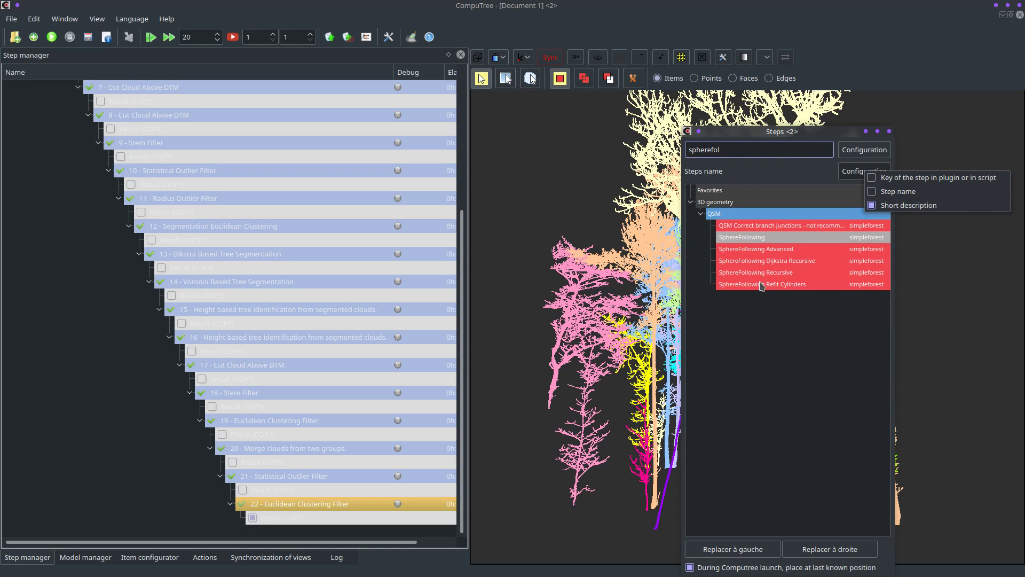
click(769, 242)
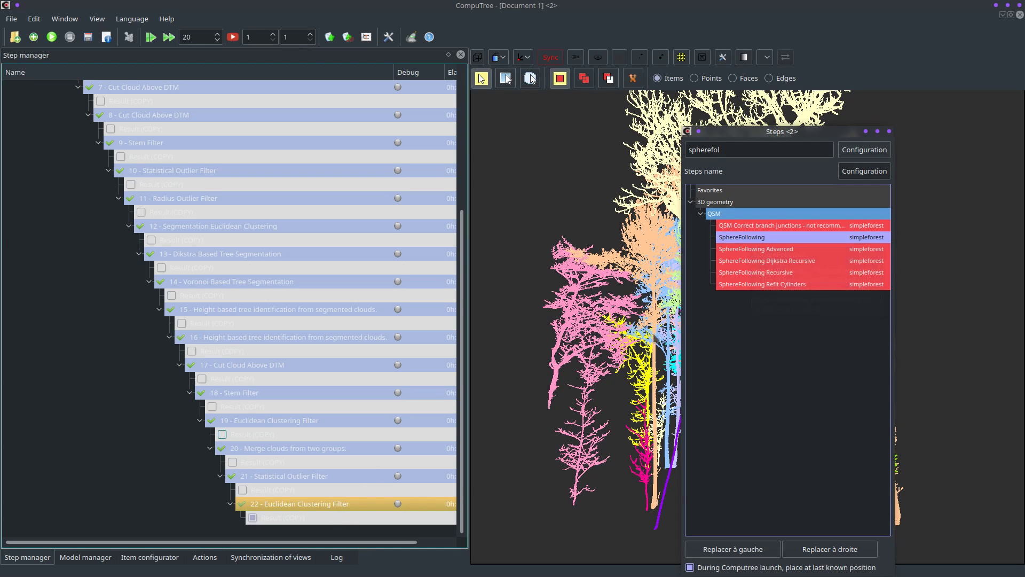
double_click(744, 240)
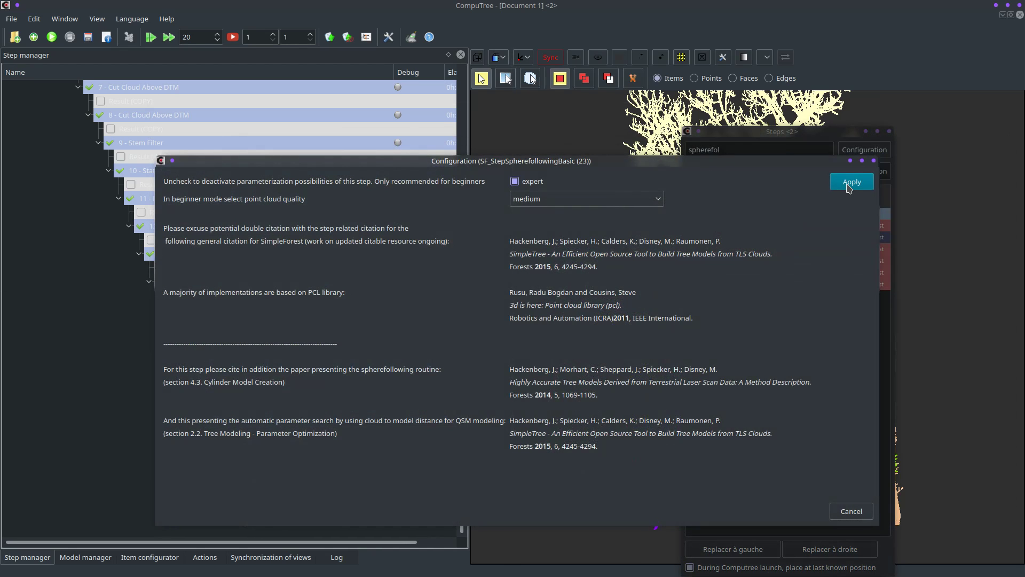
click(851, 181)
Set SphereFollowing's input to the Filtered Cloud in the Tree group's innermost Euclidean Clustering Filter and accept the default parameters
click(278, 196)
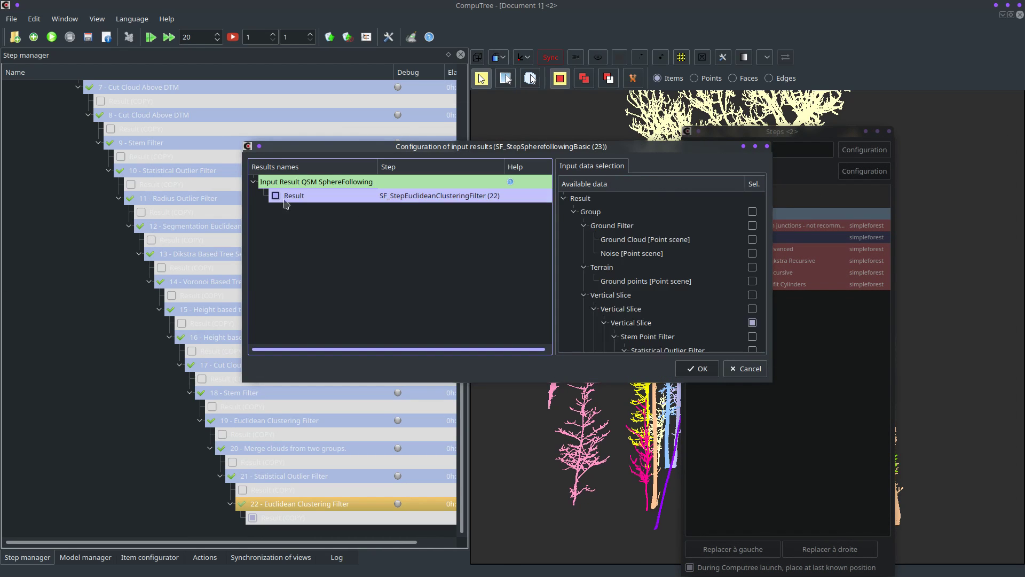
scroll(705, 278, down, 3)
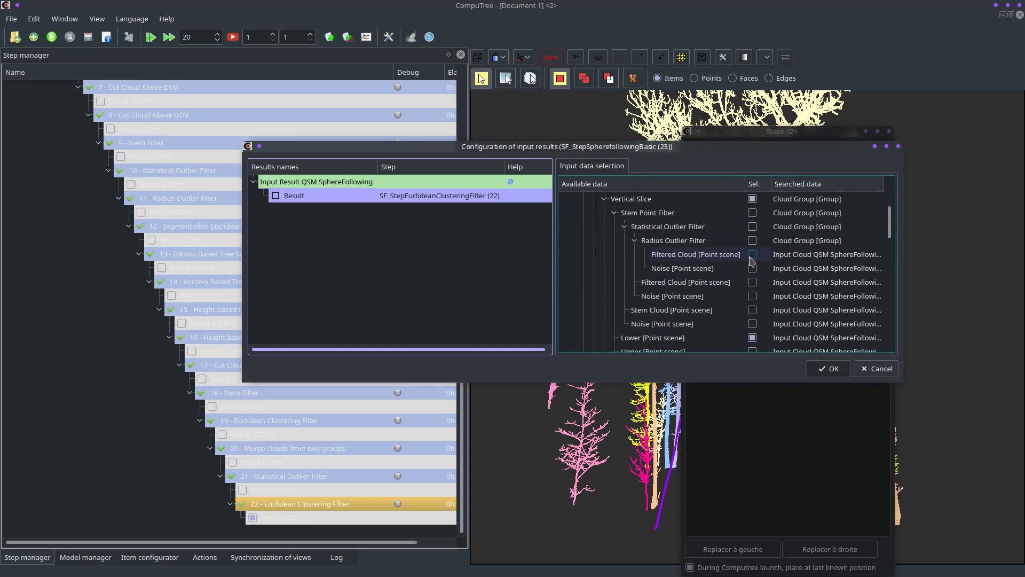
scroll(751, 262, down, 5)
scroll(749, 276, up, 6)
scroll(749, 276, down, 3)
scroll(749, 276, down, 3)
scroll(754, 283, up, 4)
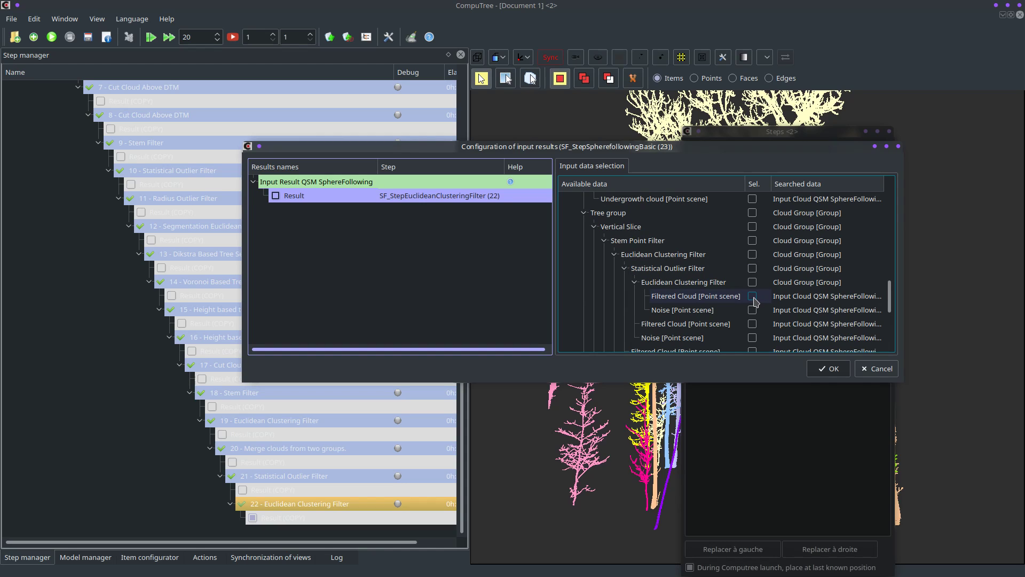
scroll(716, 288, down, 3)
scroll(721, 289, up, 5)
scroll(731, 293, down, 5)
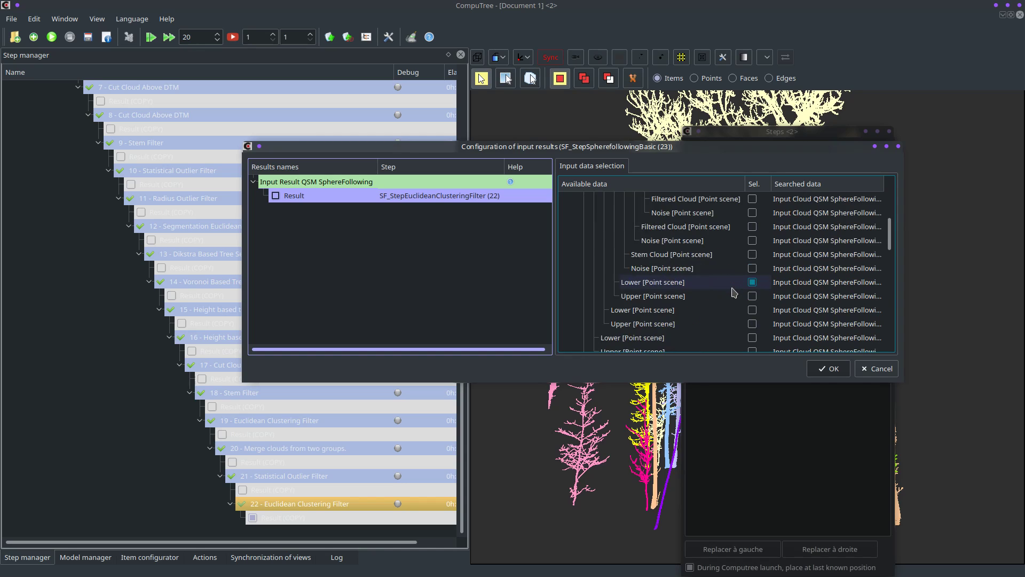
scroll(733, 299, down, 6)
scroll(732, 298, up, 3)
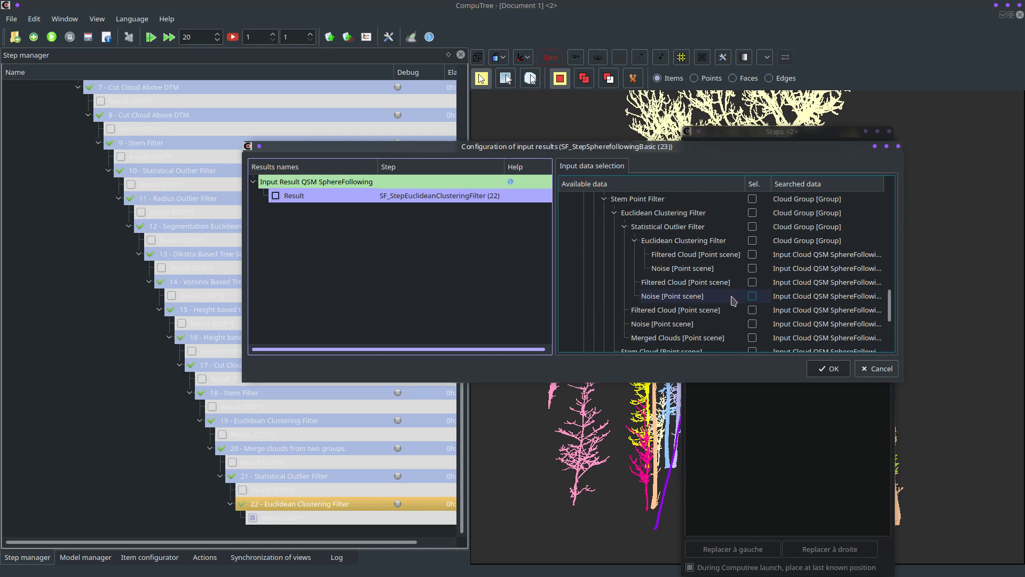
click(753, 255)
scroll(759, 294, up, 2)
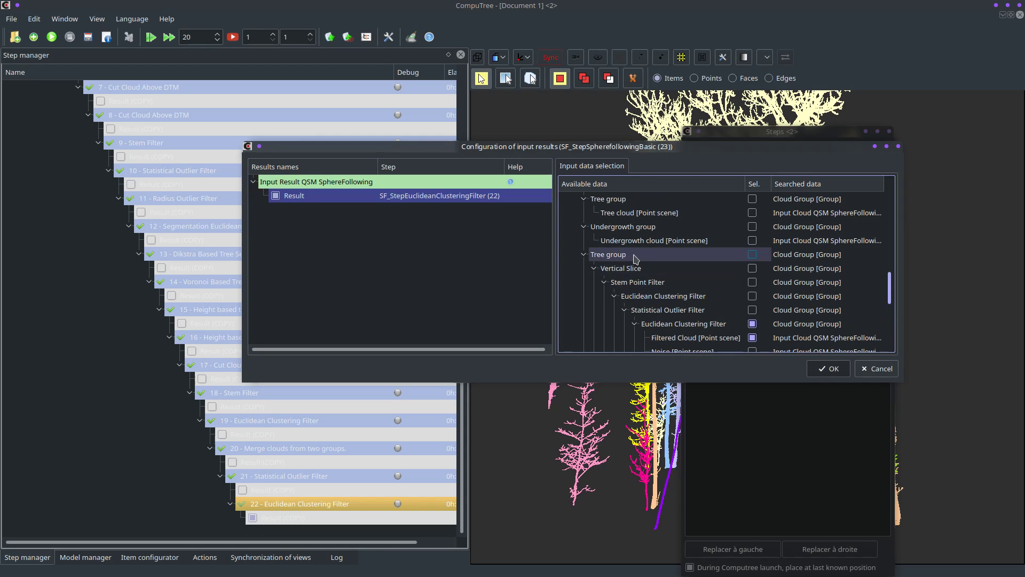
click(827, 369)
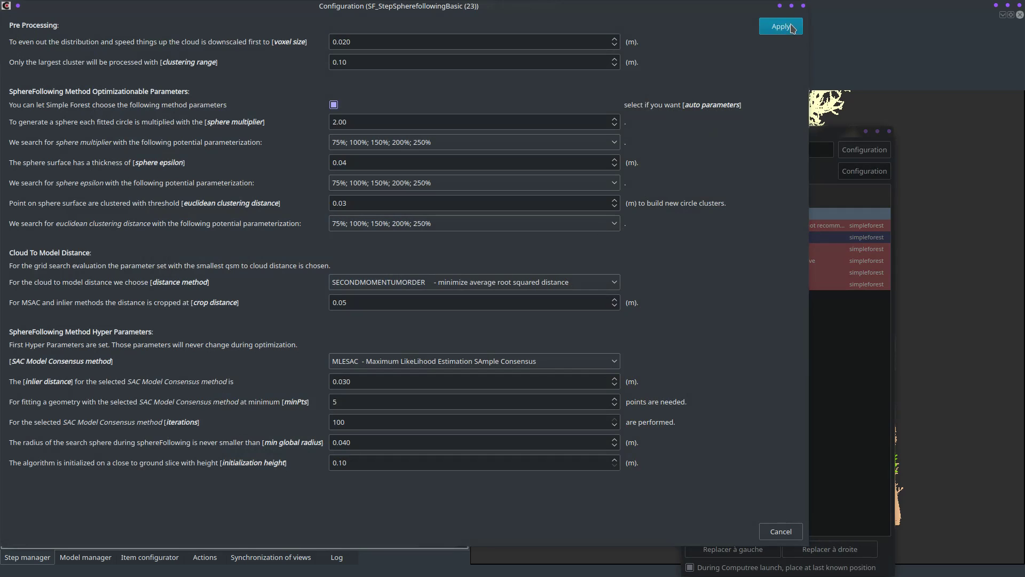
click(791, 28)
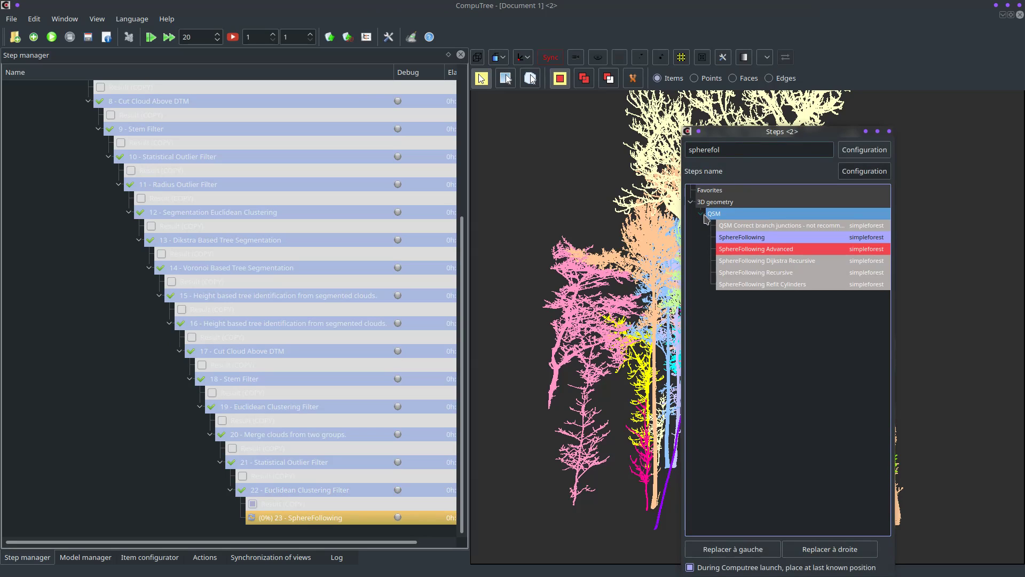
Clear the step search and add a QSM Median Filter after SphereFollowing, accepting the 0.15 maximum radius deviation
double_click(742, 151)
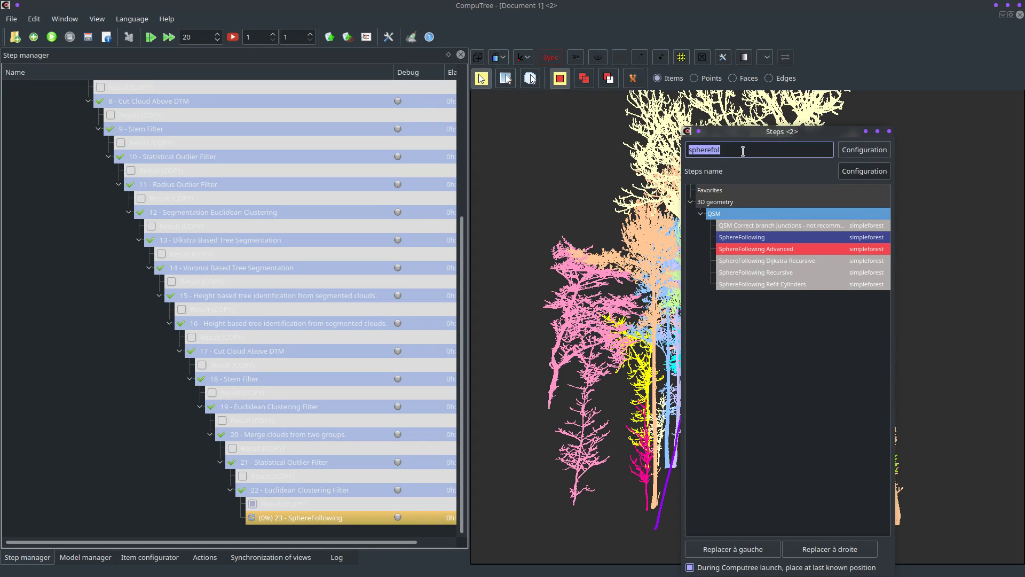
key(BackSpace)
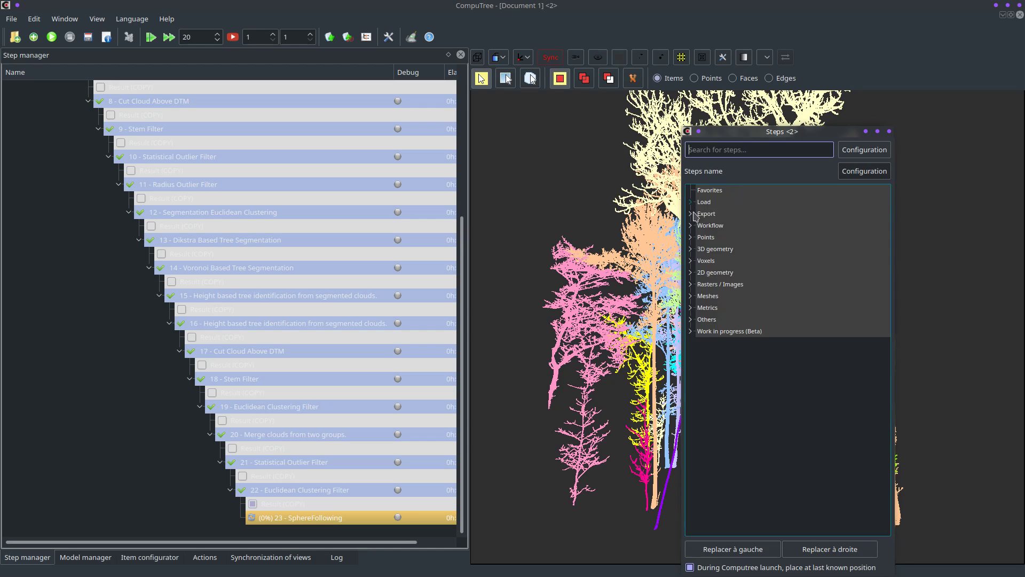
click(690, 249)
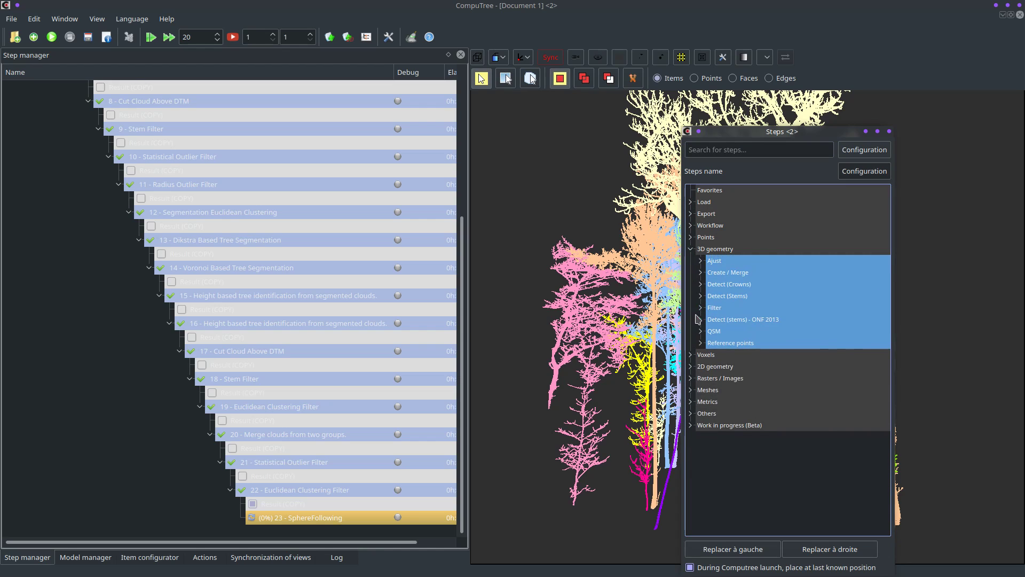
click(700, 331)
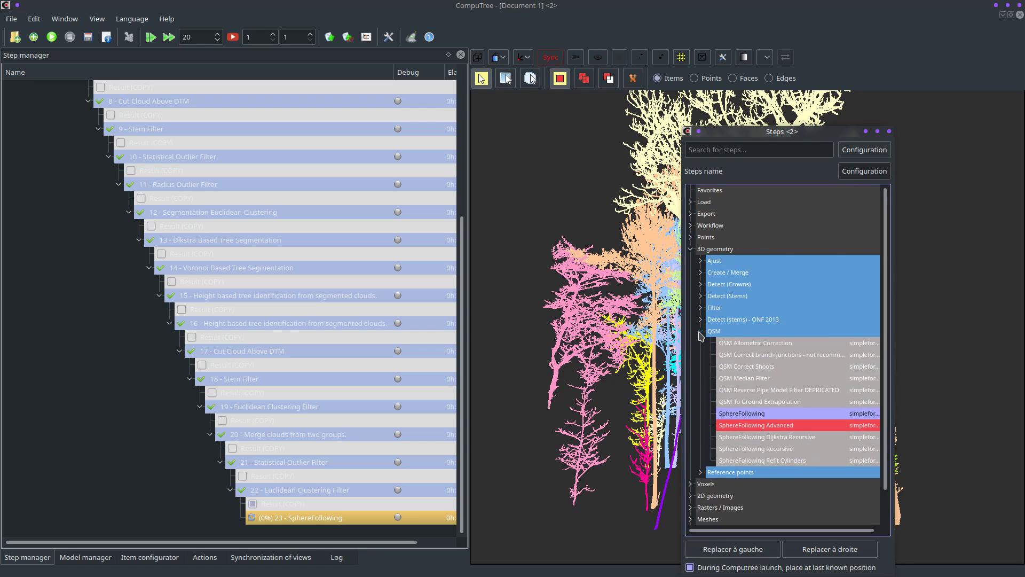
double_click(758, 383)
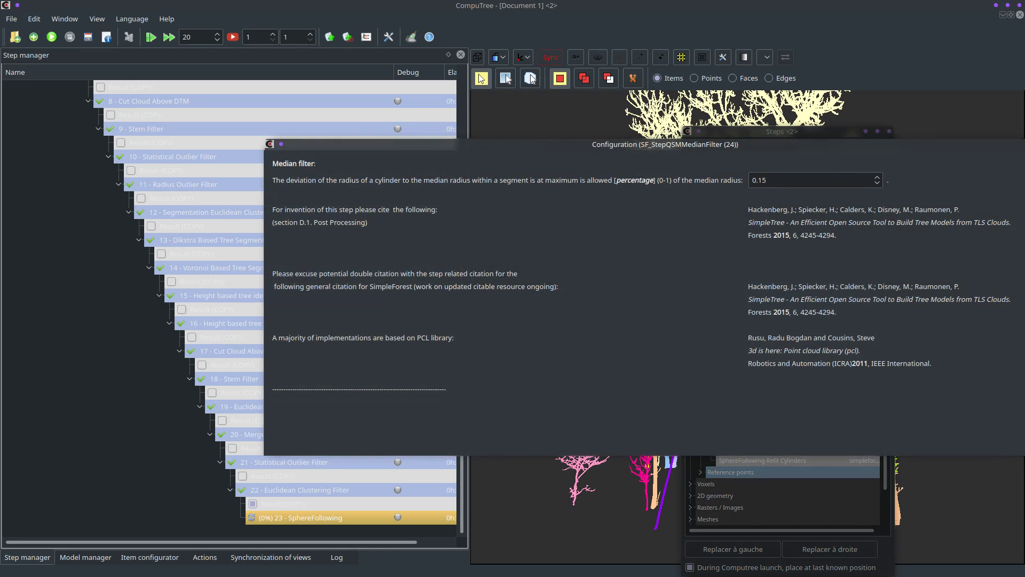
click(855, 166)
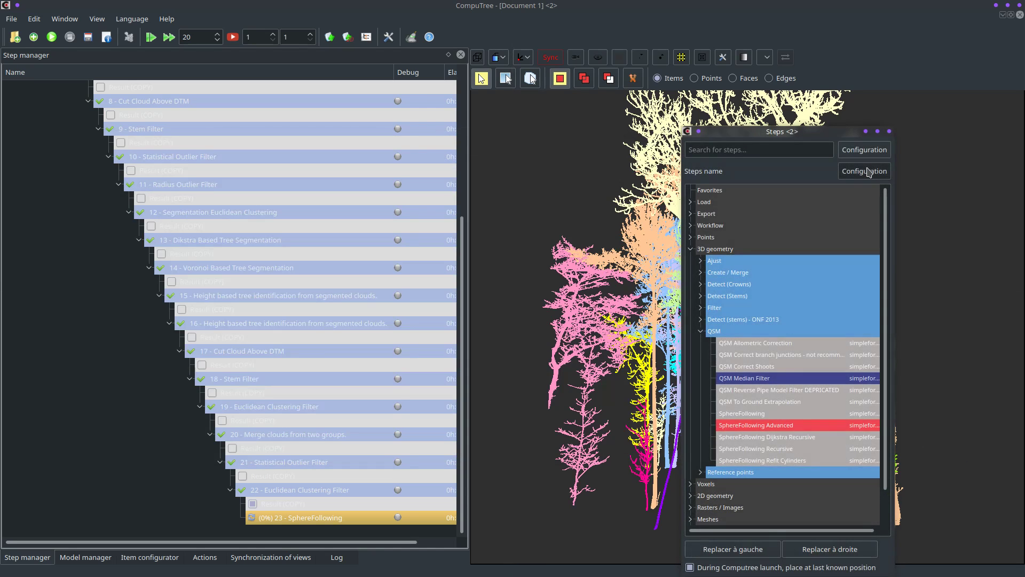
Add a QSM based tree clustering step with the Tree group's innermost Euclidean Clustering Filter Filtered Cloud as its tree cloud
click(691, 237)
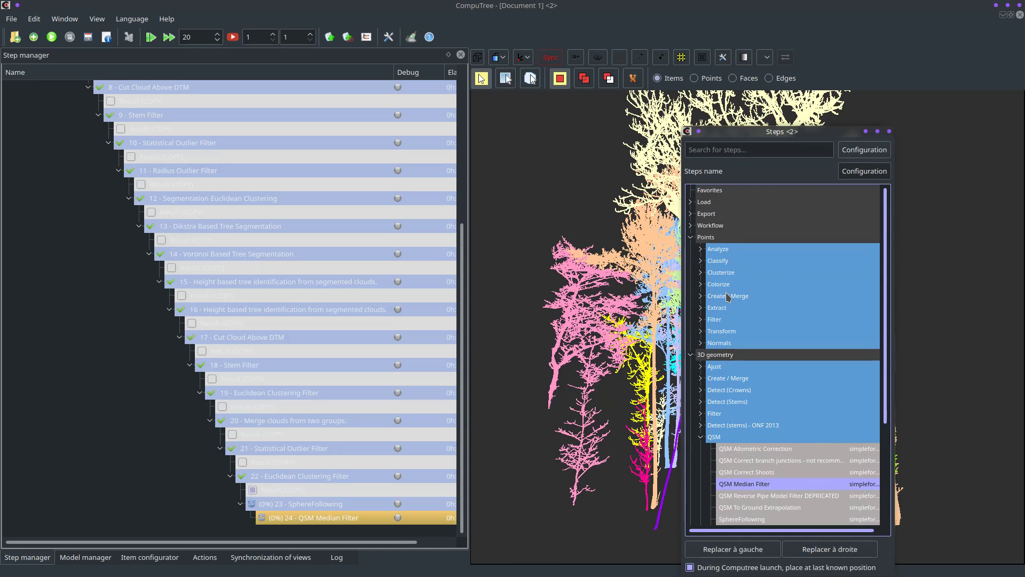
click(701, 272)
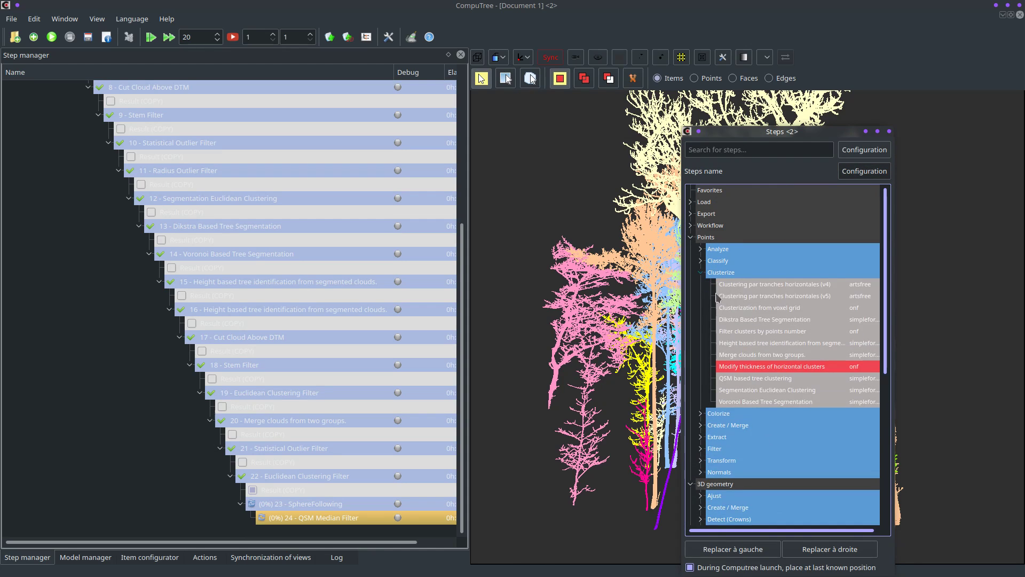
double_click(777, 379)
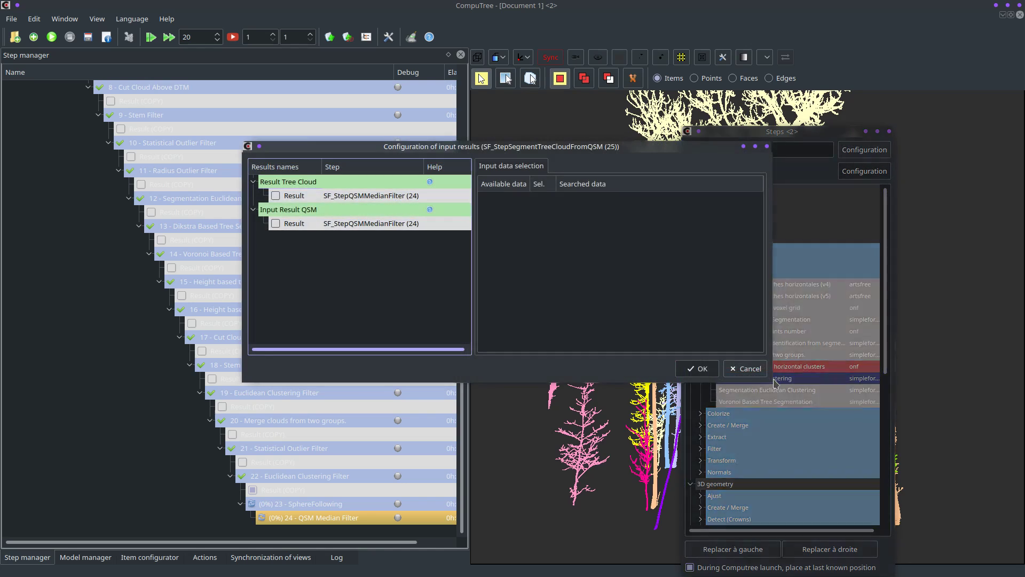
click(278, 197)
scroll(691, 275, down, 5)
scroll(690, 275, down, 5)
scroll(688, 275, up, 5)
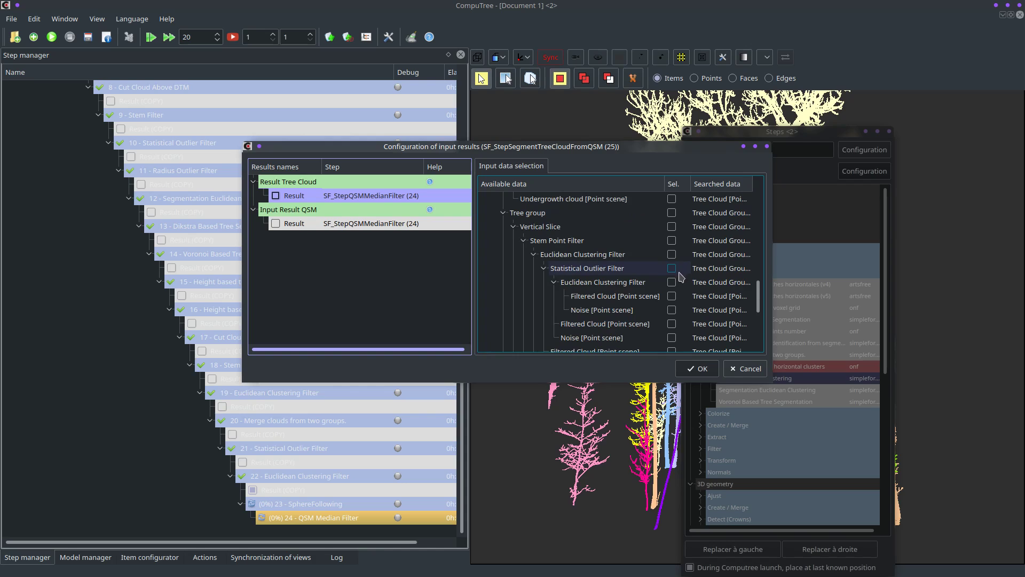
scroll(671, 298, down, 4)
scroll(672, 298, up, 5)
scroll(681, 325, down, 1)
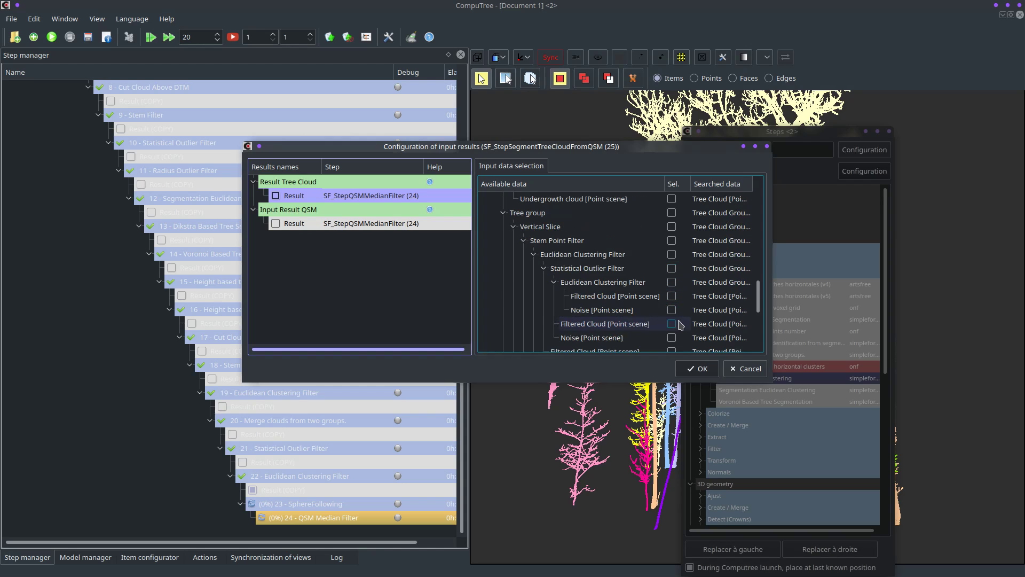
click(671, 296)
Set the clustering step's input QSM to the median filtered SphereFollowing QSM and confirm the input selection
click(321, 223)
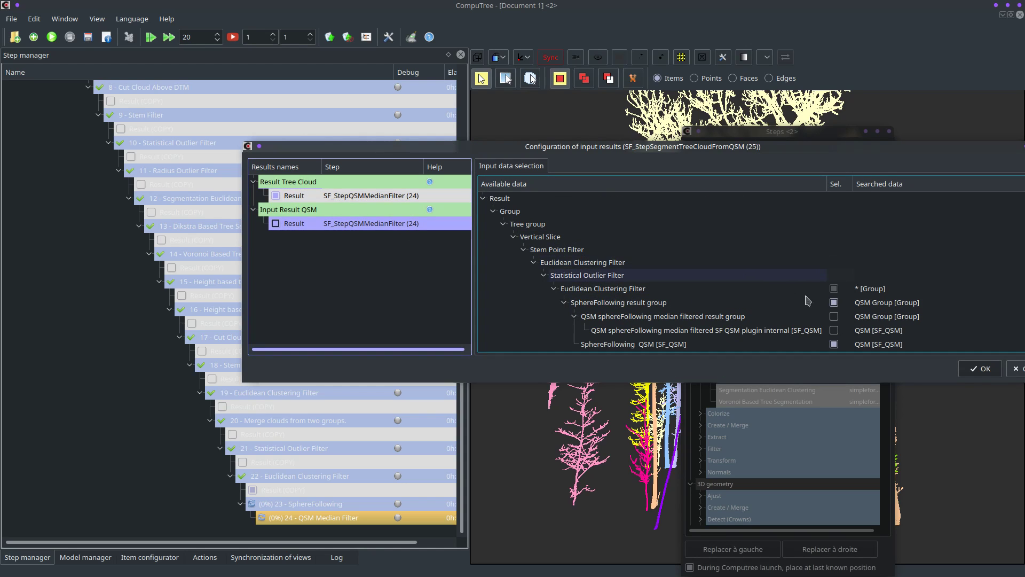
click(834, 330)
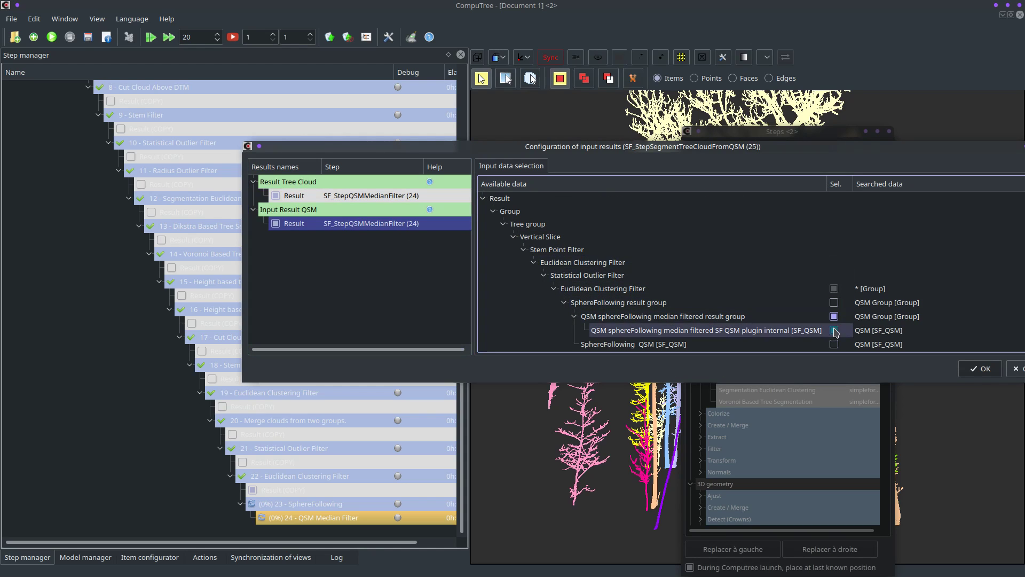
click(984, 369)
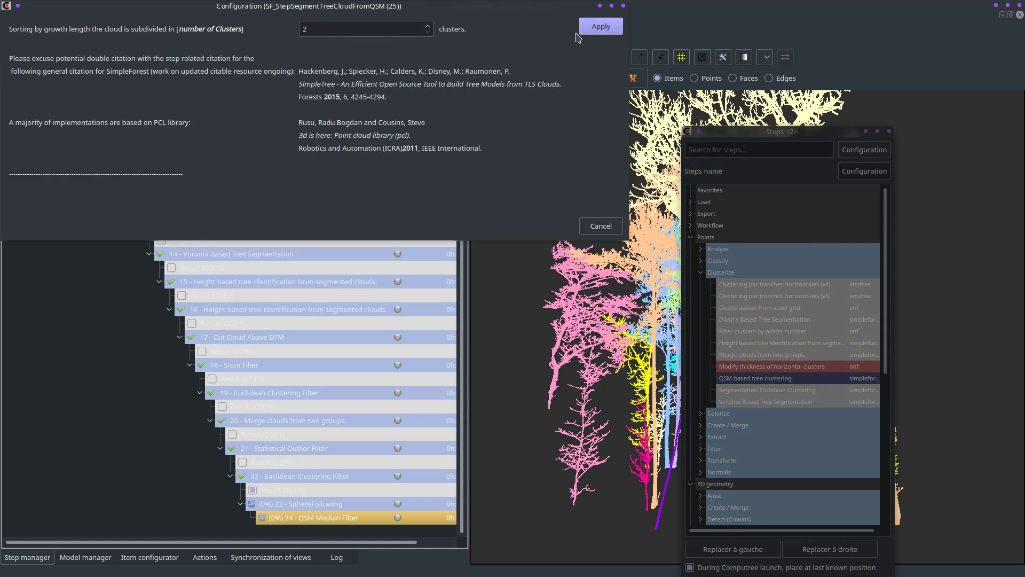
Accept 2 clusters for the QSM based tree clustering and add a SphereFollowing Advanced step after it, accepting its imported preprocessing parameters
click(621, 29)
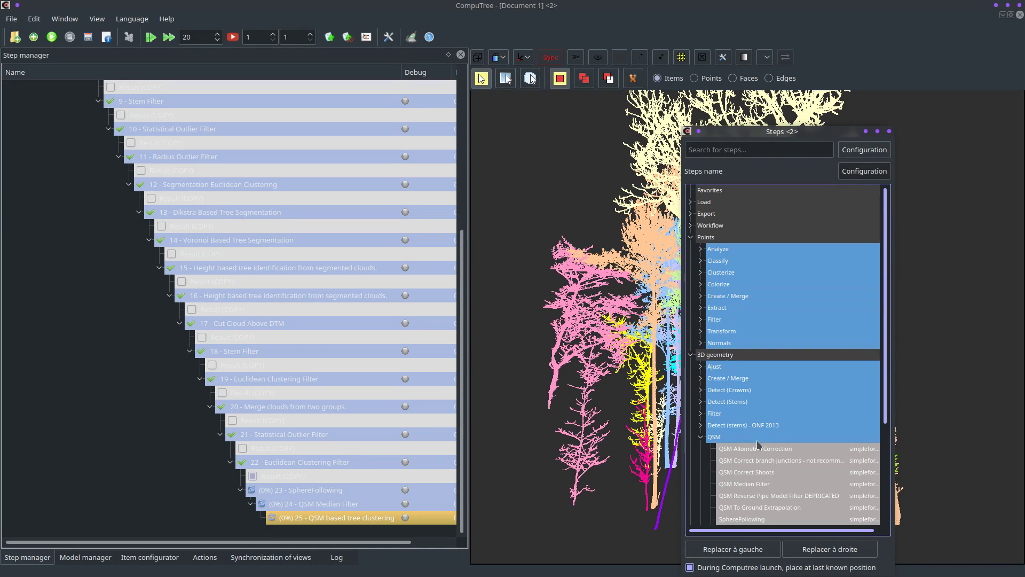
scroll(757, 443, down, 4)
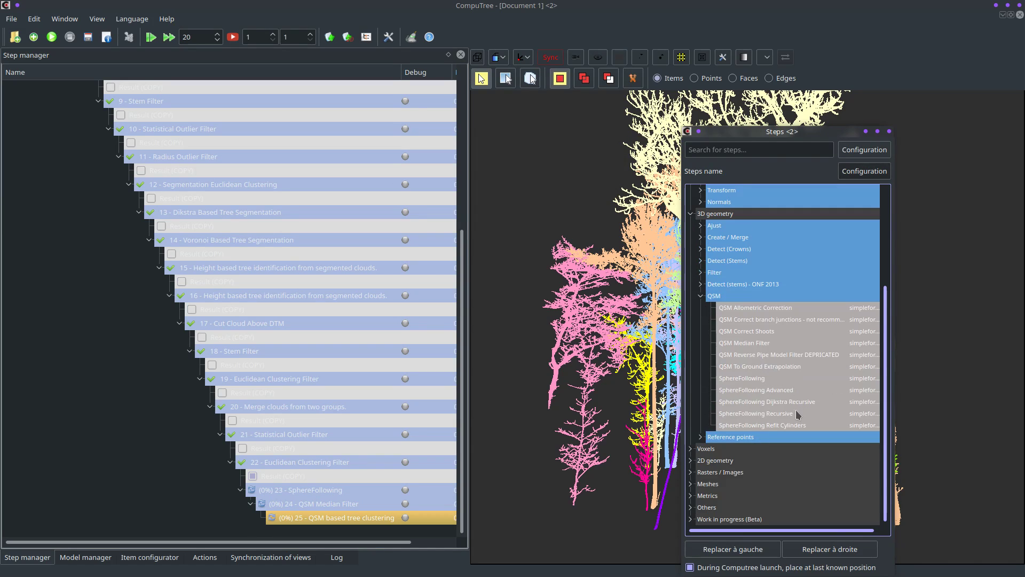
click(762, 395)
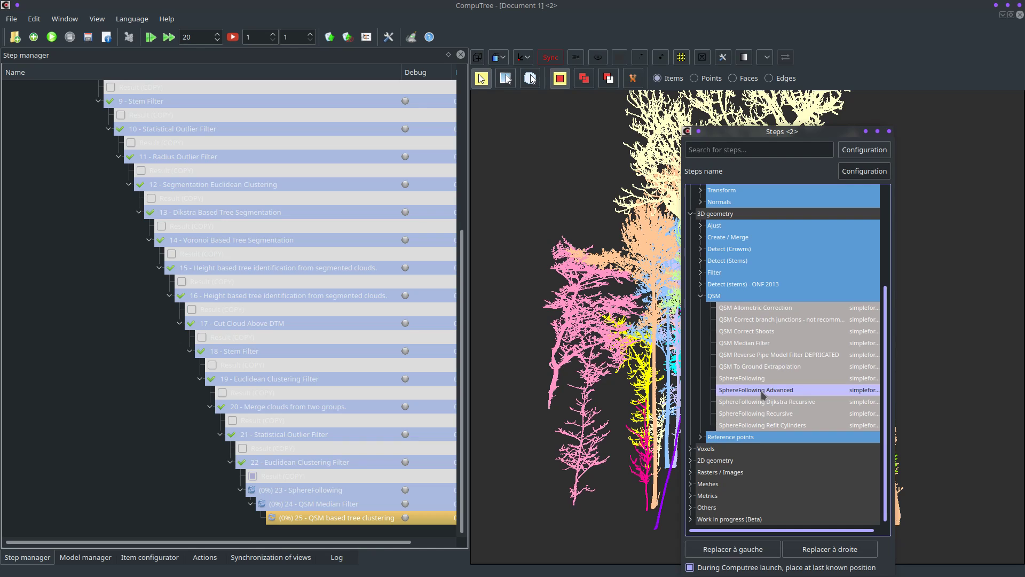
double_click(762, 395)
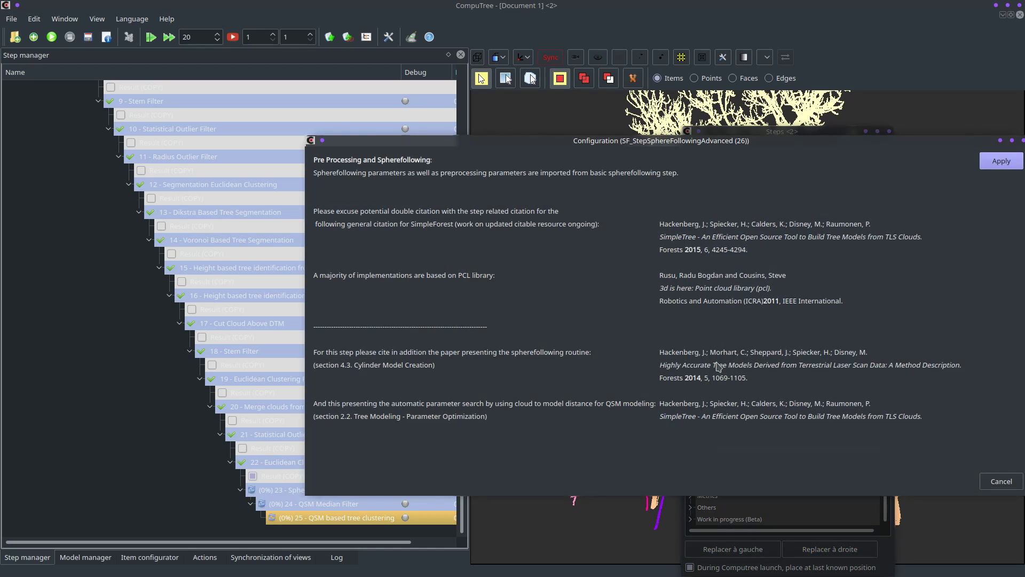
click(1001, 161)
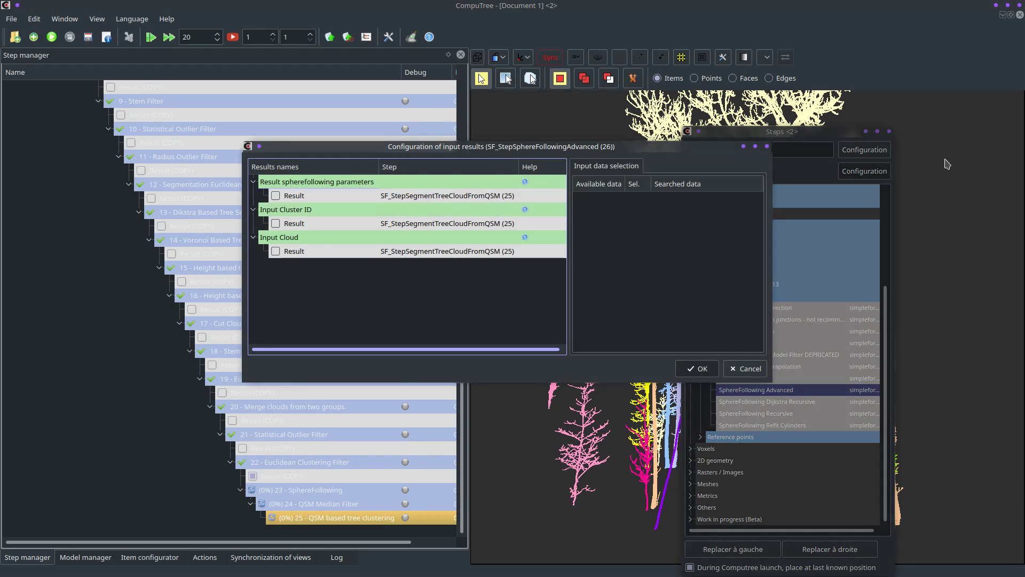
Give SphereFollowing Advanced the SphereFollowing parameters, Cluster ID and innermost Euclidean Clustering Filter's Filtered Cloud as inputs, and accept the default SECONDMOMENTUMORDER distance and simplex settings
click(278, 197)
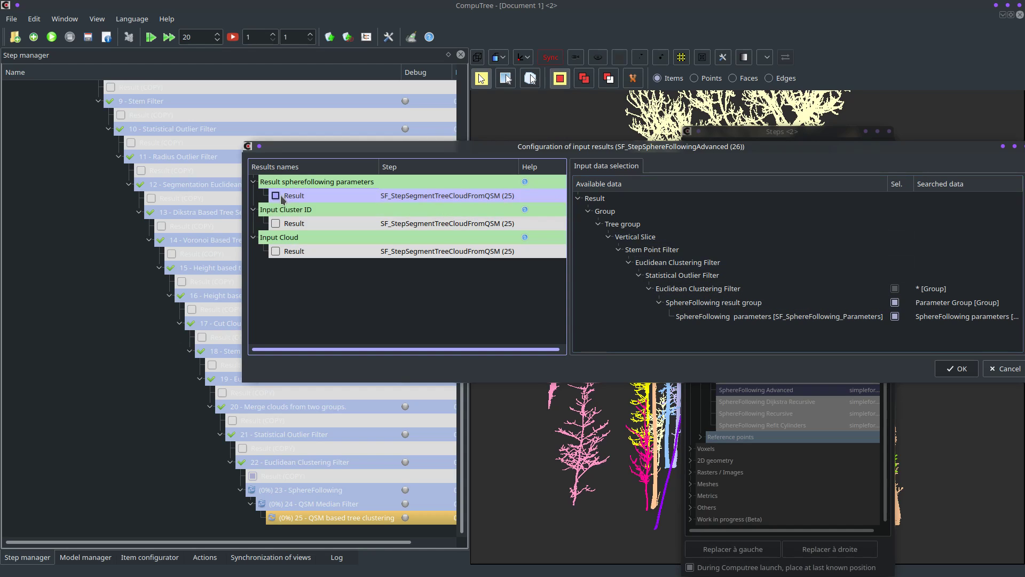
click(278, 226)
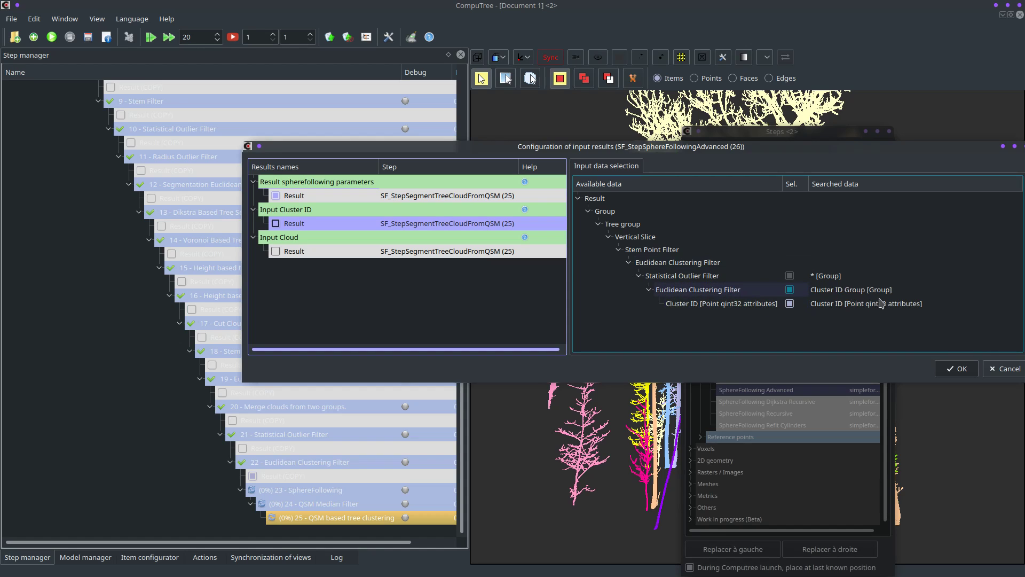
click(276, 256)
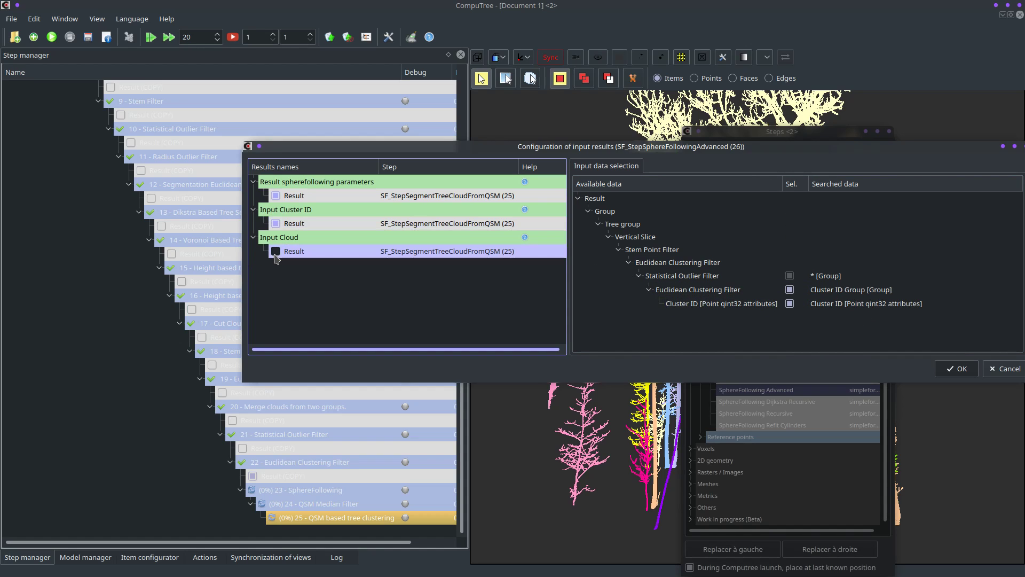
scroll(730, 283, down, 10)
scroll(729, 283, up, 3)
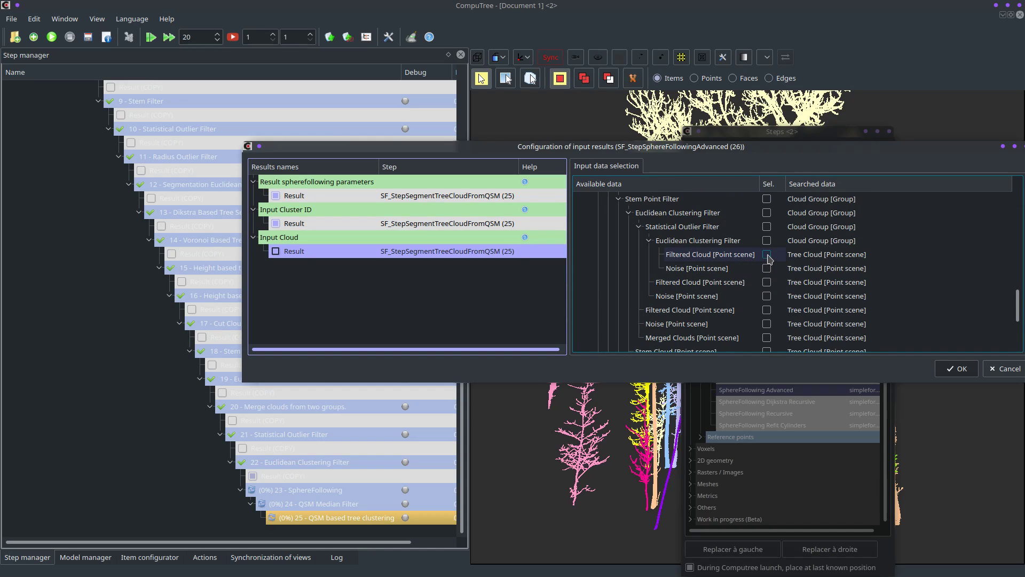
click(768, 255)
scroll(768, 258, down, 3)
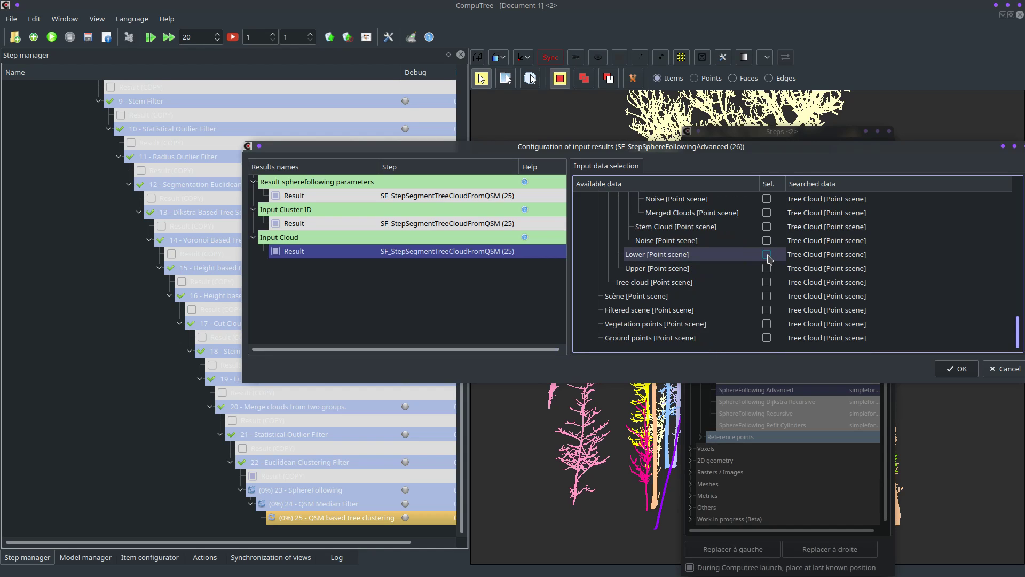
scroll(769, 259, up, 3)
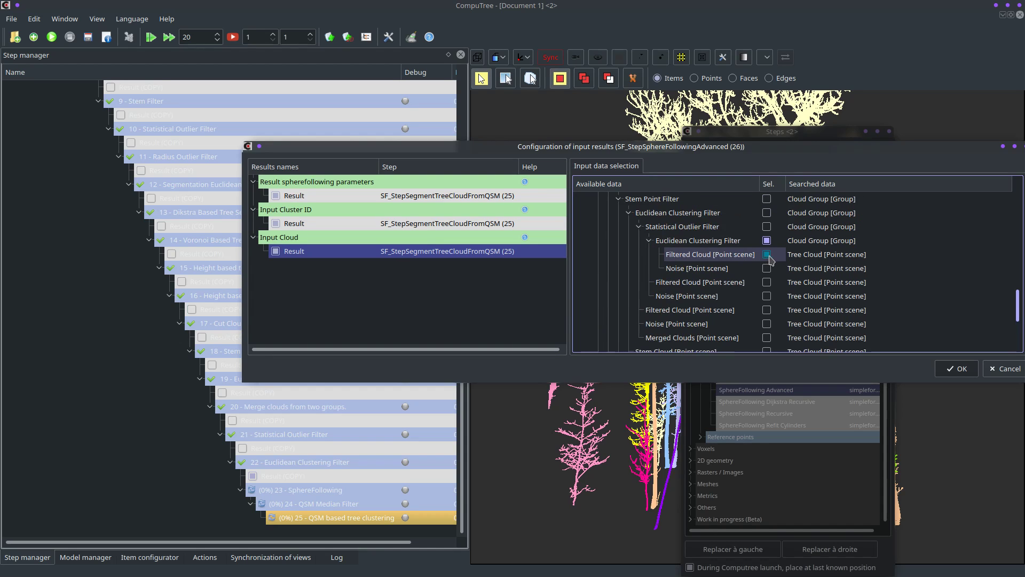
click(956, 370)
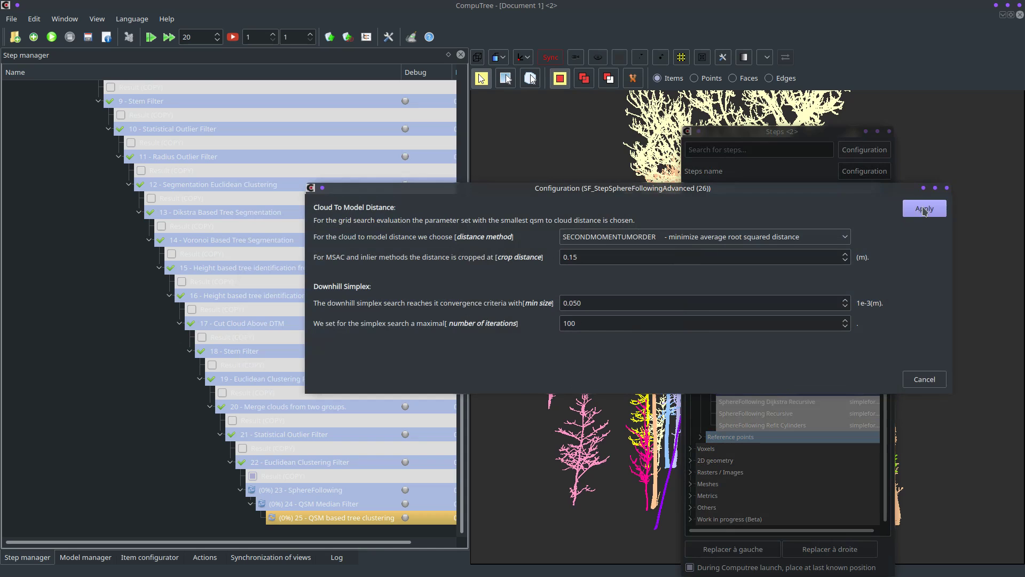
click(923, 210)
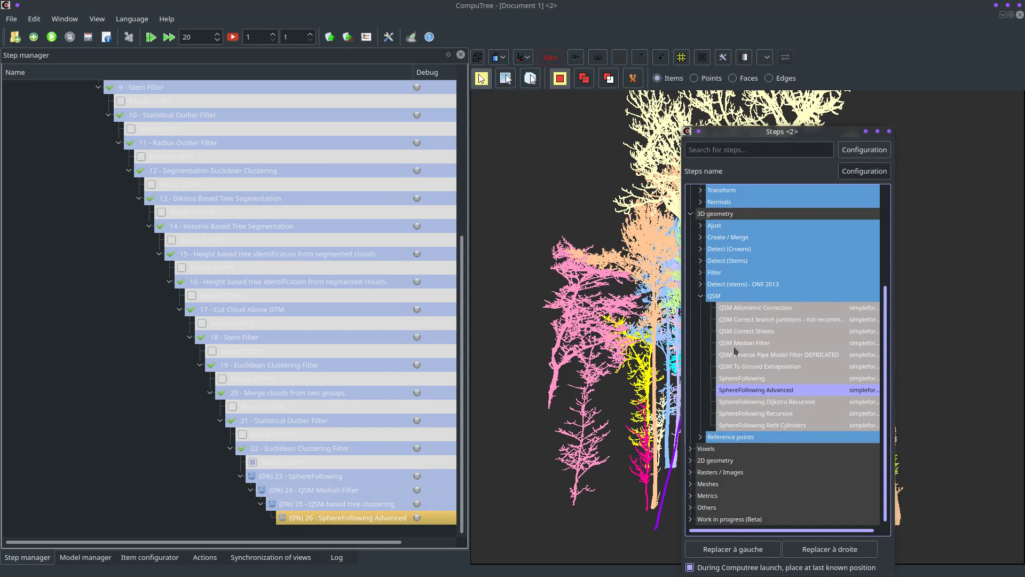
Add a QSM Median Filter using the SphereFollowing advanced QSM as input, accepting the 0.15 maximum radius deviation
double_click(739, 346)
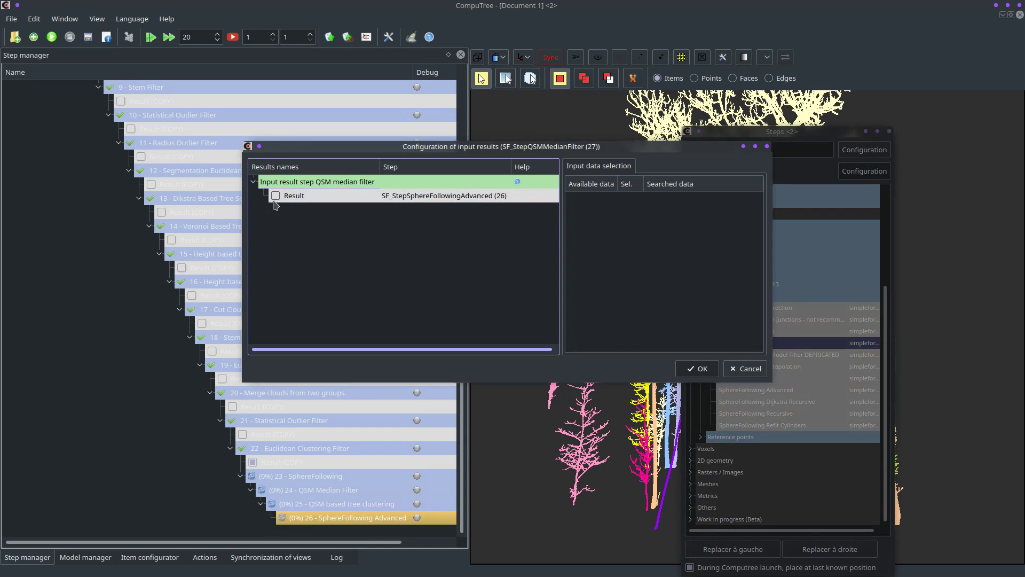
click(278, 199)
scroll(822, 286, down, 1)
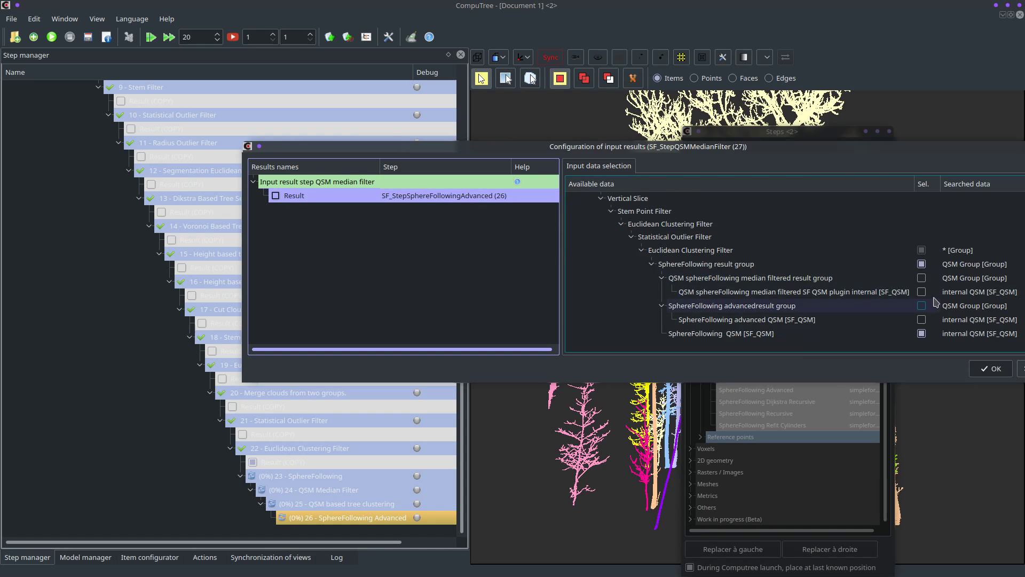
click(922, 321)
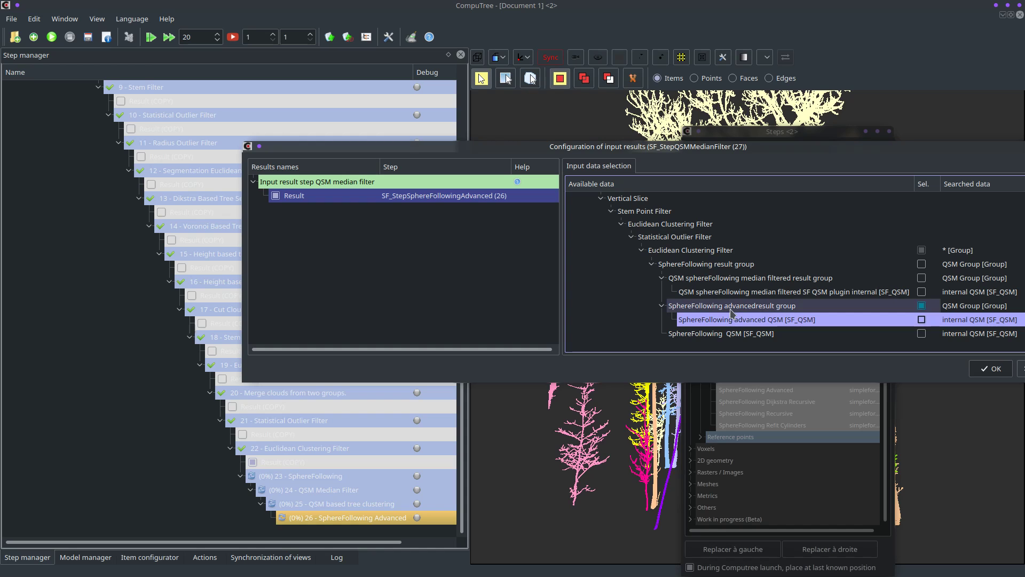
click(994, 369)
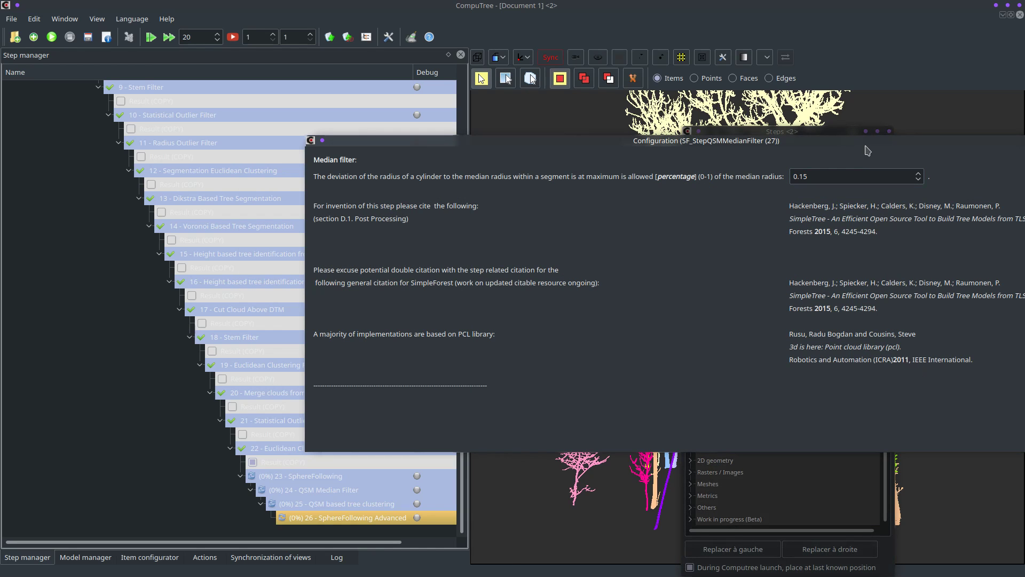
click(918, 178)
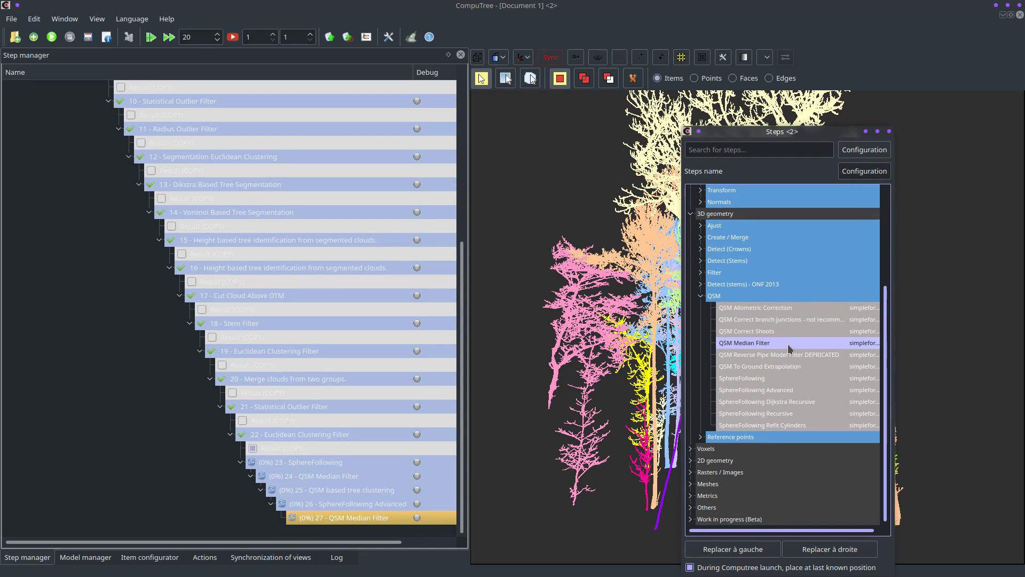
Add a QSM Correct Shoots step on the median filtered QSM in the SphereFollowing advanced result group, accepting the 0.005 m correction radius
double_click(757, 332)
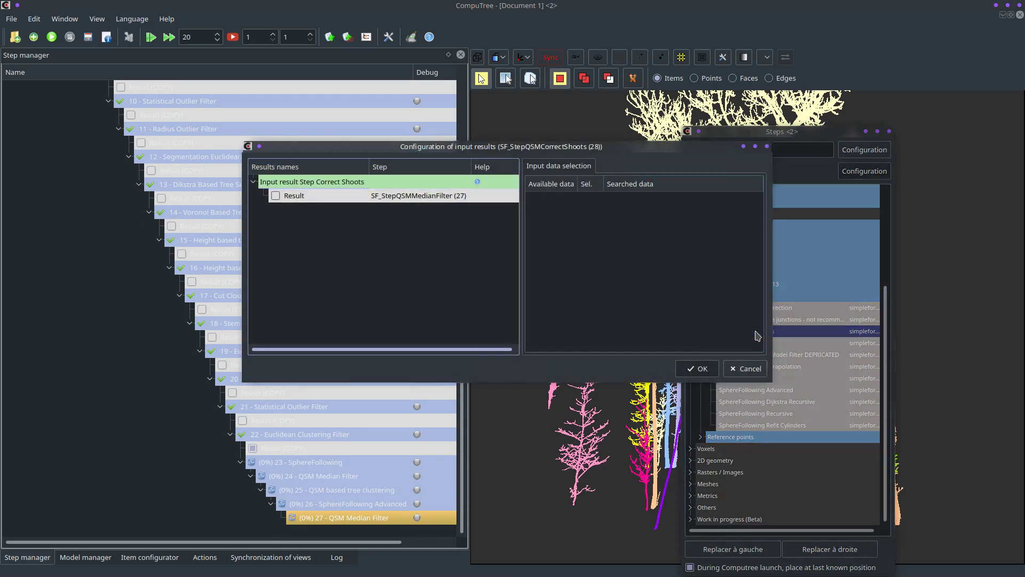
click(272, 198)
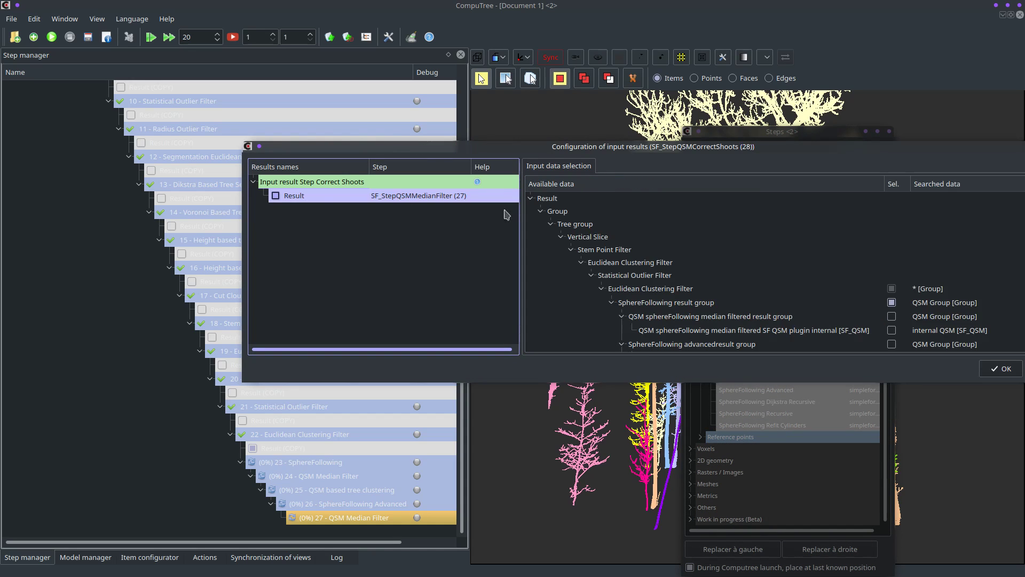
click(892, 331)
scroll(896, 340, down, 2)
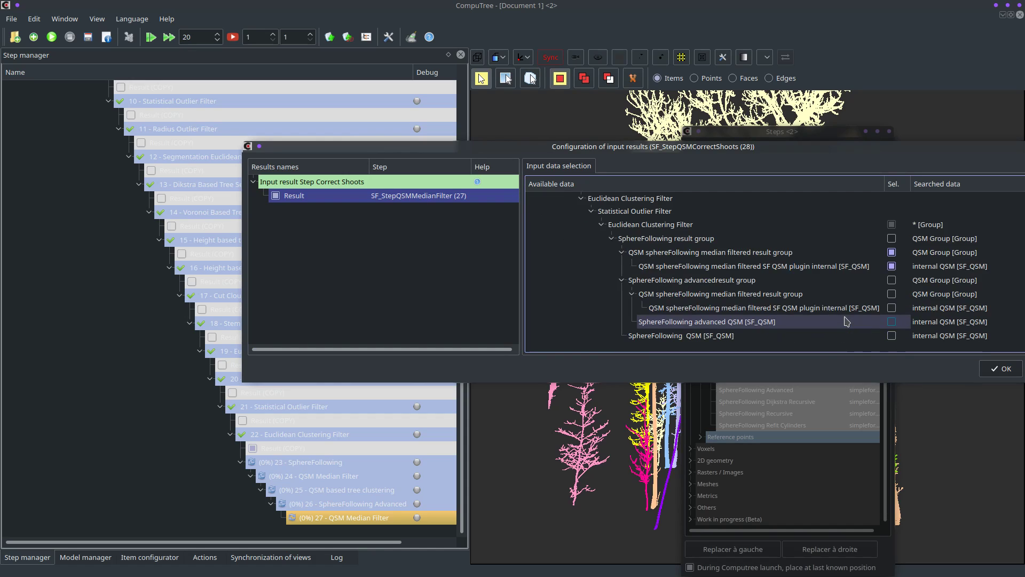
click(891, 308)
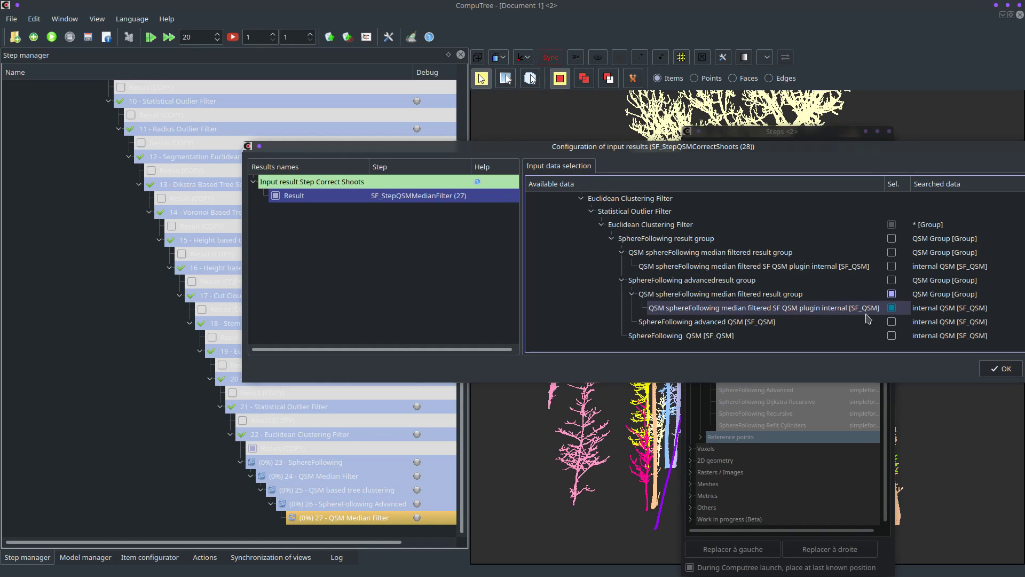
click(982, 371)
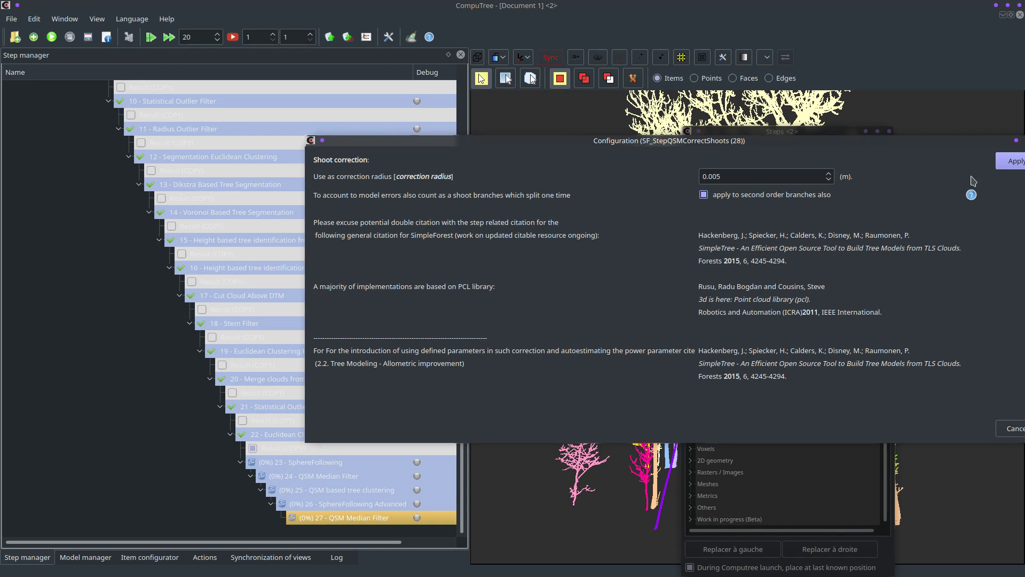
click(1011, 160)
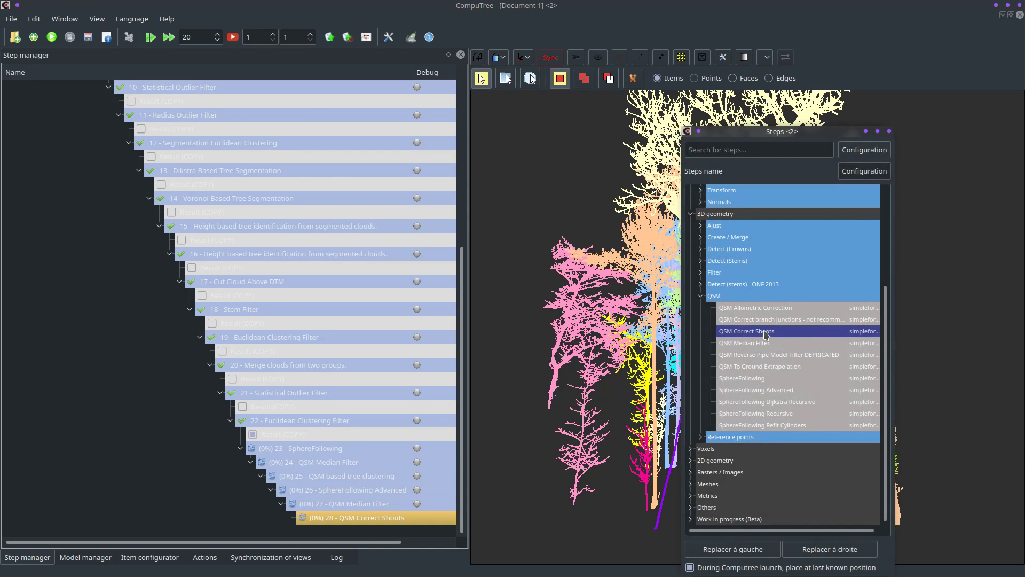
Add a QSM Allometric Correction step using the Shoot corrected QSM as input, accepting the default GrowthLength parameters
double_click(758, 307)
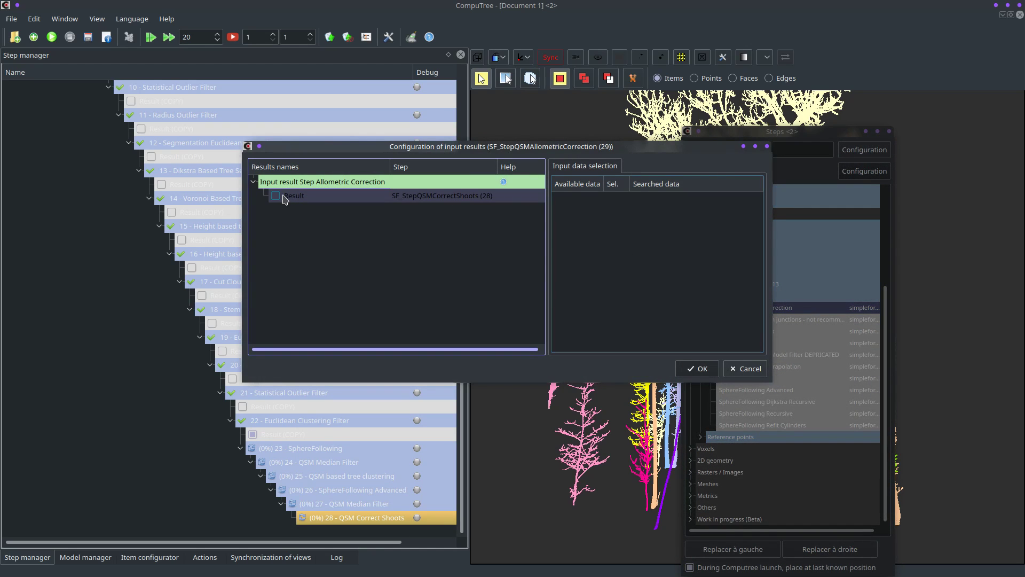
click(278, 197)
scroll(640, 257, down, 3)
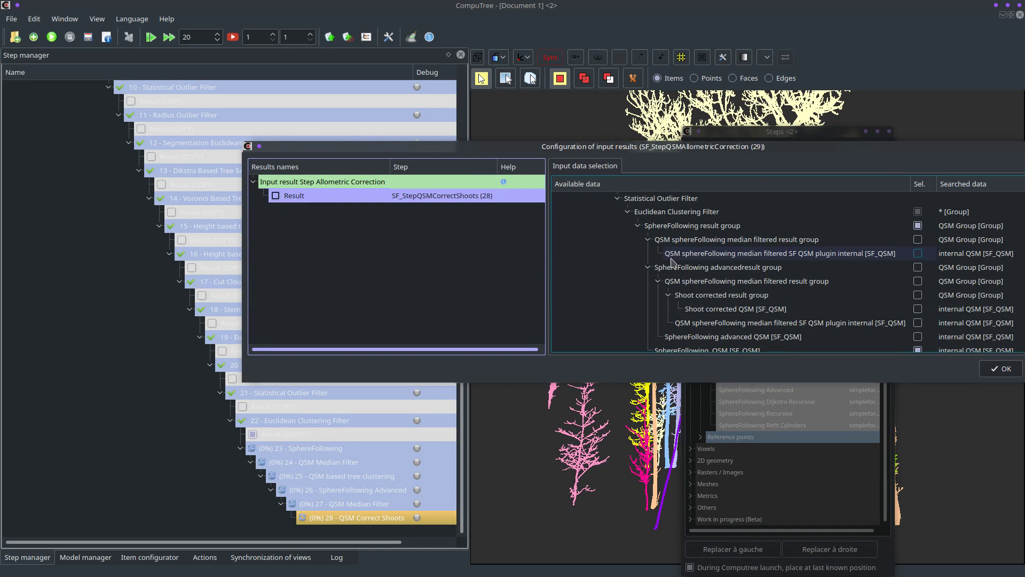
click(918, 310)
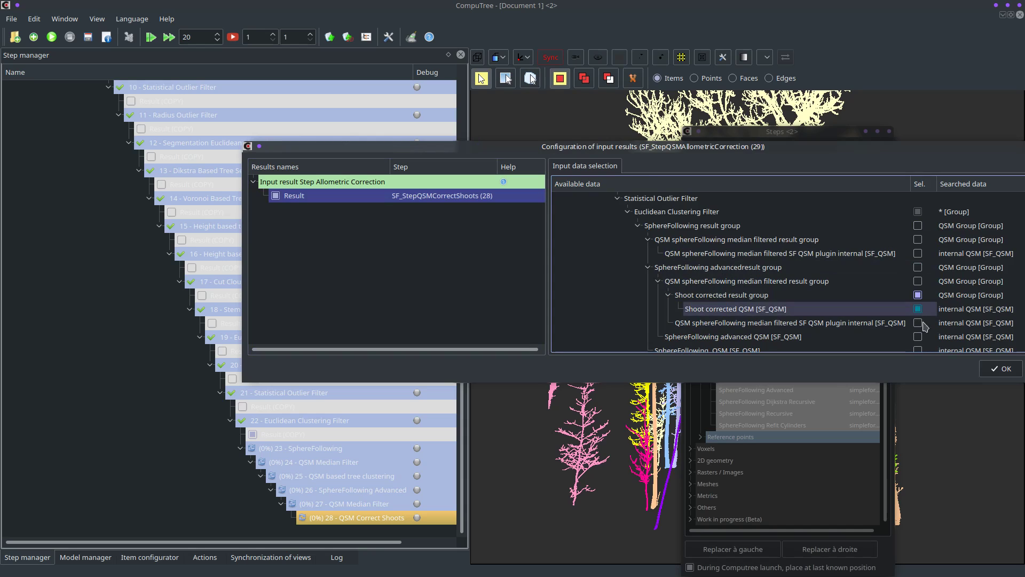
scroll(920, 329, down, 1)
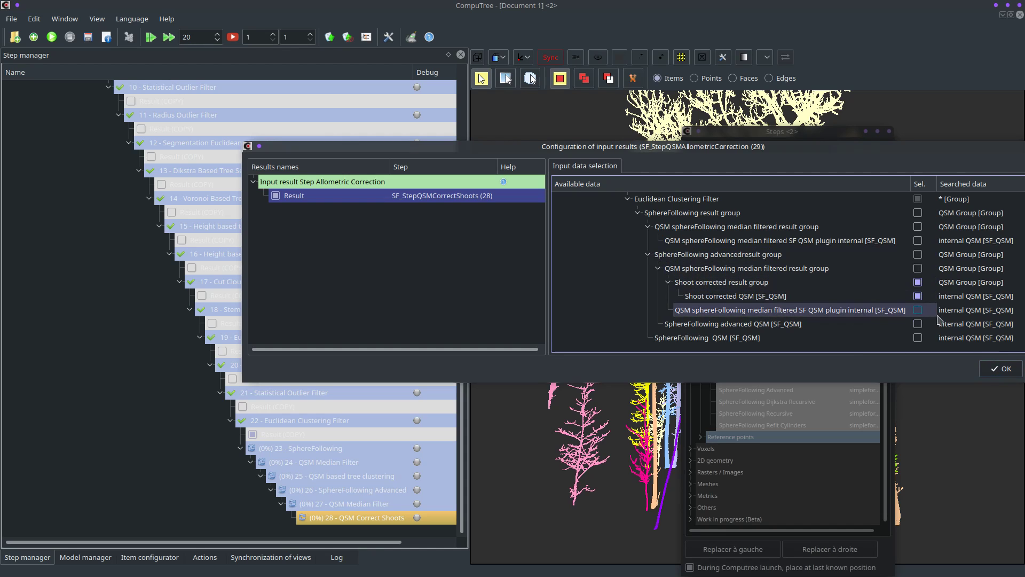
click(1006, 371)
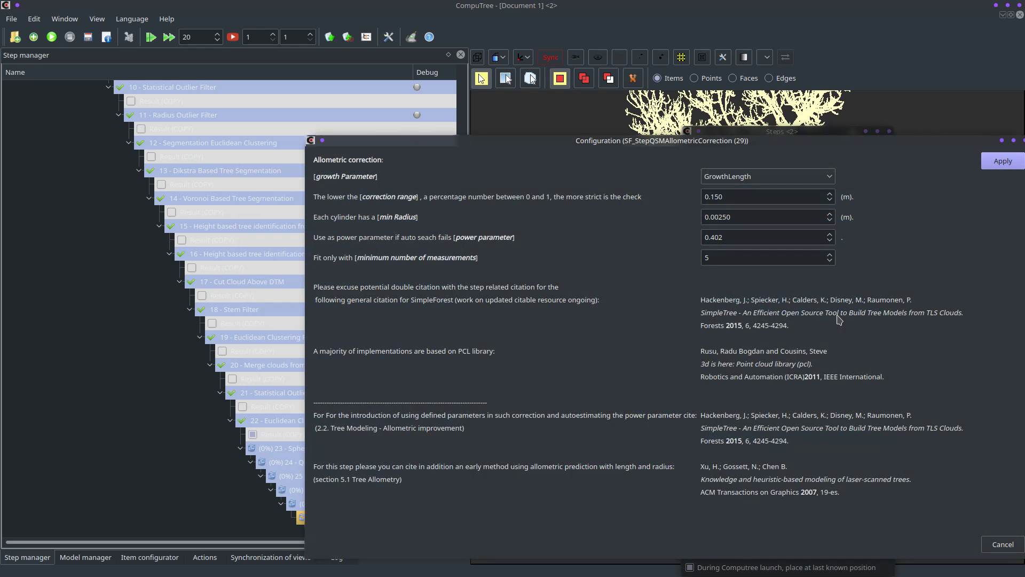
click(1002, 161)
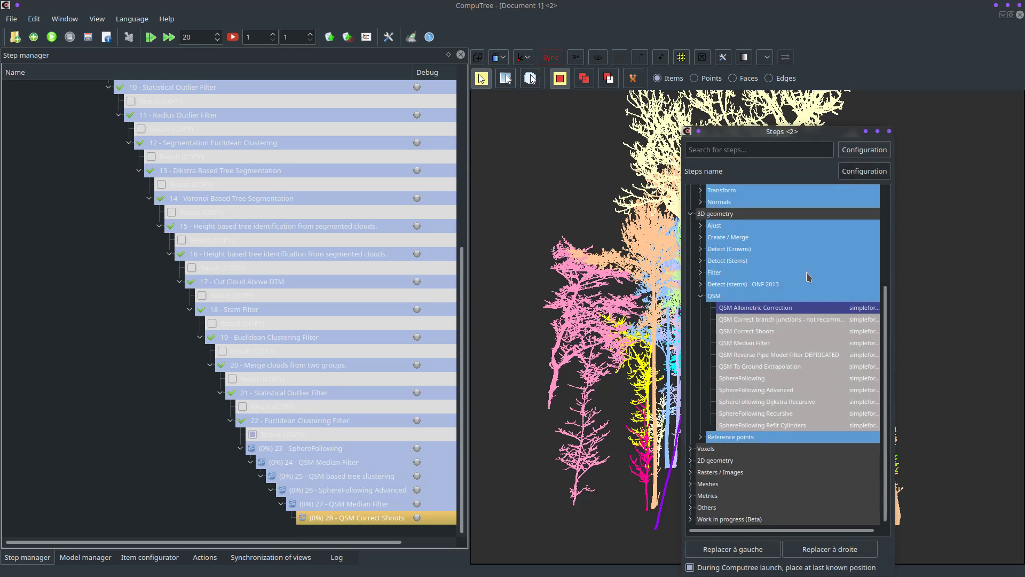
double_click(802, 307)
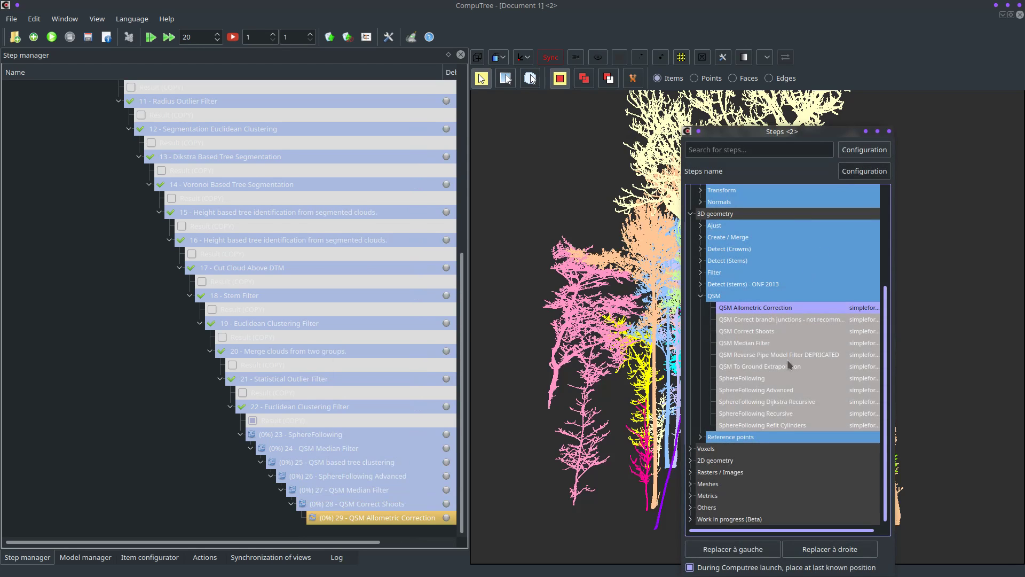
Add a QSM To Ground Extrapolation step using the Allometric corrected QSM and the Terrain group's Dtm raster as inputs
mouse_move(806, 355)
double_click(780, 367)
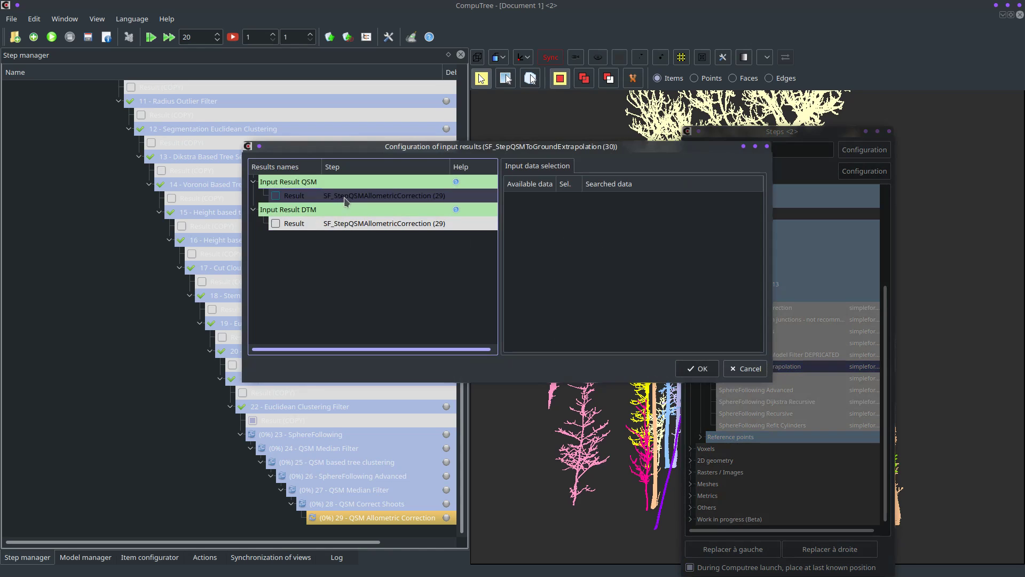
click(277, 199)
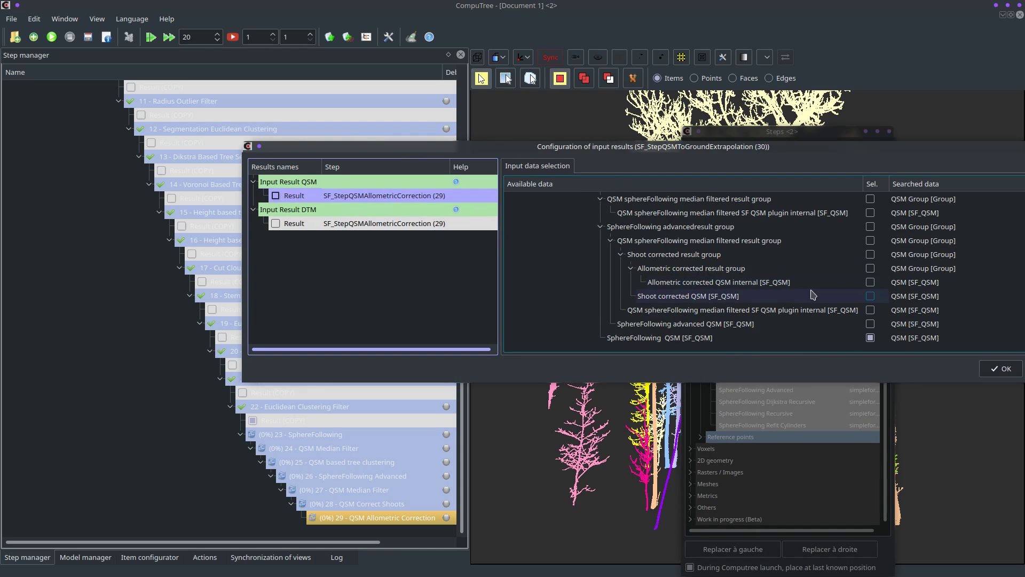
click(871, 282)
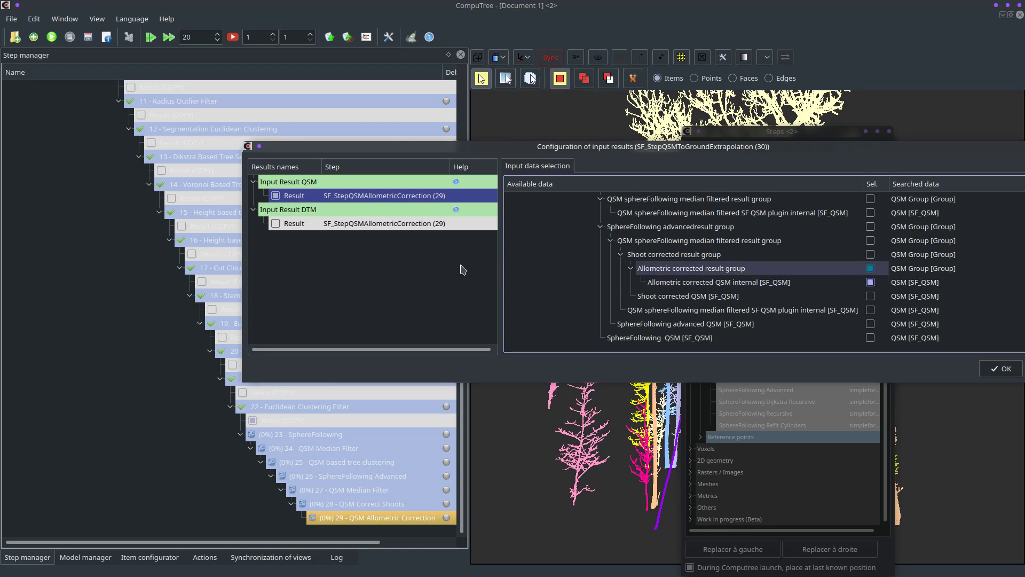
click(283, 226)
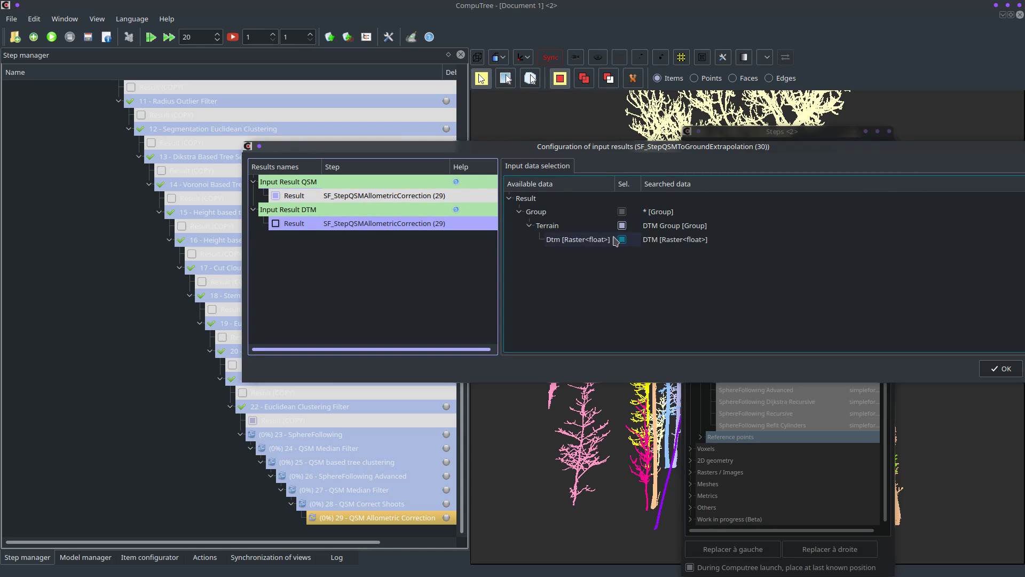
click(1000, 368)
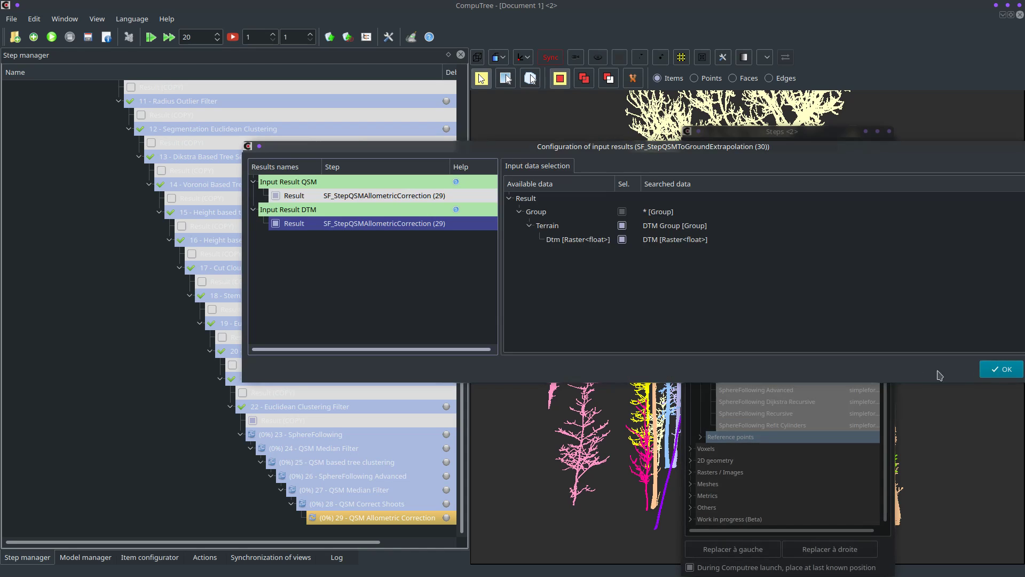
click(904, 166)
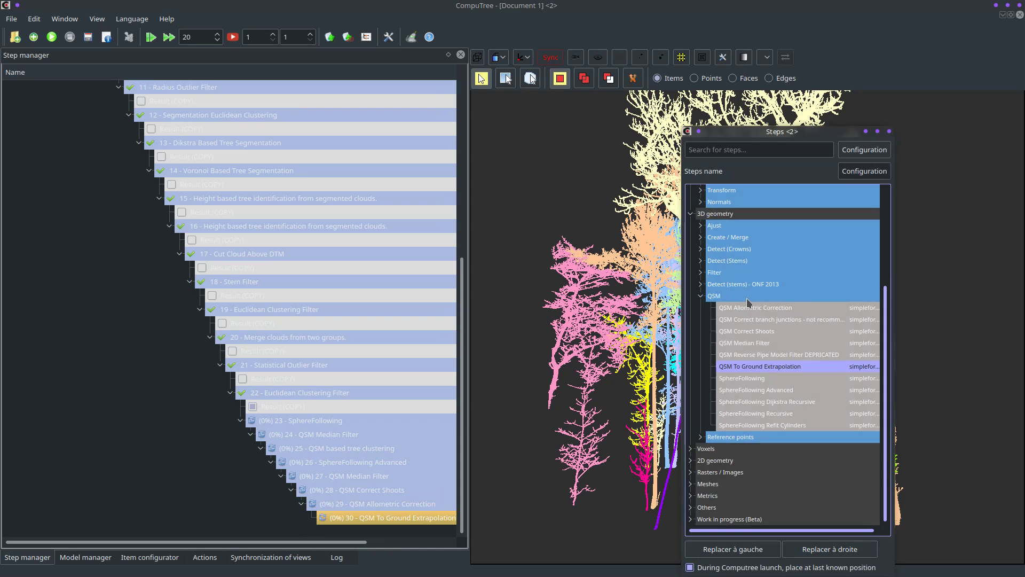
Add a QSM list exporter step and give its exporter input the QSM to ground extrapolation QSM from step 30
scroll(752, 285, up, 4)
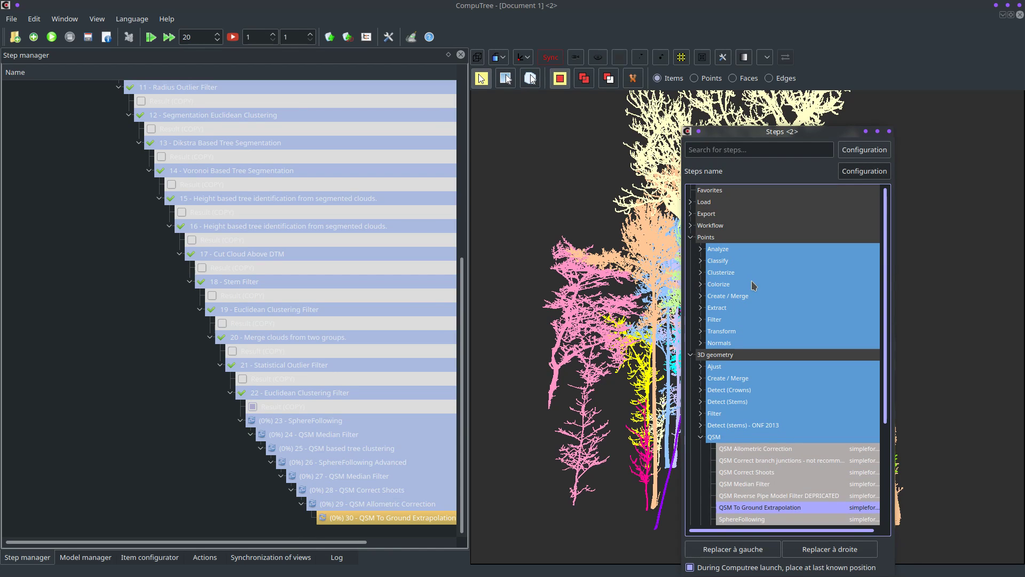
click(691, 214)
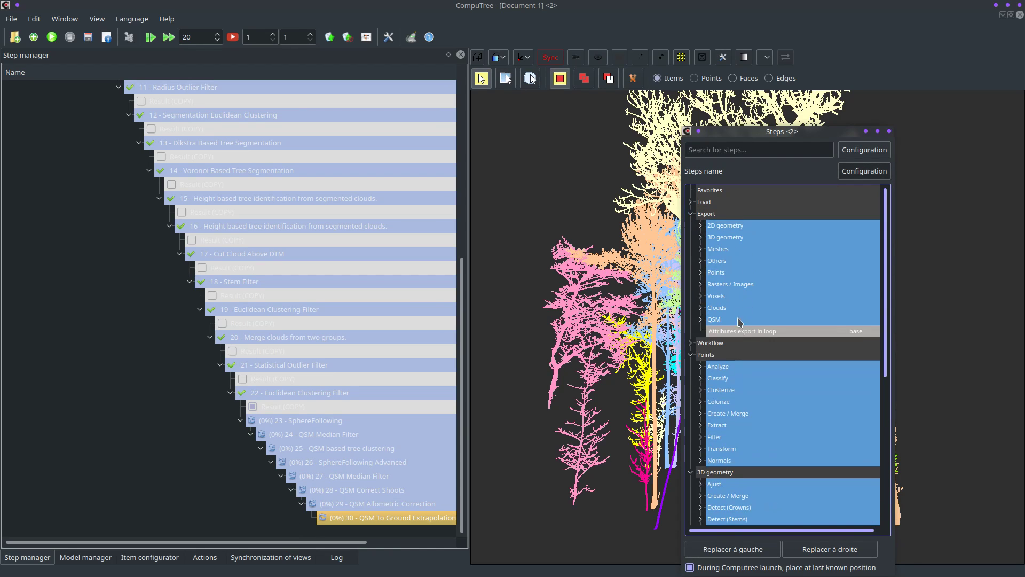
click(701, 319)
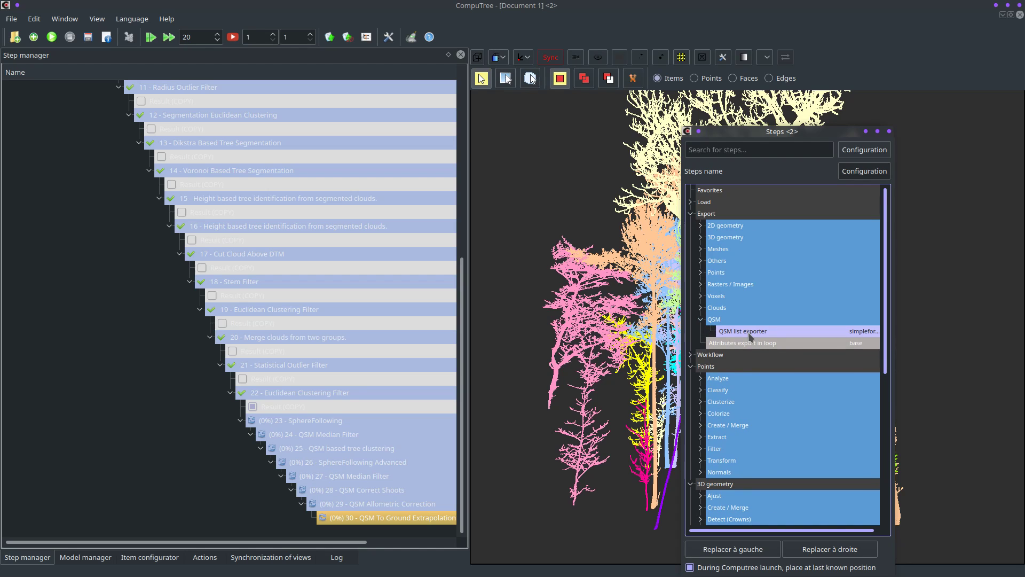
double_click(749, 332)
click(381, 198)
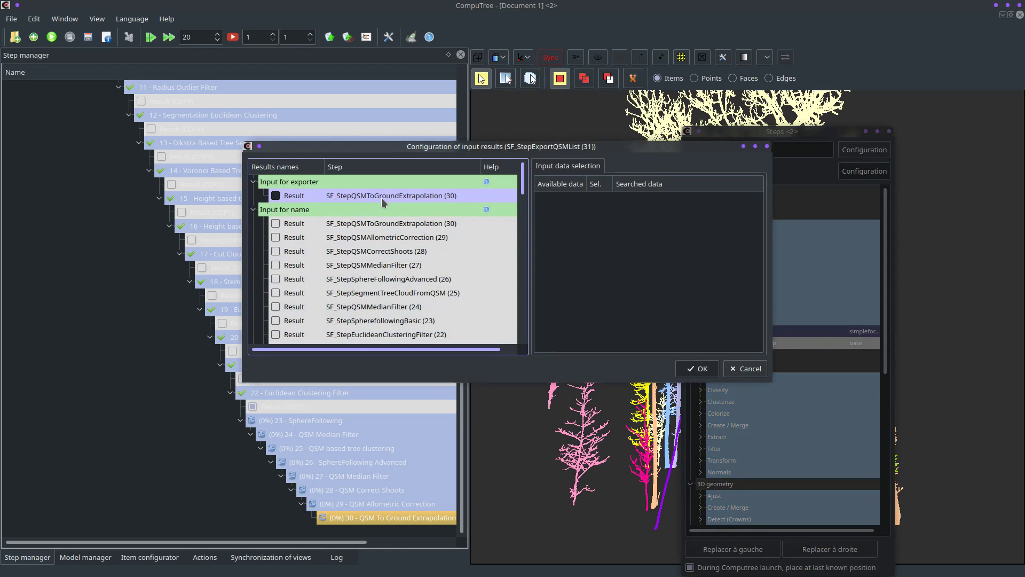
click(275, 196)
scroll(728, 265, down, 1)
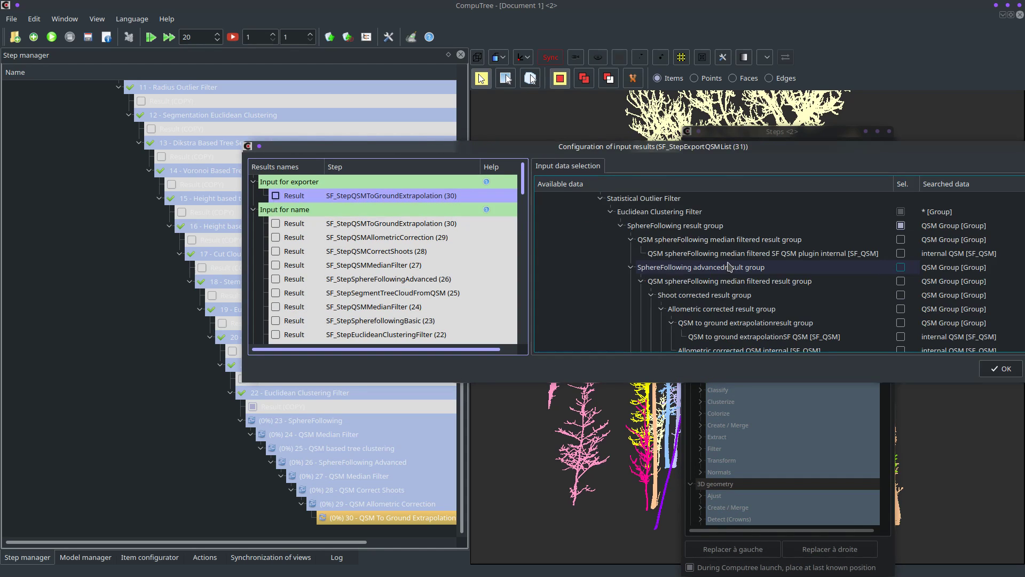
scroll(746, 267, down, 2)
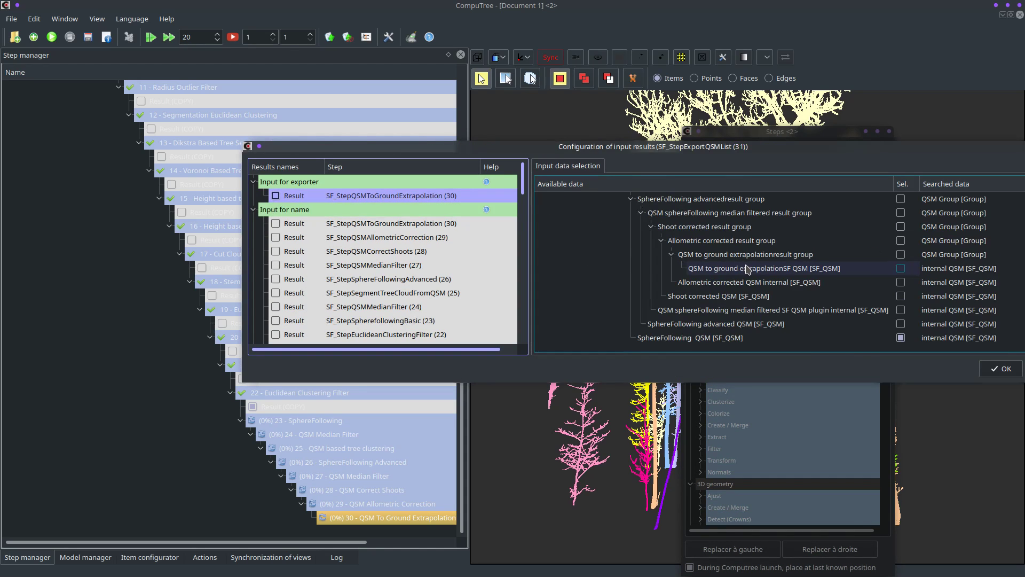
click(901, 270)
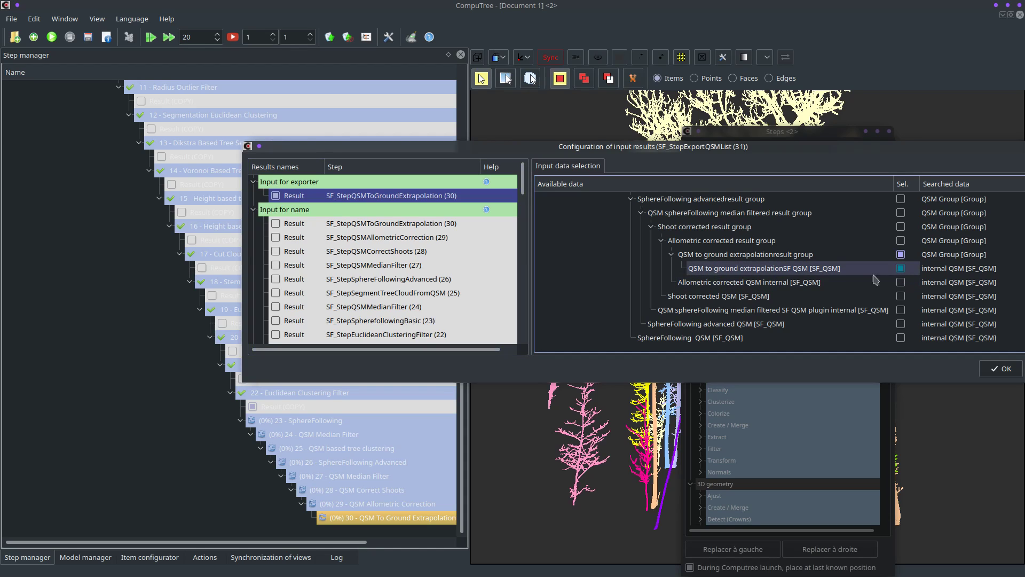
Use step 30's File header as the exporter's name input and the innermost Euclidean Clustering Filter's Filtered Cloud as its cloud input
click(279, 227)
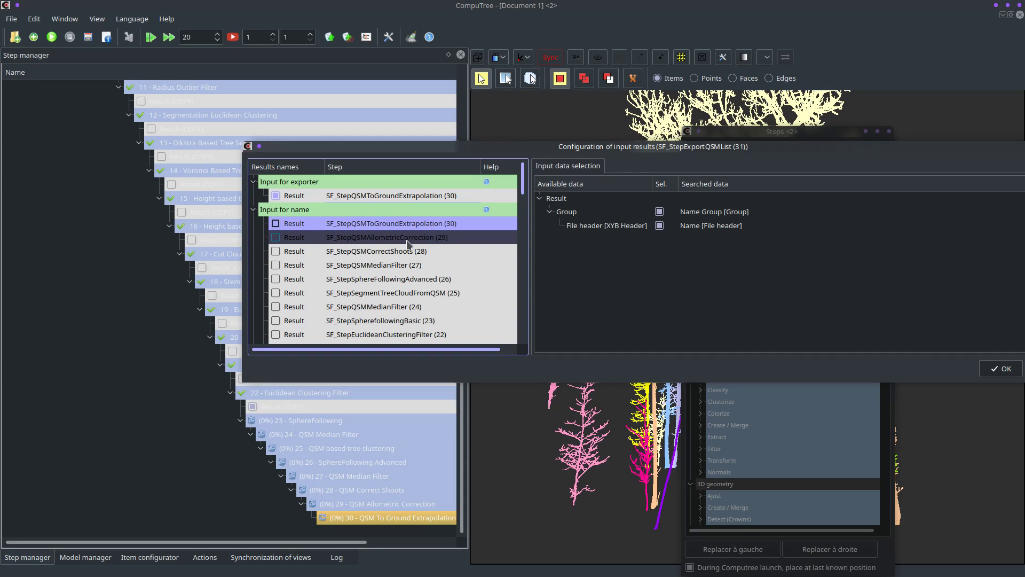
scroll(408, 243, down, 10)
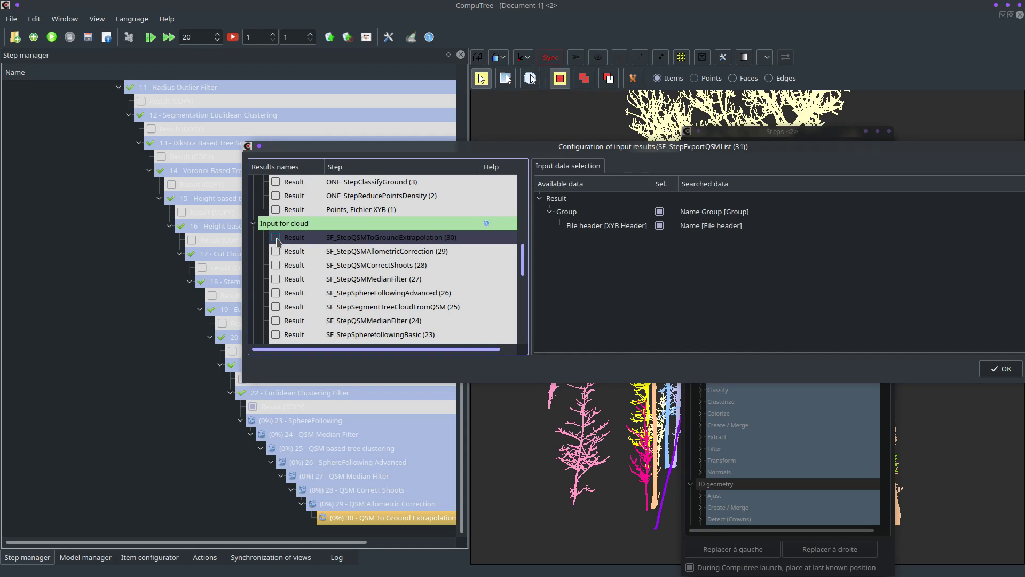
click(277, 242)
scroll(689, 267, down, 6)
scroll(689, 268, down, 5)
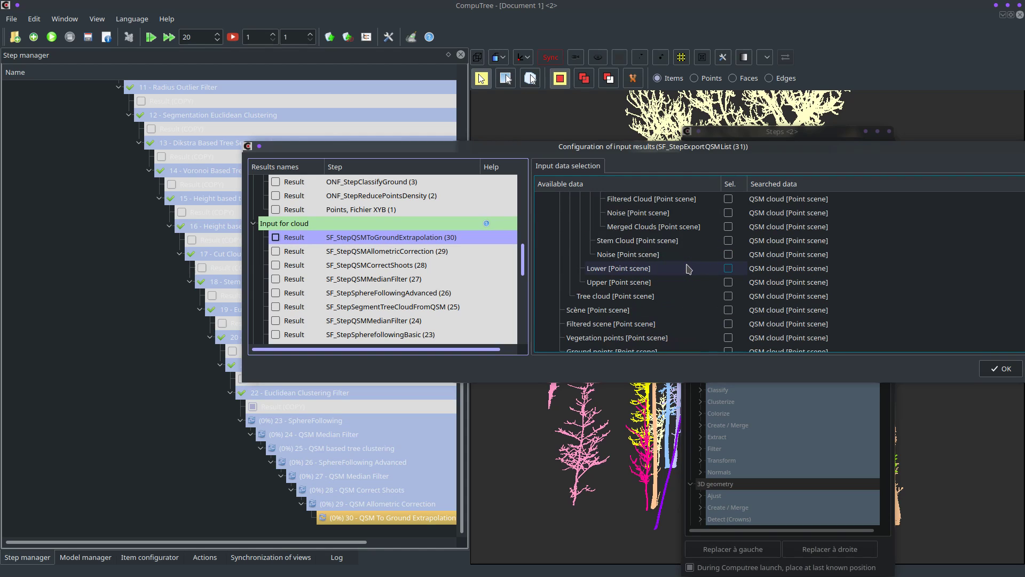
scroll(689, 268, up, 6)
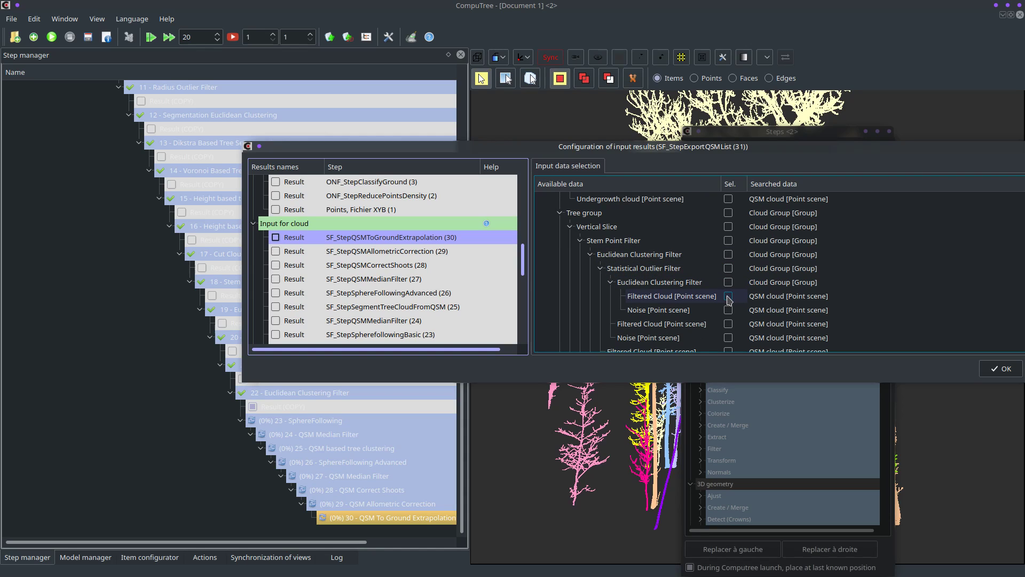
click(728, 297)
Set the exporter's DTM input to the Terrain group's Dtm raster from step 30 and confirm the input configuration
scroll(651, 293, down, 5)
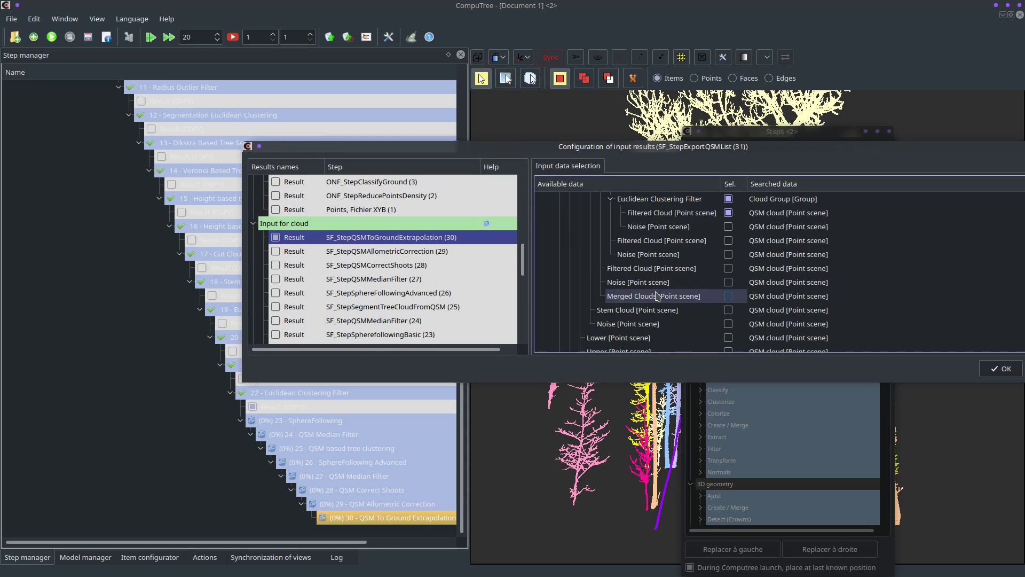
scroll(407, 272, down, 3)
scroll(407, 272, down, 5)
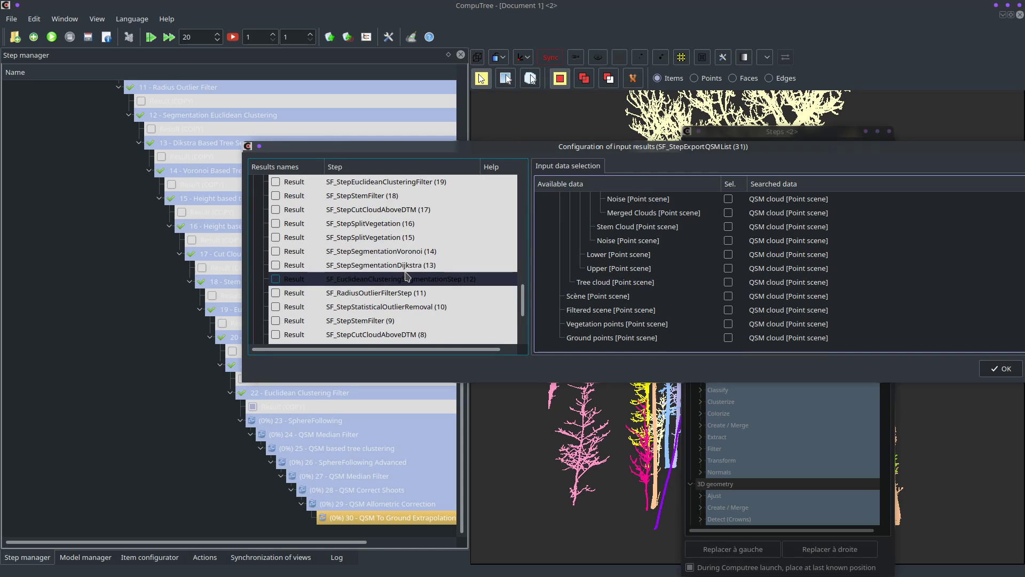
click(276, 340)
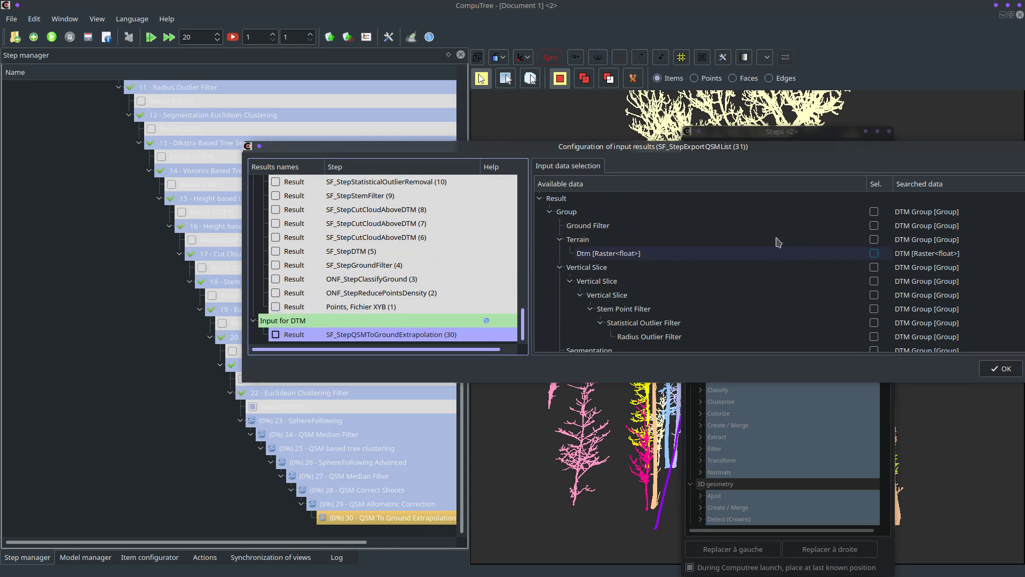
scroll(809, 240, up, 6)
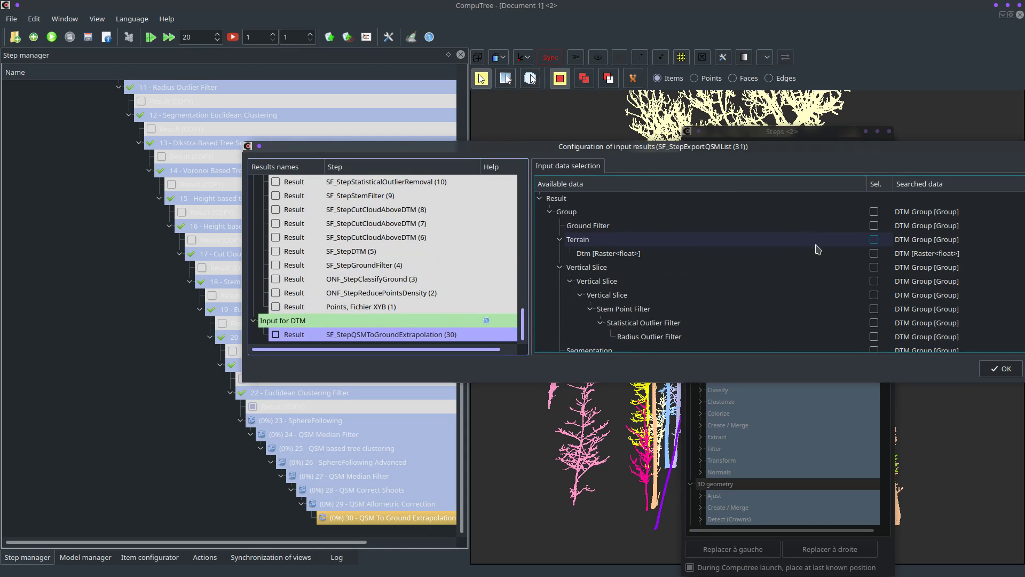
click(874, 253)
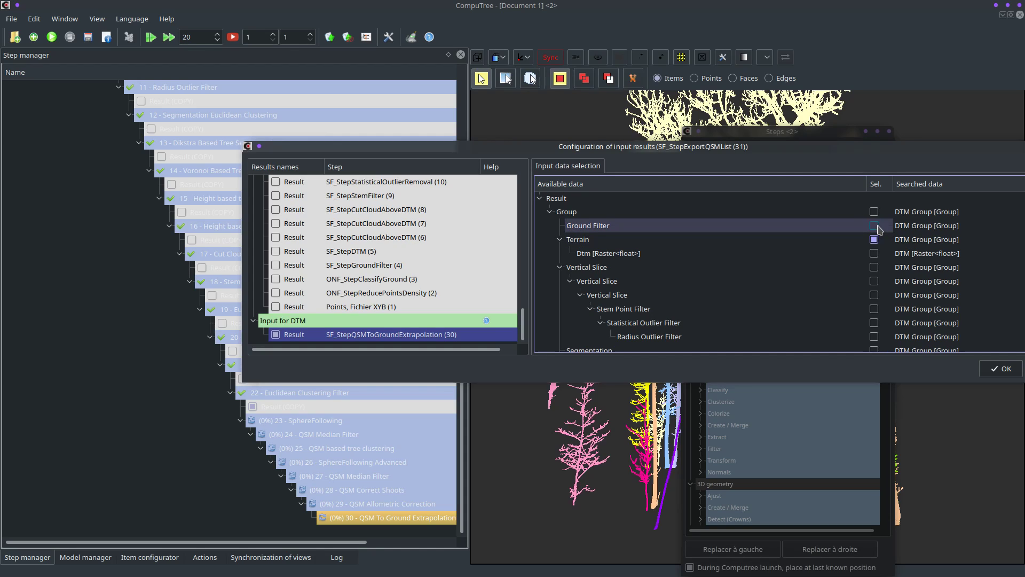
click(874, 253)
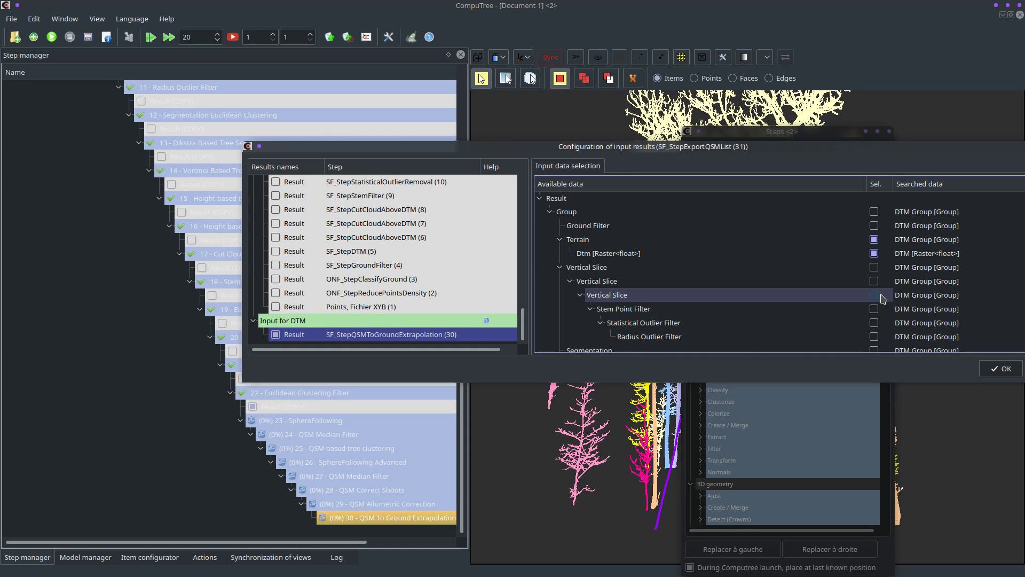
click(874, 212)
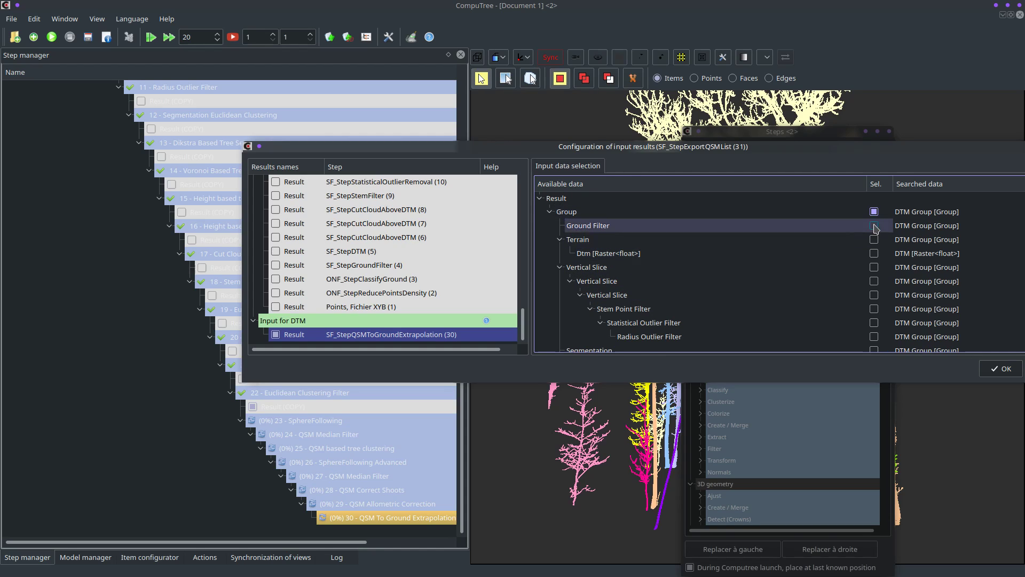
click(874, 226)
click(874, 225)
click(874, 239)
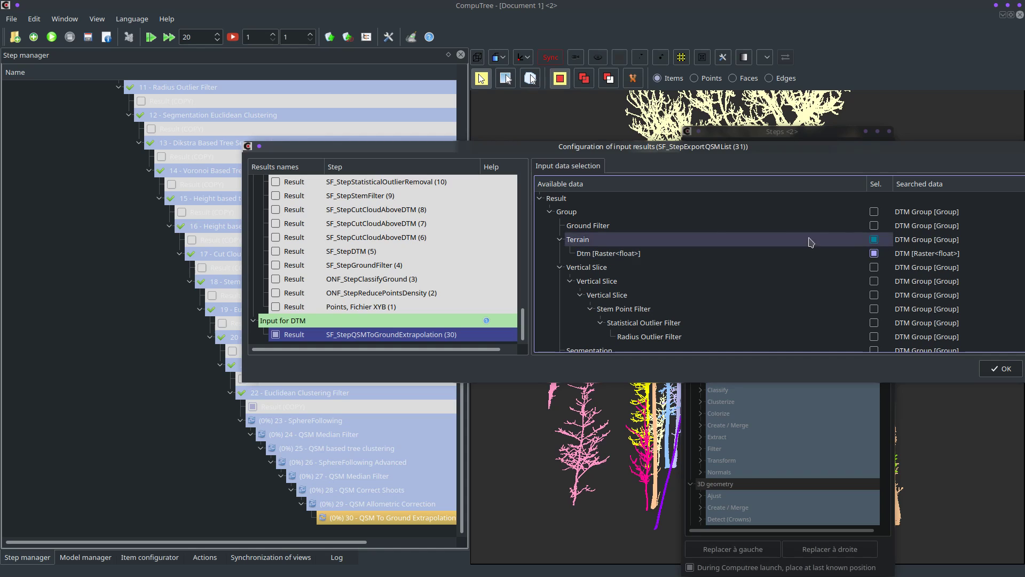
click(1000, 368)
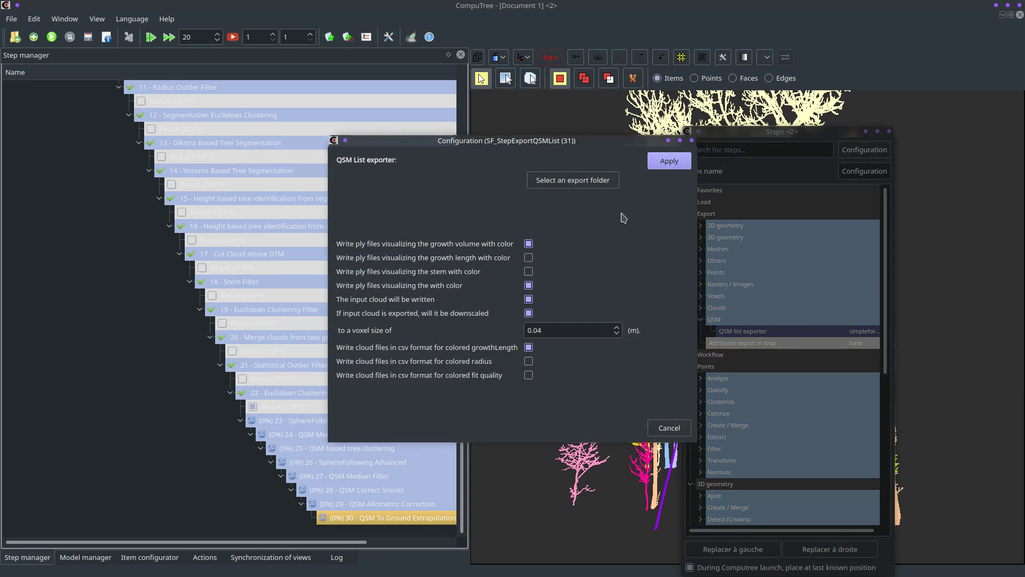
Create a new folder named myTestData inside the clouds folder and select it as the export folder
click(578, 184)
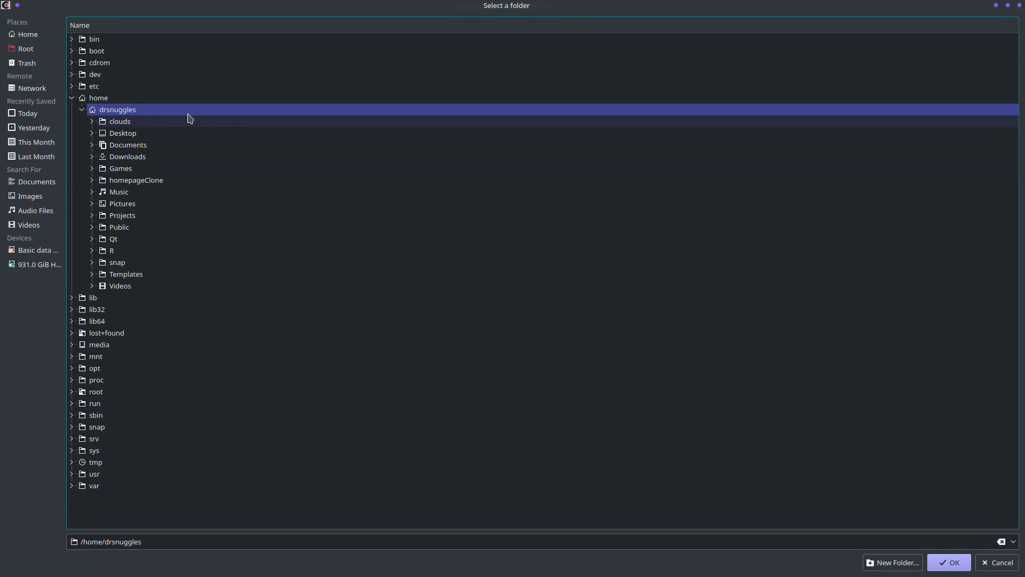
click(127, 123)
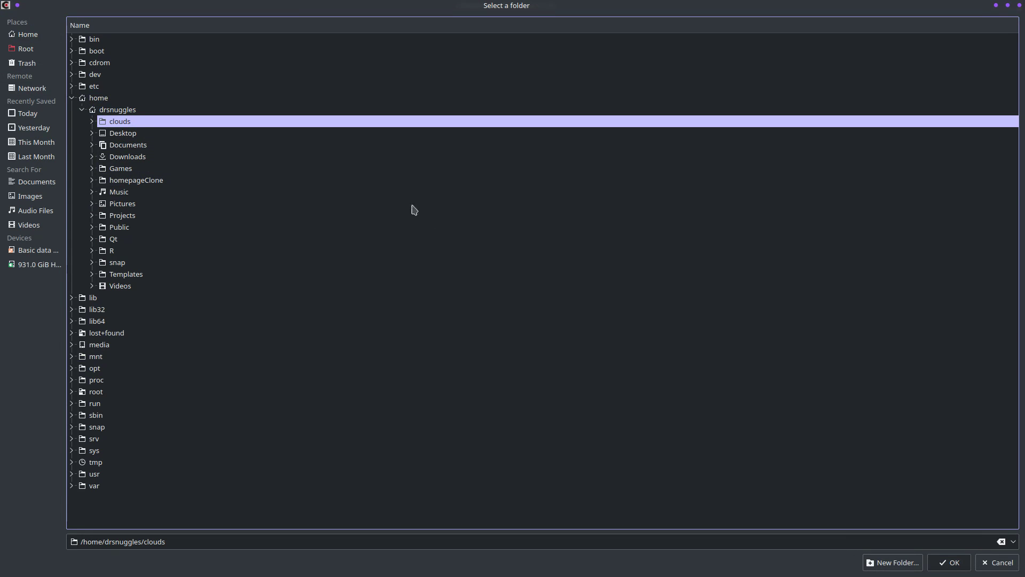
click(906, 565)
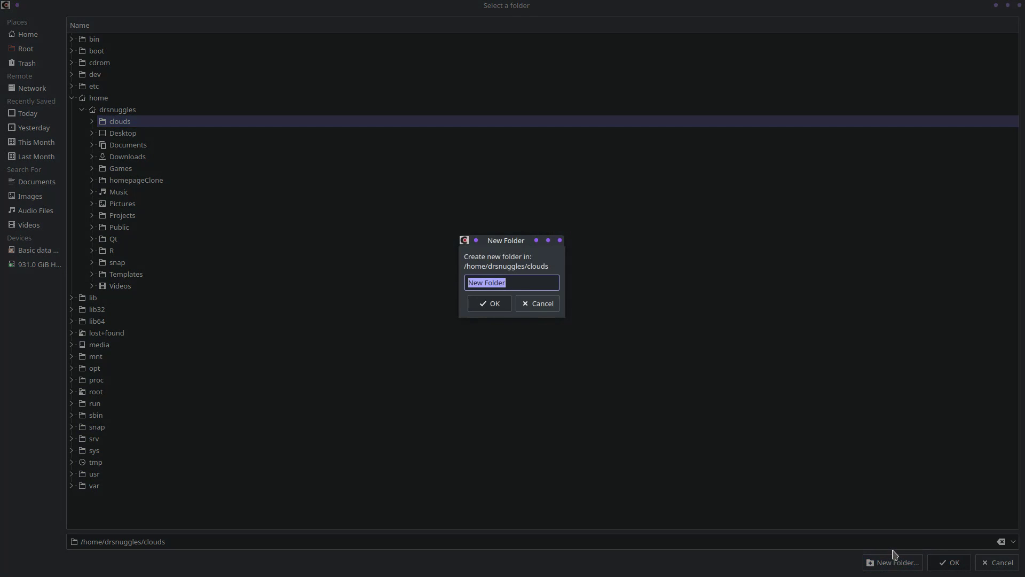
text(myTestData)
click(490, 305)
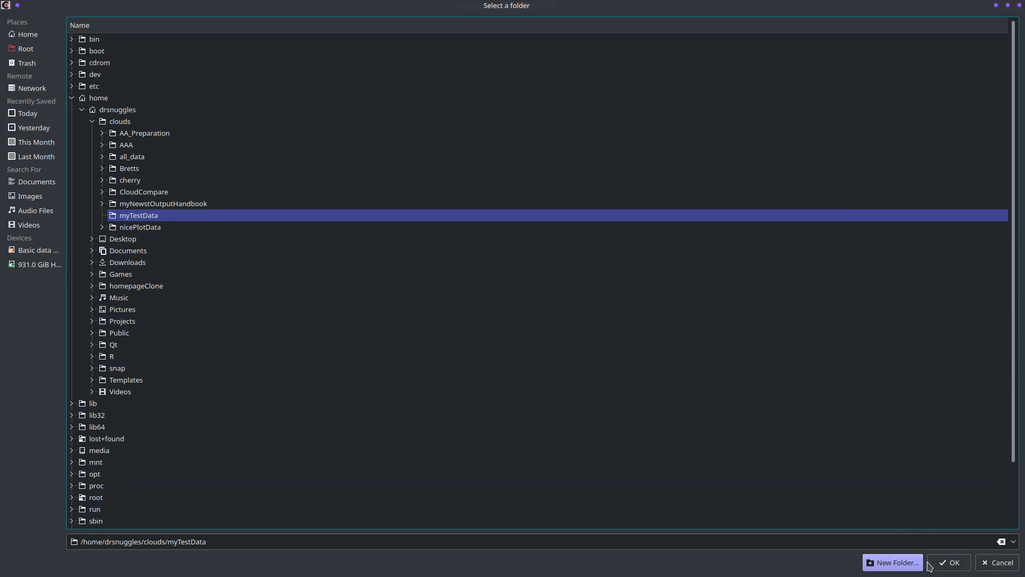
click(946, 568)
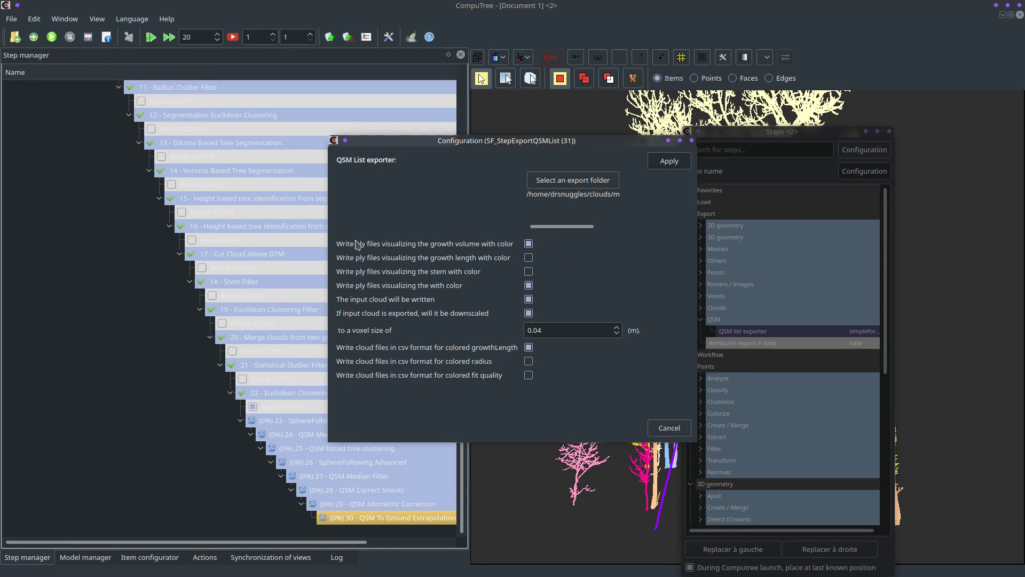
Accept the exporter's default PLY, input cloud and CSV options with the 0.04 m voxel size
click(529, 245)
click(529, 244)
click(528, 300)
drag(566, 331, 484, 334)
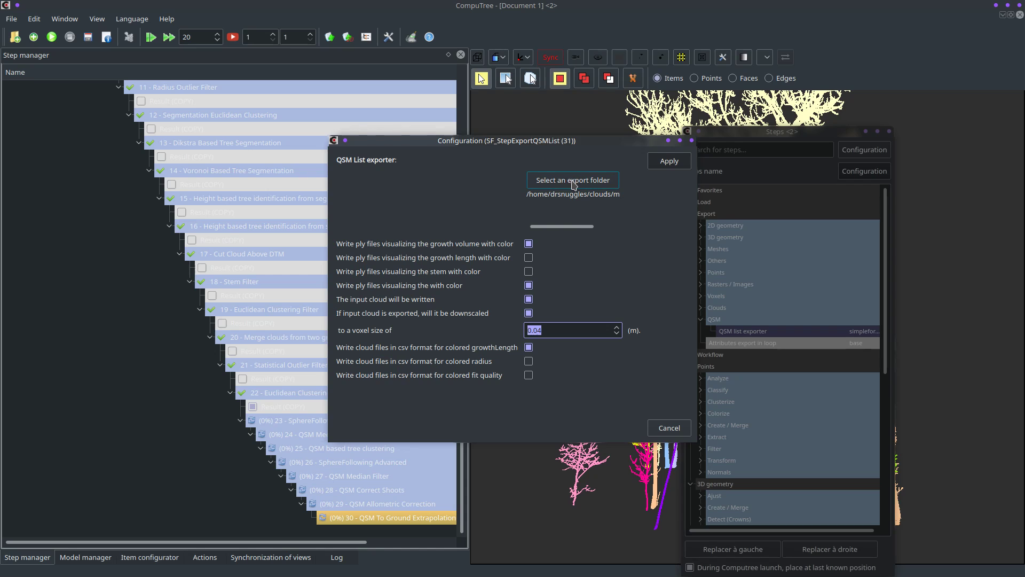
click(655, 166)
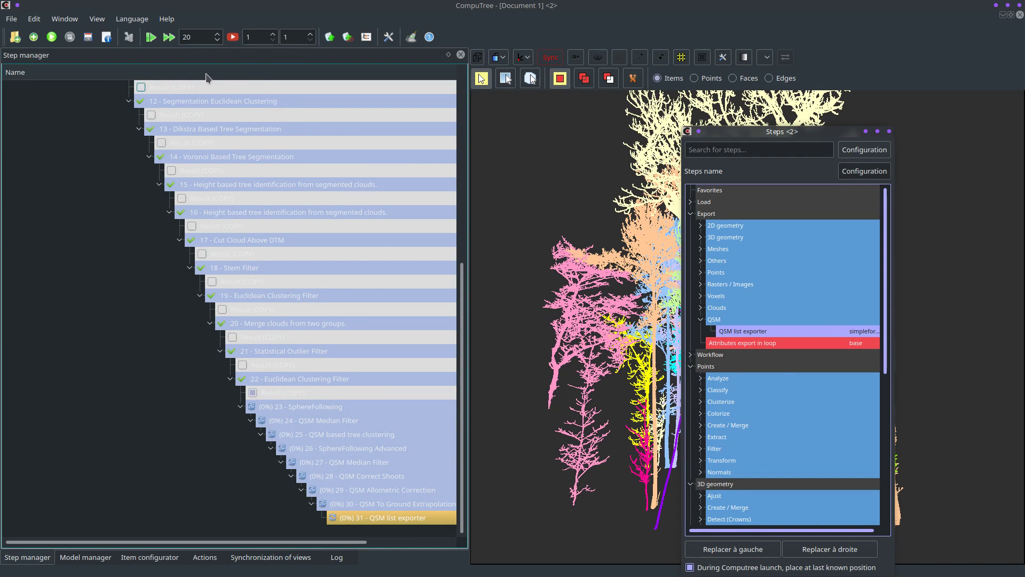
Run the workflow through the QSM list exporter and switch to the Dolphin file manager
click(53, 37)
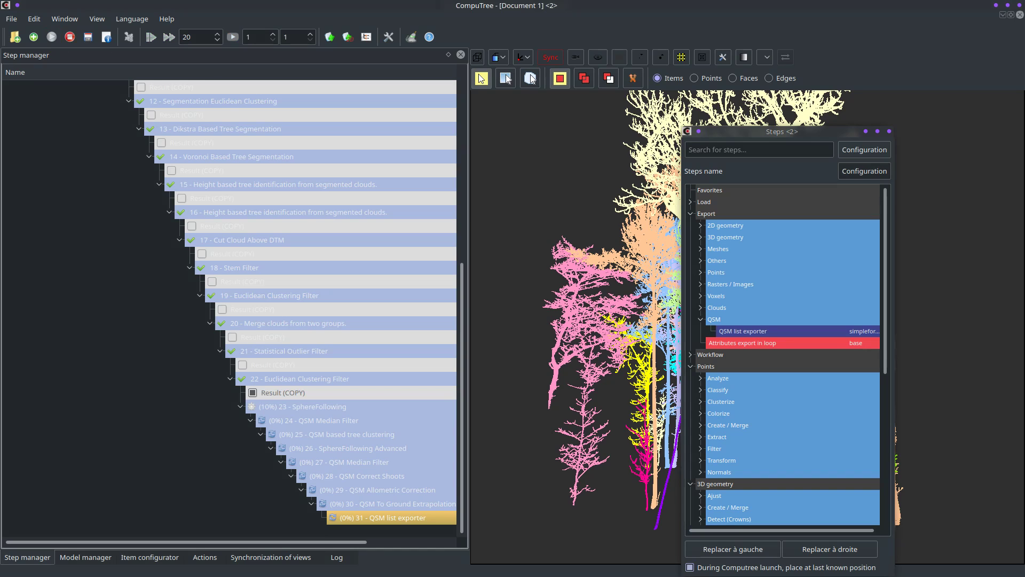
key(alt+Tab)
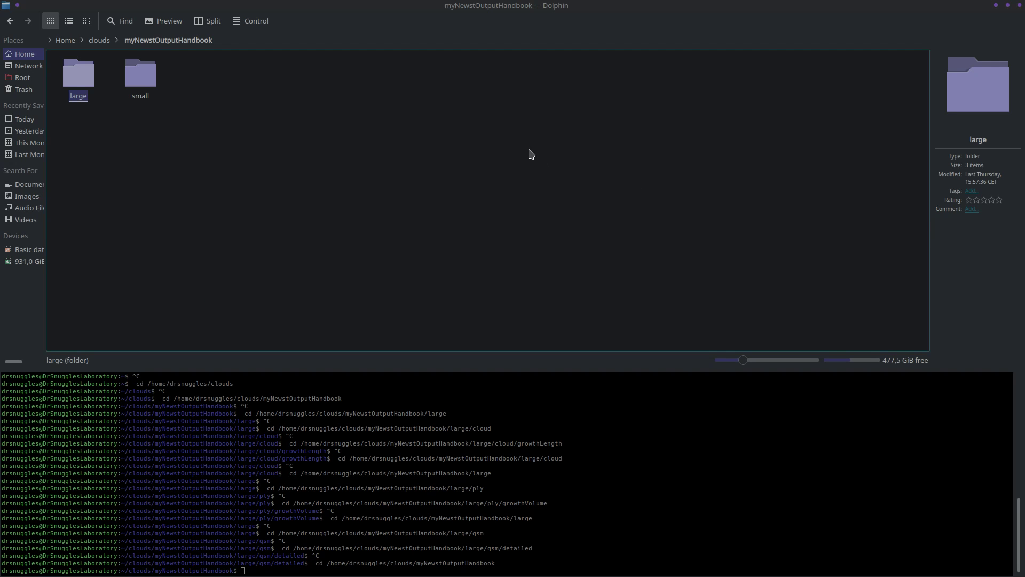
Open the large output folder, check the workflow's progress in CompuTree, and return to the Dolphin file manager
click(83, 78)
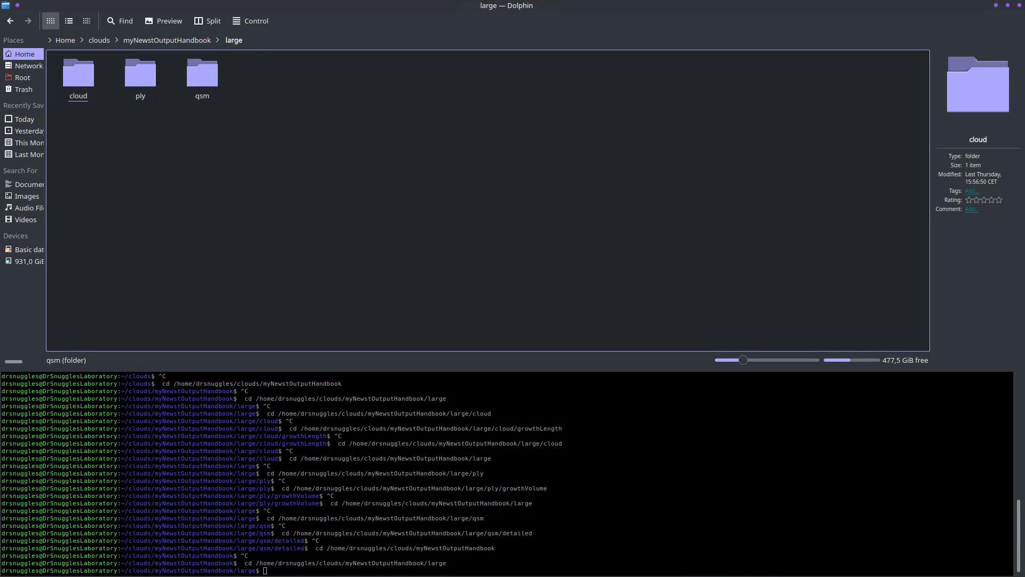
key(alt+Tab)
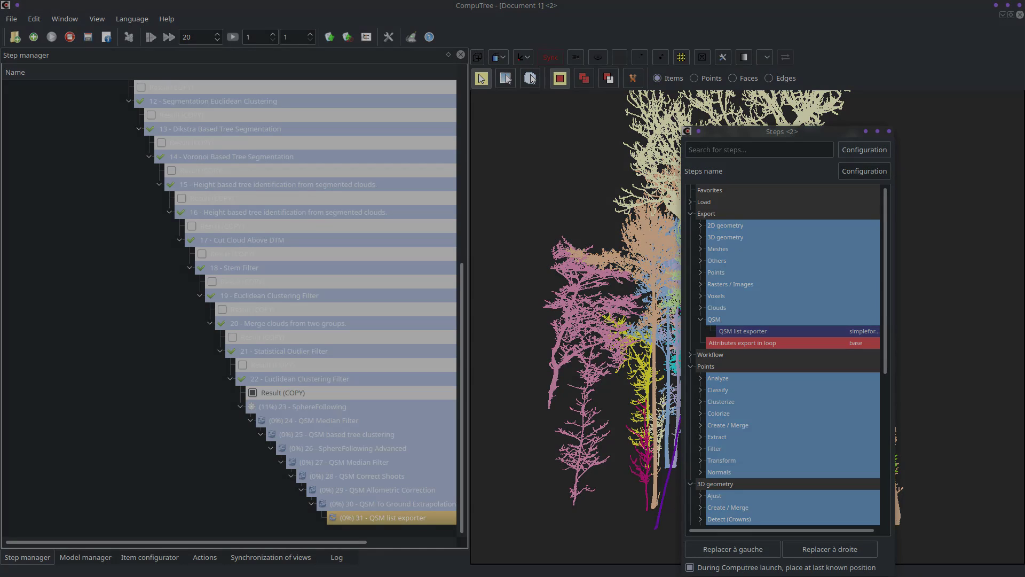
key(alt+Tab)
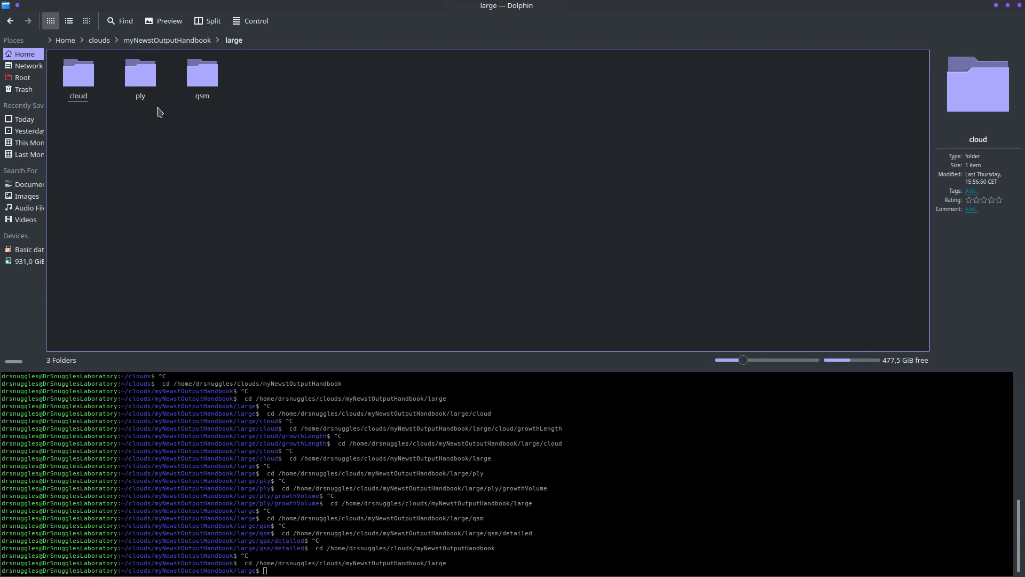
drag(231, 67, 47, 143)
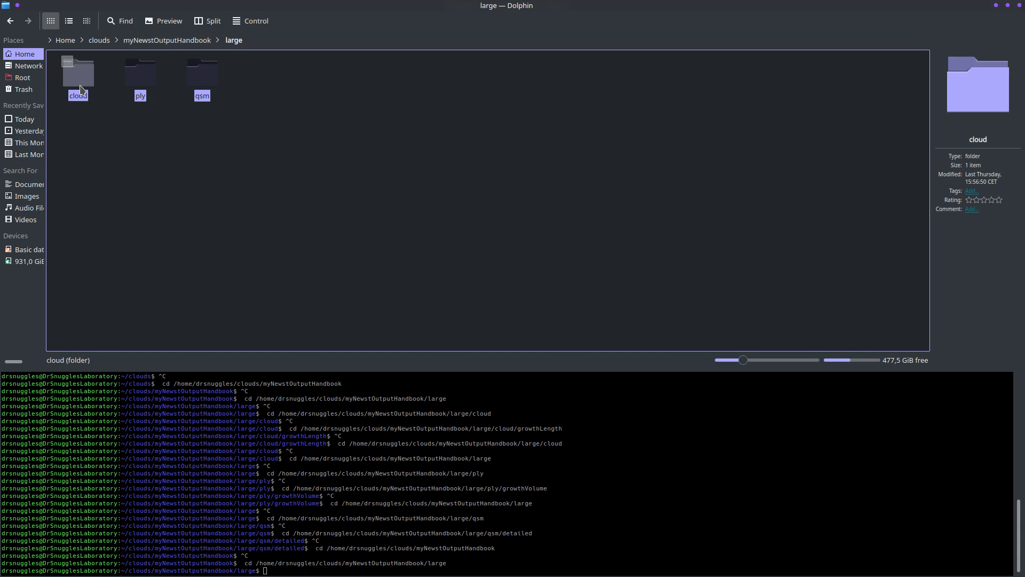
click(134, 118)
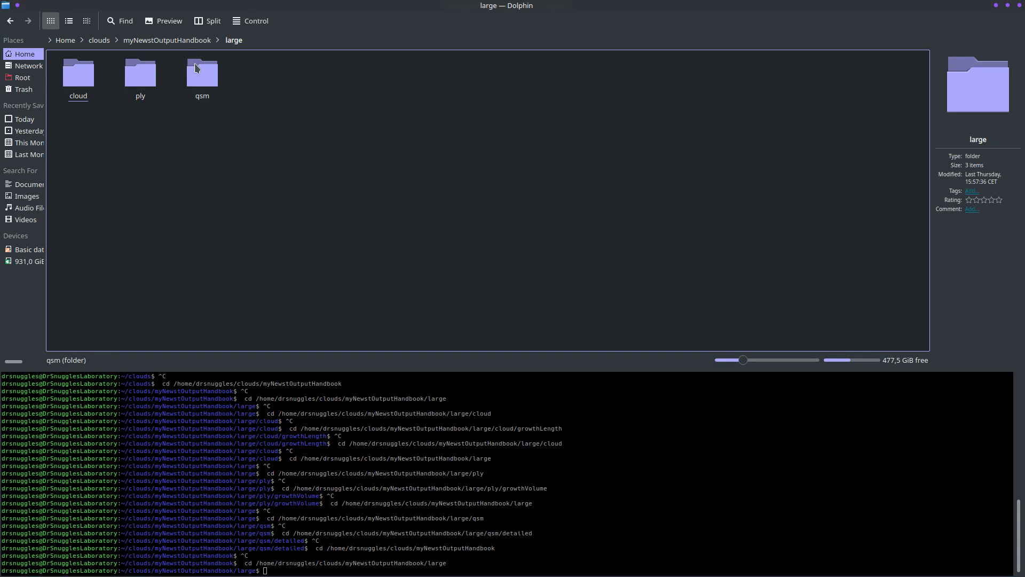
click(263, 41)
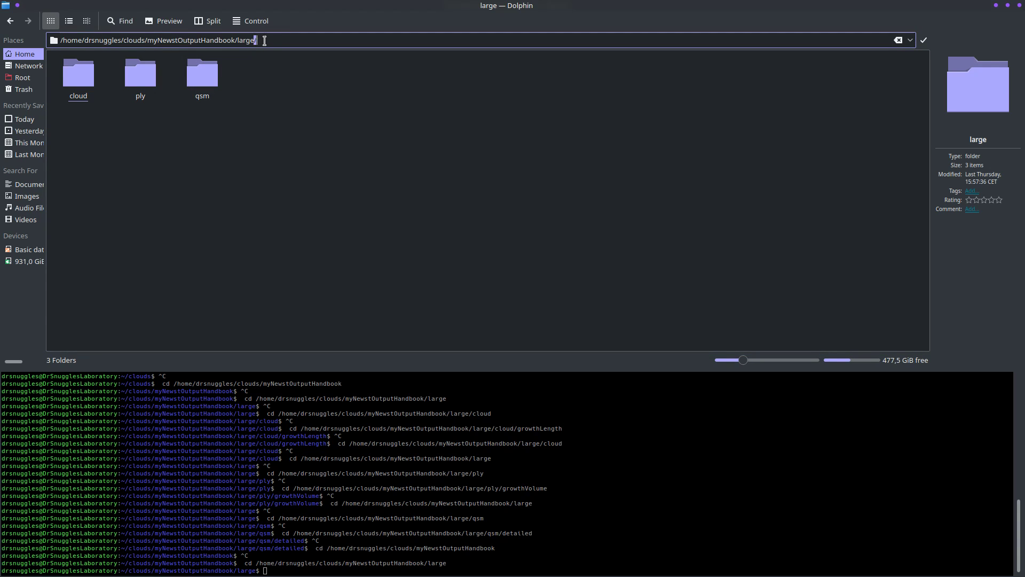
key(ctrl+a)
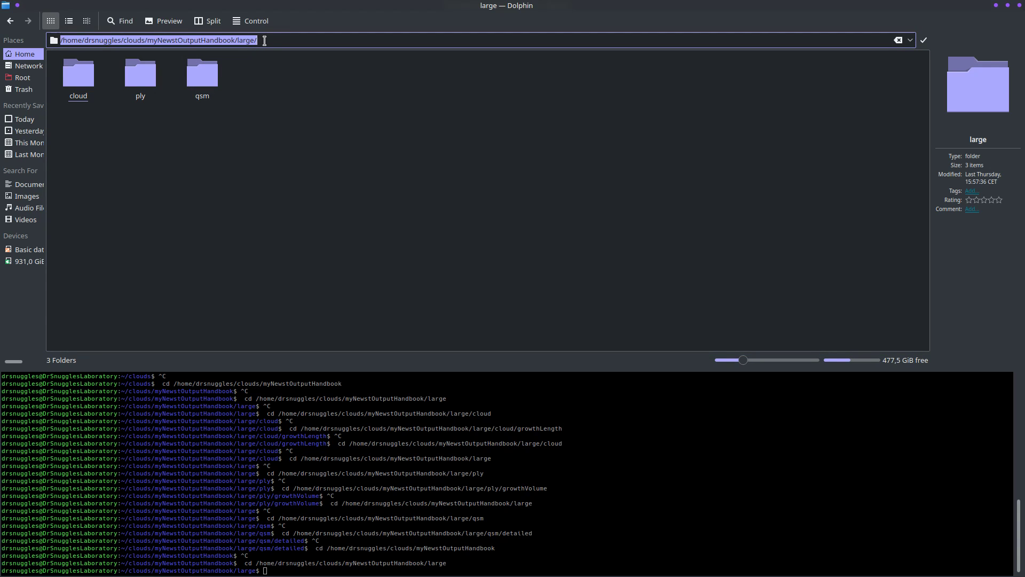
click(183, 161)
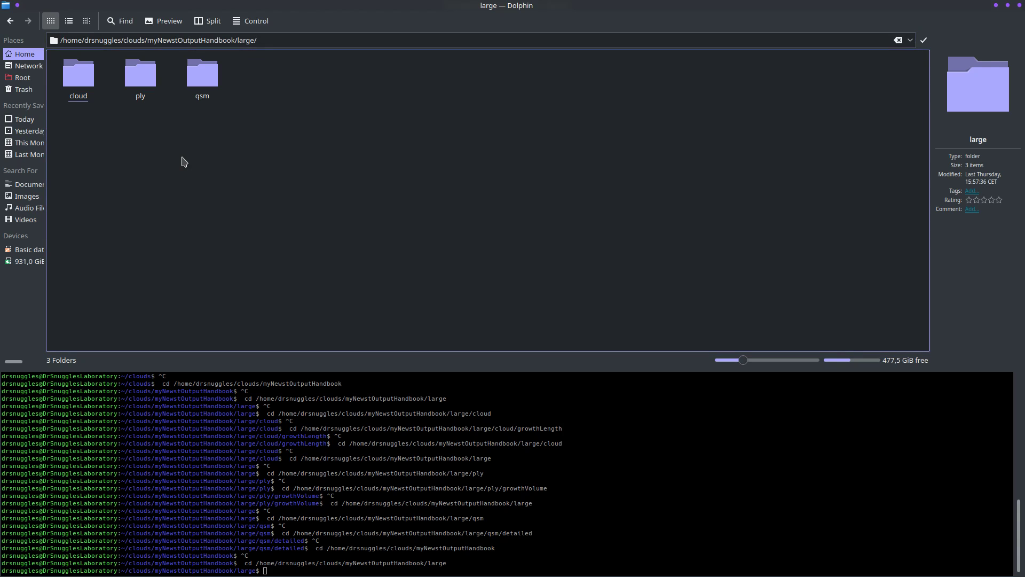
Open the growthVolume folder inside ply and arrange Dolphin and CloudCompare side by side
click(139, 87)
click(78, 80)
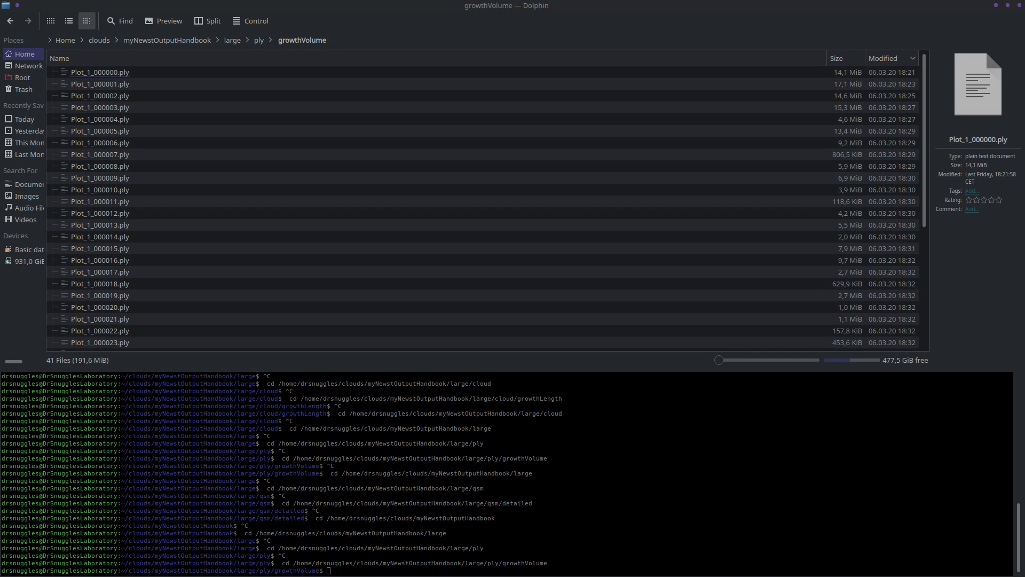
key(alt+Tab)
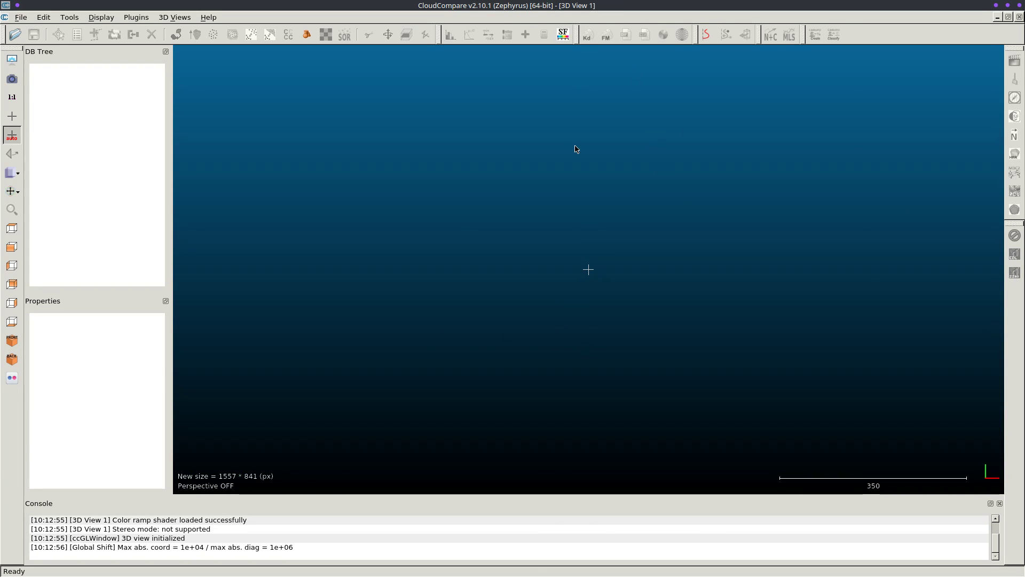
key(super+Right)
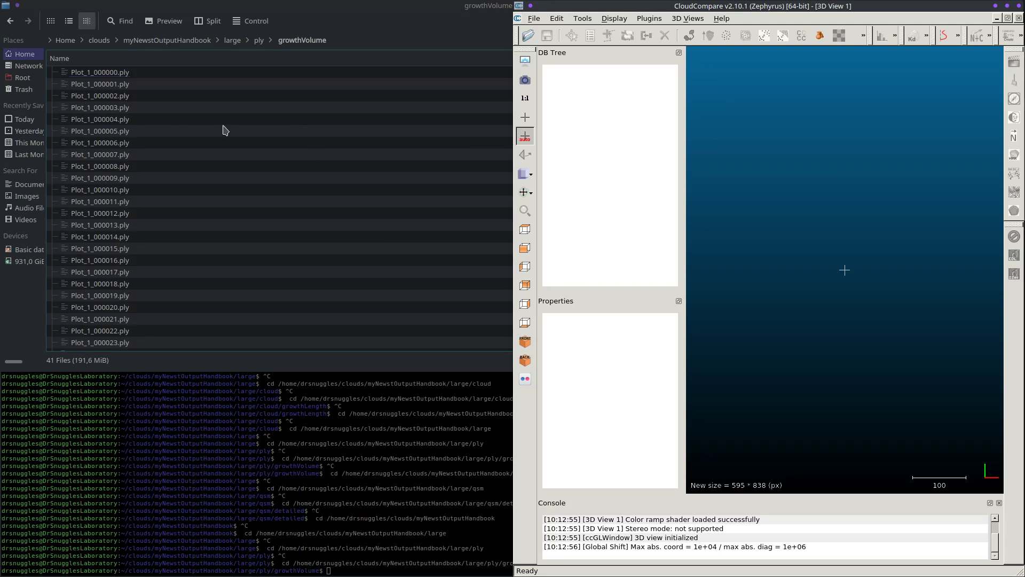
double_click(247, 5)
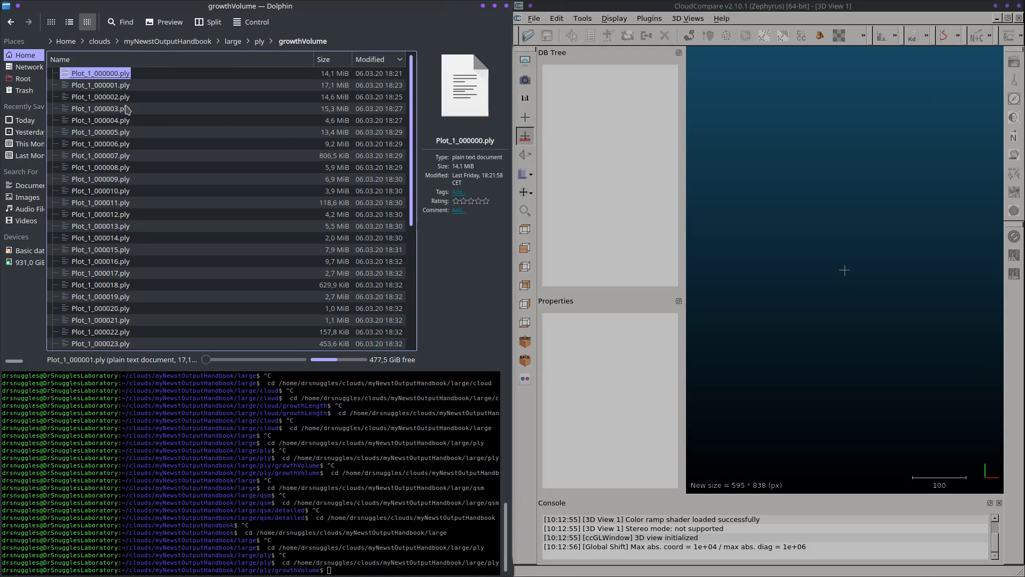
Load all PLY files from the growthVolume folder into CloudCompare, applying the default property mapping to every file
scroll(193, 238, down, 6)
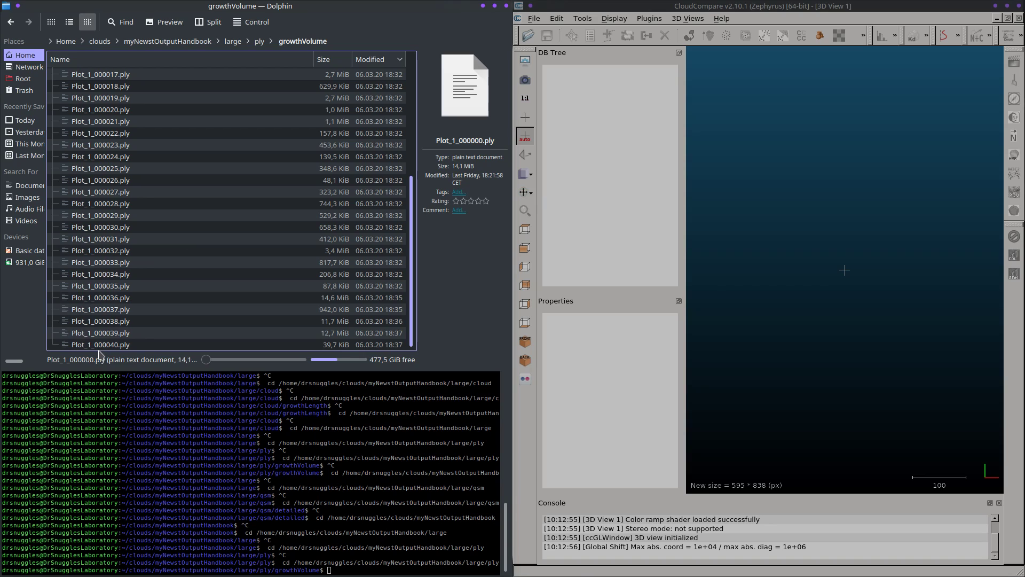
key(ctrl+a)
drag(100, 297, 800, 357)
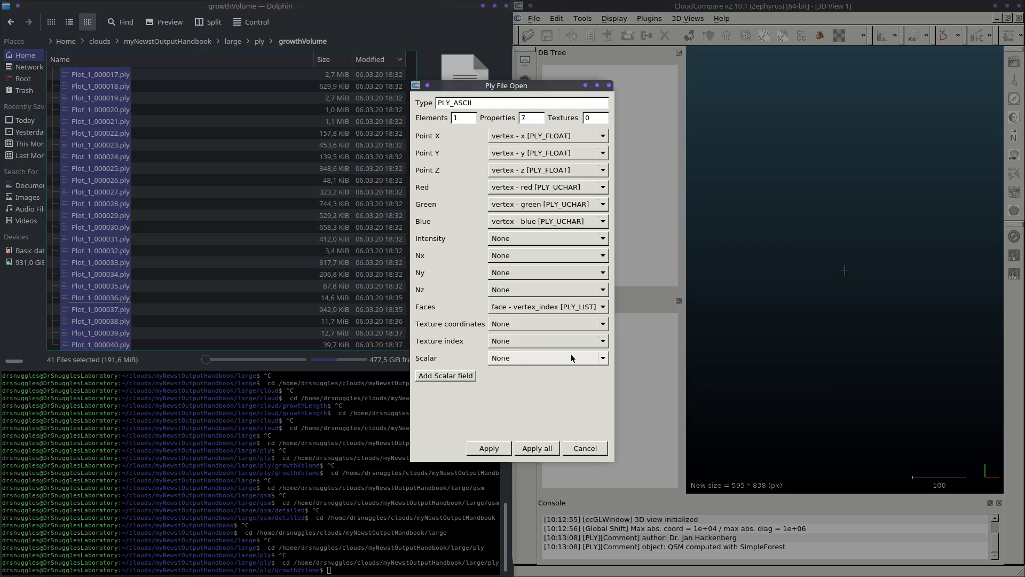
click(537, 452)
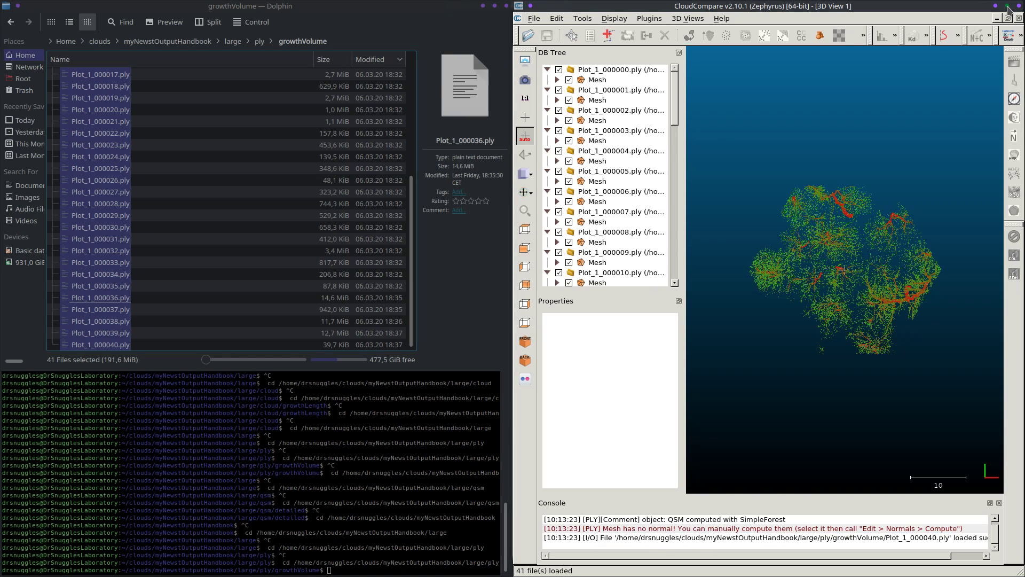
Maximize CloudCompare, select all loaded files and meshes from Plot_1_000000.ply to Plot_1_000040.ply, and compute their per-triangle normals
click(1008, 7)
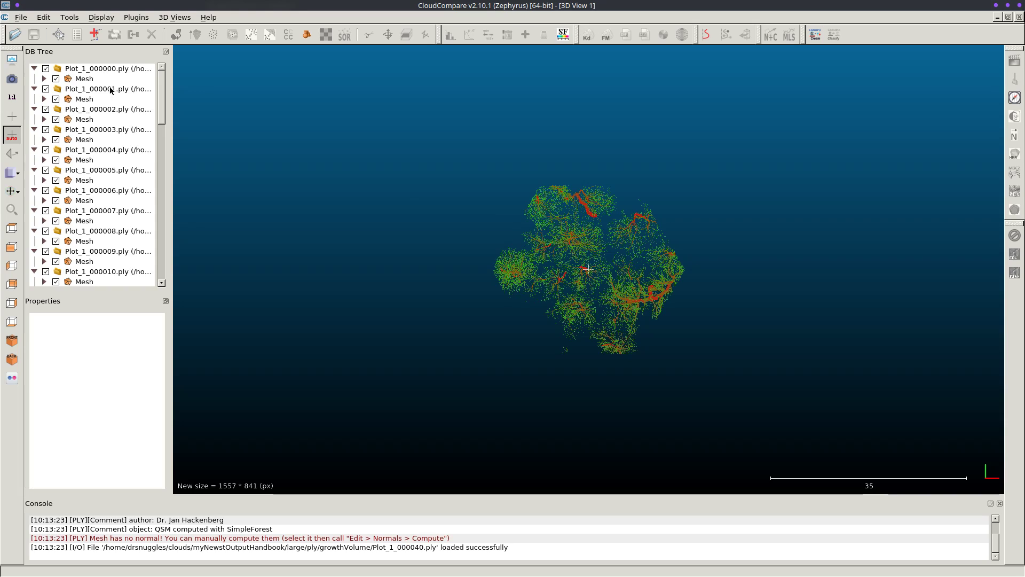
click(91, 69)
scroll(85, 272, down, 20)
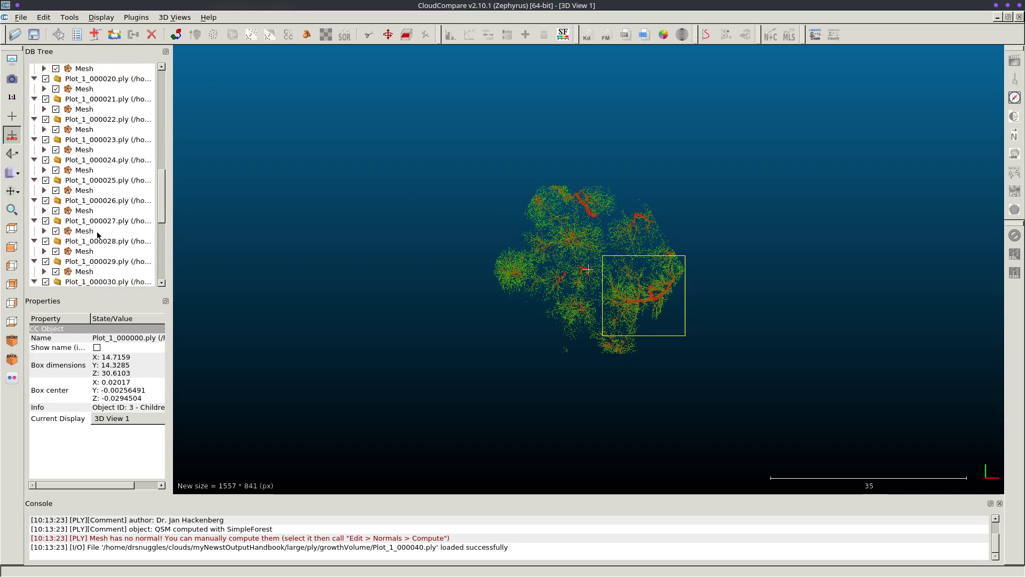
scroll(85, 272, down, 1)
shift+click(79, 272)
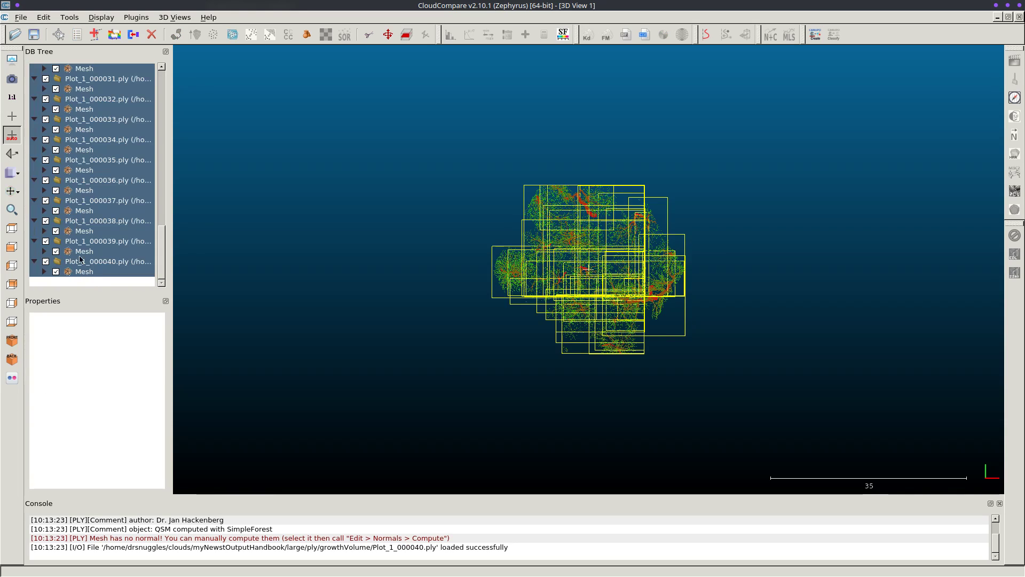
click(43, 18)
mouse_move(65, 41)
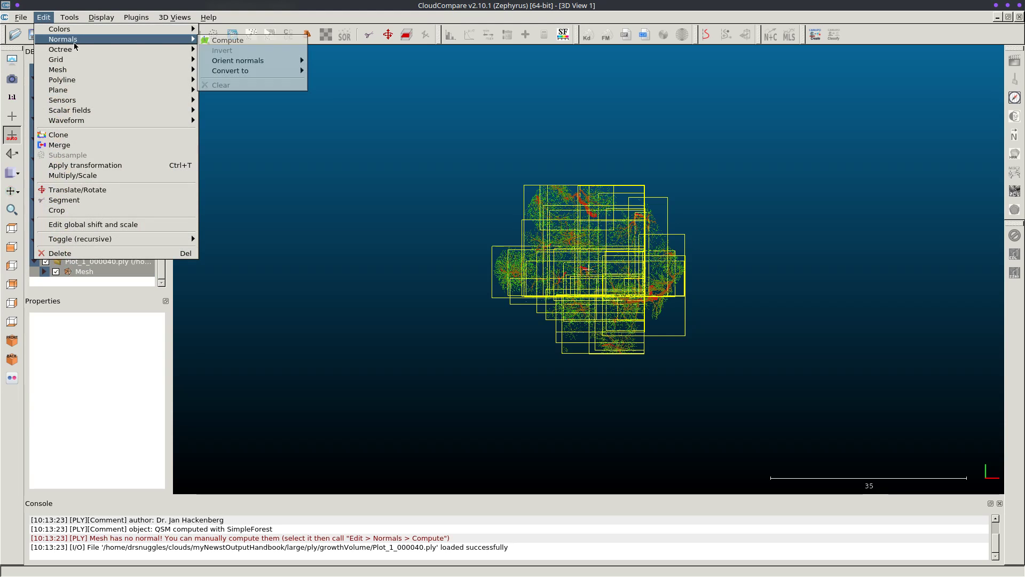
click(250, 47)
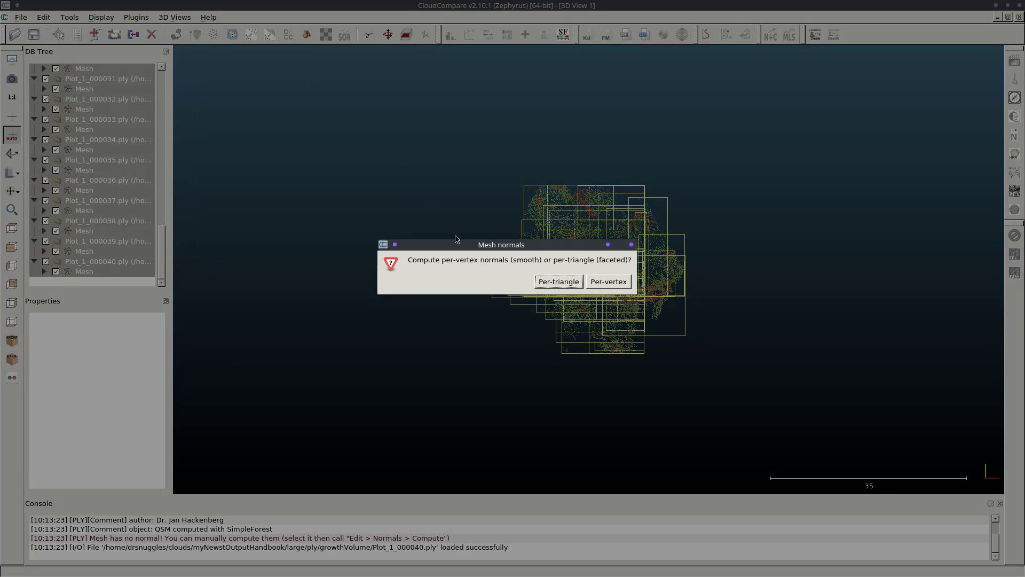
click(558, 281)
Examine the QSM tree meshes from the side in the 3D view and inspect the properties of the Plot_1_000000.ply mesh
click(467, 214)
drag(467, 215, 354, 323)
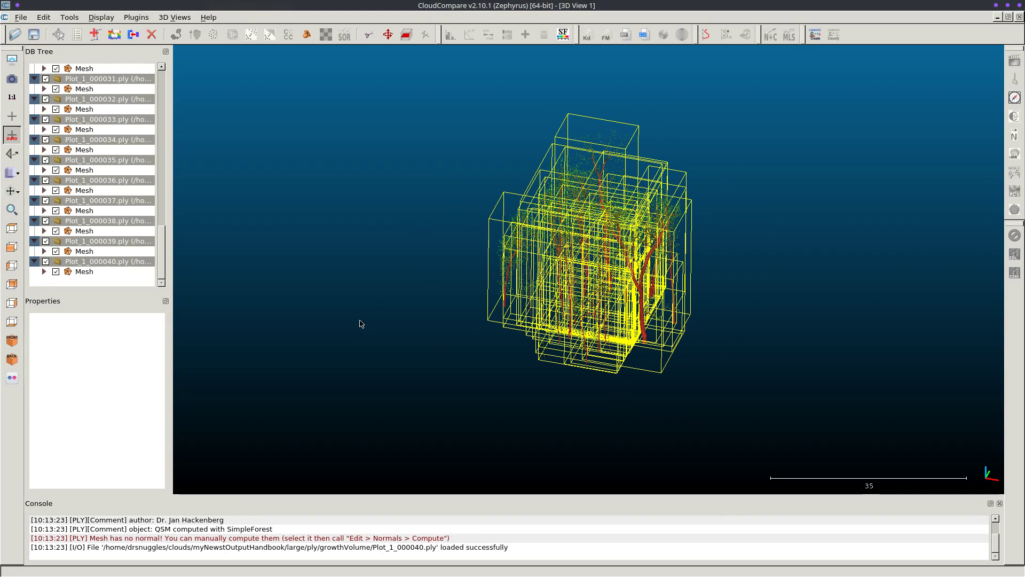
click(359, 323)
scroll(409, 332, up, 8)
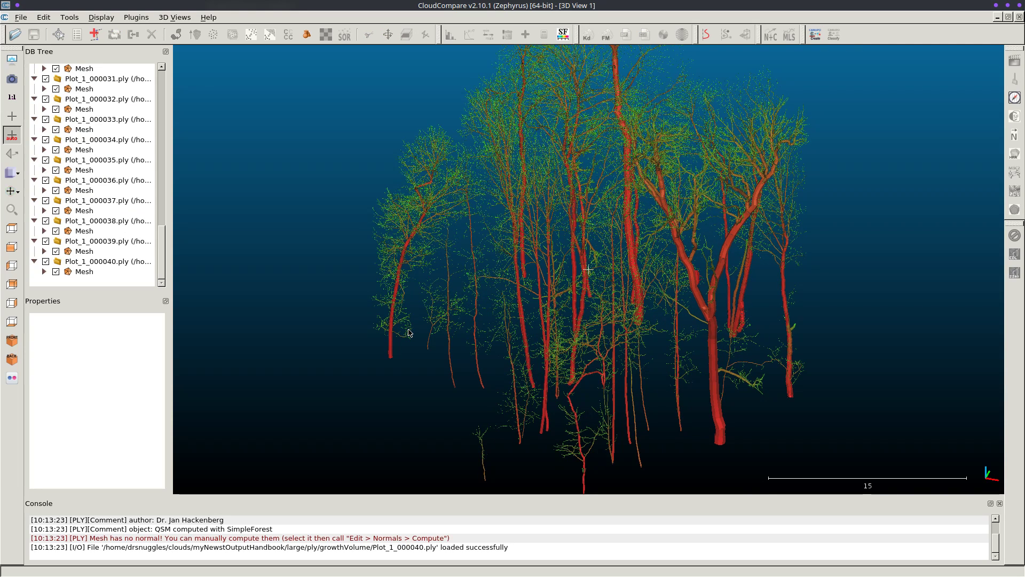
scroll(67, 185, up, 5)
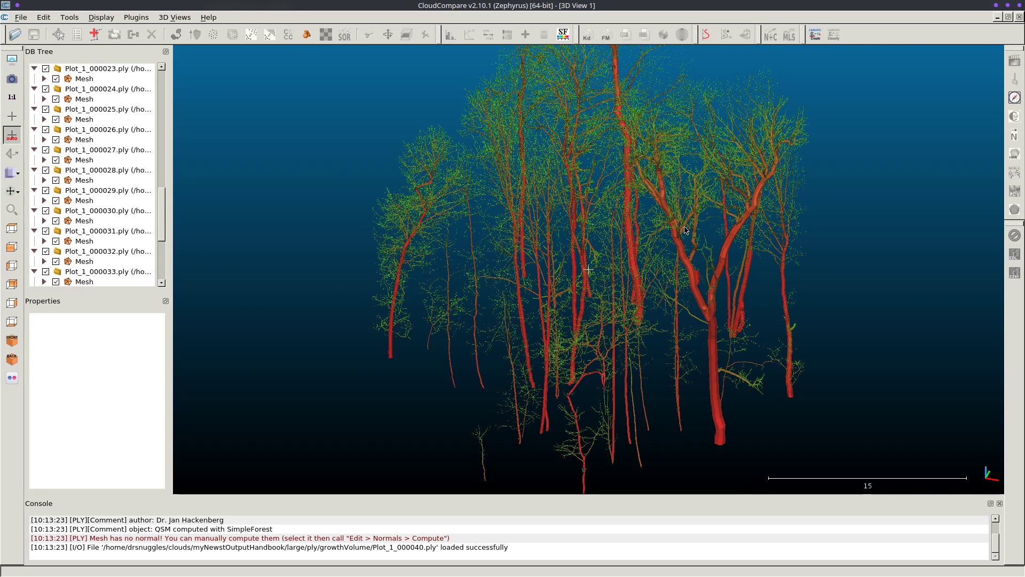
scroll(244, 188, up, 2)
scroll(72, 77, up, 15)
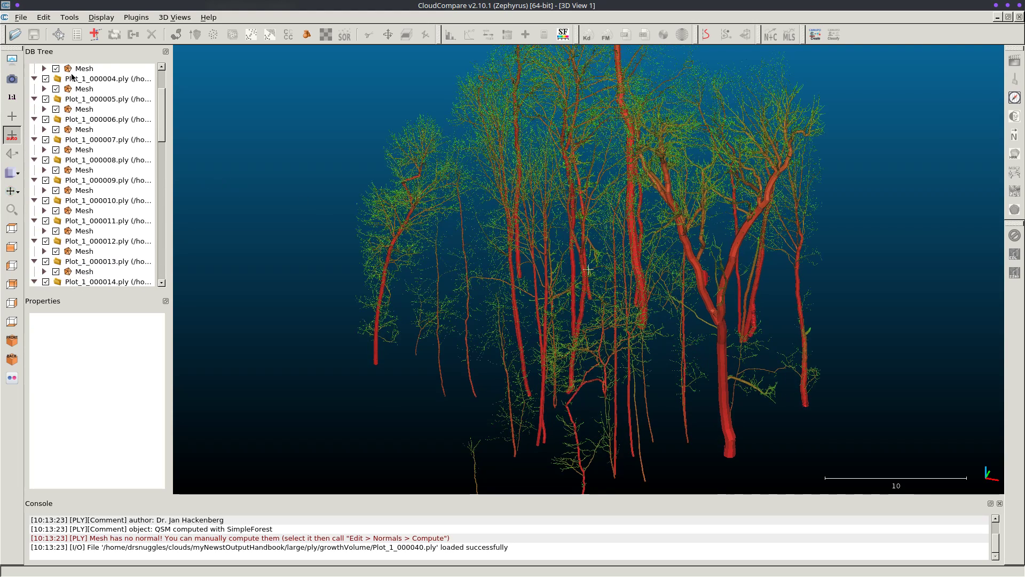
click(80, 79)
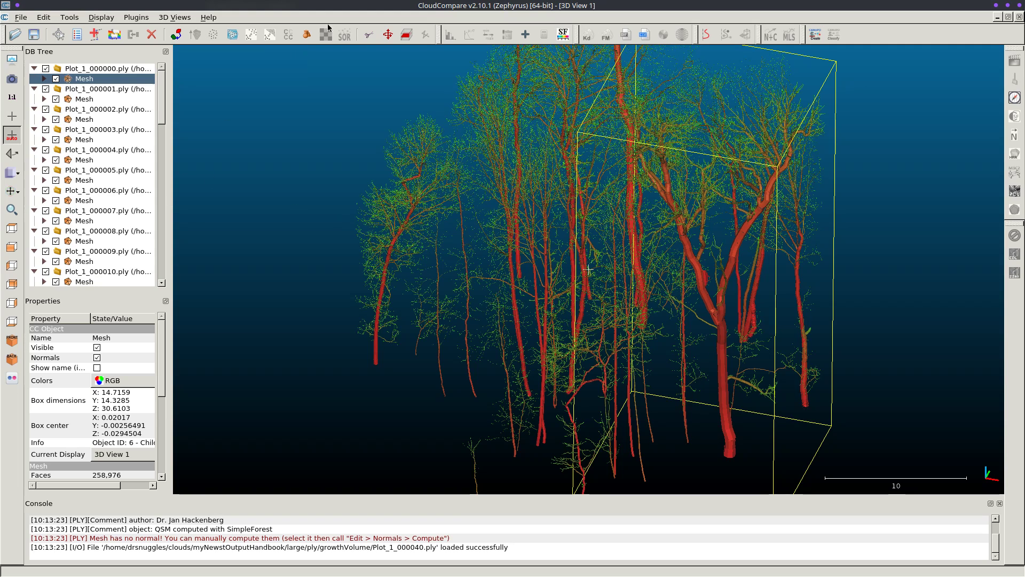
Return to the side-by-side window layout and open the growthLength folder inside large/cloud in Dolphin
double_click(433, 3)
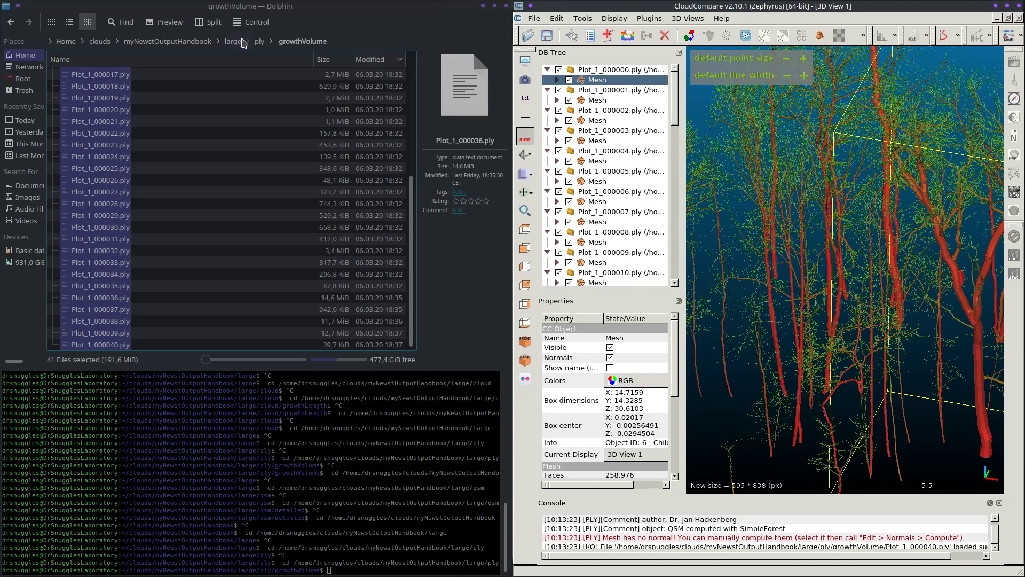
click(233, 42)
click(92, 84)
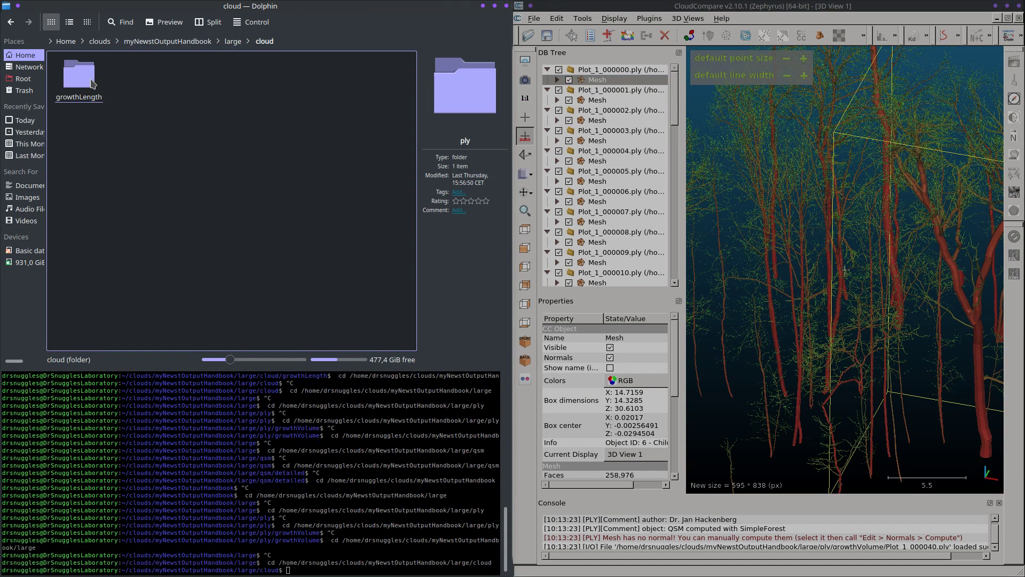
click(92, 84)
scroll(166, 101, down, 4)
scroll(167, 104, up, 4)
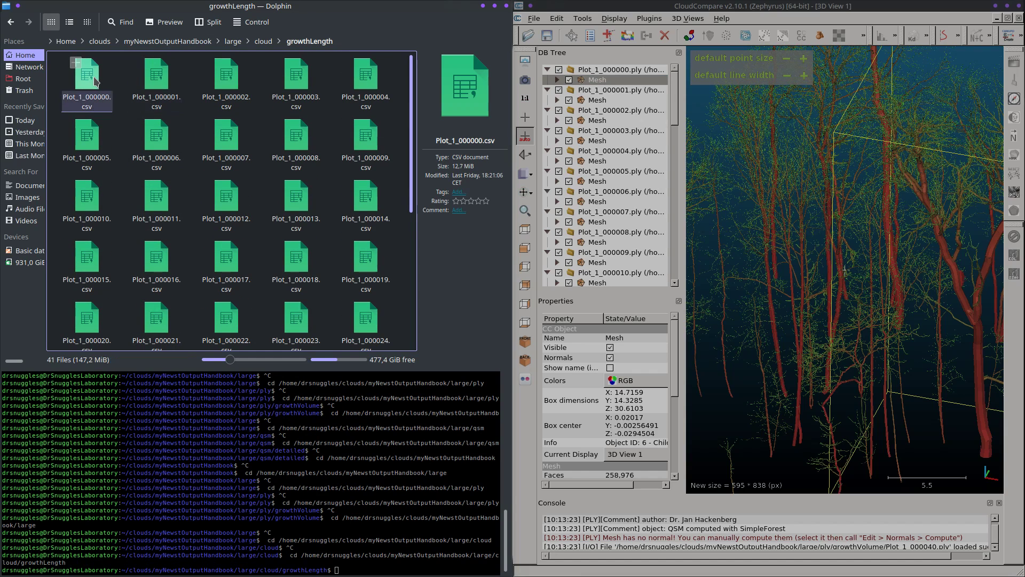
Import Plot_1_000000.csv from the growthLength folder into CloudCompare as a point cloud, skipping 1 line and applying the settings to all
drag(94, 81, 781, 201)
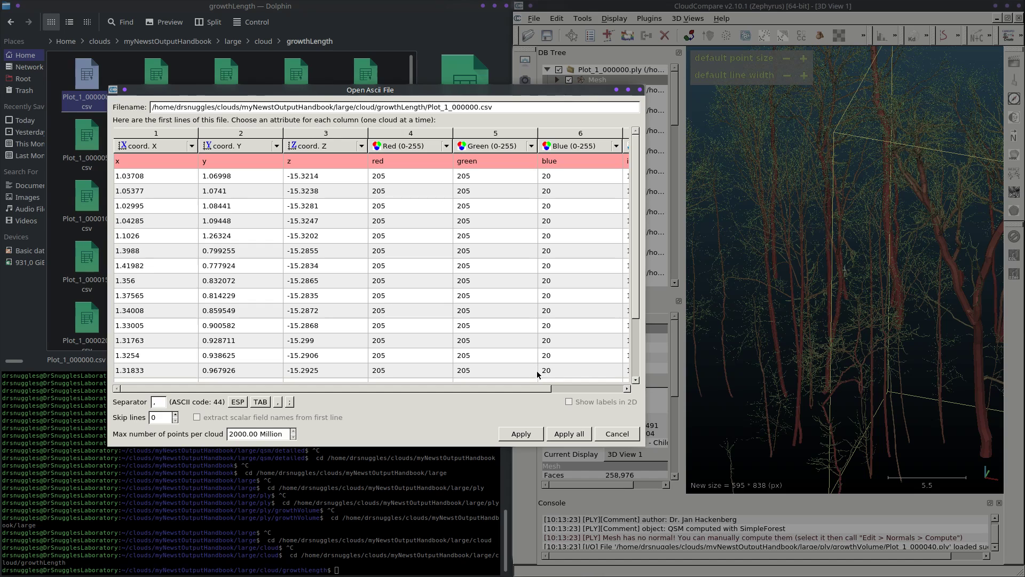
click(176, 414)
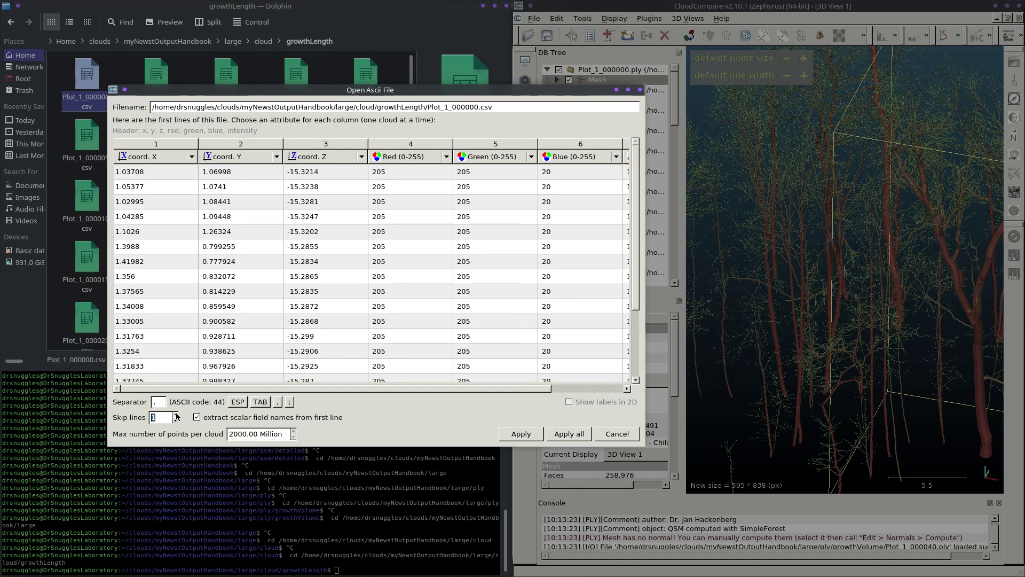
click(566, 434)
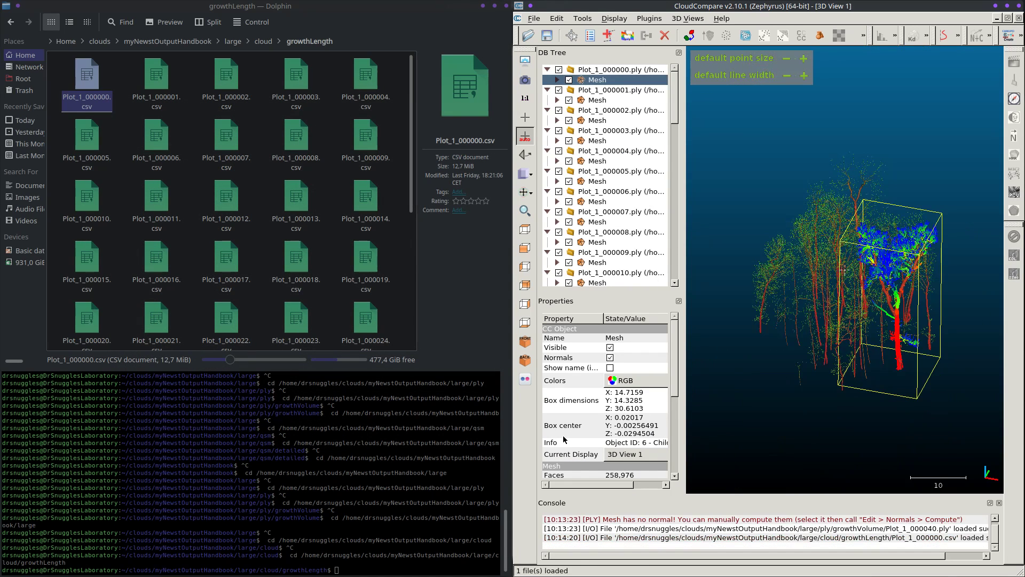
scroll(904, 307, up, 3)
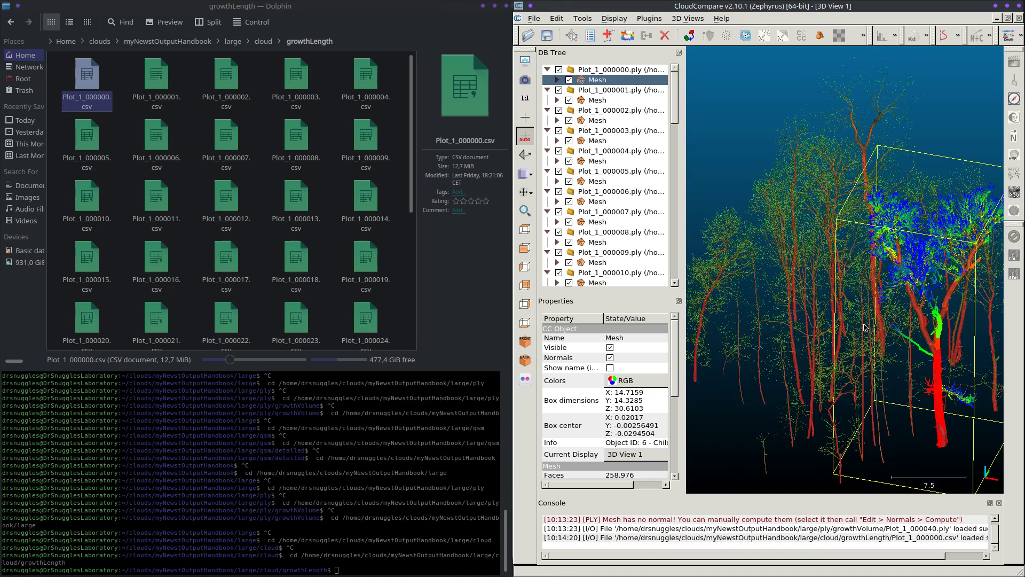
Delete every entry from Plot_1_000002.ply through the Plot_1_000000 cloud in CloudCompare, and select Plot_1_000001.ply
click(607, 112)
scroll(607, 213, down, 19)
scroll(607, 251, down, 2)
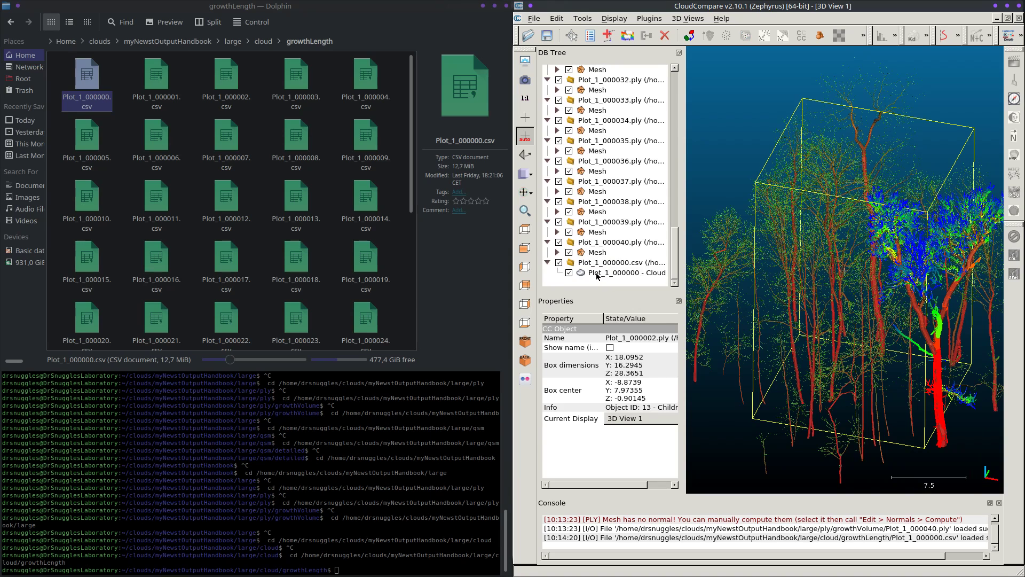
shift+click(597, 273)
key(Delete)
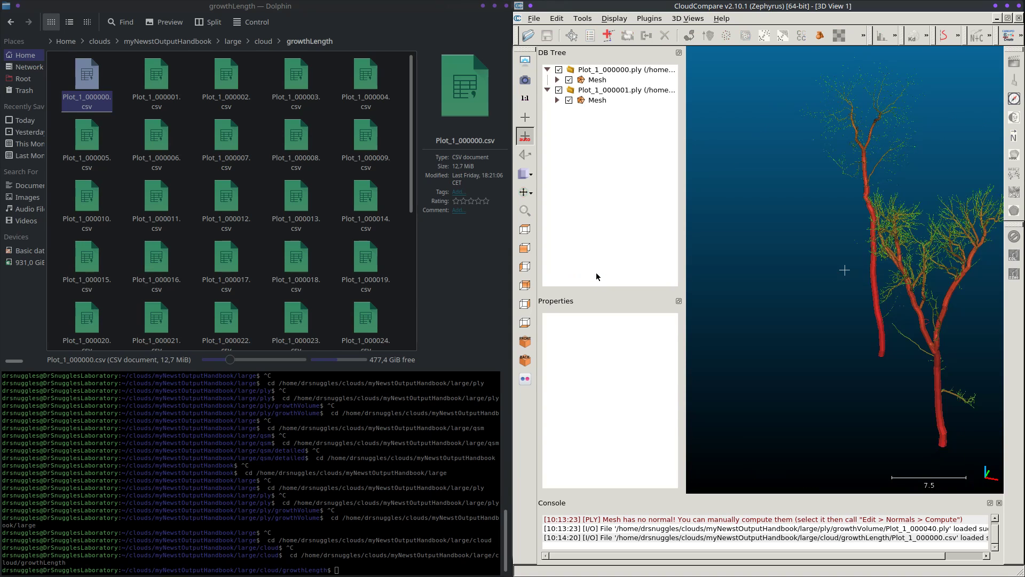
click(606, 90)
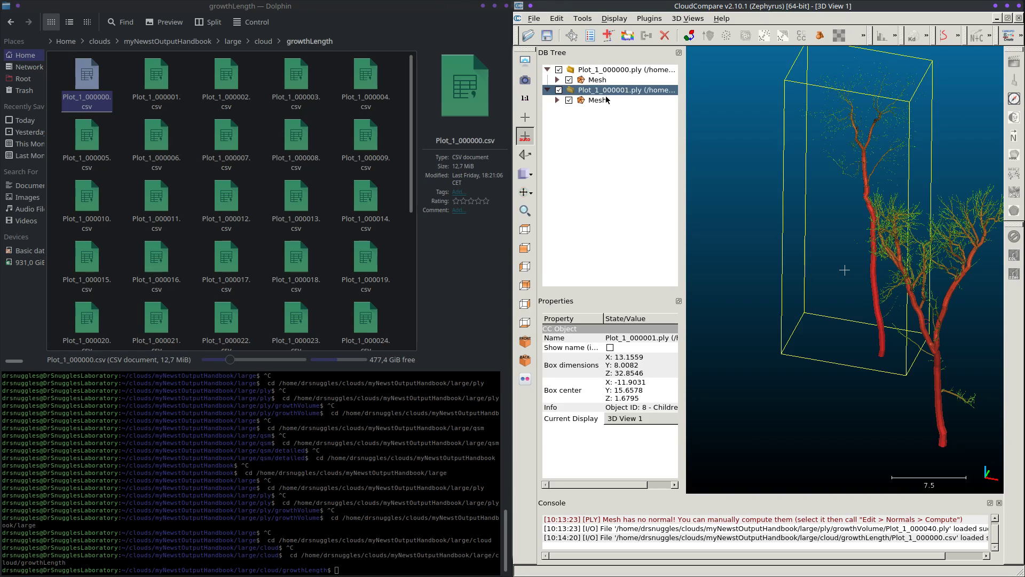
Delete the selected Plot_1_000001.ply entry and load Plot_1_000000.csv from the growthLength folder into the CloudCompare 3D view
key(Delete)
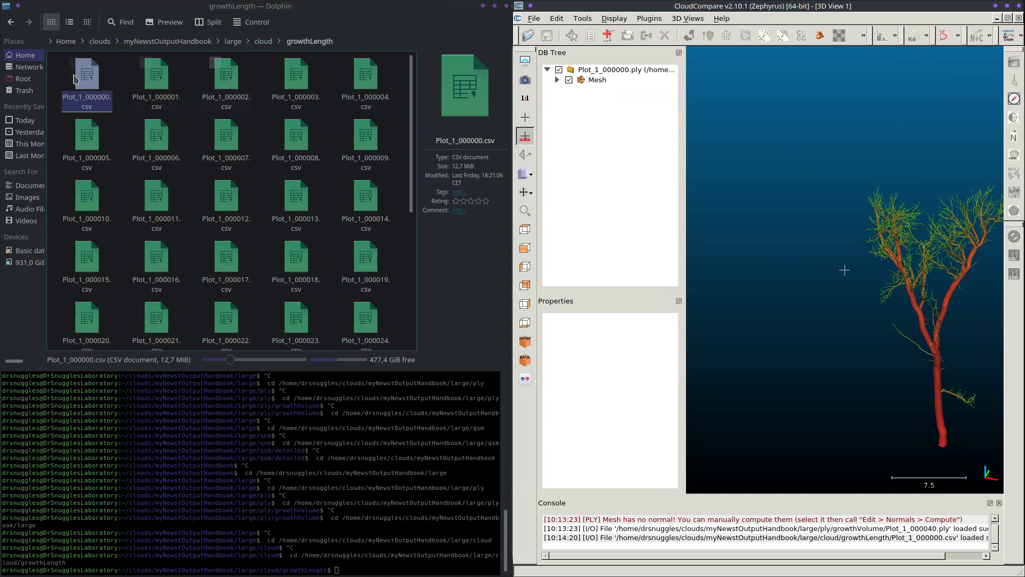
drag(87, 74, 774, 270)
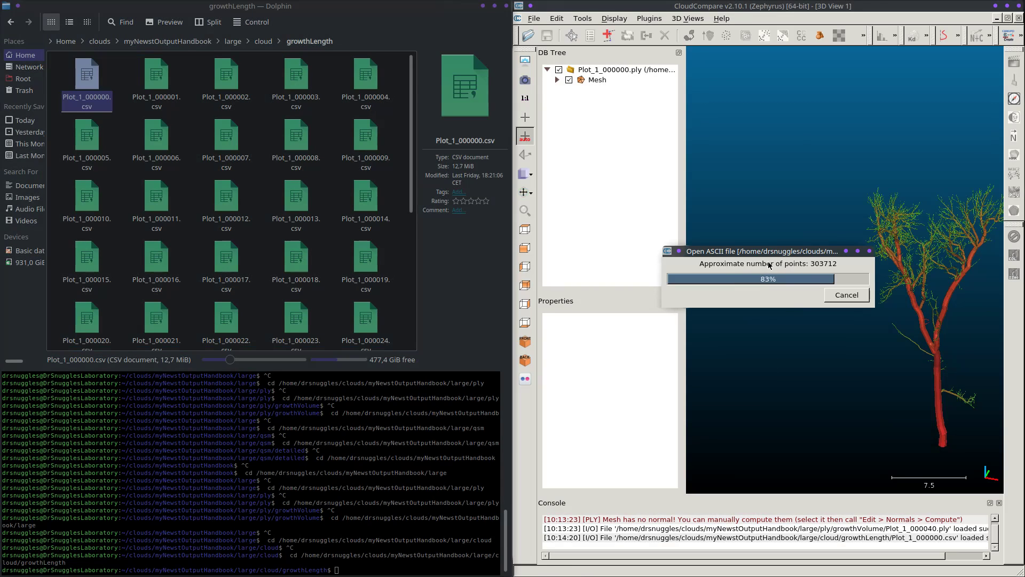
Examine closely how the Plot_1_000000 mesh fits the point cloud along the trunk and lower side branches
scroll(814, 344, up, 10)
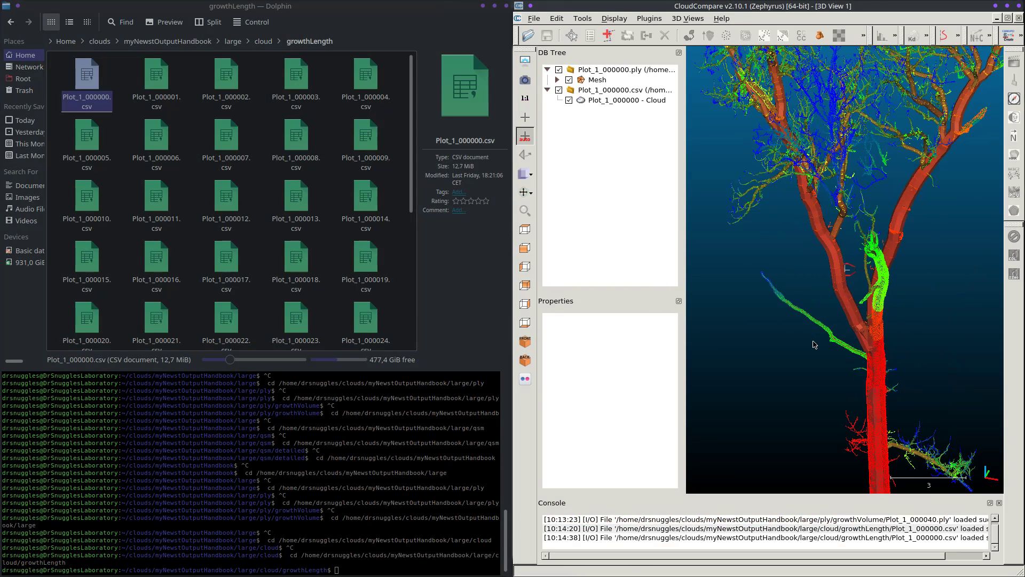
drag(695, 411, 755, 322)
scroll(775, 310, up, 5)
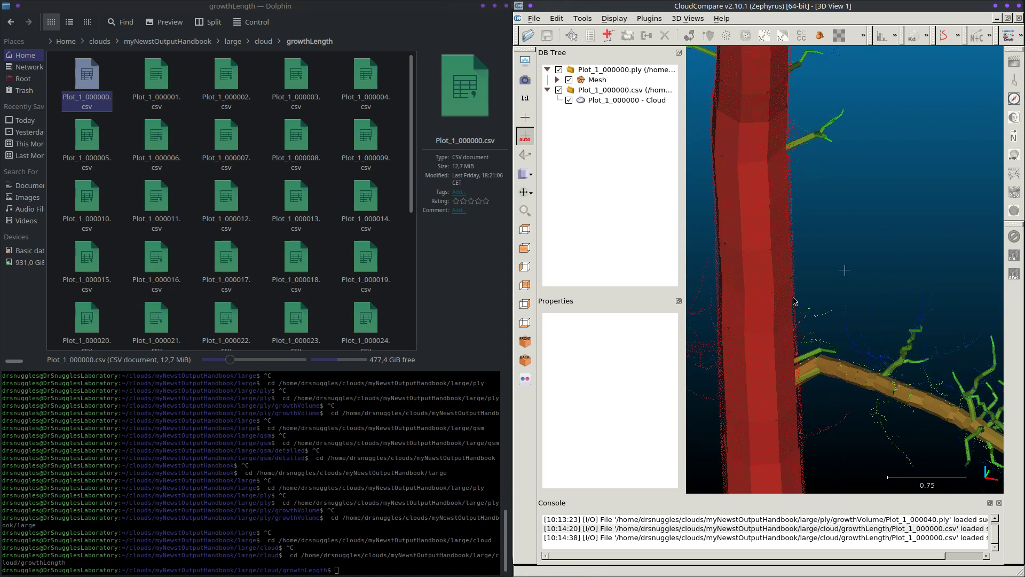
right_drag(794, 301, 826, 181)
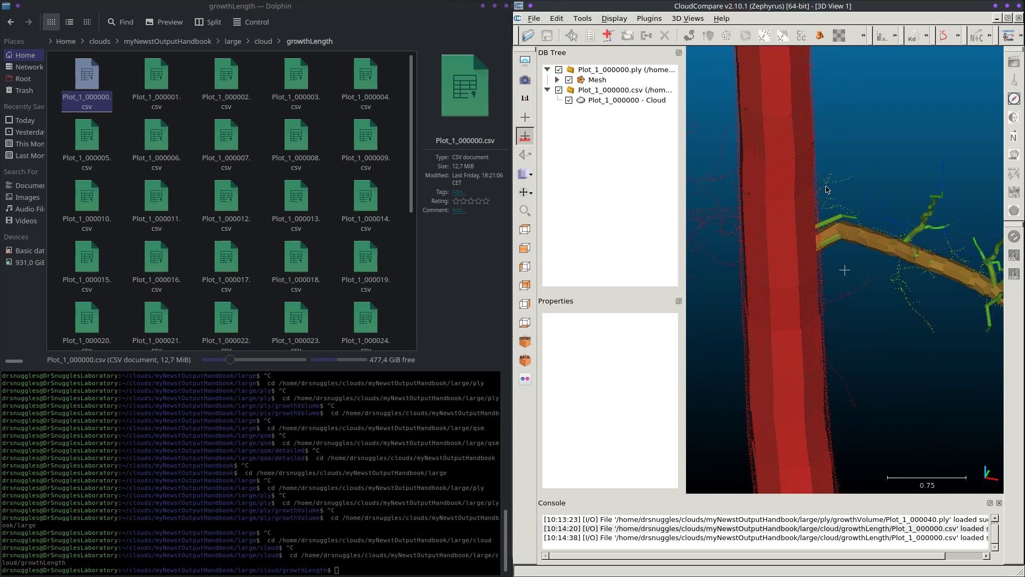
scroll(809, 322, up, 3)
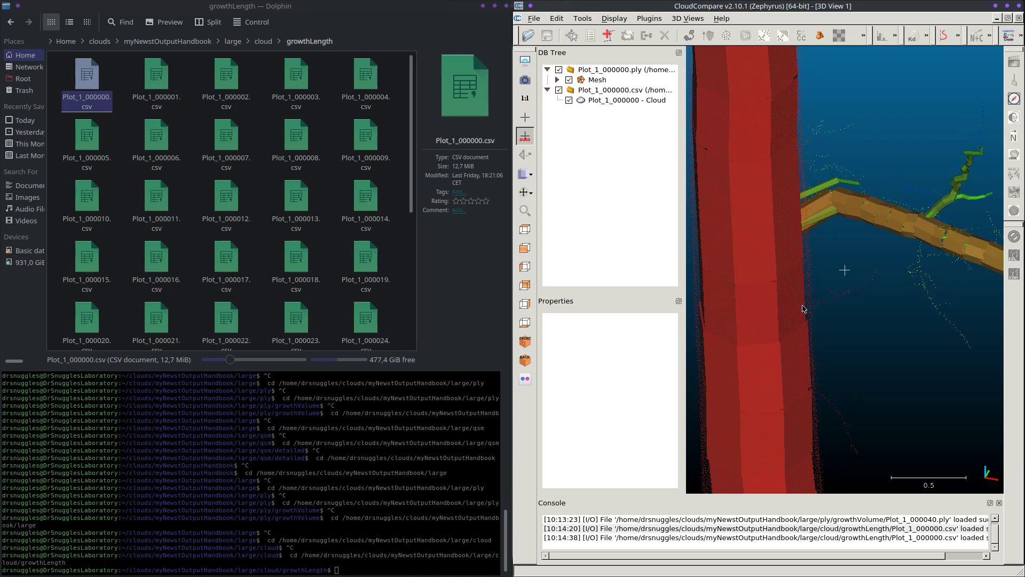
scroll(802, 309, down, 5)
drag(804, 320, 774, 299)
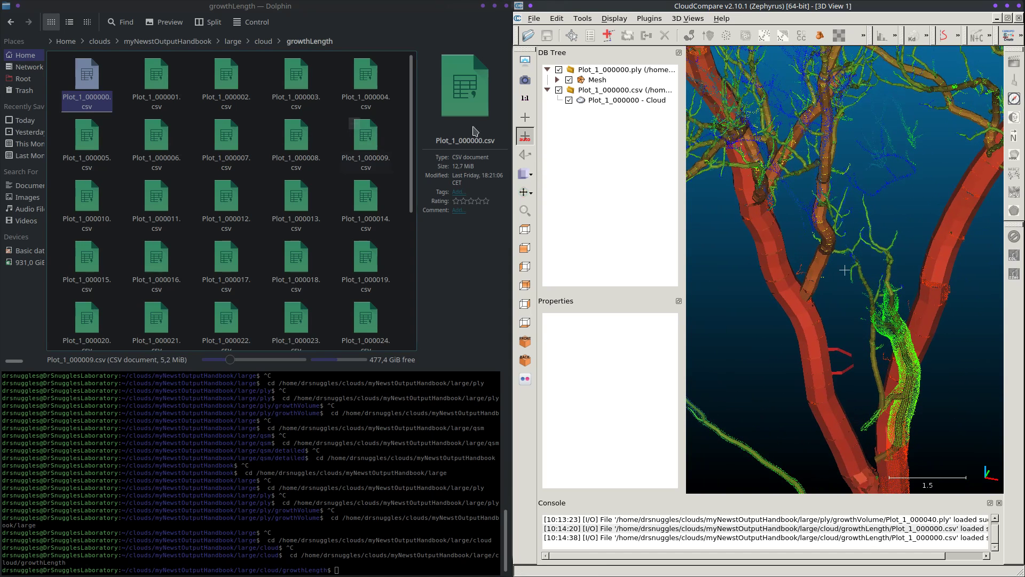
Toggle the visibility of the Plot_1_000000 cloud and the mesh to compare them, leaving both shown
click(569, 100)
click(569, 100)
click(569, 80)
click(570, 80)
click(569, 80)
click(569, 80)
click(569, 80)
click(569, 80)
Examine the fit between mesh and point cloud in the tree's crown branches
scroll(939, 170, down, 8)
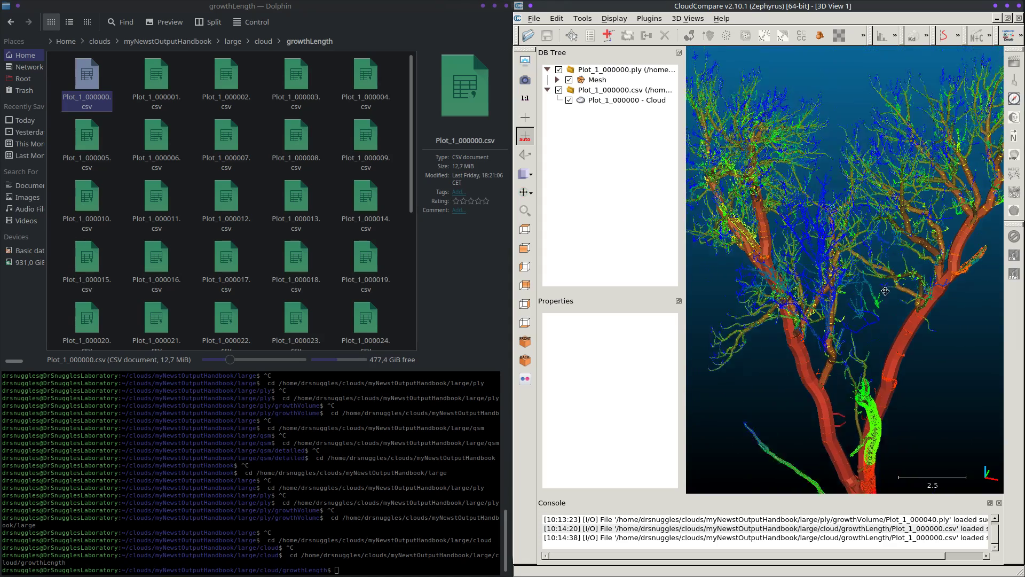
scroll(887, 341, up, 4)
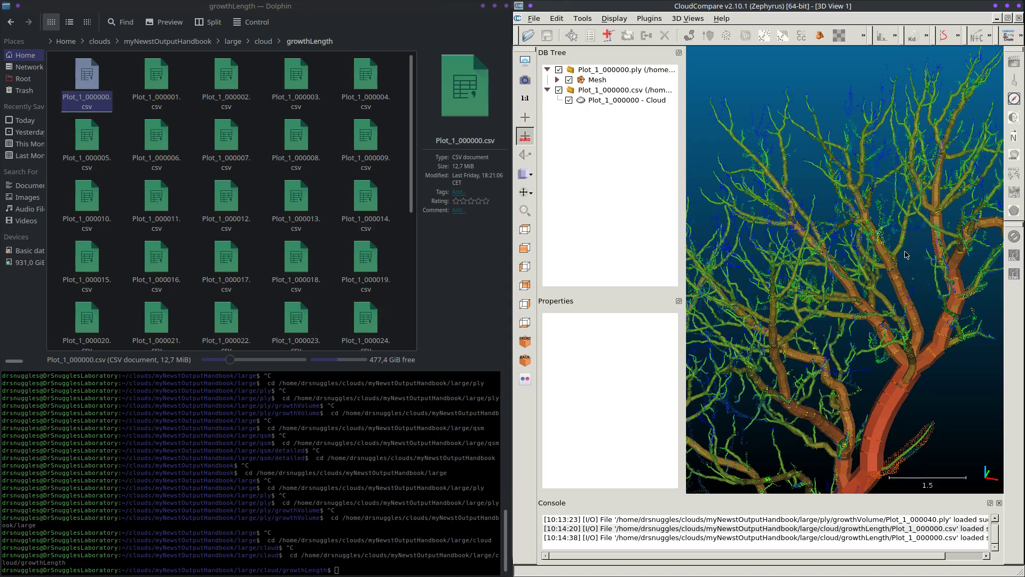
scroll(905, 255, up, 6)
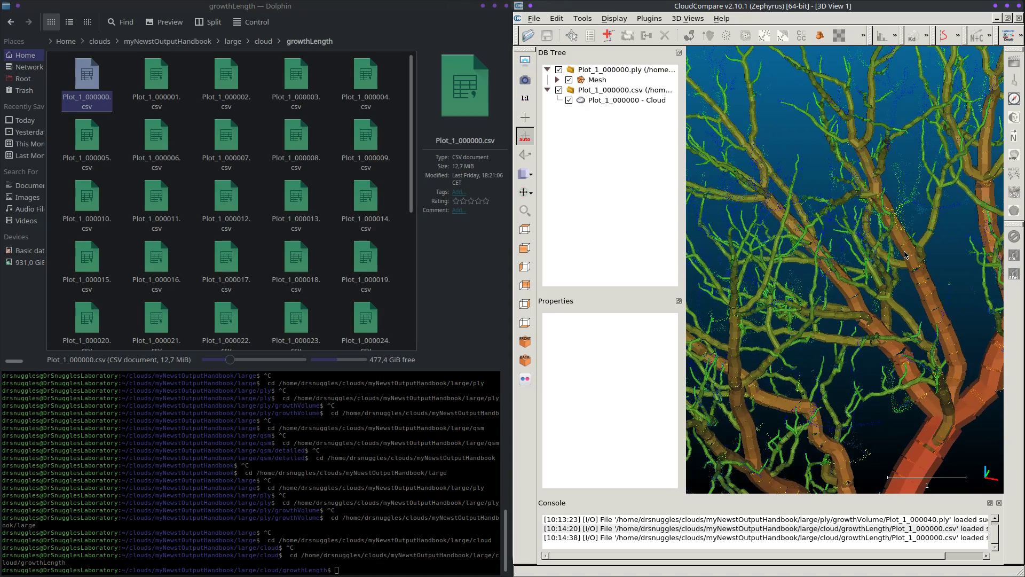
drag(905, 251, 826, 378)
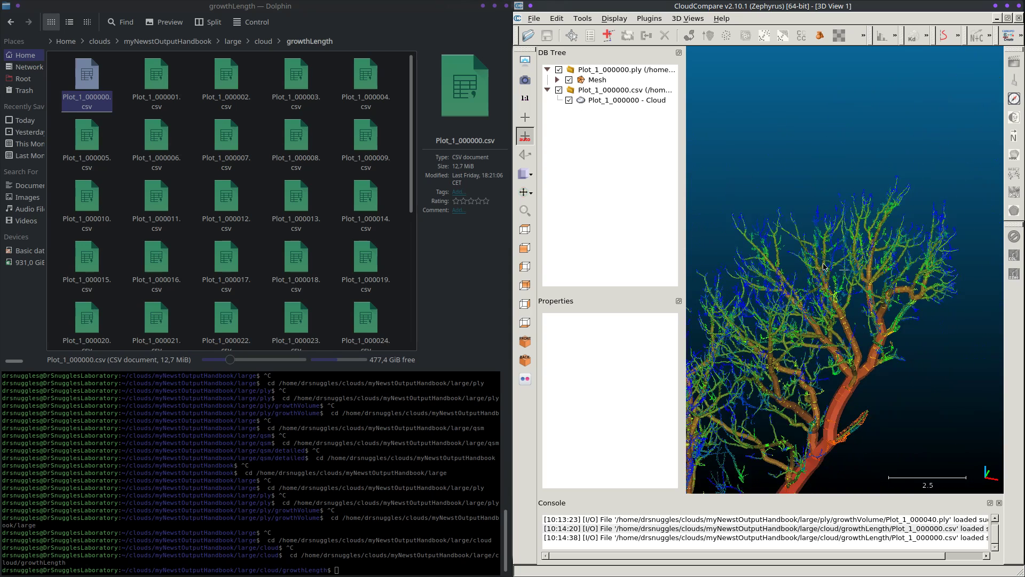
Maximize the CloudCompare window and examine the overlaid mesh and point cloud from the crown down to the trunk fork
double_click(859, 10)
scroll(604, 357, up, 3)
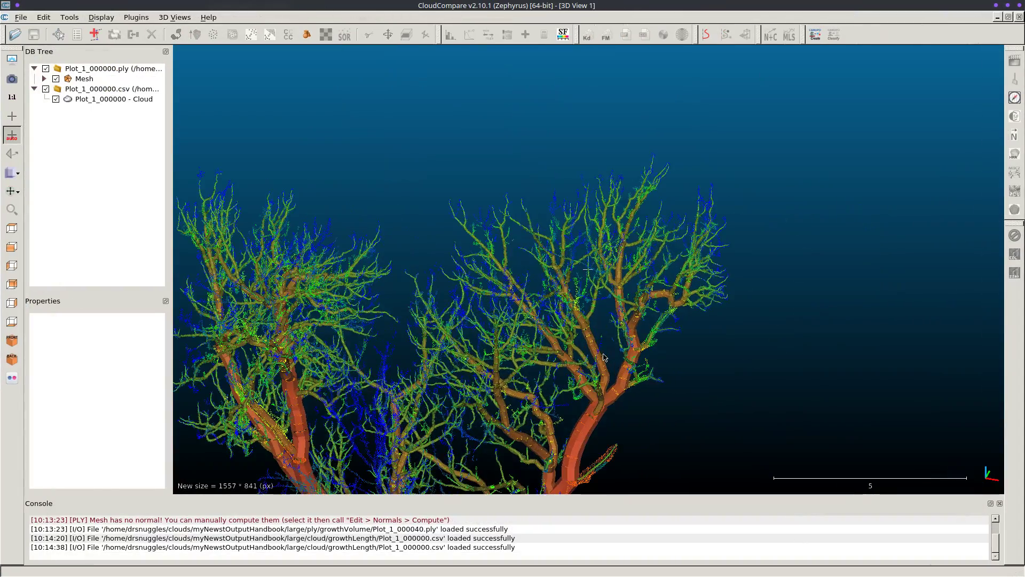
drag(570, 368, 647, 318)
scroll(646, 320, up, 2)
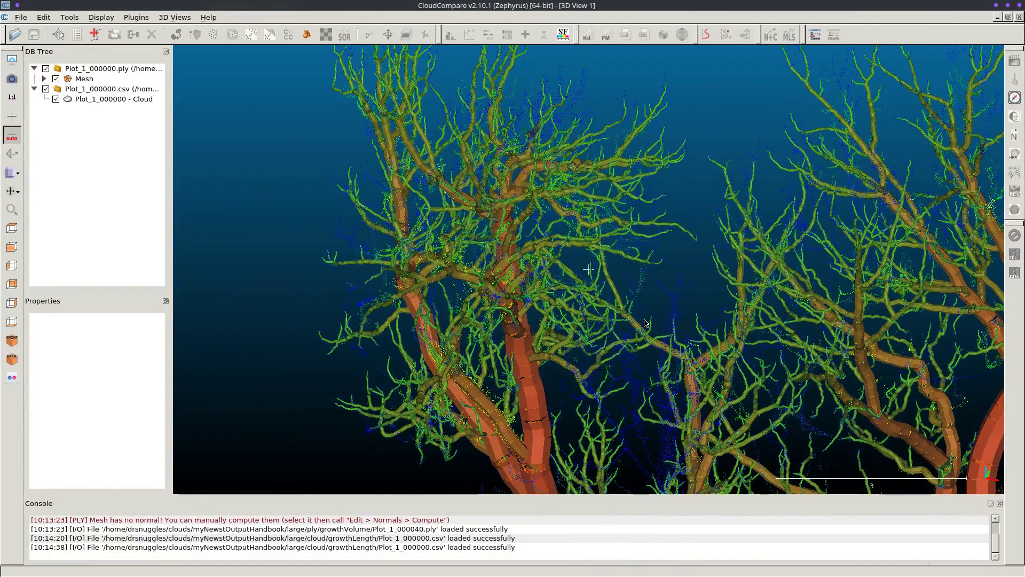
scroll(645, 323, down, 3)
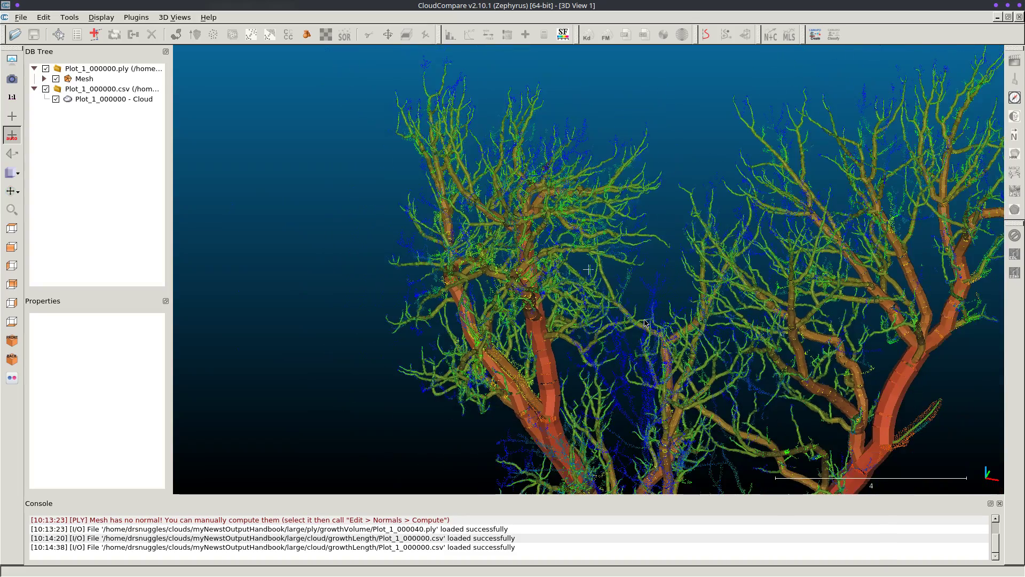
drag(645, 323, 637, 165)
scroll(638, 249, up, 3)
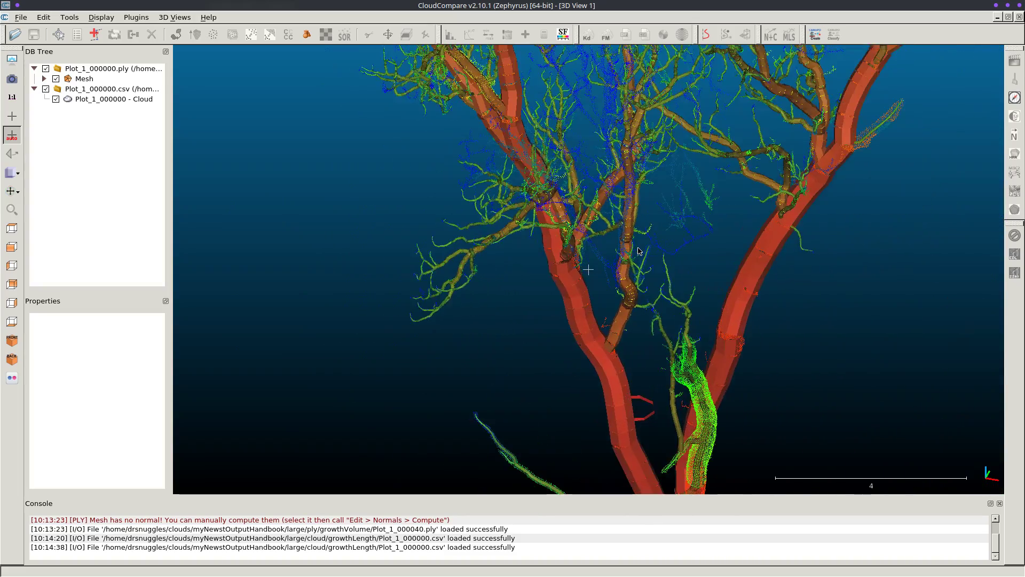
scroll(522, 222, down, 5)
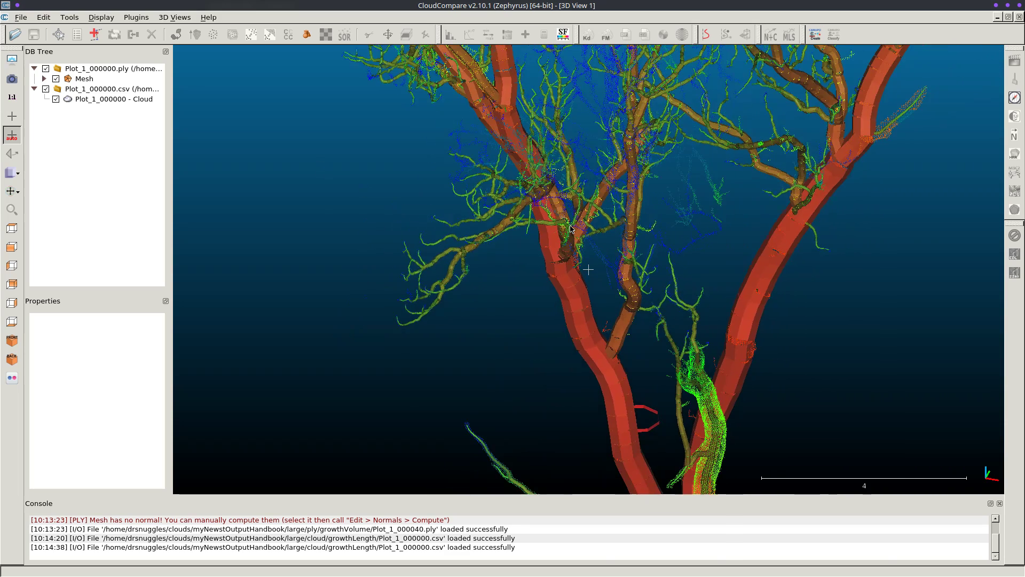
scroll(570, 228, down, 2)
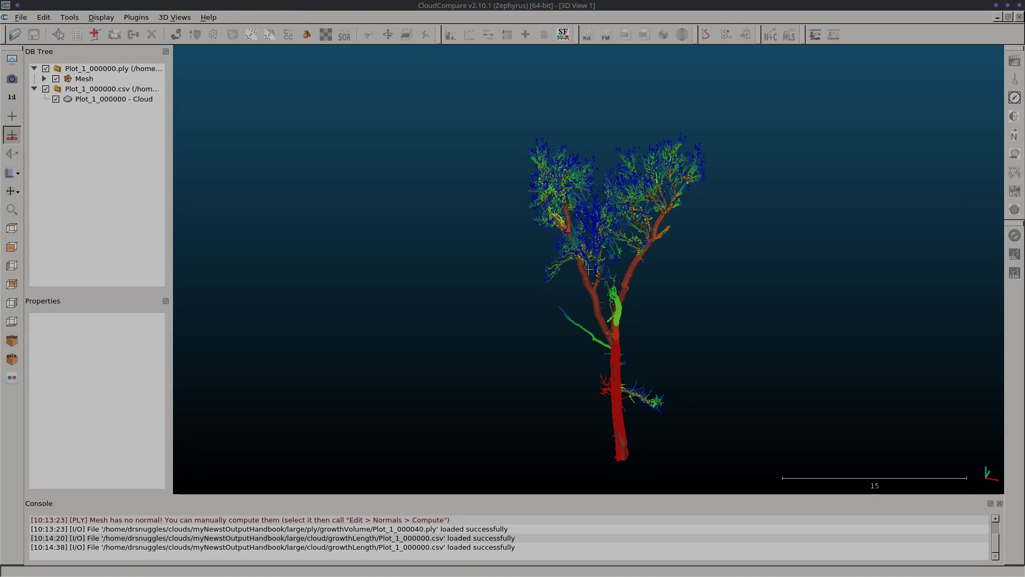
Minimize CloudCompare, maximize Dolphin and open the detailed folder inside large/qsm
click(996, 6)
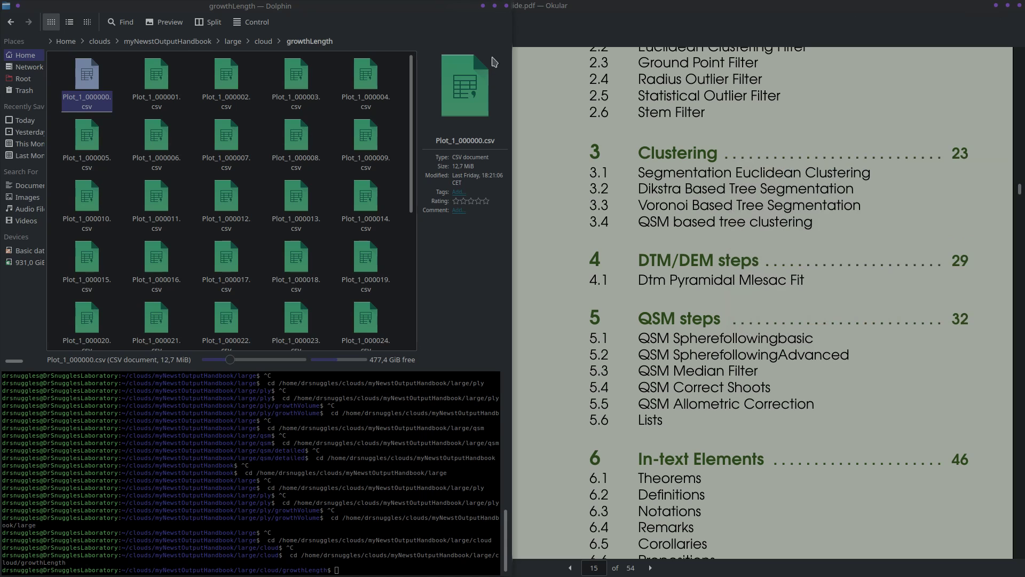
double_click(408, 11)
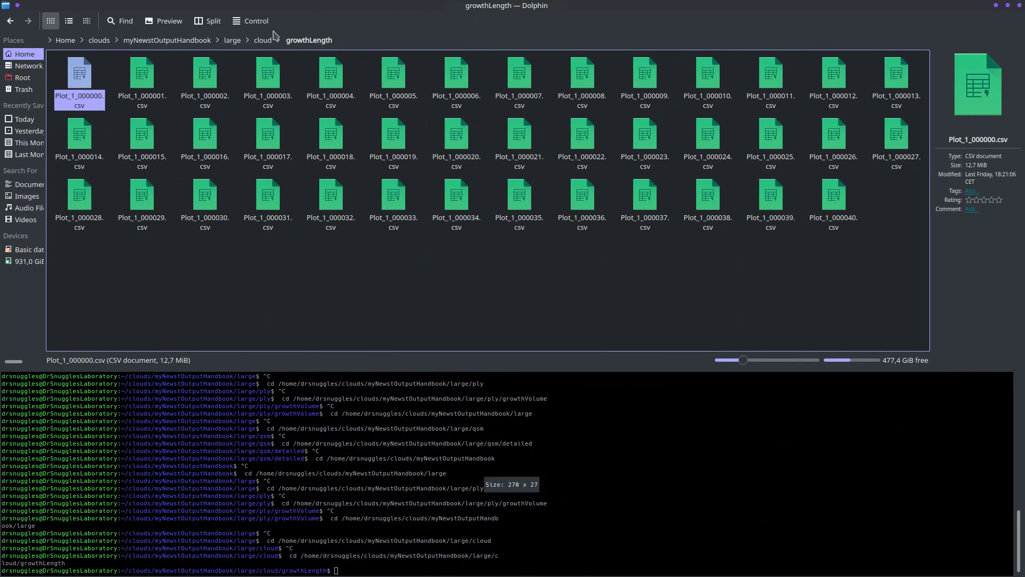
click(235, 42)
click(203, 90)
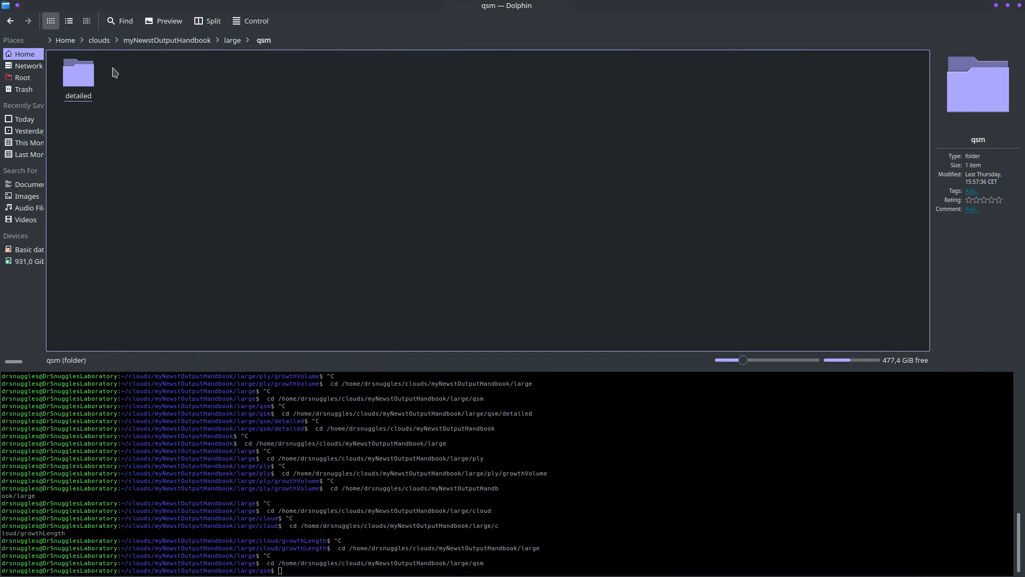
click(72, 87)
Open Plot_1_000000.csv from the detailed folder in LibreOffice Calc, accepting the default text import settings
click(105, 75)
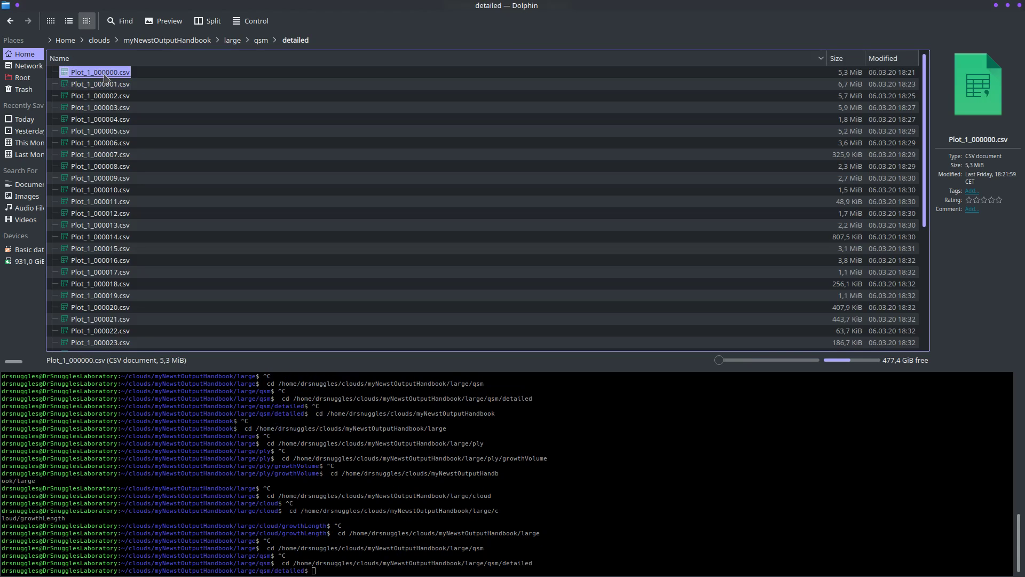
double_click(108, 74)
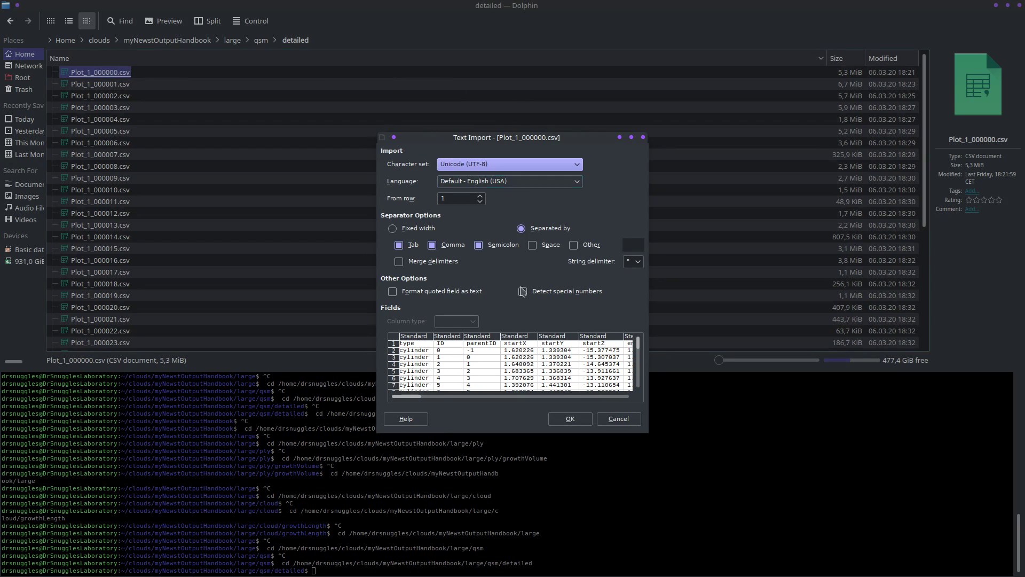
click(570, 419)
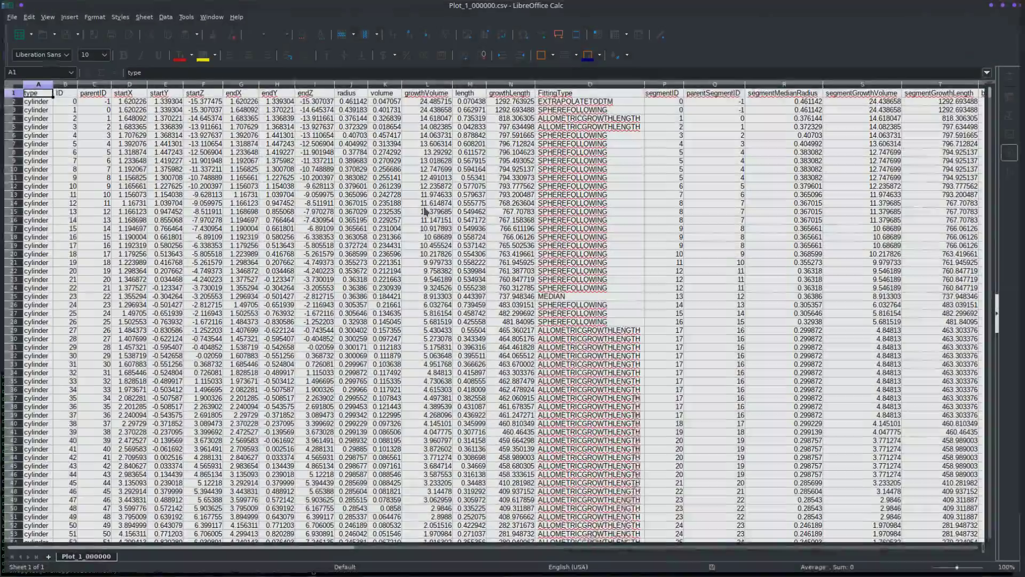
Look through the cylinder rows of the Plot_1_000000 sheet and return to the header row
scroll(329, 188, down, 20)
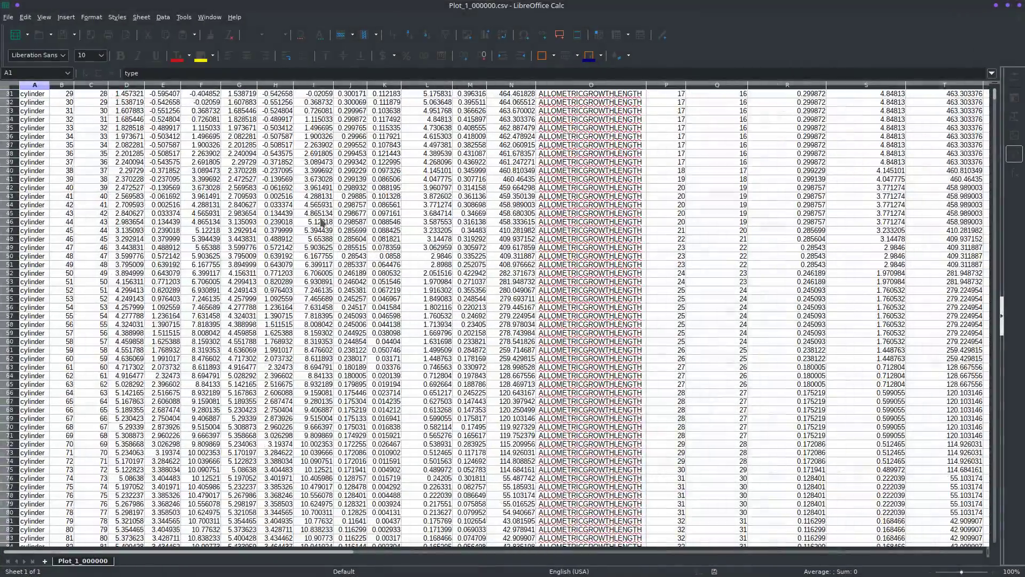
scroll(325, 249, up, 20)
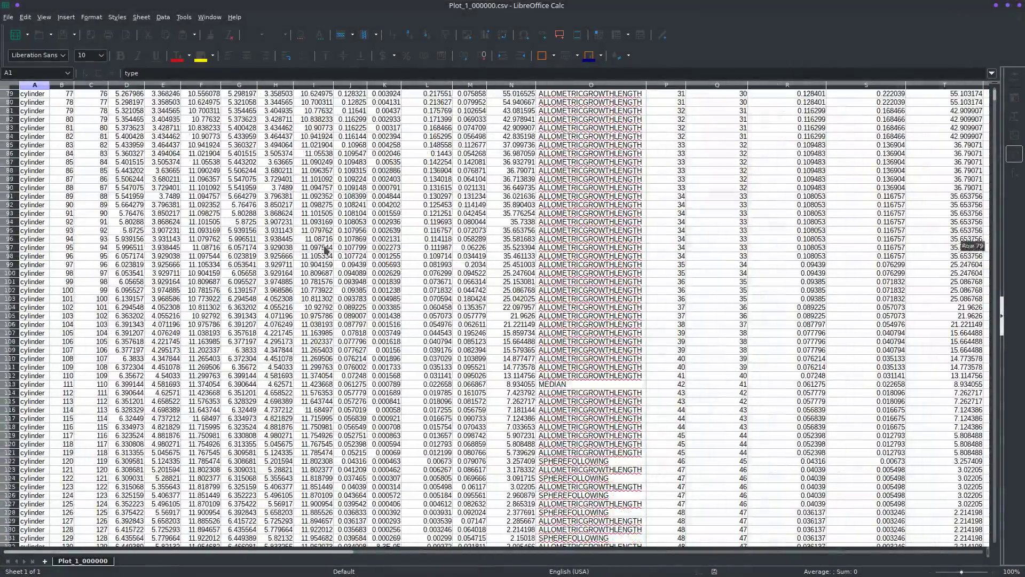
scroll(326, 250, up, 7)
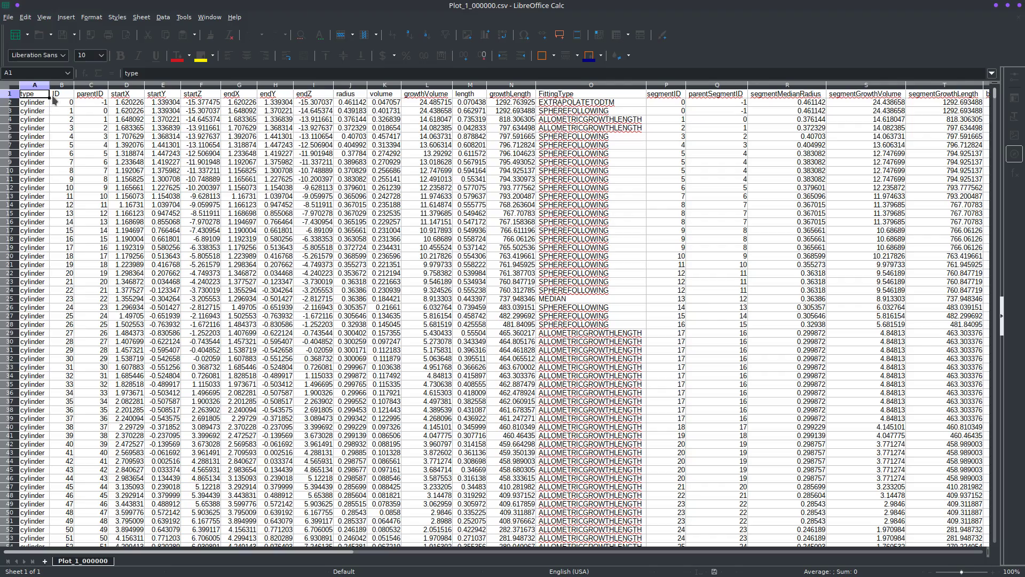
scroll(33, 198, down, 7)
scroll(33, 197, up, 7)
Inspect the first cylinder's row and the ID and parentID cells of the first two cylinders
click(9, 106)
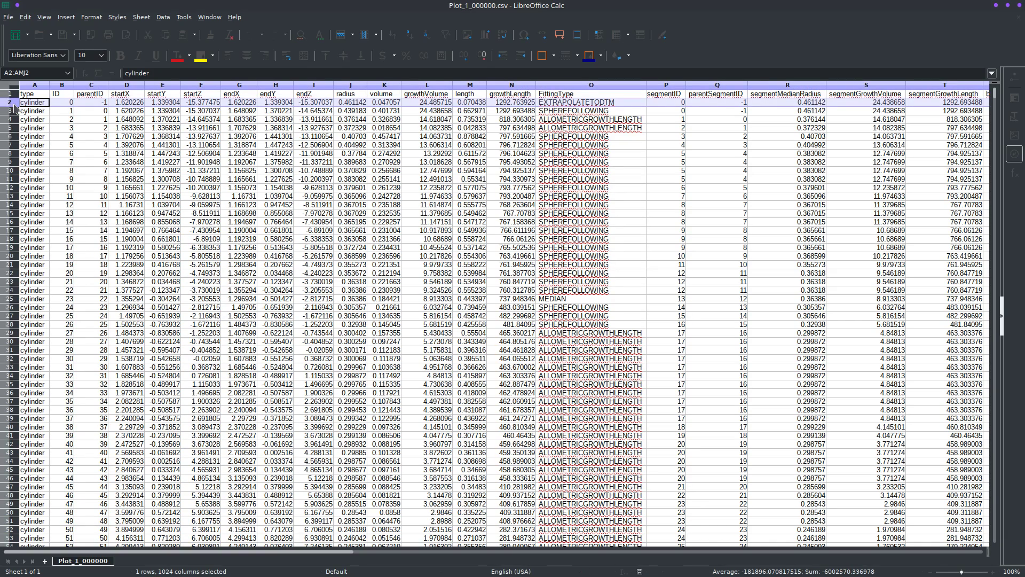
click(71, 112)
click(96, 110)
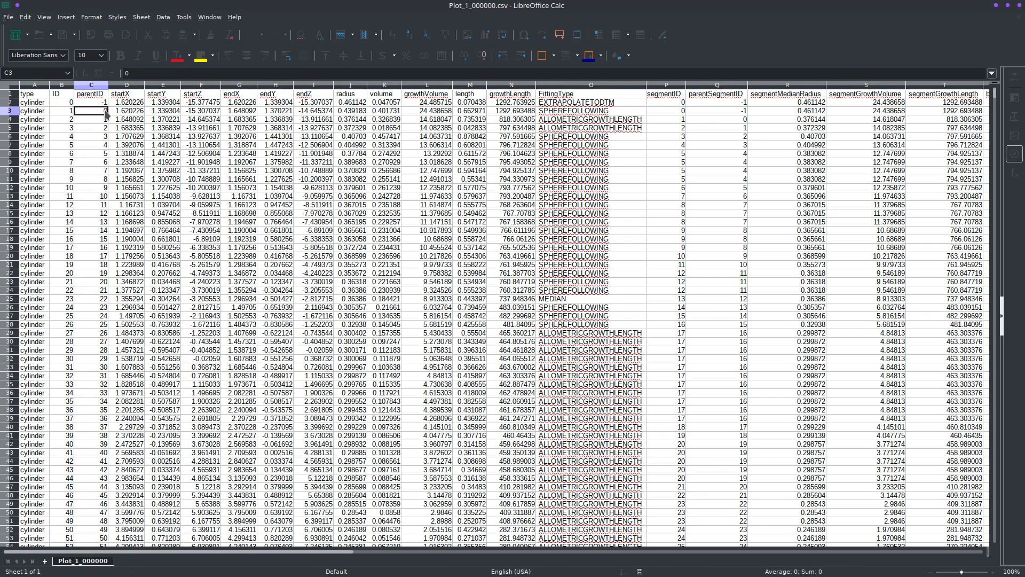
click(91, 104)
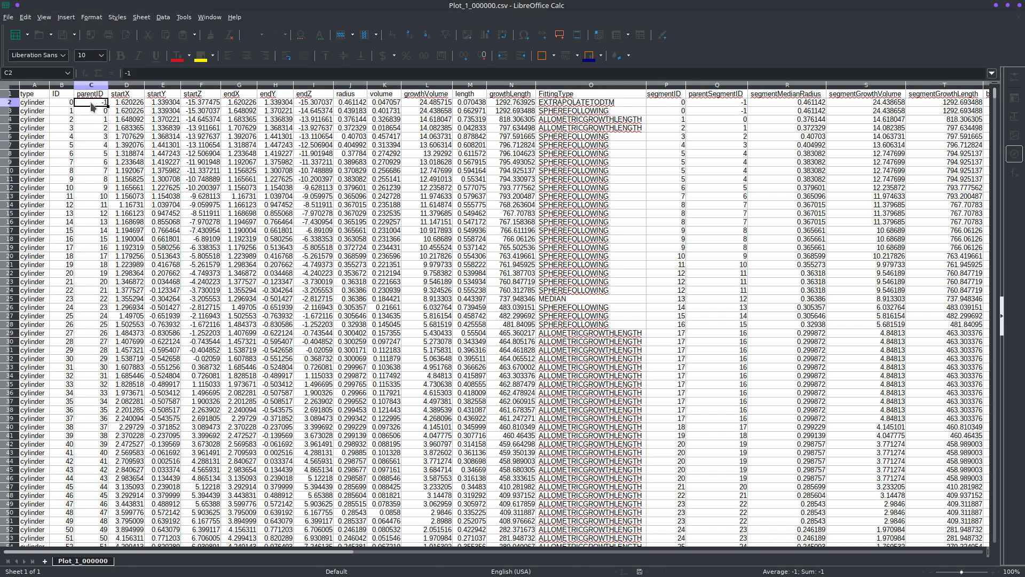
Inspect the start and end coordinate columns, from startX through endZ
click(128, 85)
click(163, 94)
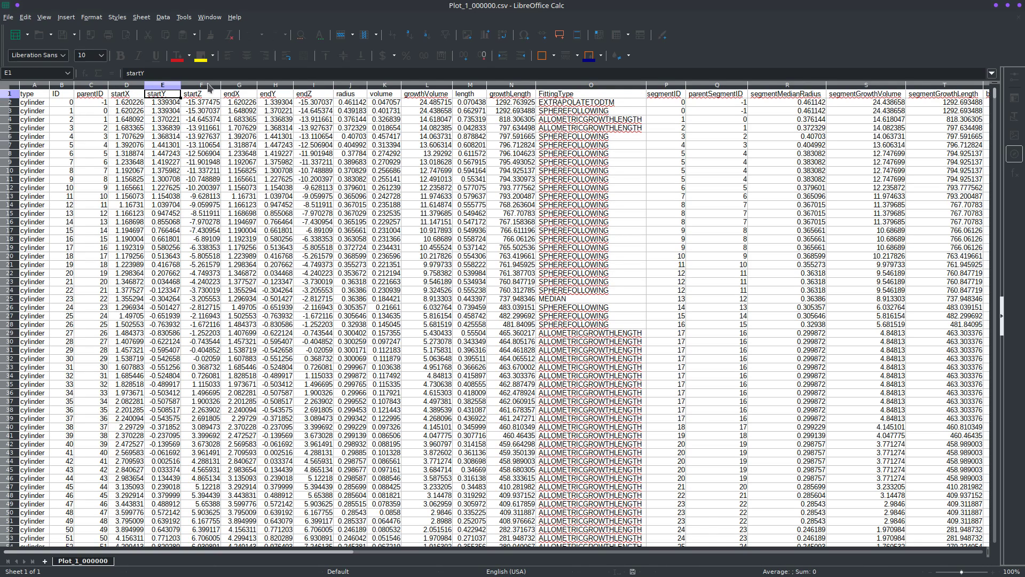
click(208, 86)
click(239, 86)
click(302, 86)
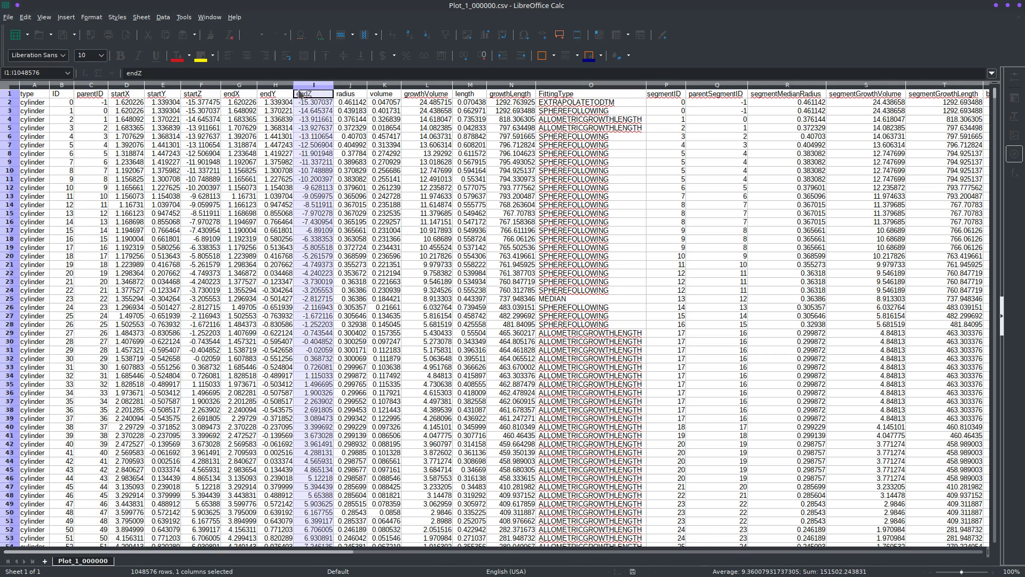
Inspect the radius, volume, growthVolume, length and growthLength columns one after another
click(350, 85)
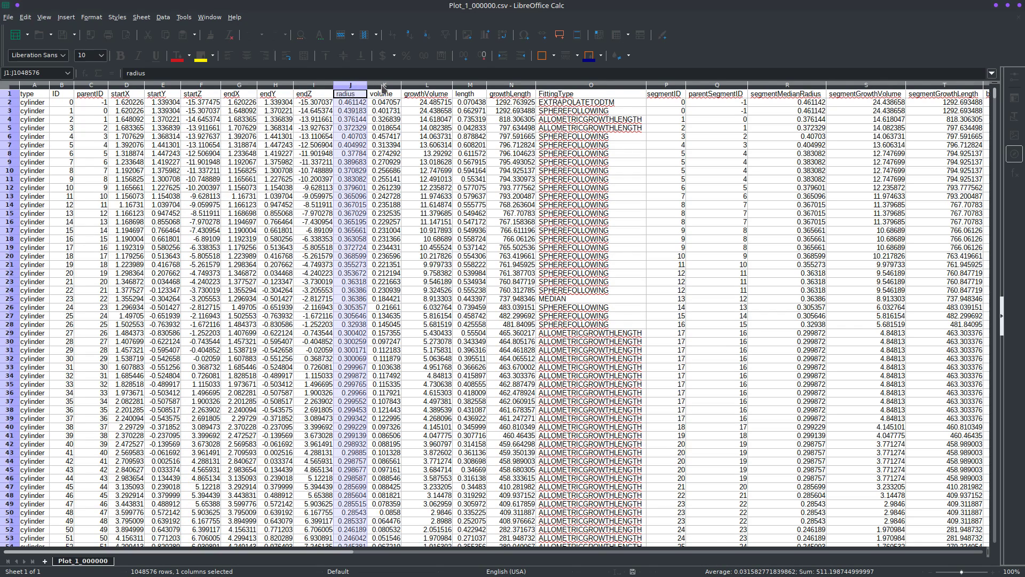
click(384, 86)
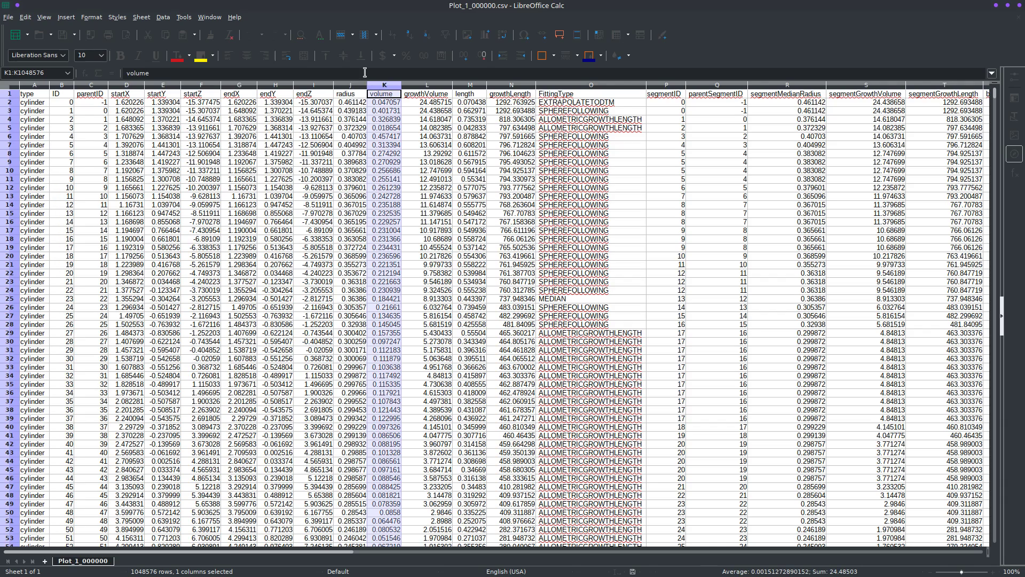
click(428, 85)
click(470, 85)
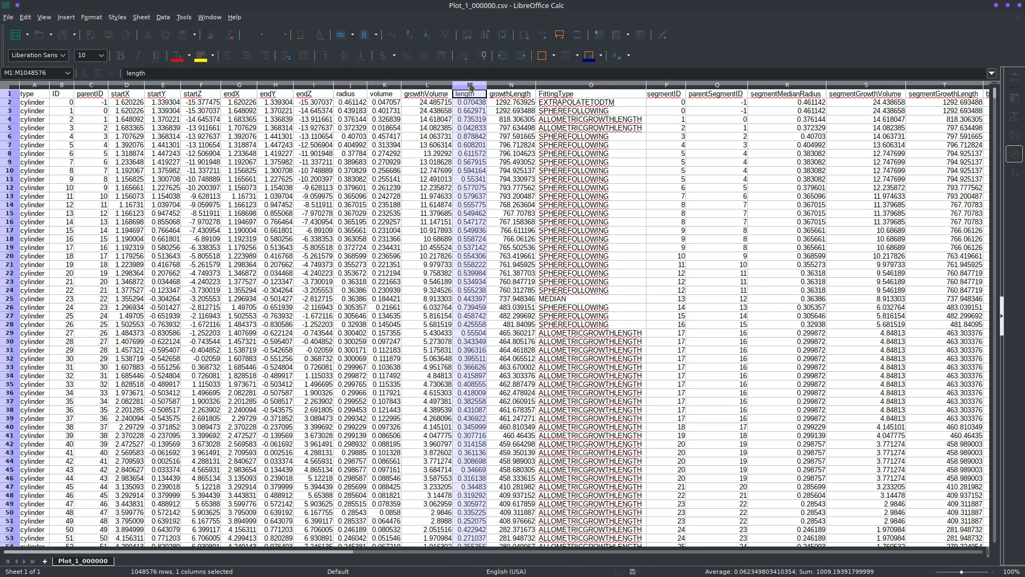
click(511, 87)
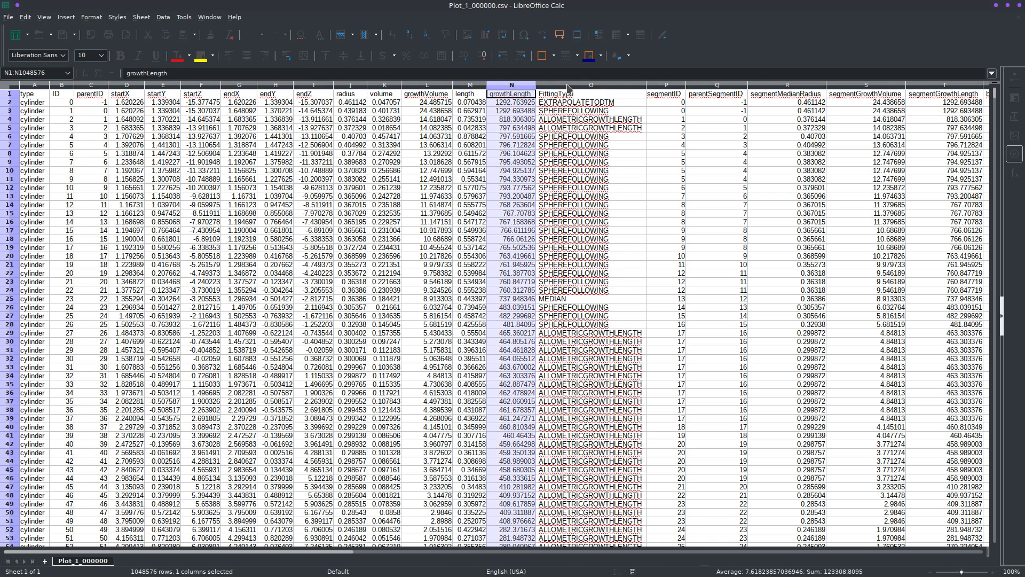
Inspect the FittingType column, checking the EXTRAPOLATETODTM cell and the SPHEREFOLLOWING cells in rows 3, 23 and 28
click(568, 86)
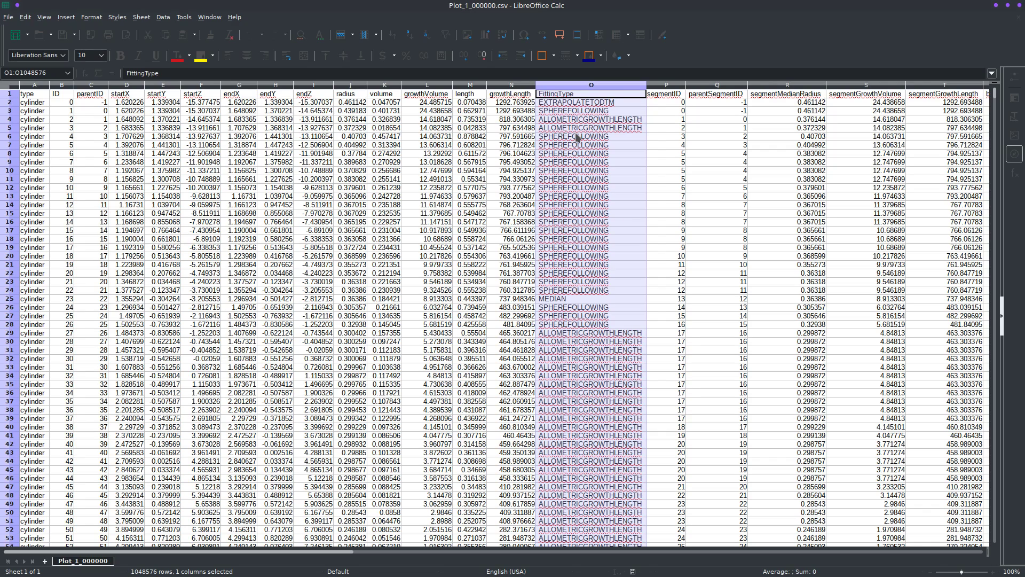
click(578, 112)
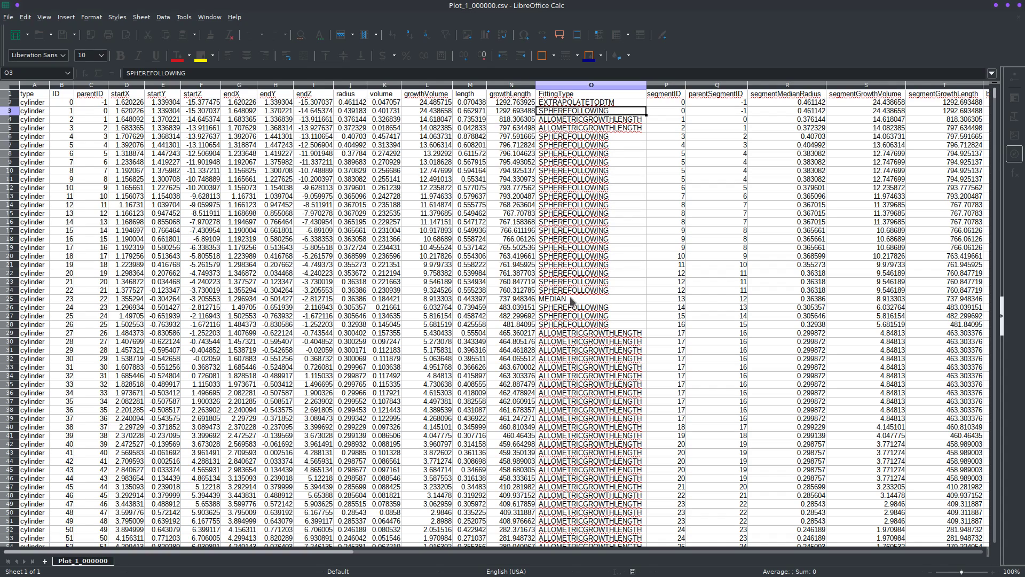
click(575, 102)
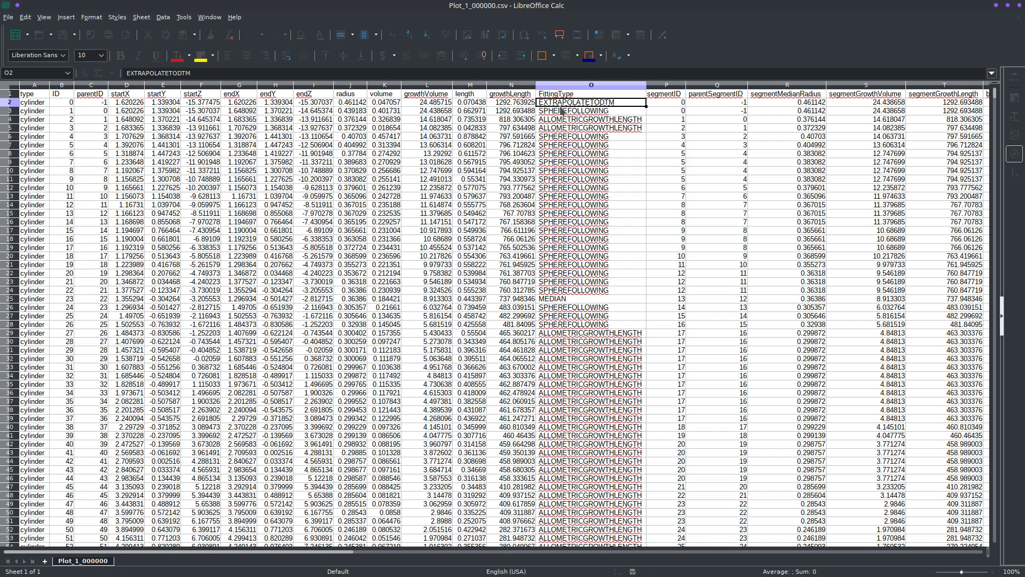
click(587, 111)
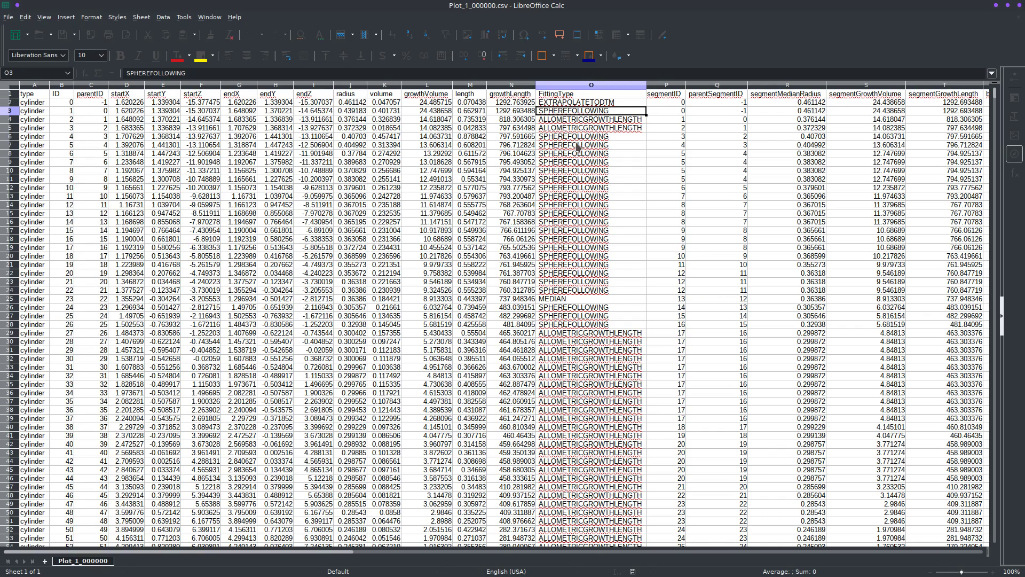
click(570, 282)
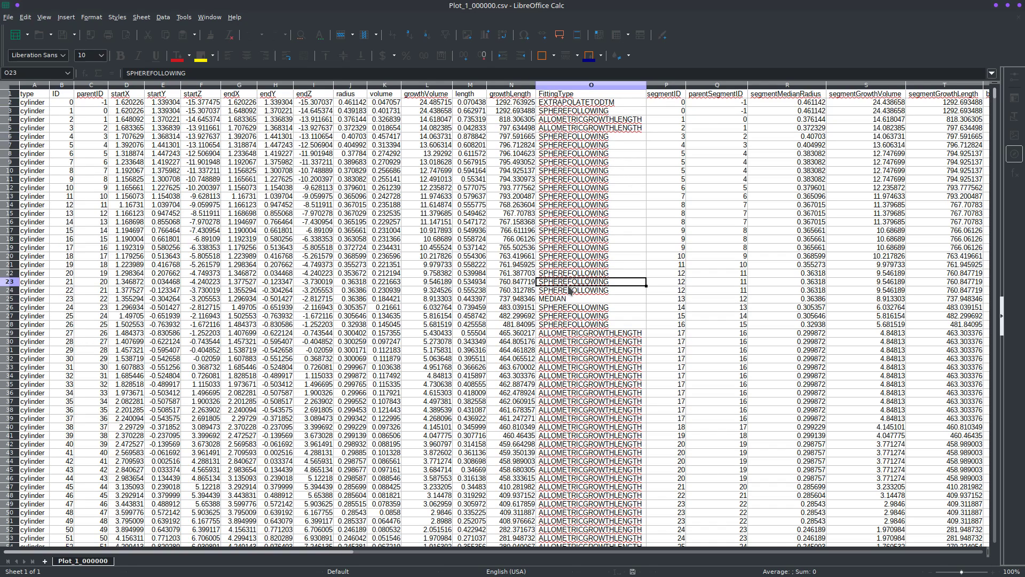
click(575, 324)
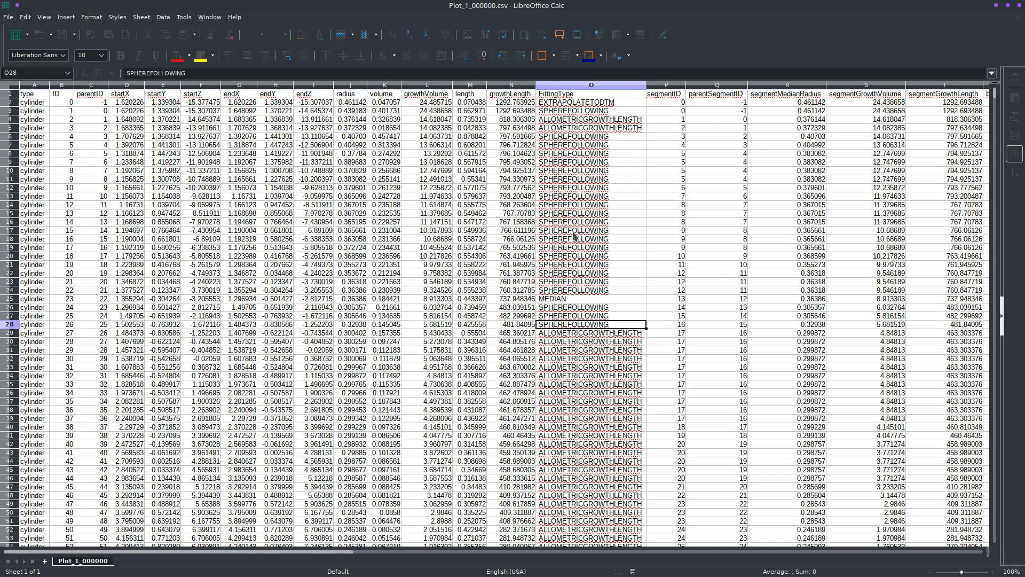
Compare further SPHEREFOLLOWING cells down the FittingType column with the MEDIAN cell and the ALLOMETRICGROWTHLENGTH cells in rows 4 and 5
click(574, 138)
click(573, 154)
click(573, 180)
click(573, 215)
click(572, 255)
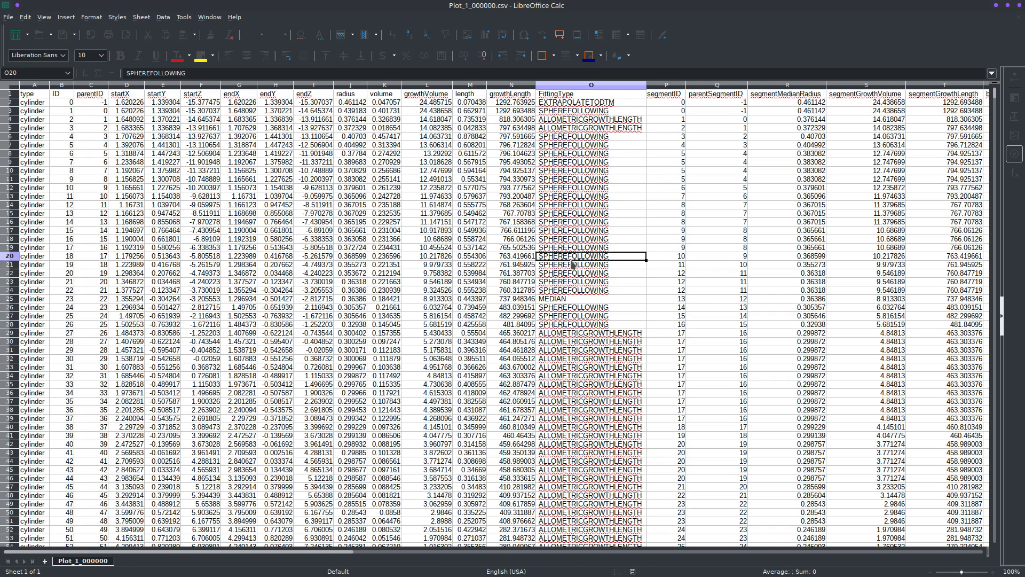
click(577, 283)
click(558, 300)
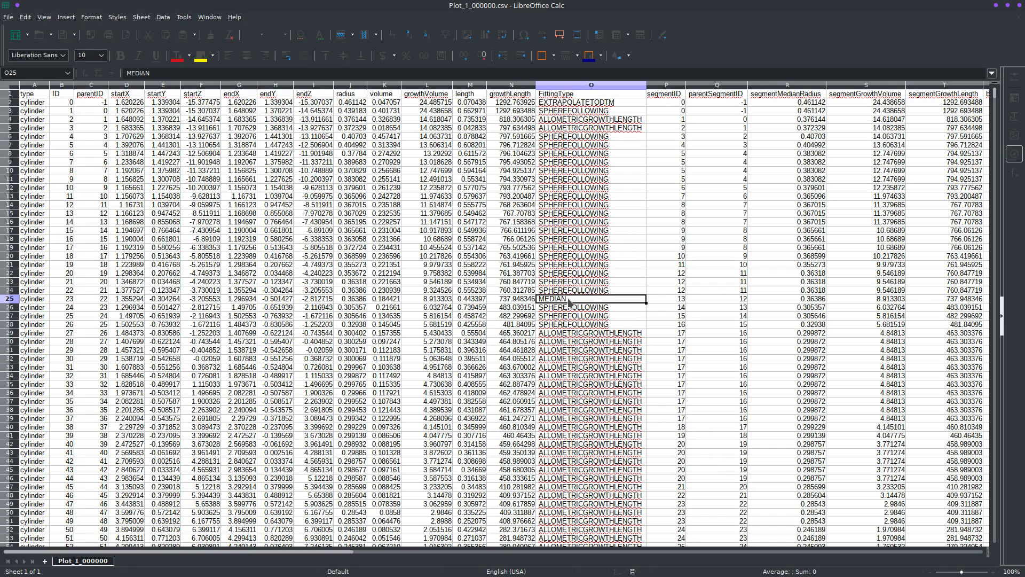
click(590, 130)
click(586, 123)
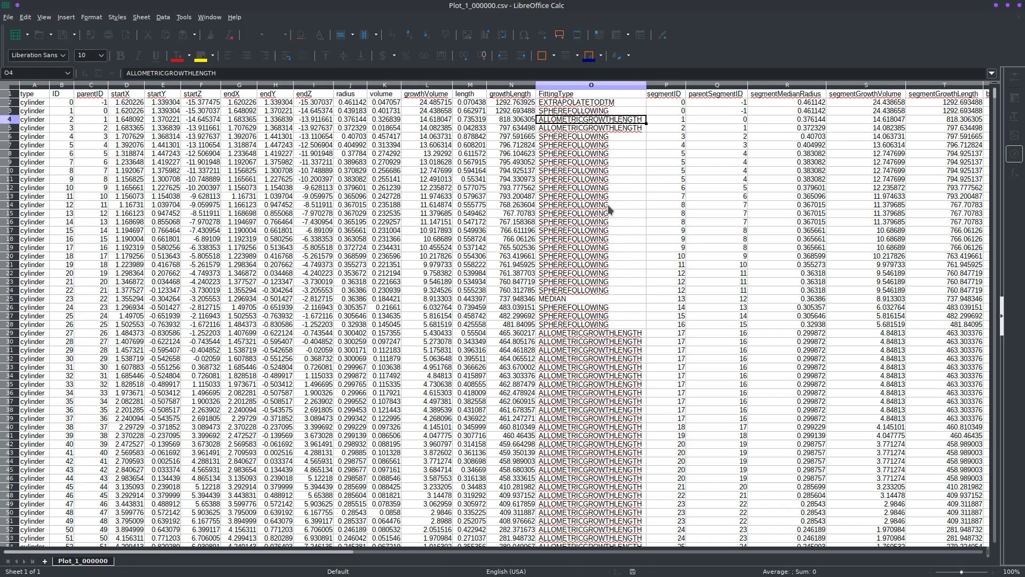
Inspect the segmentID, parentSegmentID and segmentMedianRadius columns in order
click(666, 86)
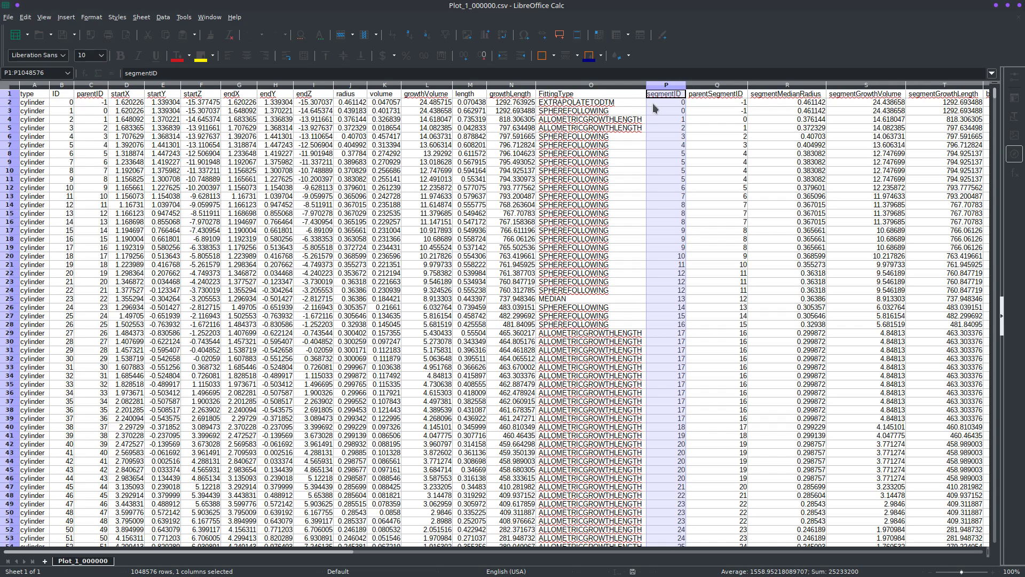
click(705, 86)
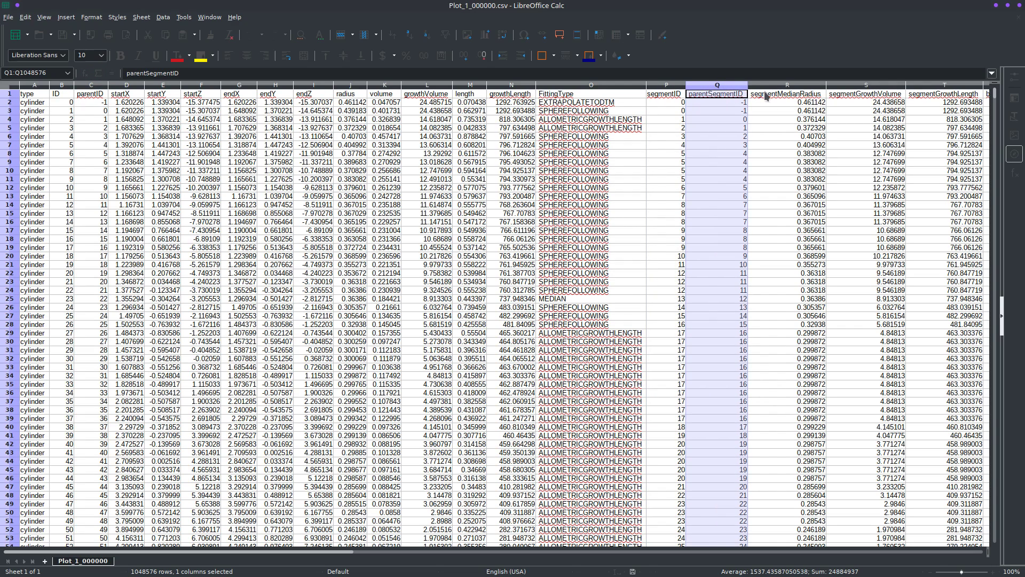
click(799, 87)
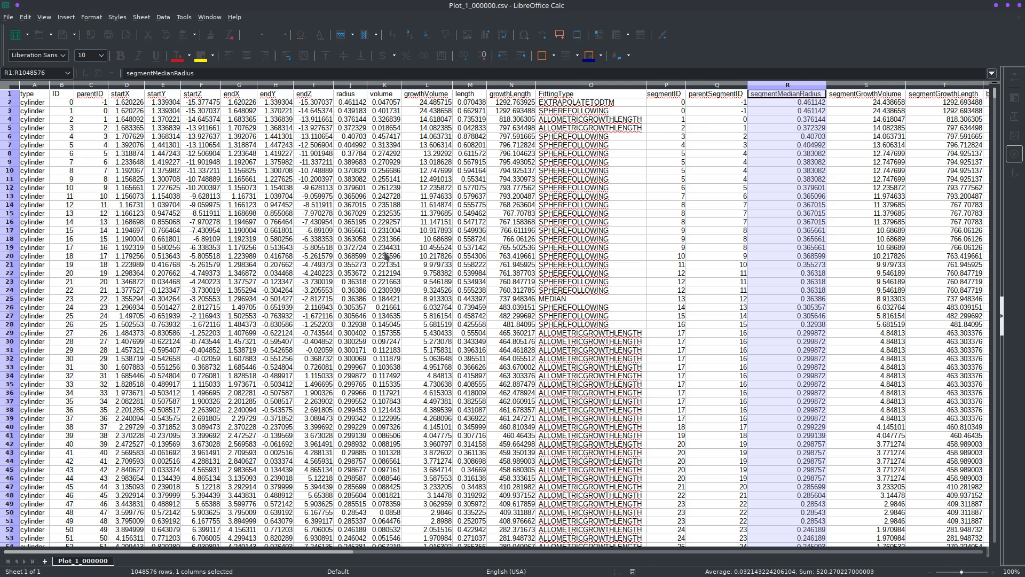
Inspect the branchOrder, reverseBranchOrder, reversePipeRadiusBranchorder and reversePipeAreaBranchorder columns
drag(367, 558, 507, 558)
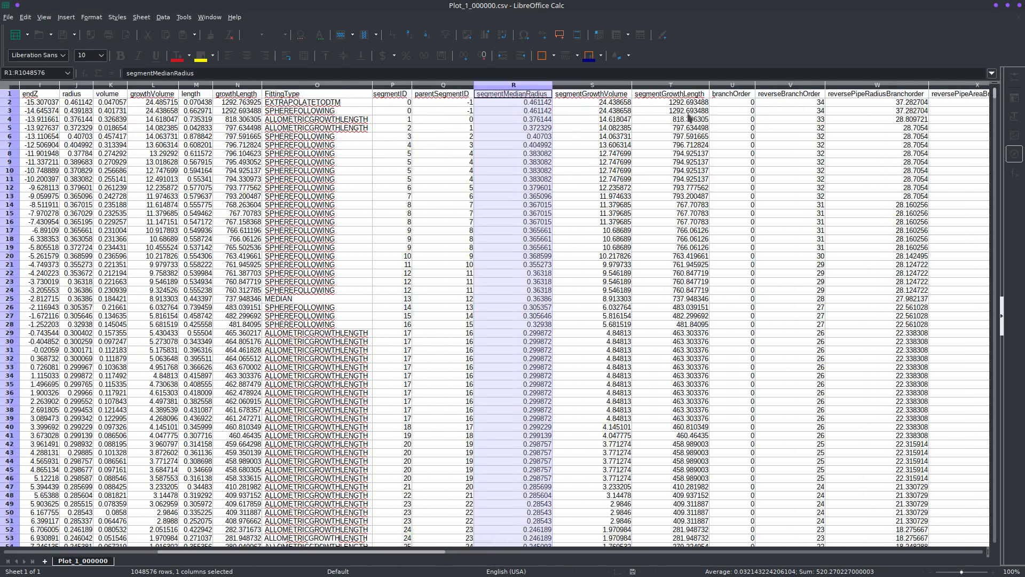
drag(397, 550, 517, 555)
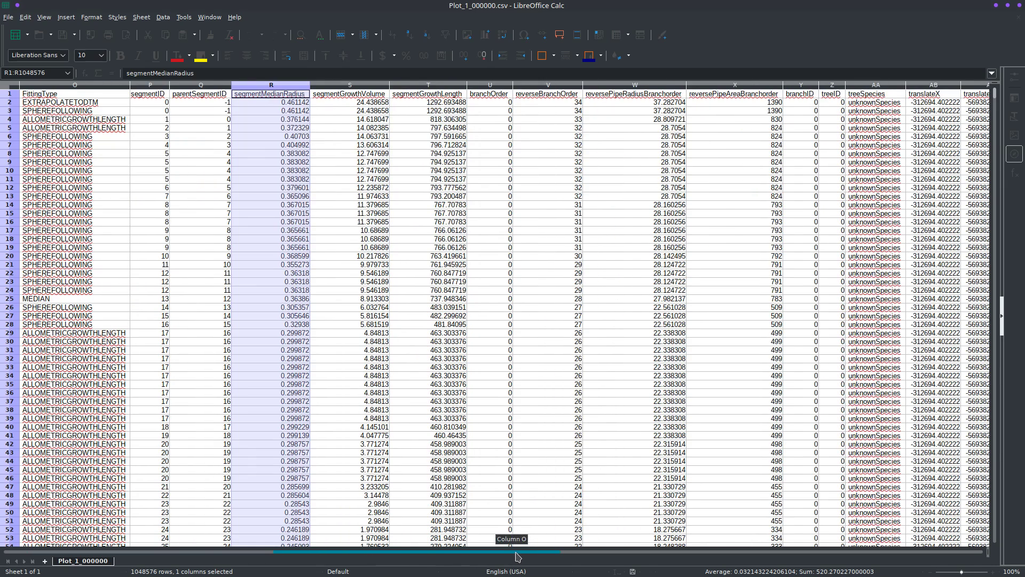
click(499, 86)
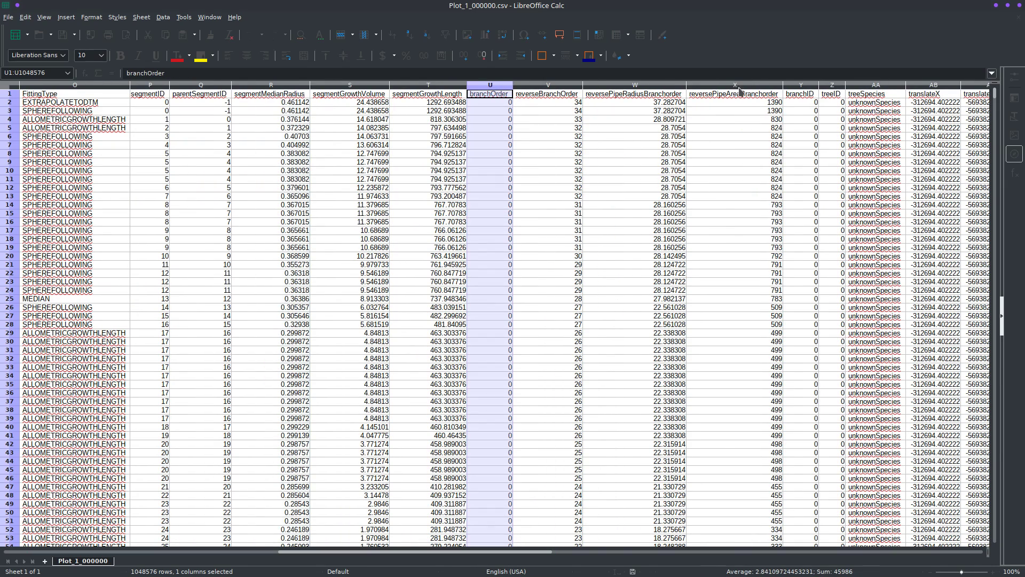
click(574, 86)
click(606, 87)
click(723, 87)
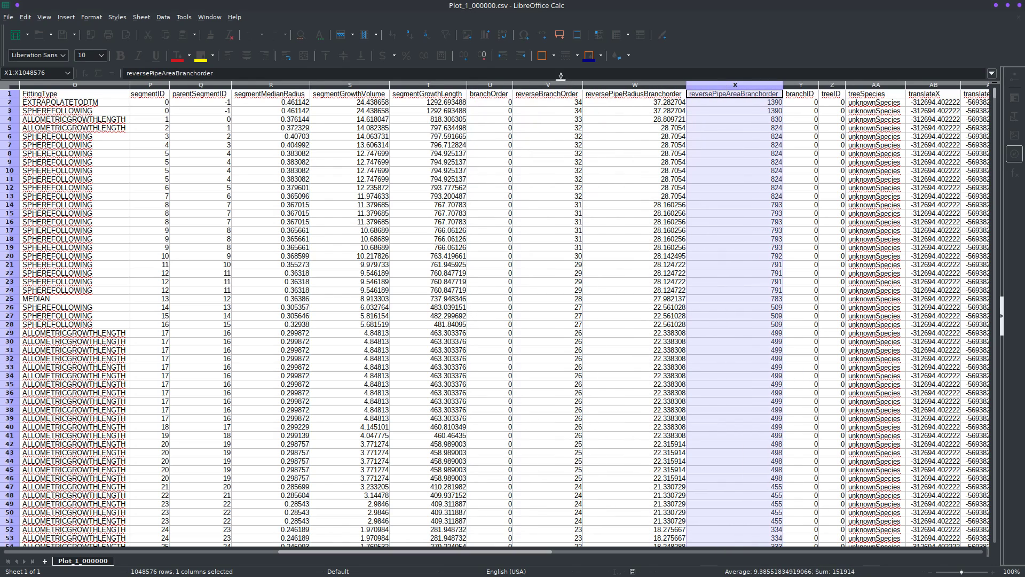
Compare the three reverse branch order columns with one another and with the branchOrder column again
click(559, 86)
click(646, 87)
click(736, 87)
click(486, 87)
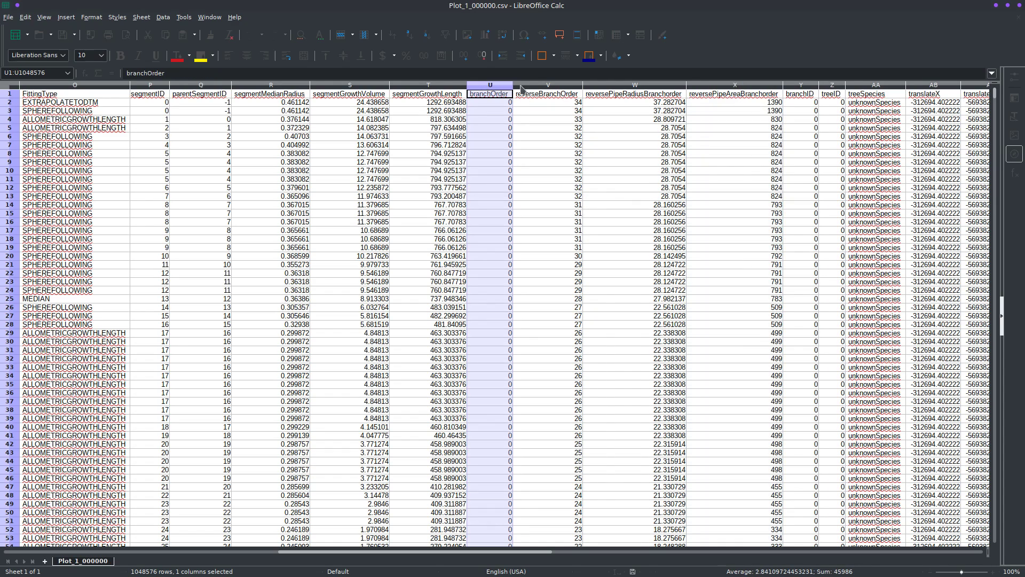
click(545, 86)
click(662, 87)
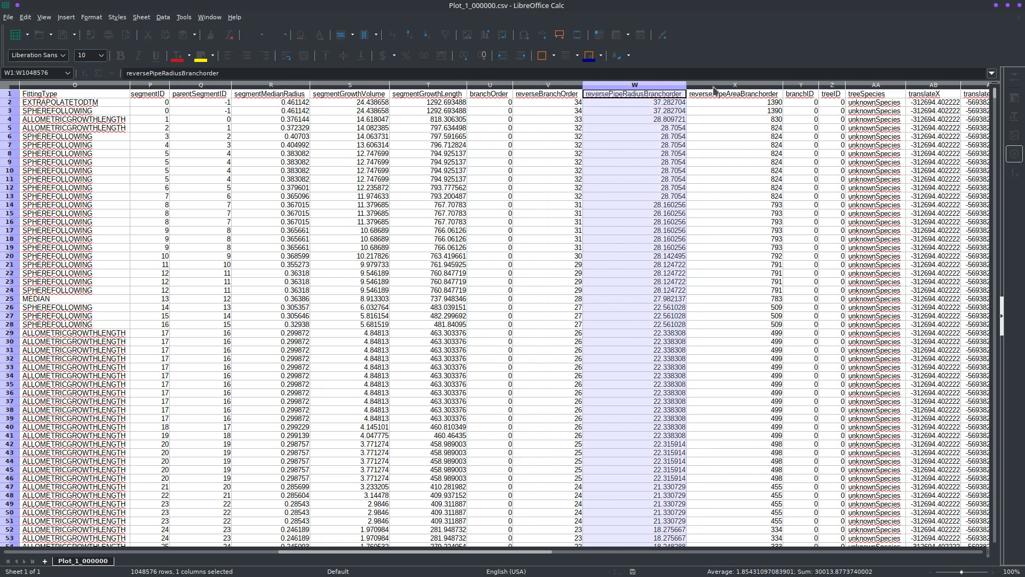
click(720, 87)
click(558, 87)
click(635, 87)
click(735, 87)
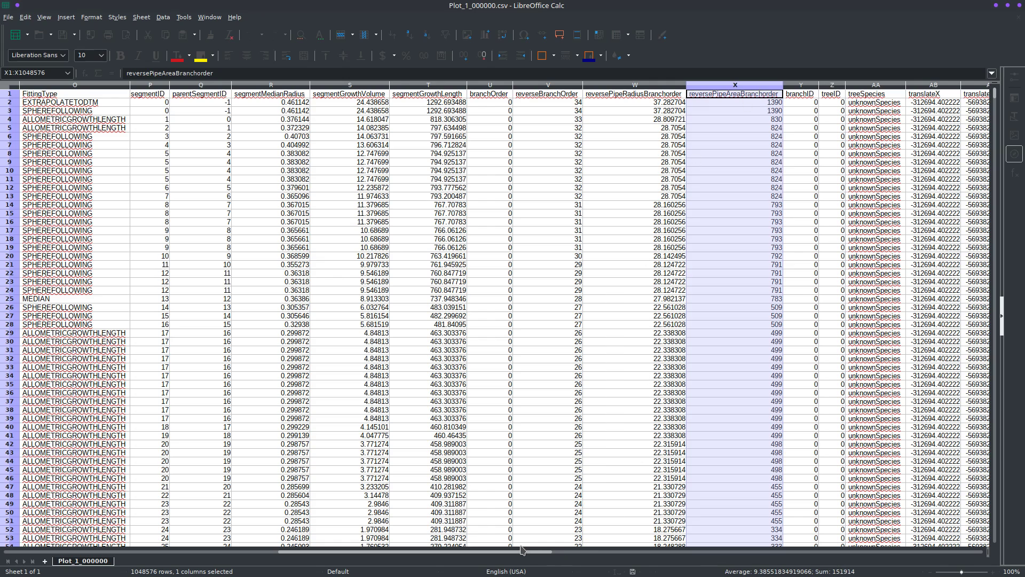
Inspect the treeSpecies column and the translateX, translateY and translatez columns
drag(528, 553, 597, 556)
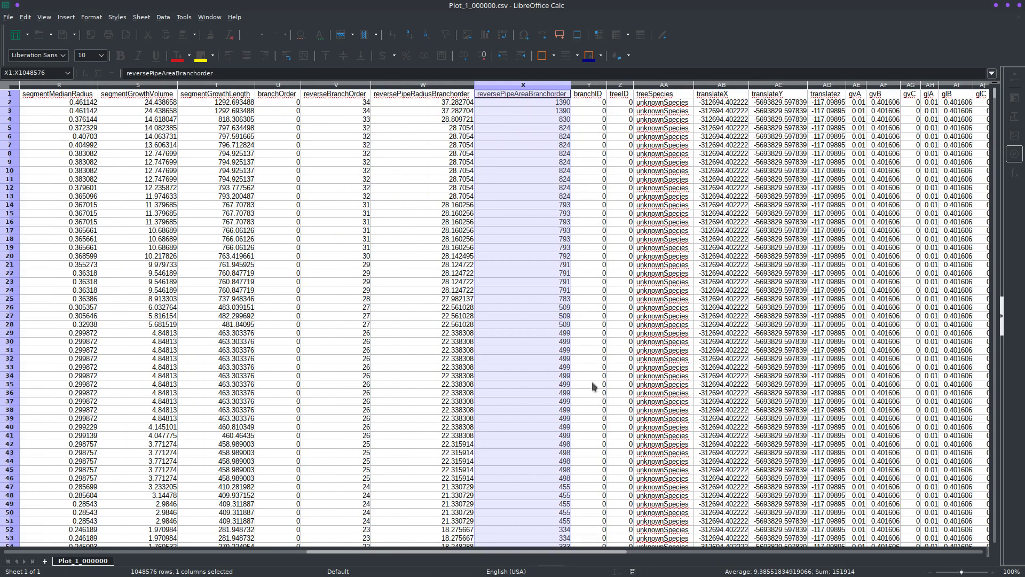
scroll(628, 297, down, 1)
scroll(628, 297, up, 1)
click(663, 86)
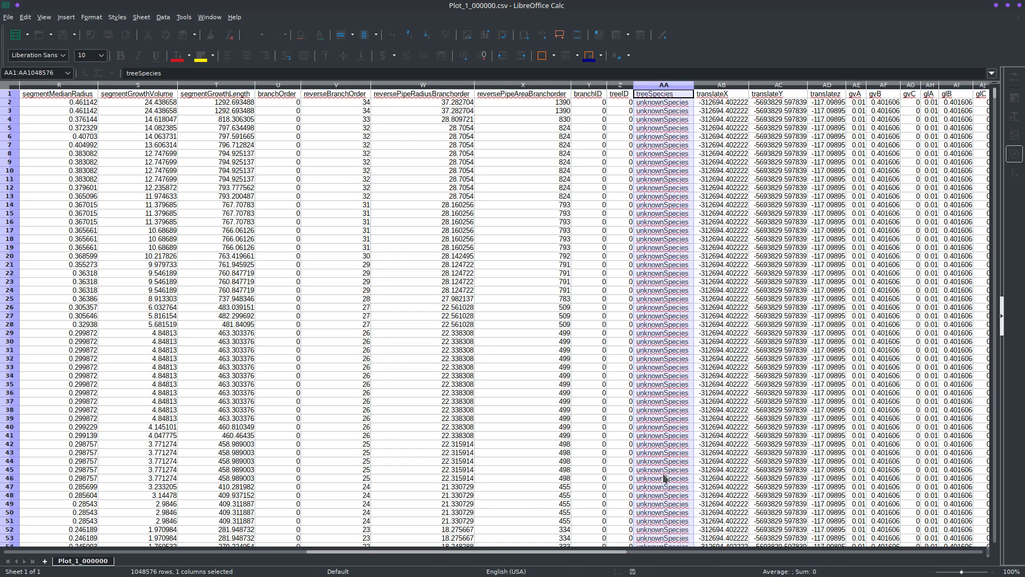
click(726, 86)
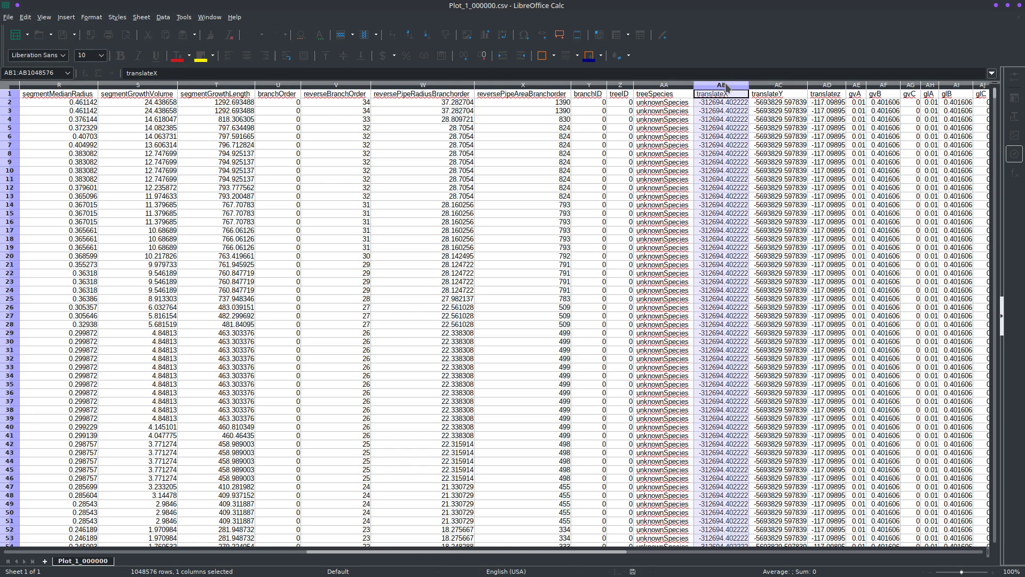
click(777, 88)
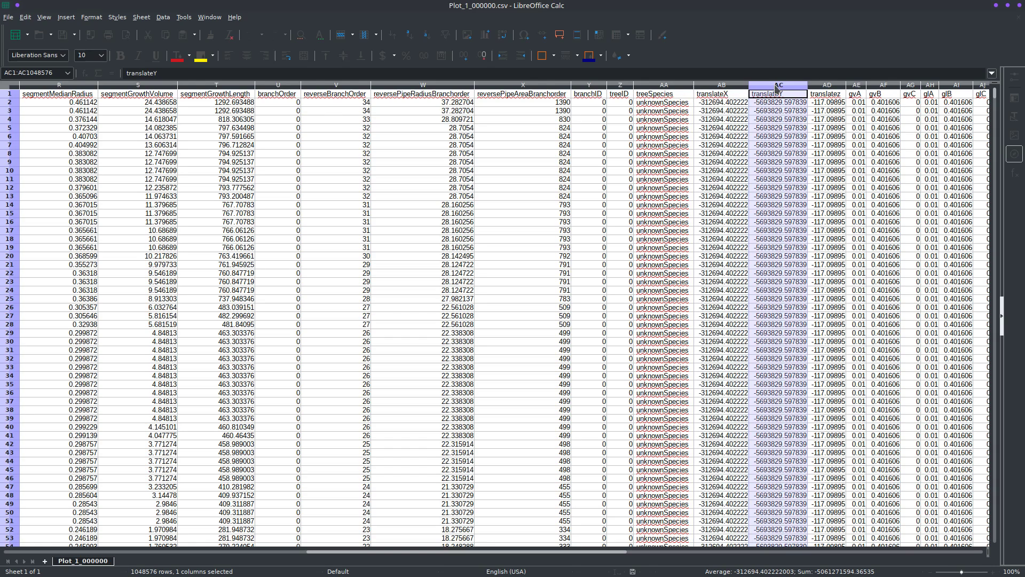
click(733, 90)
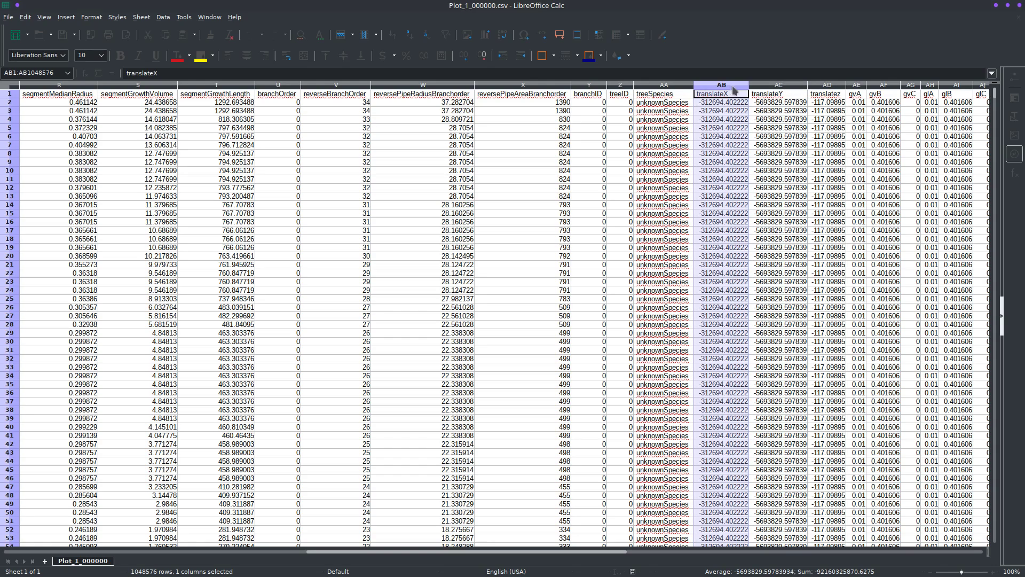
click(773, 88)
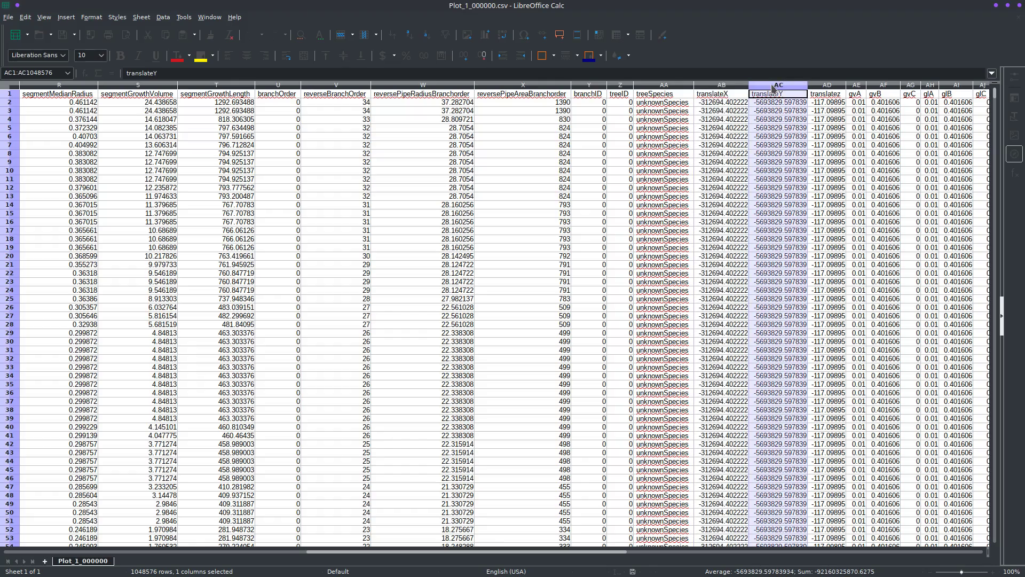
click(833, 88)
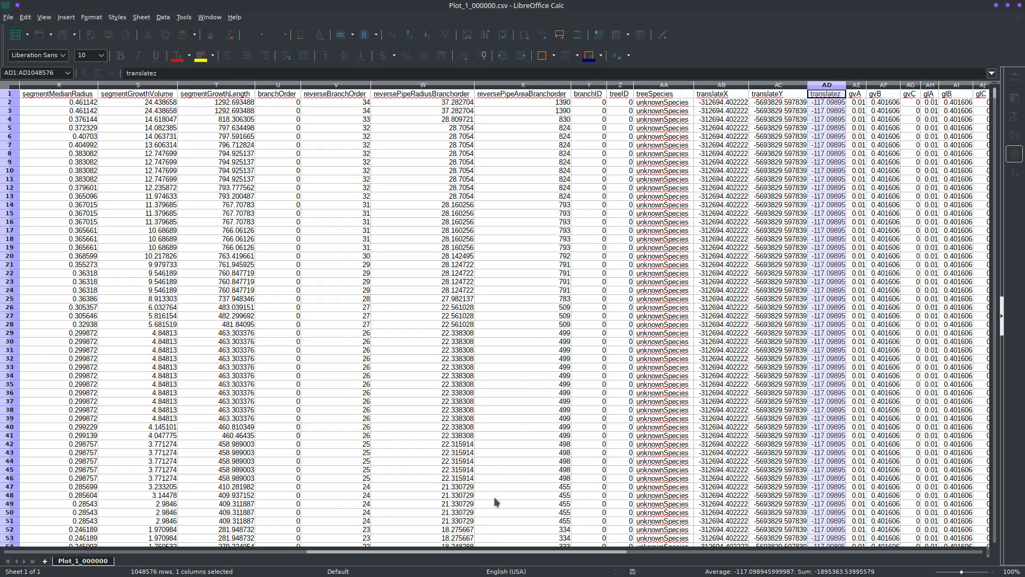
Look back at the start and end coordinate columns, and review the three translation columns again
drag(501, 555, 201, 555)
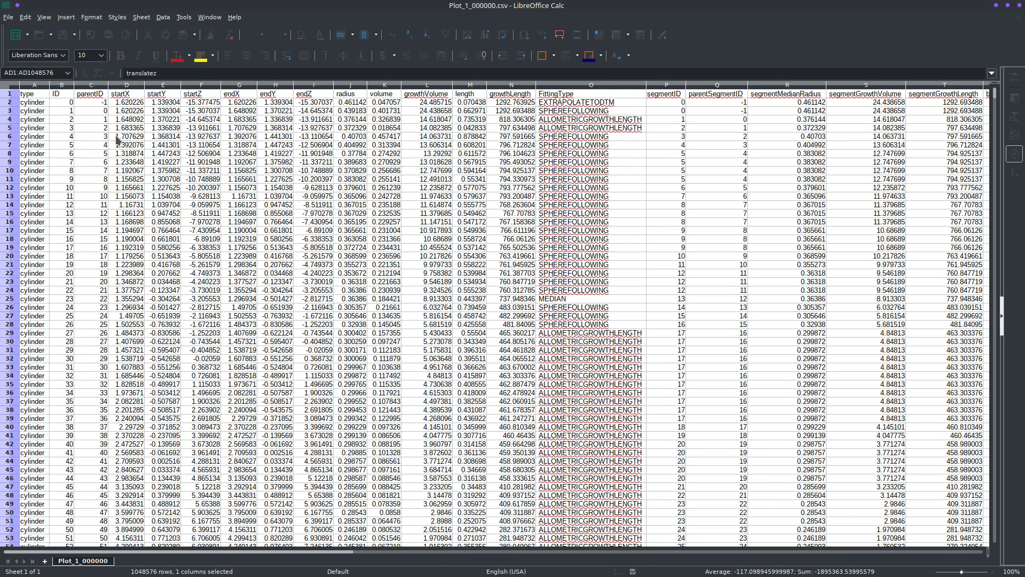
drag(278, 553, 643, 540)
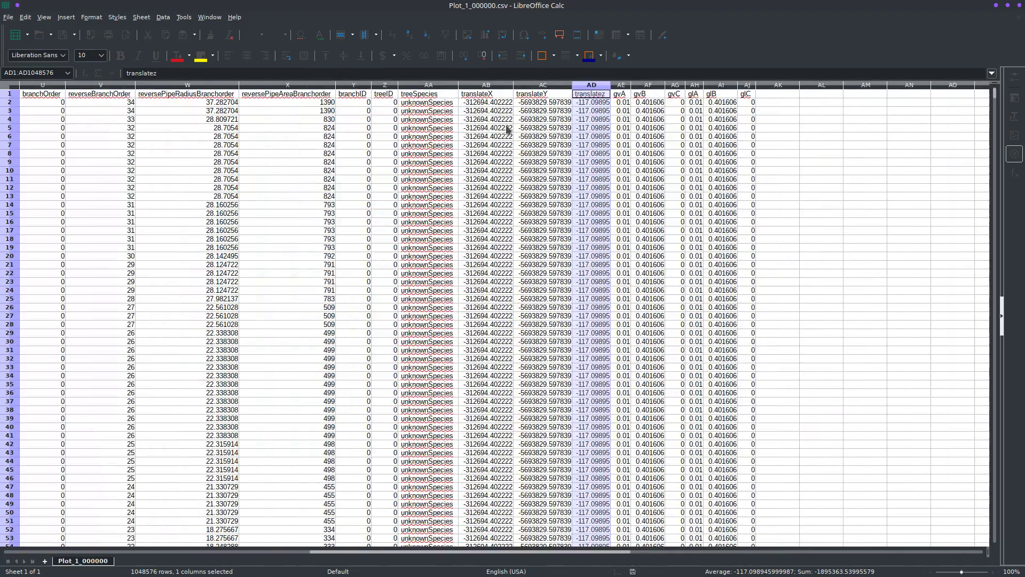
click(496, 86)
click(549, 86)
click(589, 86)
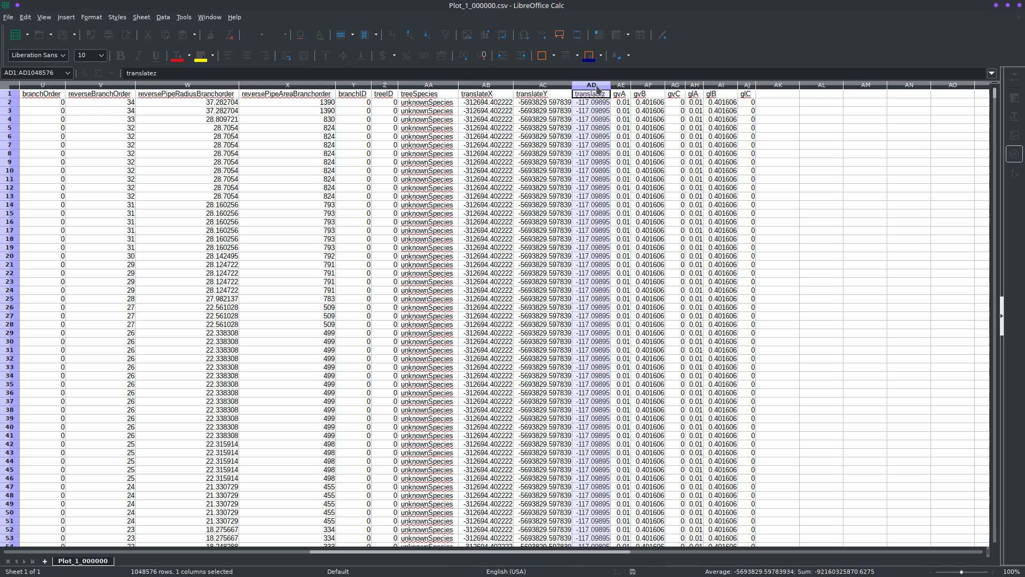
Inspect the gvA, gvB, gvC, glA and glB parameter columns, and close the spreadsheet
click(621, 87)
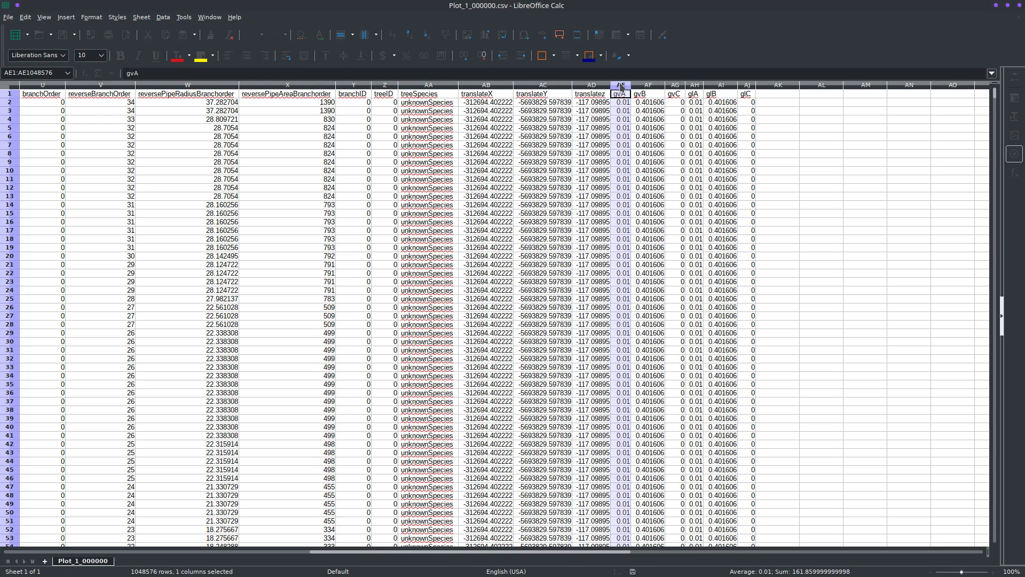
click(649, 86)
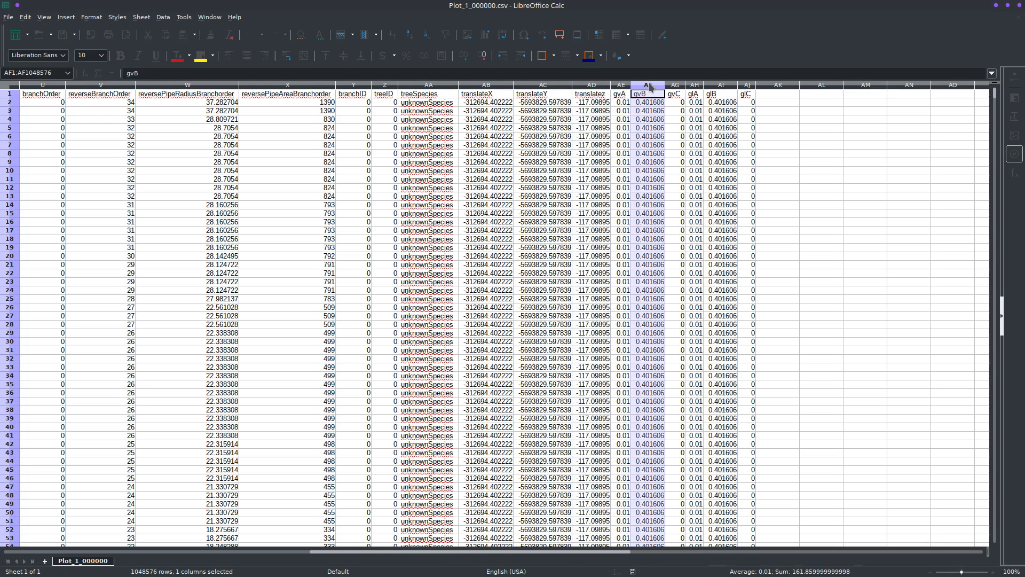
click(675, 86)
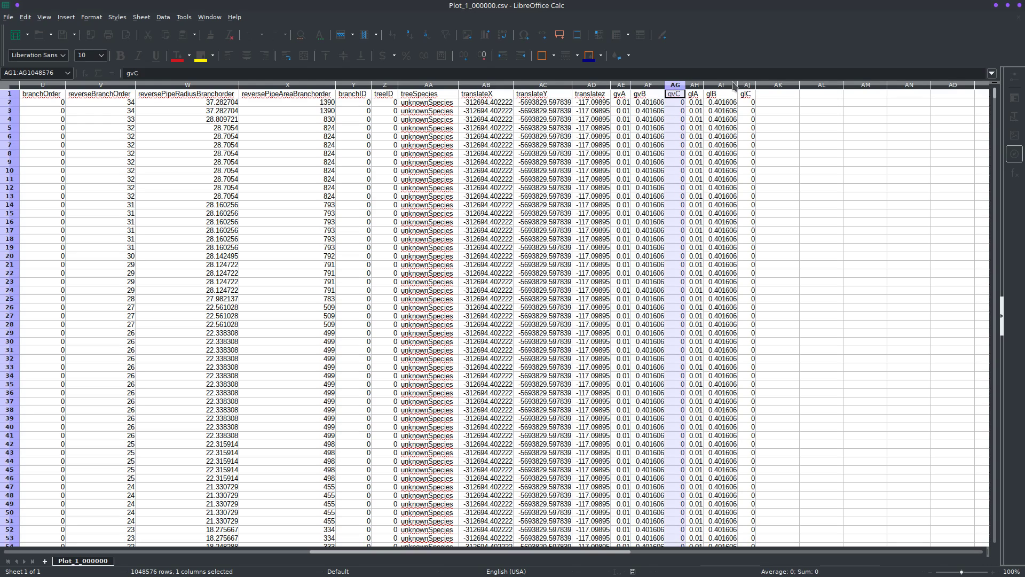
scroll(721, 141, down, 2)
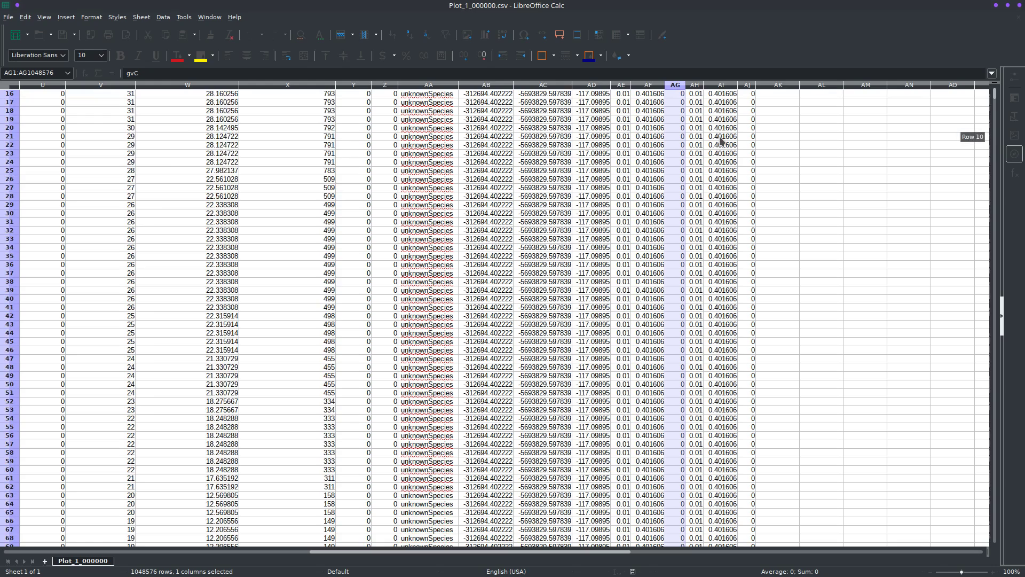
scroll(721, 142, up, 2)
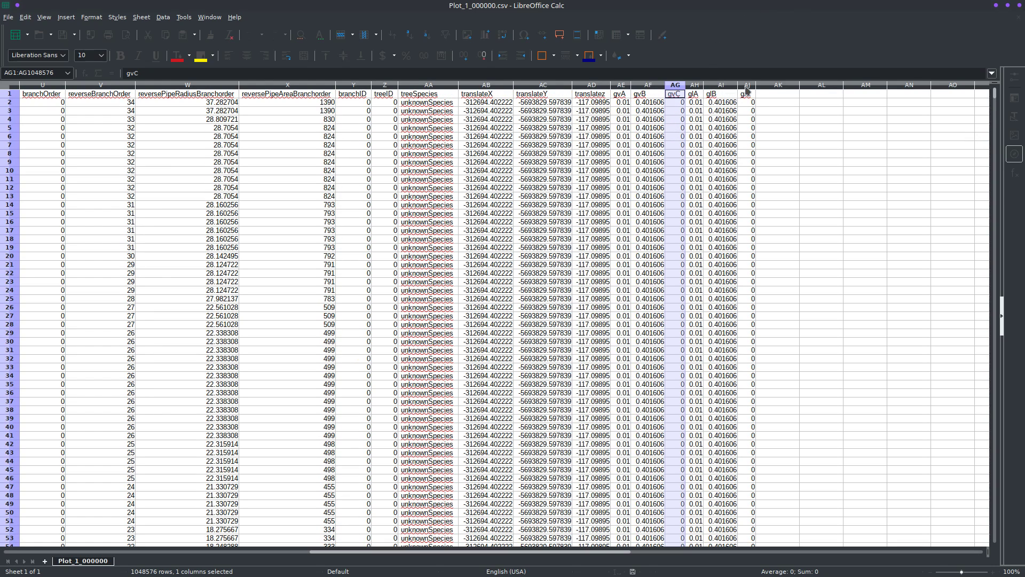
click(694, 85)
click(712, 86)
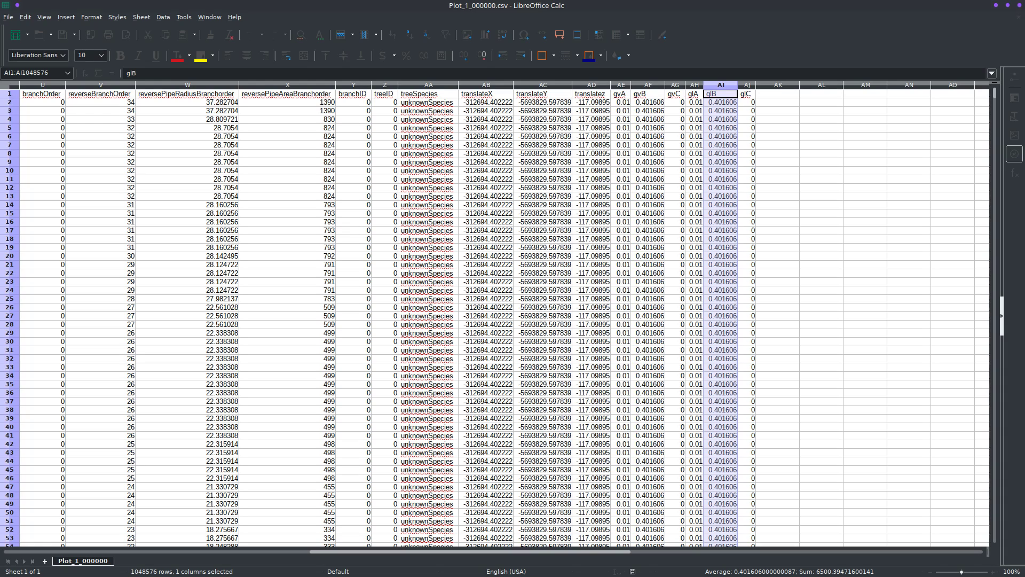
key(ctrl+q)
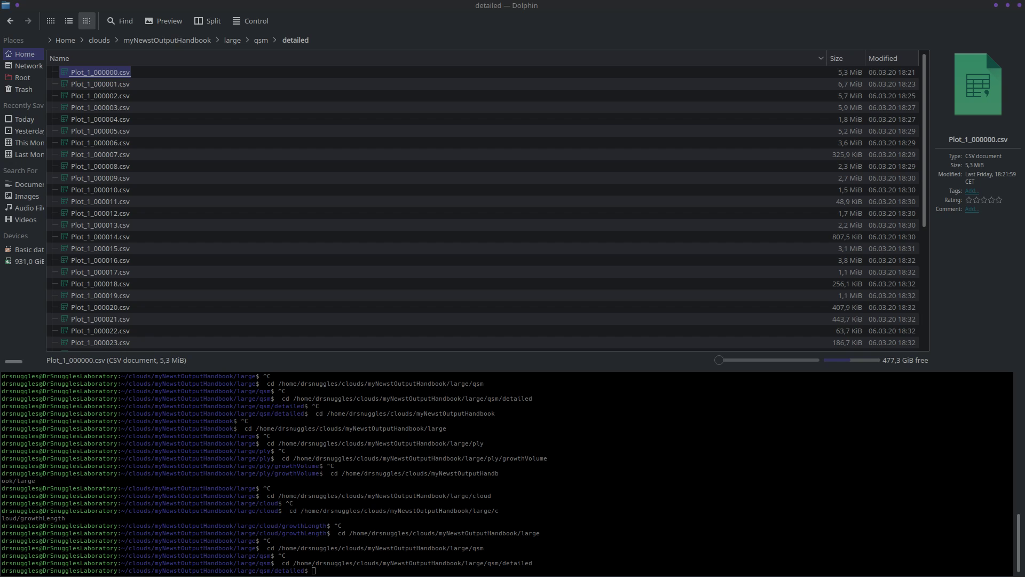